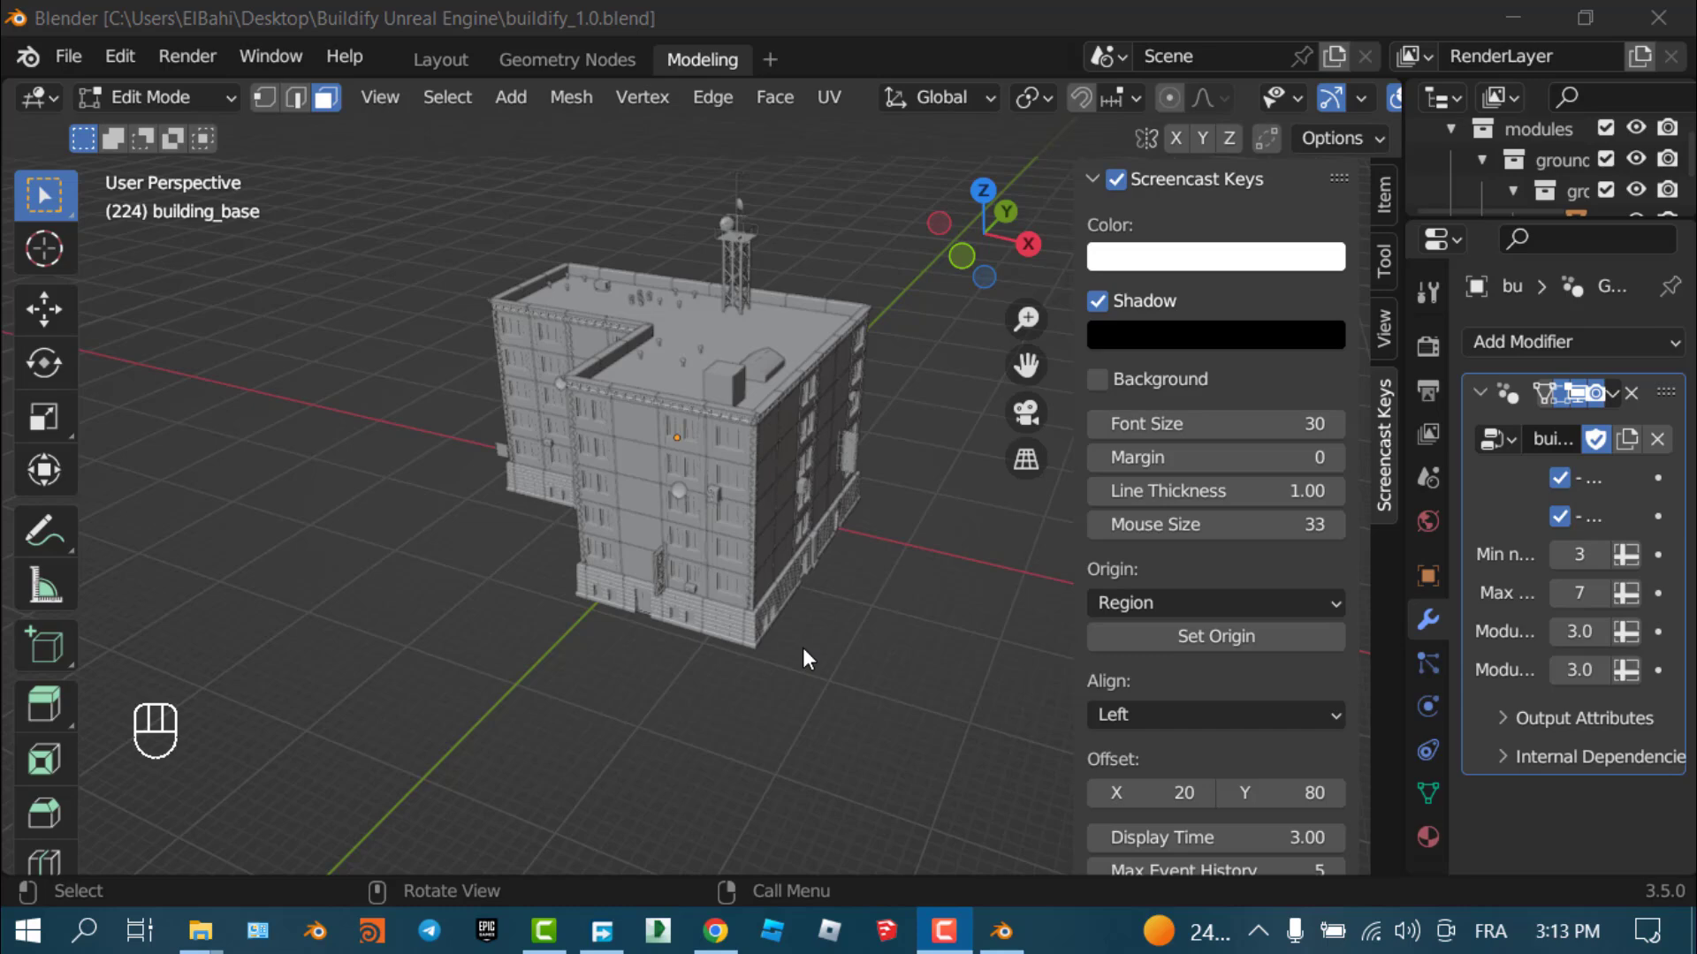
Orbit the Buildify building in Blender to see its front and roof
middle_click_drag(768, 518, 777, 485)
scroll(781, 492, "up", 5)
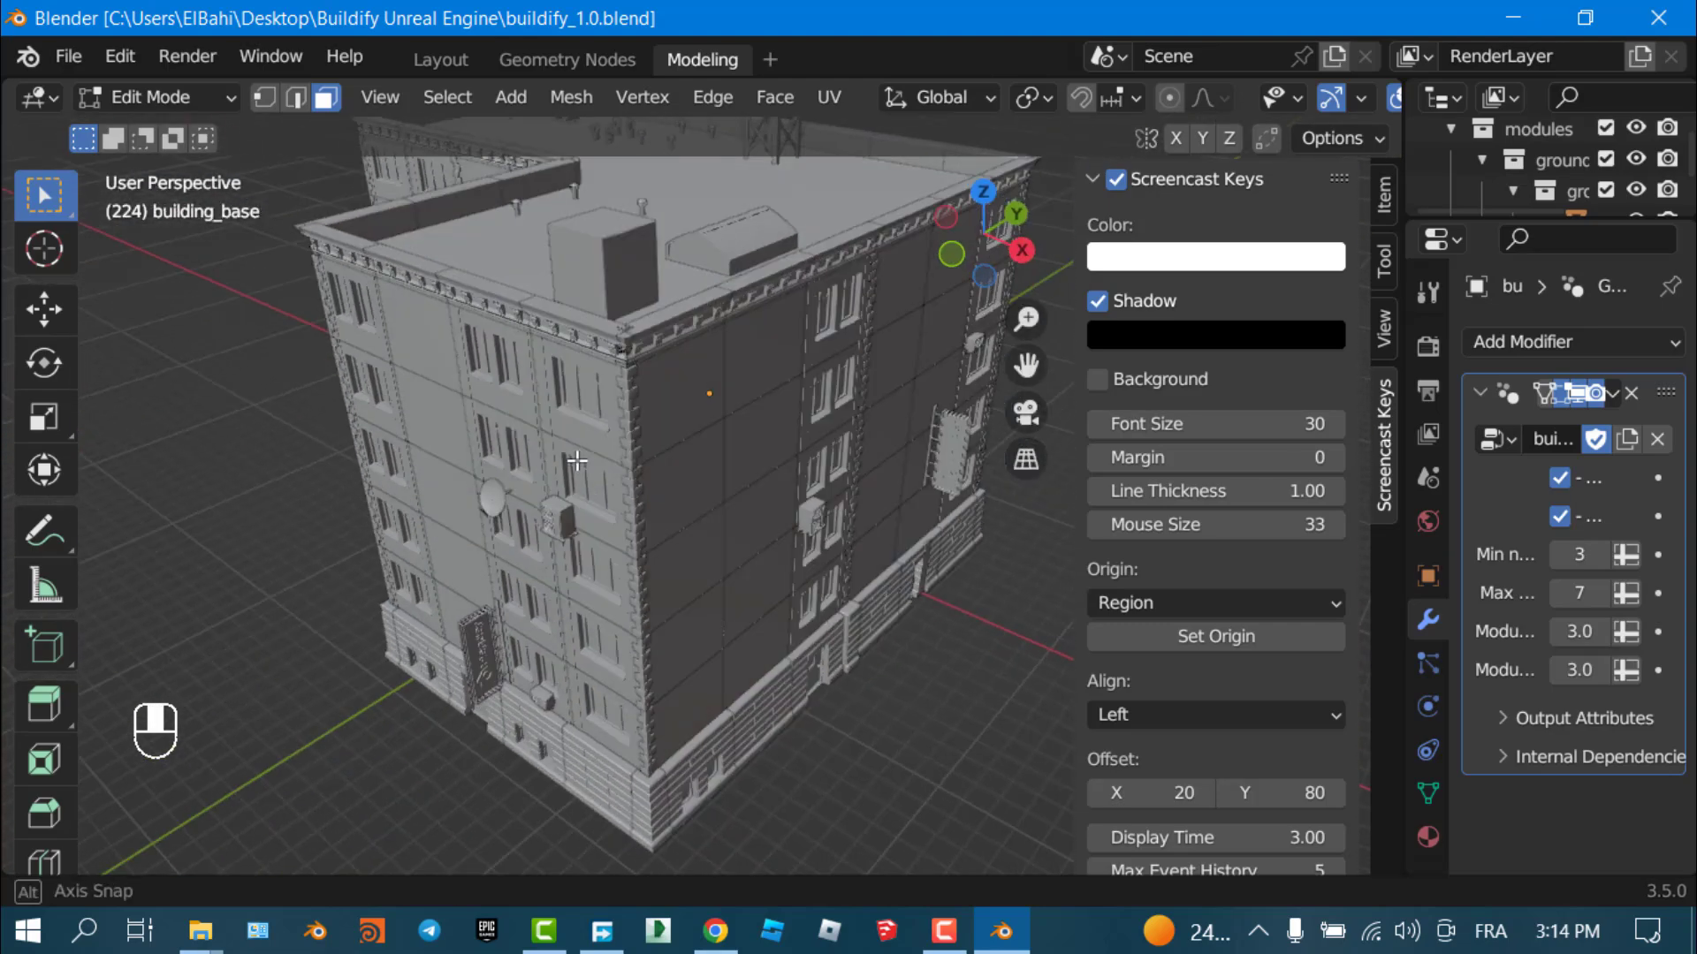
scroll(795, 460, "down", 3)
middle_click_drag(833, 395, 636, 391)
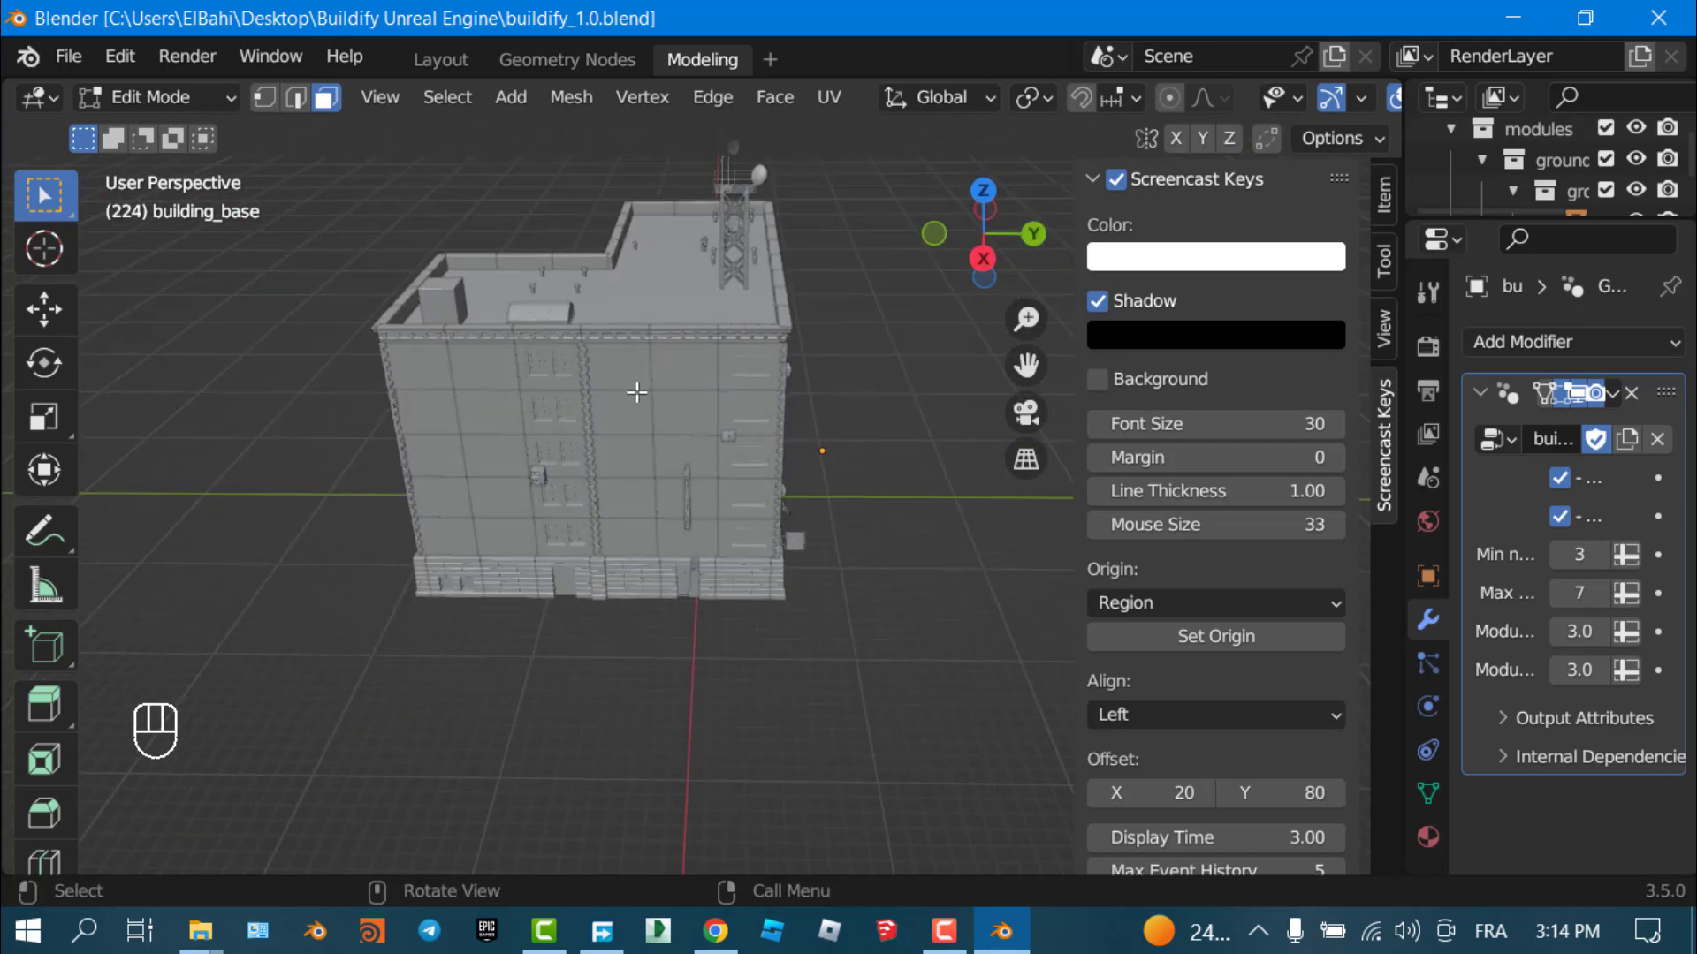
mouse_move(778, 398)
middle_mouse_down()
mouse_move(754, 415)
mouse_move(813, 412)
mouse_move(739, 369)
mouse_move(787, 397)
middle_mouse_up()
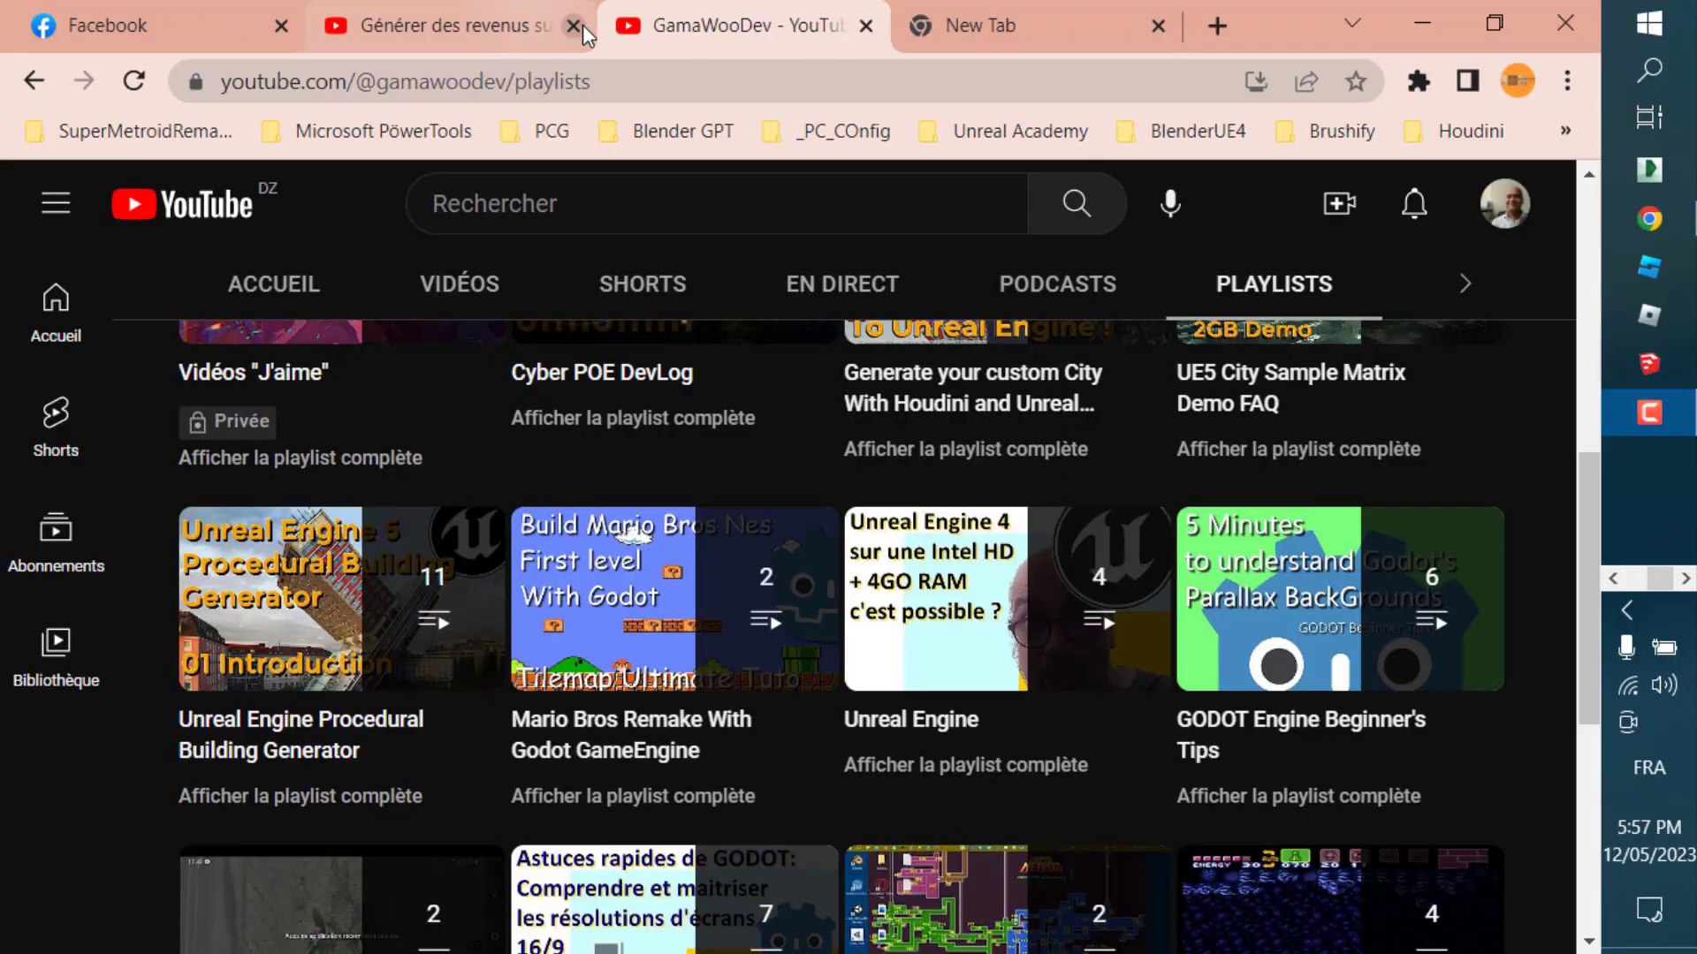
Close the Générer des revenus tab and browse the channel's playlists
left_click(379, 25)
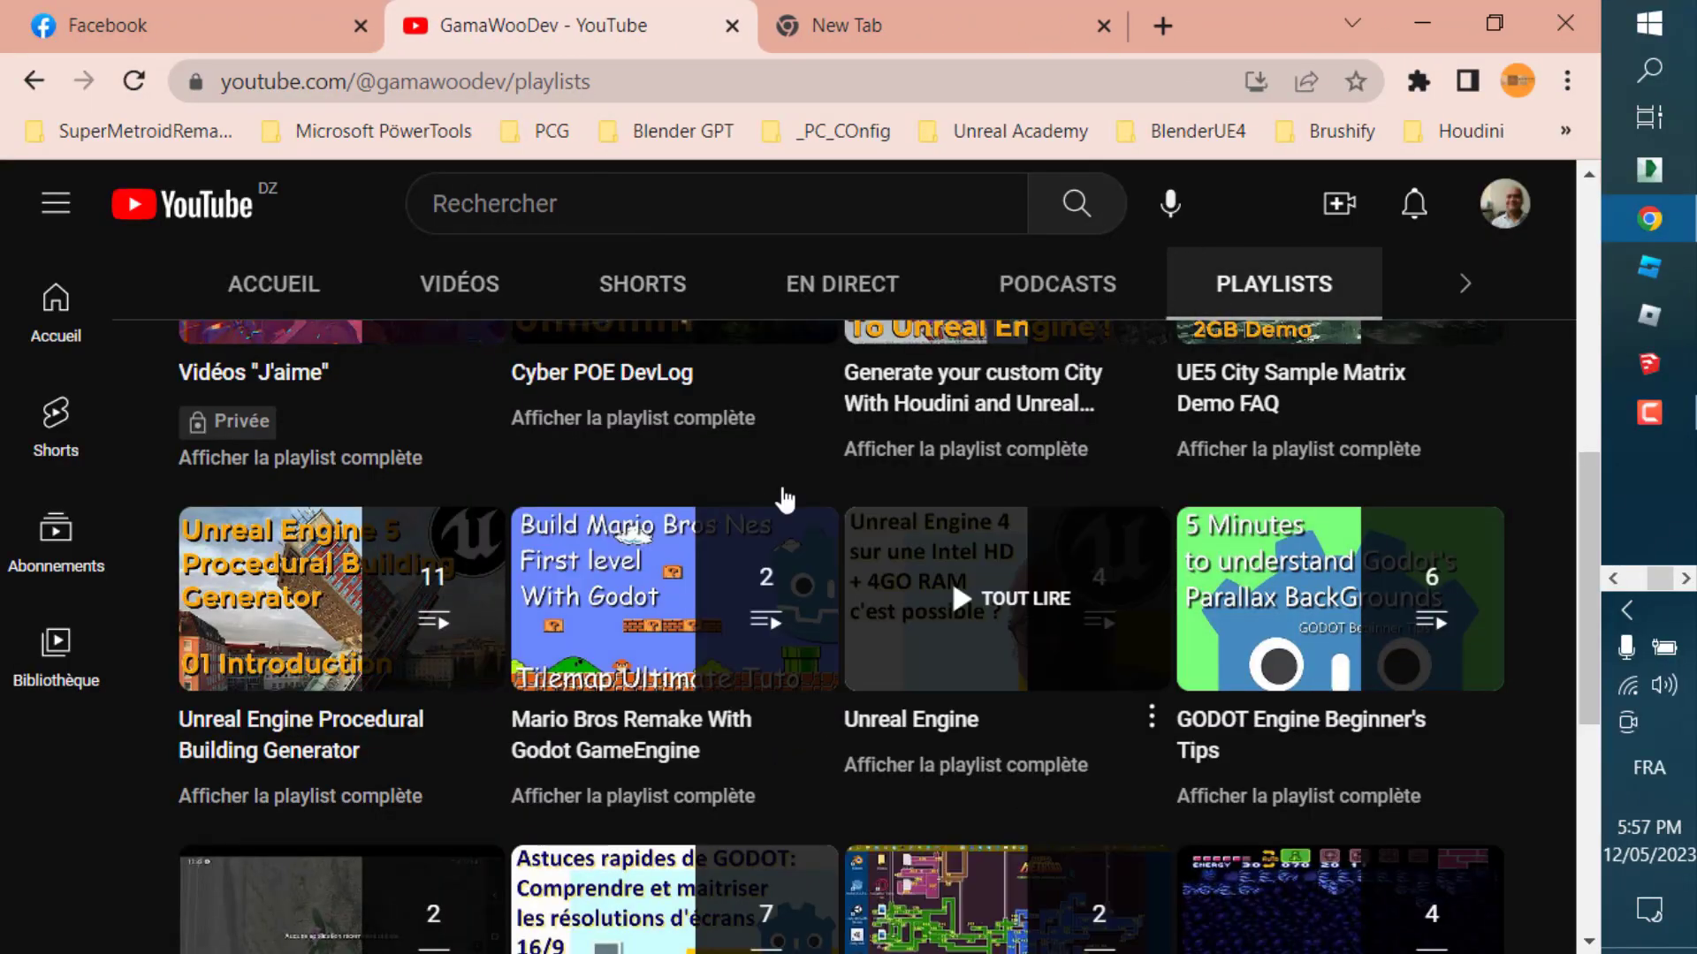
mouse_move(429, 658)
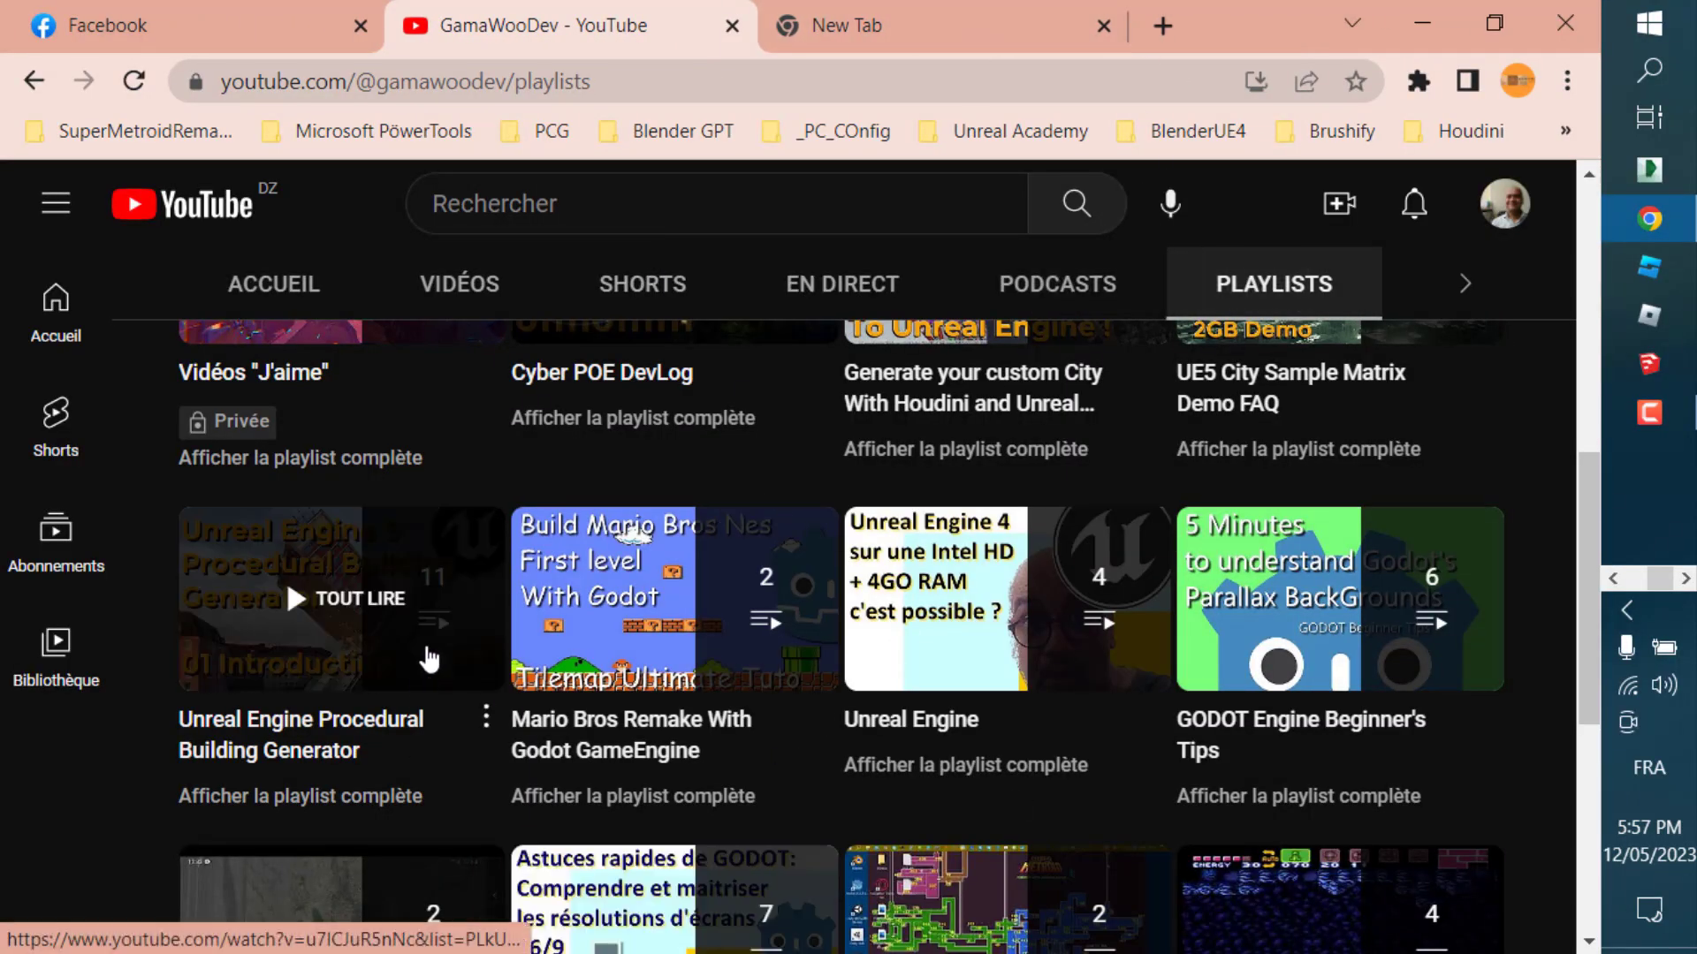
left_click(487, 723)
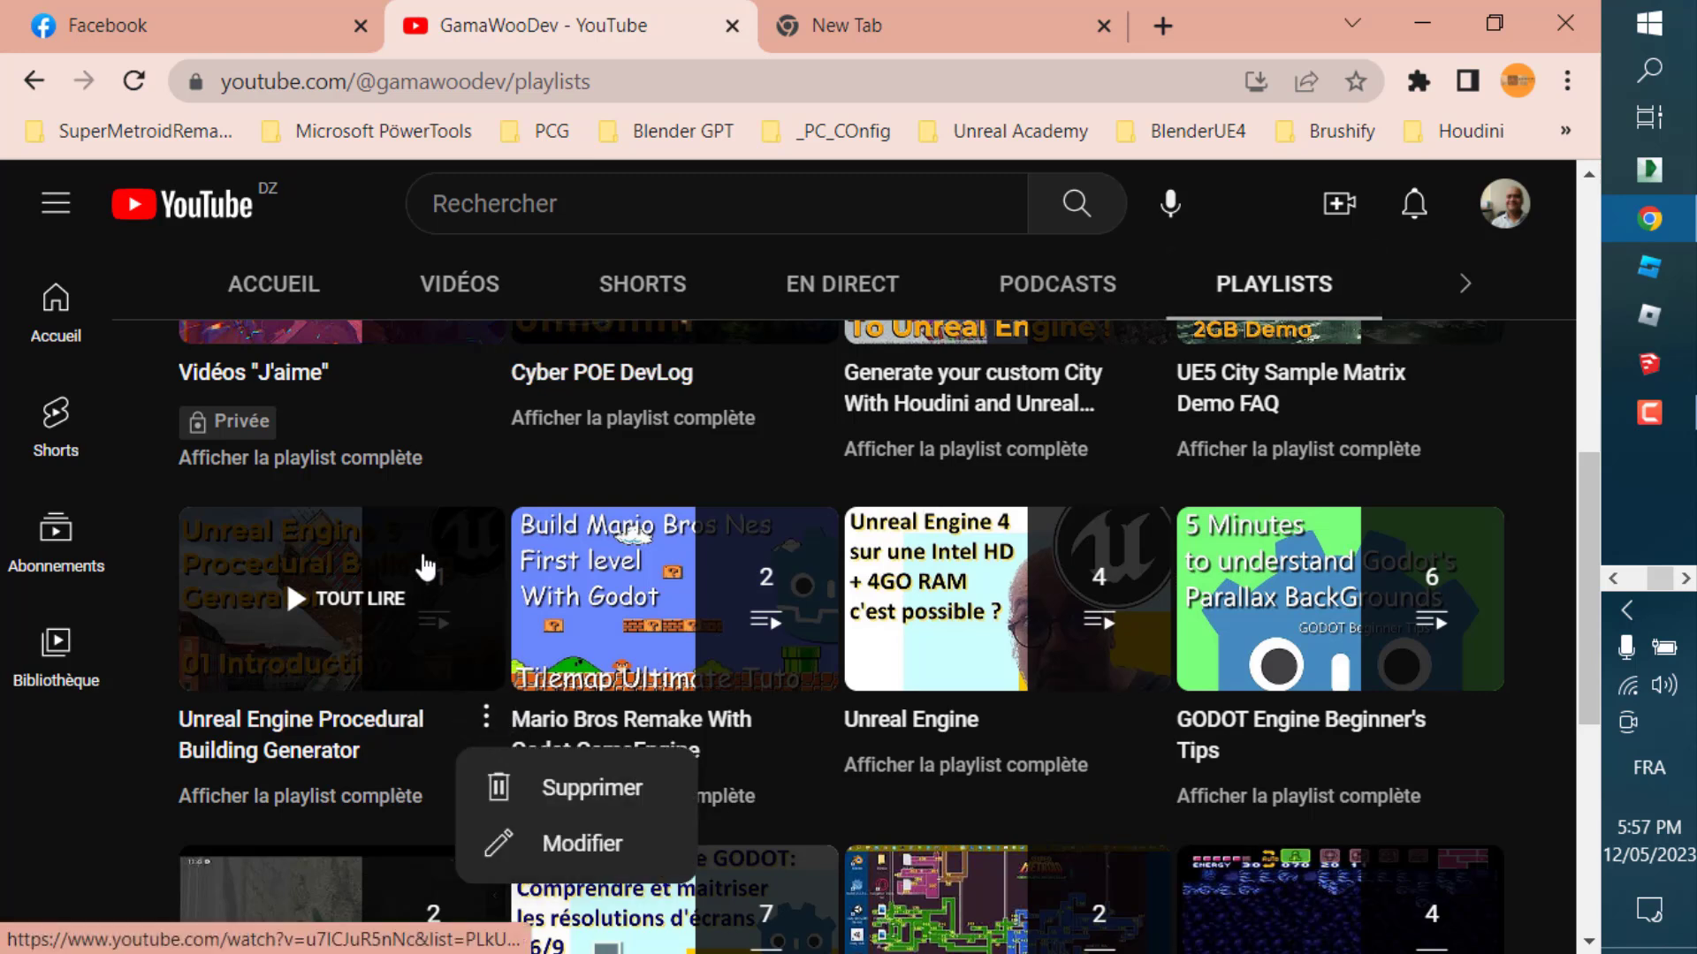
left_click(1532, 422)
scroll(619, 610, "up", 8)
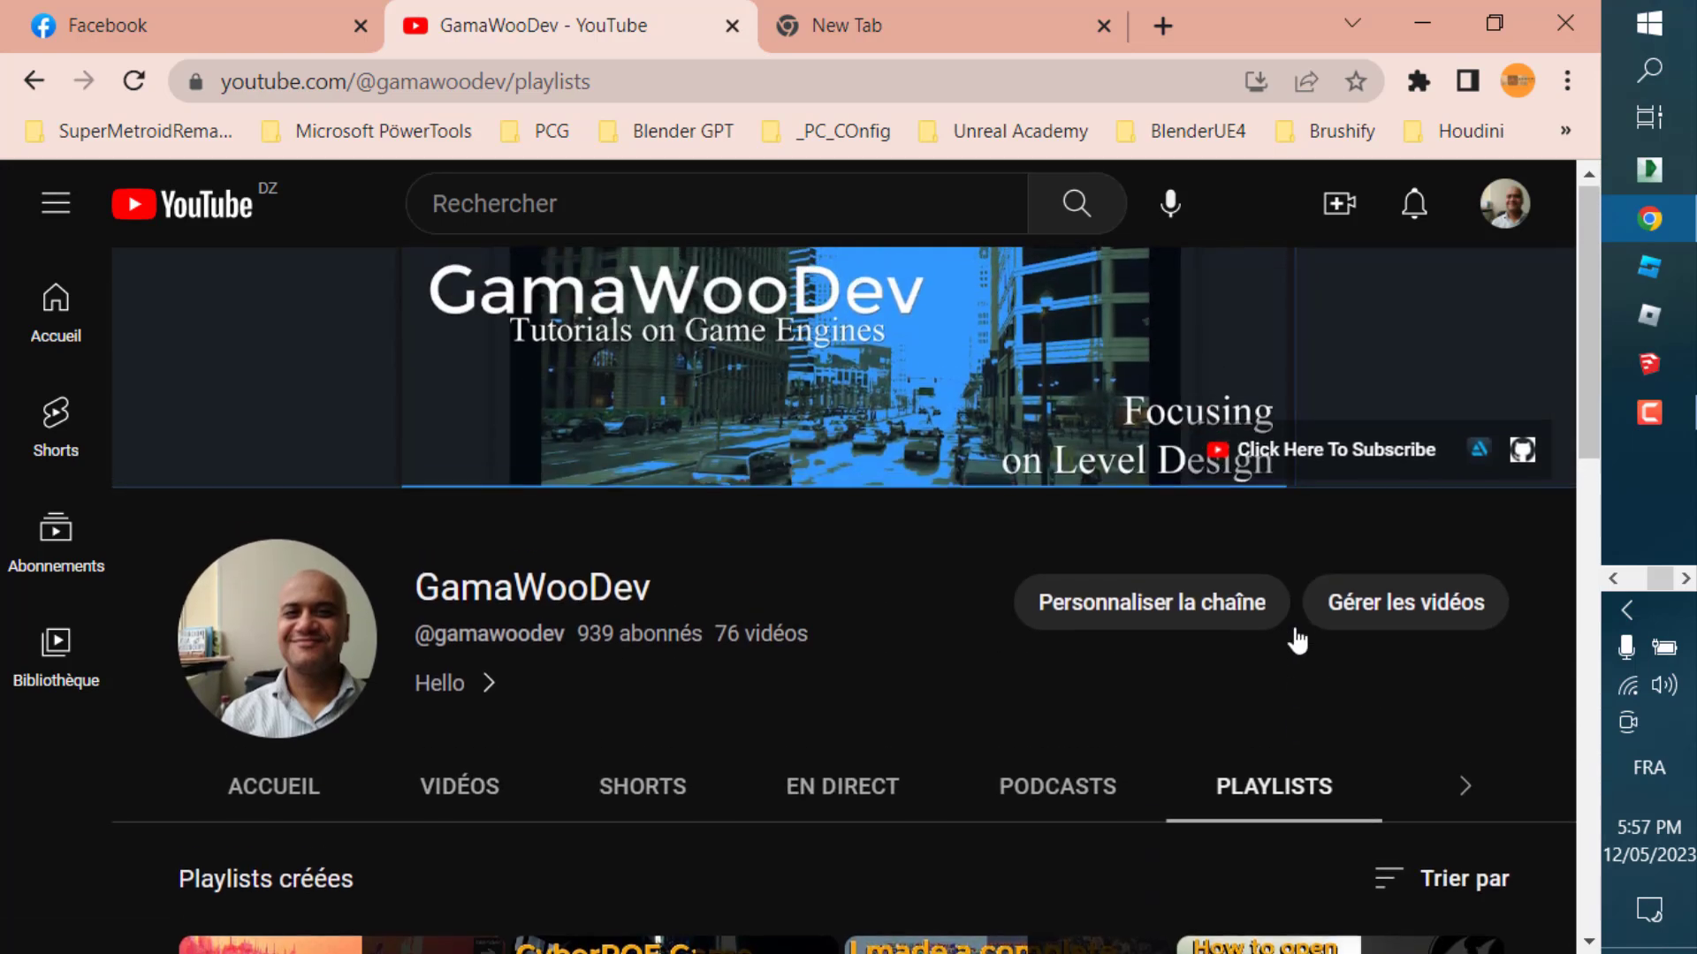
scroll(1433, 745, "down", 9)
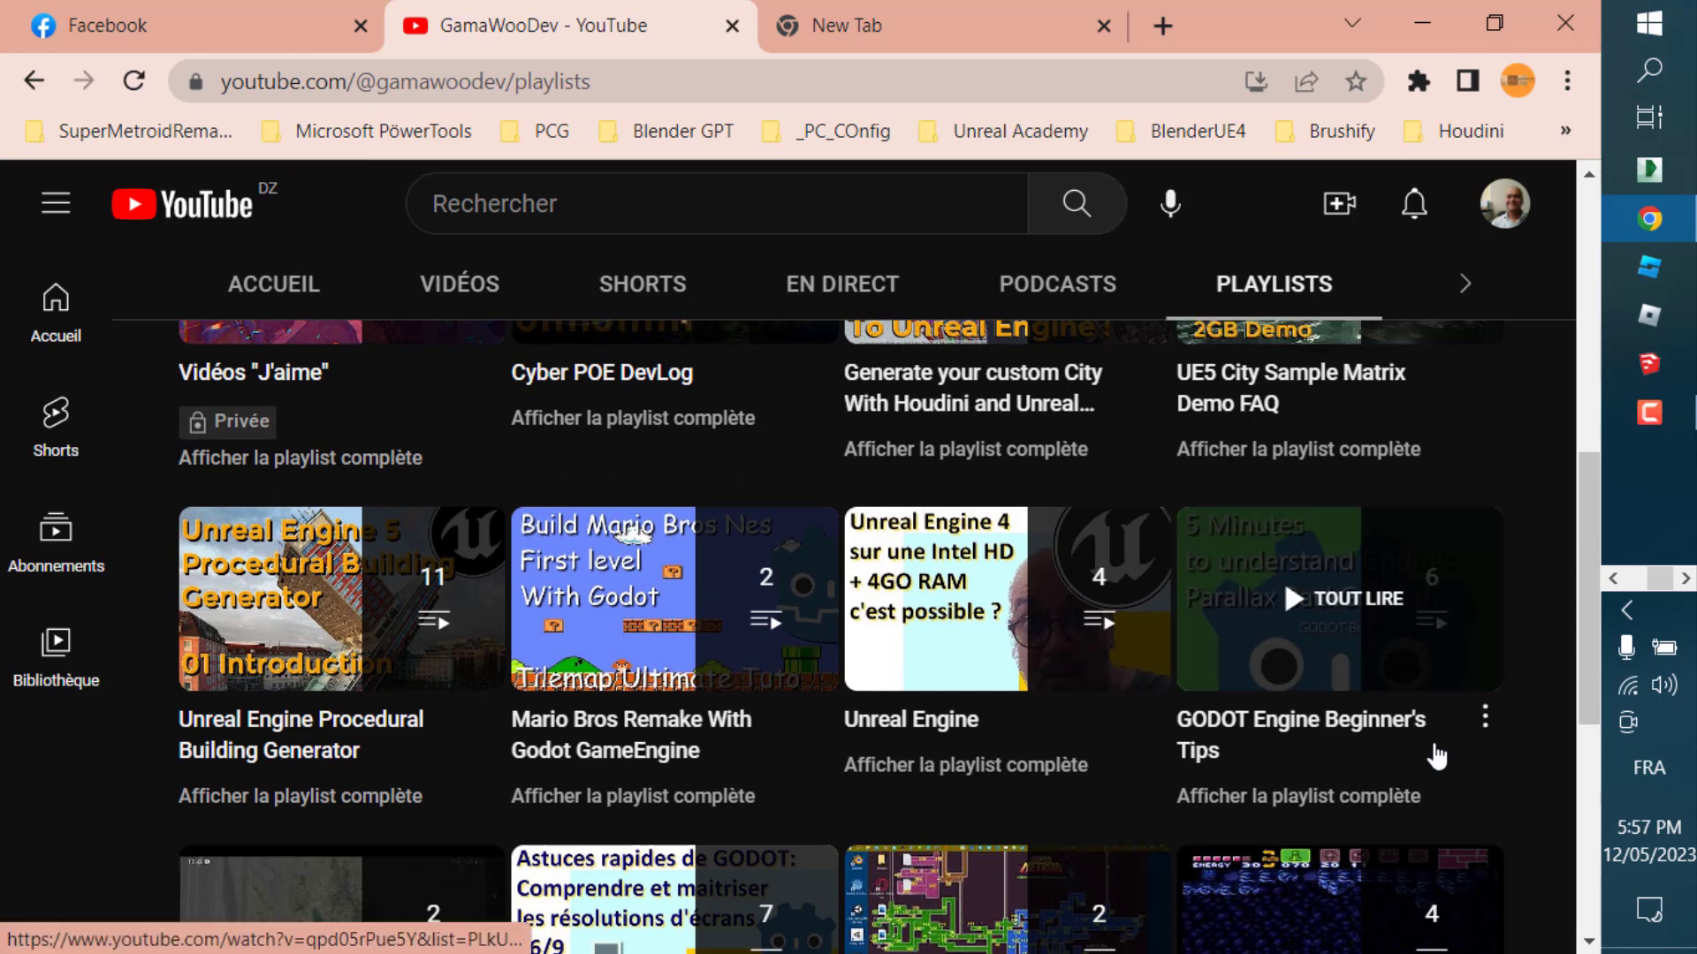
scroll(874, 723, "down", 2)
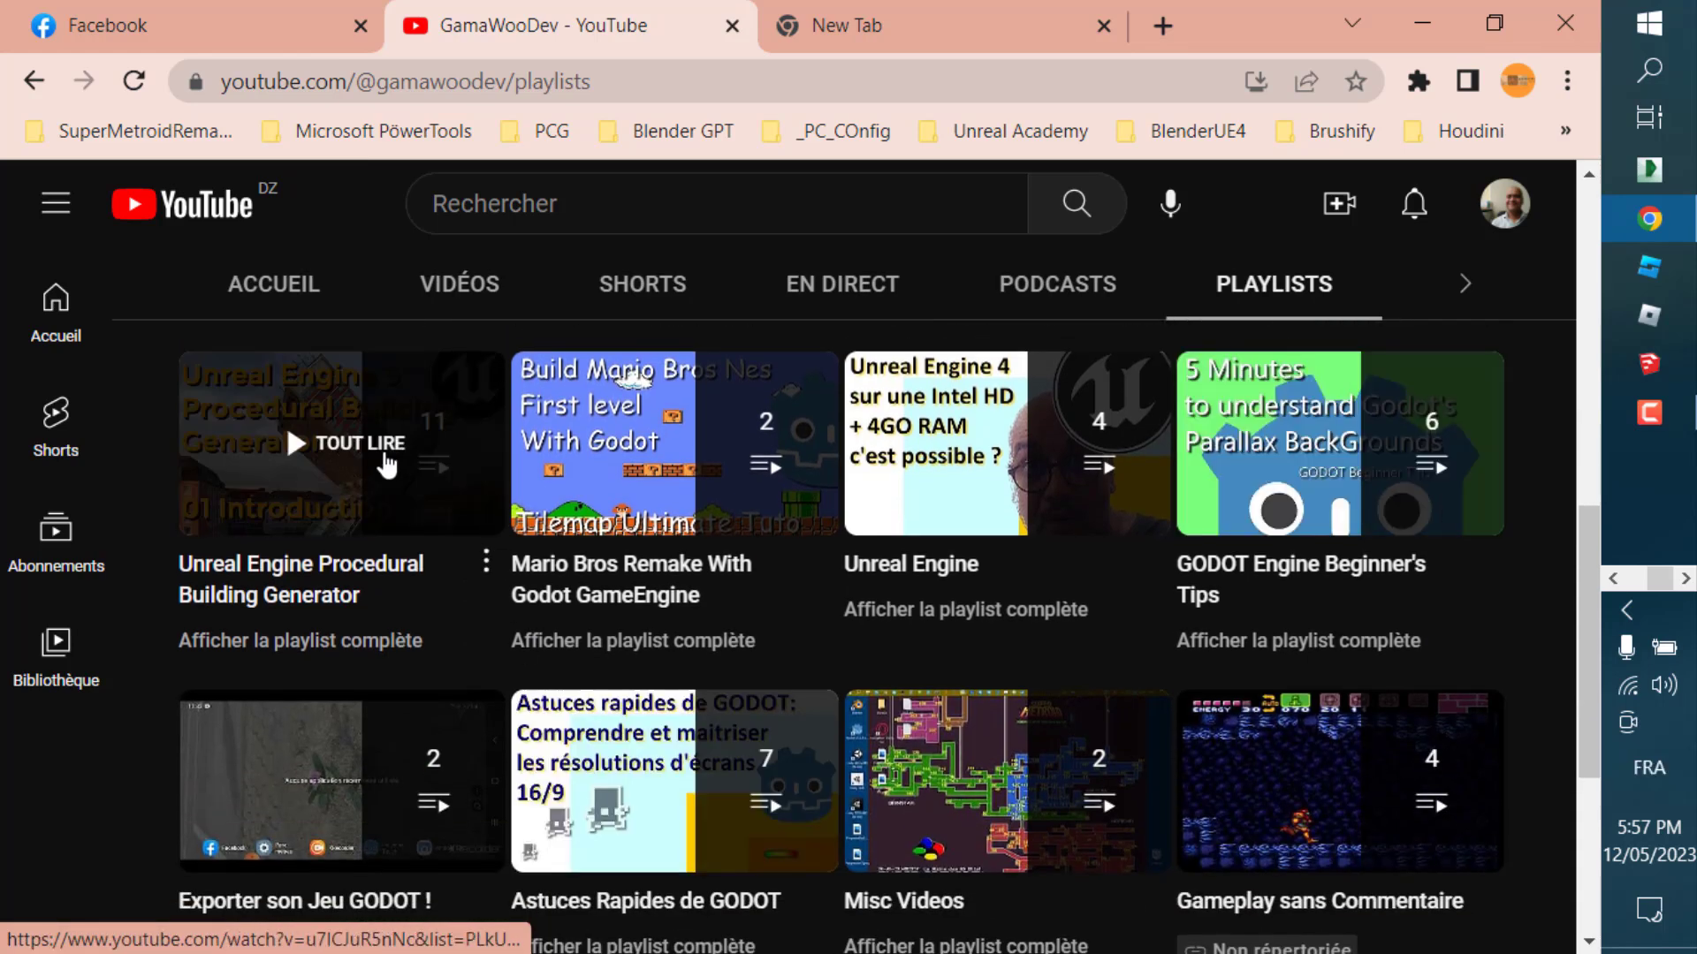
Play the Unreal Engine Procedural Building Generator playlist and scroll through its videos
left_click(439, 413)
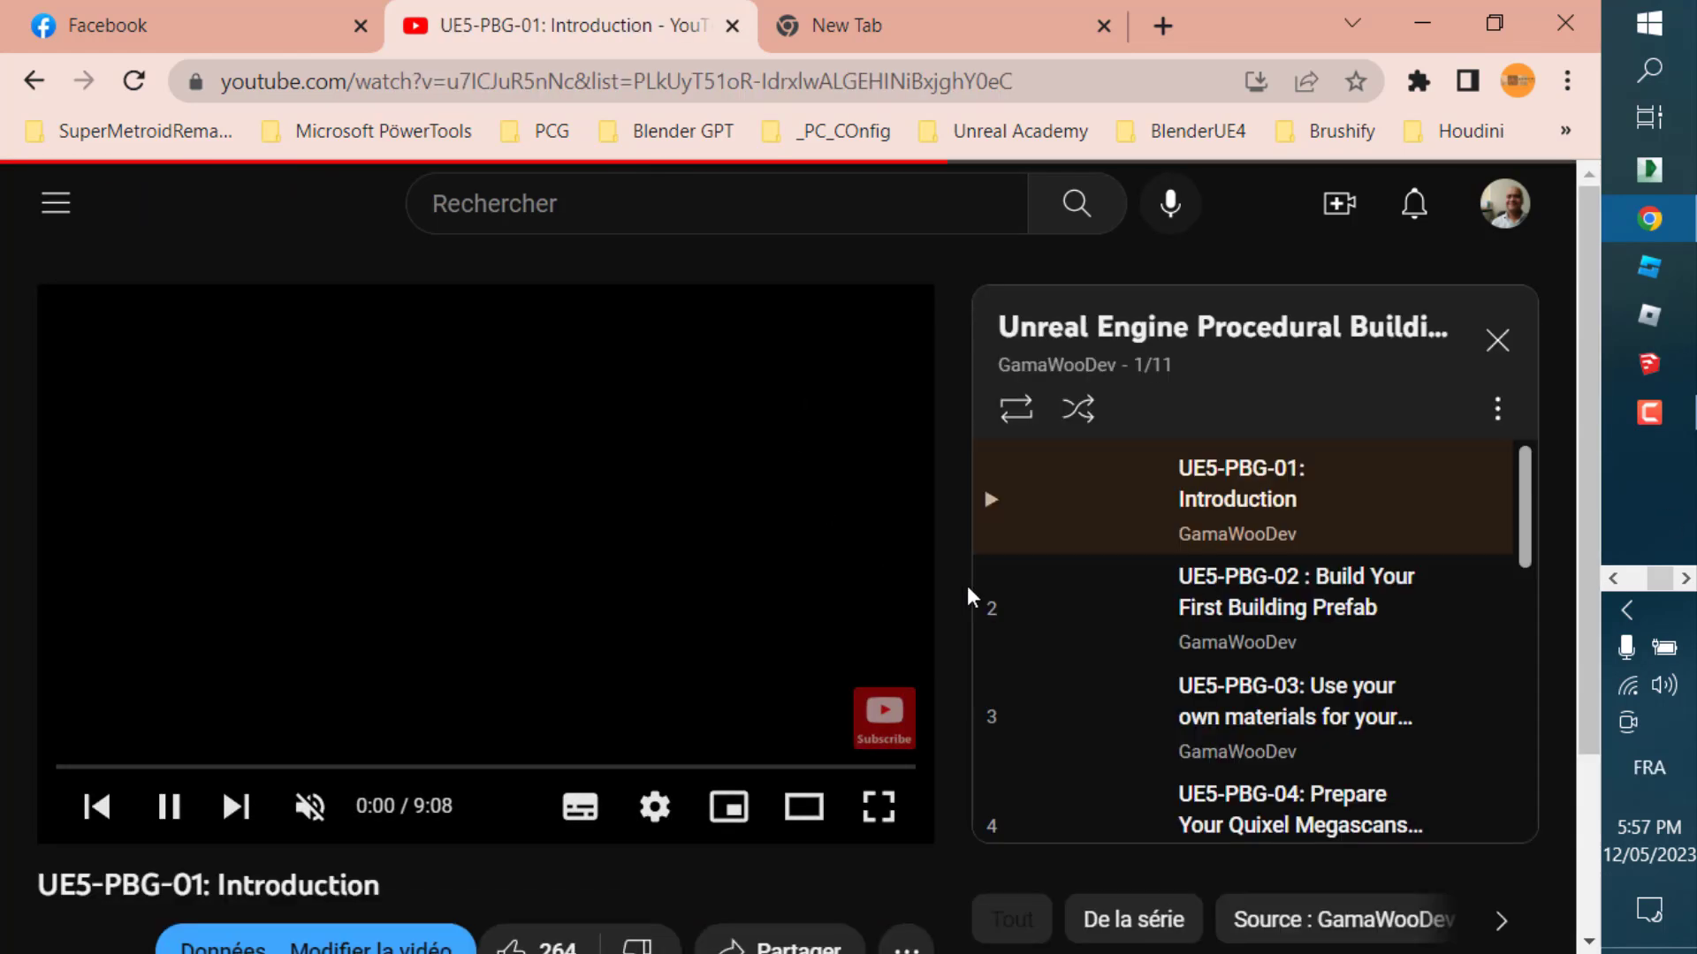
scroll(1237, 609, "down", 5)
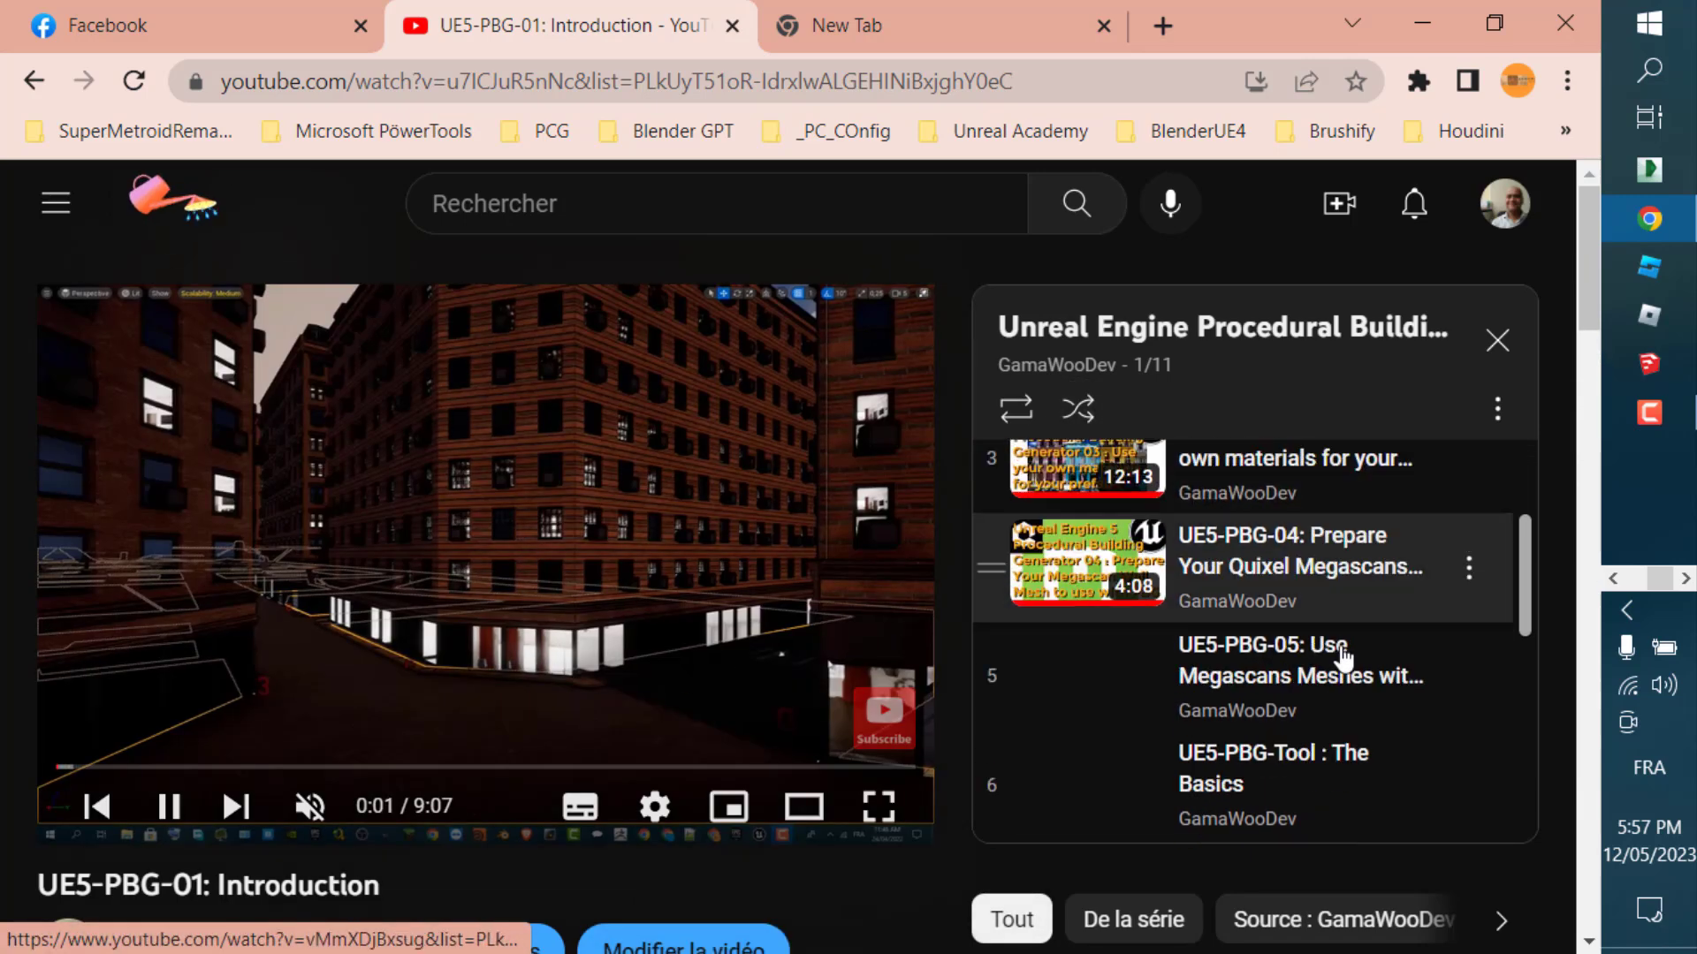
scroll(1343, 751, "down", 4)
scroll(1340, 777, "up", 9)
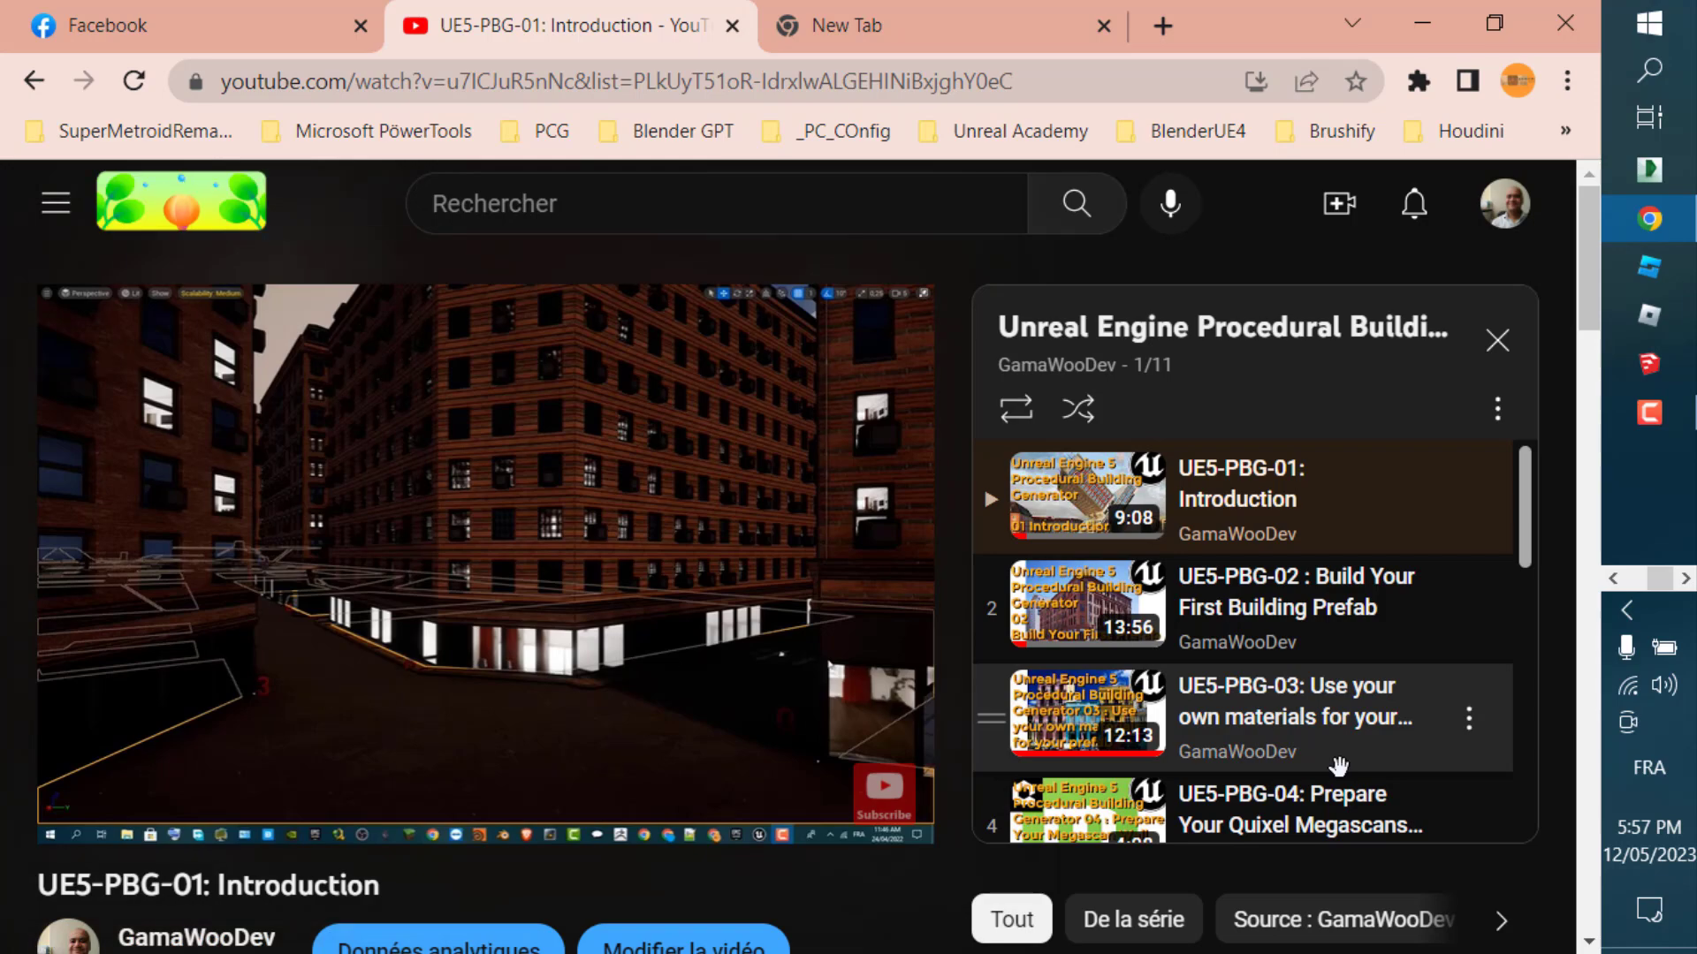
scroll(1339, 765, "down", 5)
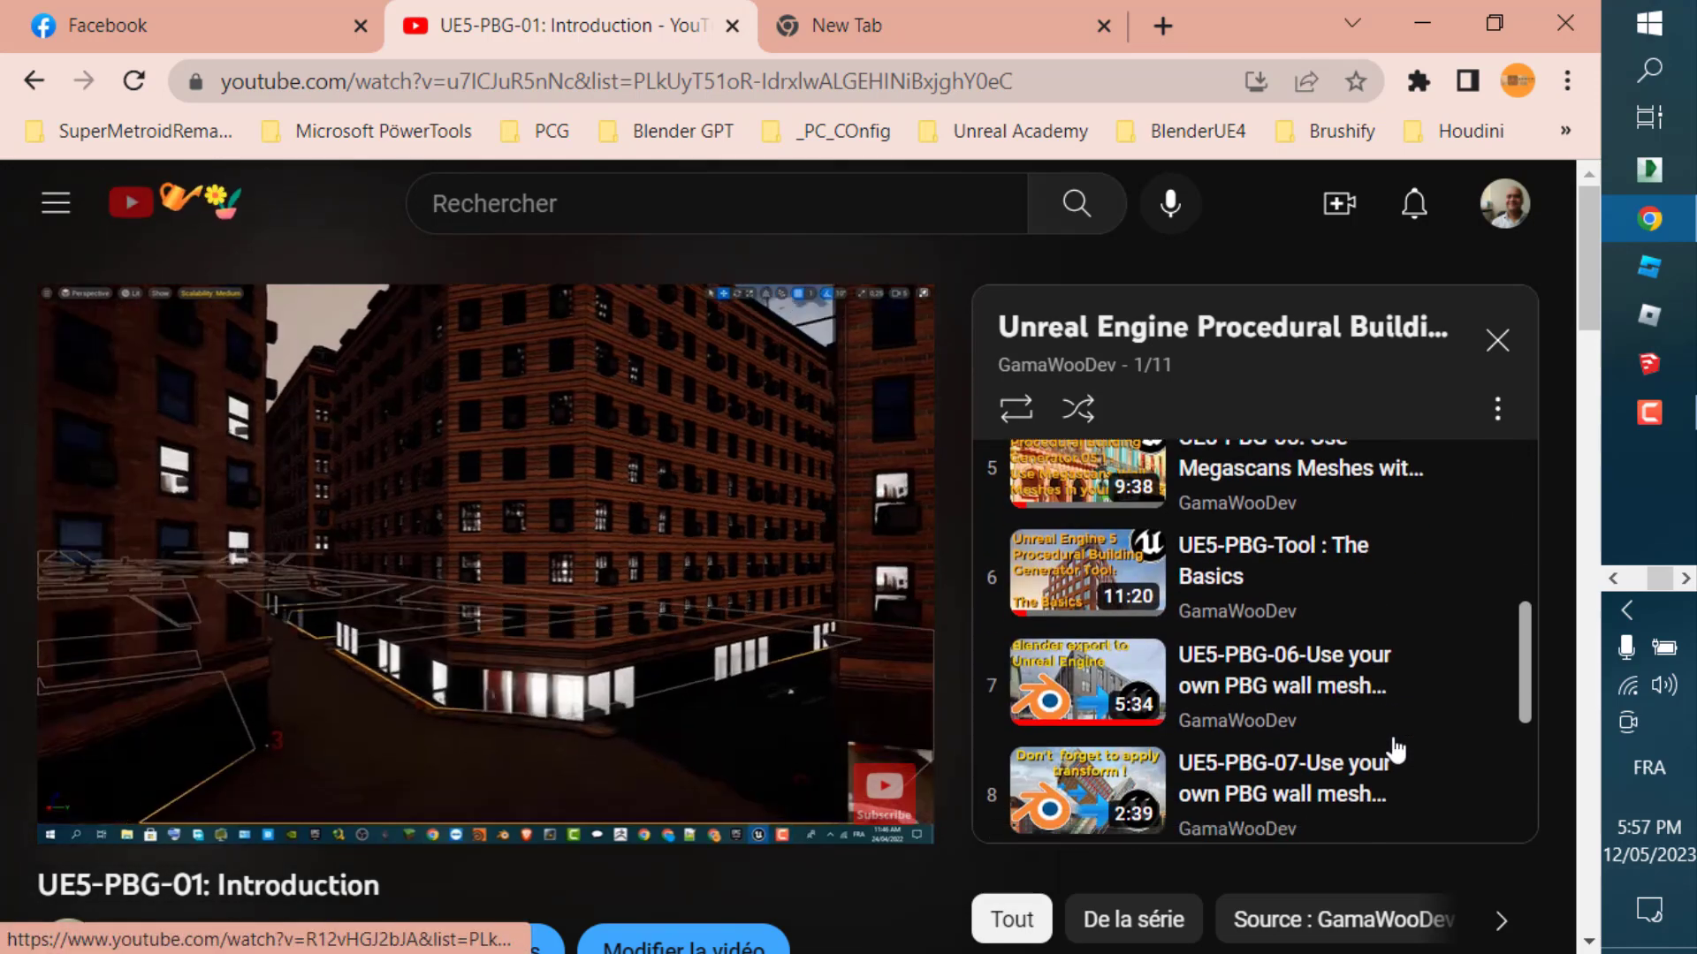
scroll(1395, 749, "down", 3)
scroll(1395, 749, "up", 6)
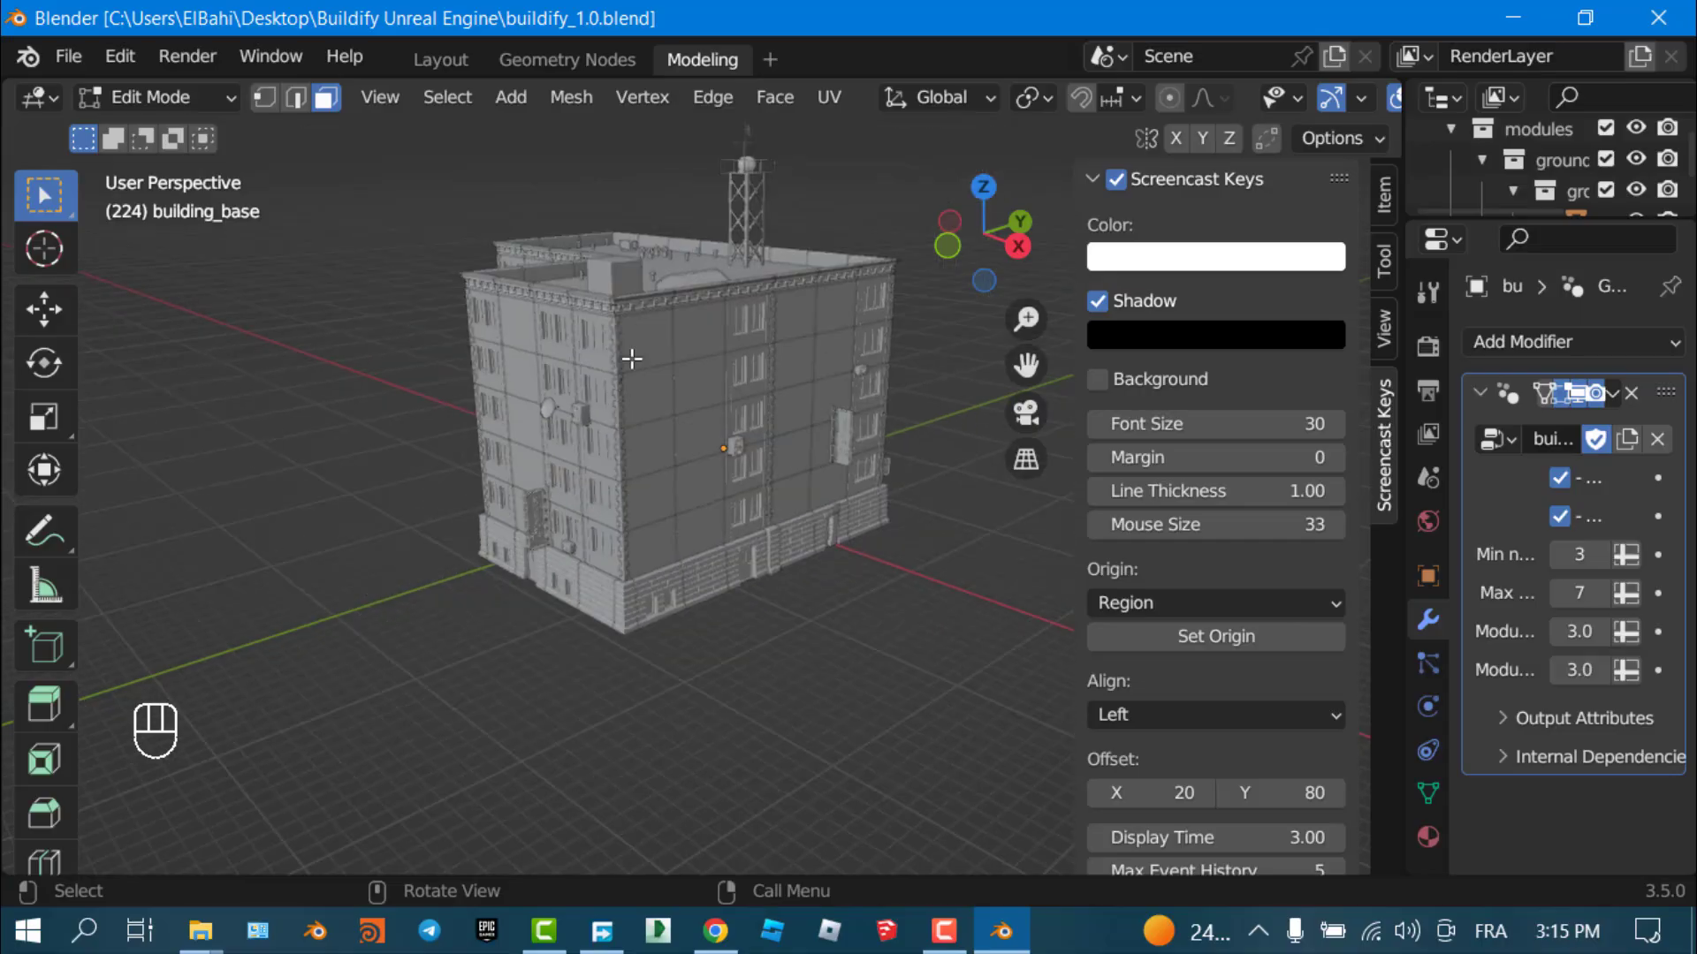
Orbit the viewport around the Buildify building to view it from the front
mouse_move(364, 354)
middle_mouse_down()
mouse_move(671, 362)
mouse_move(847, 485)
mouse_move(784, 405)
mouse_move(655, 432)
mouse_move(676, 438)
middle_mouse_up()
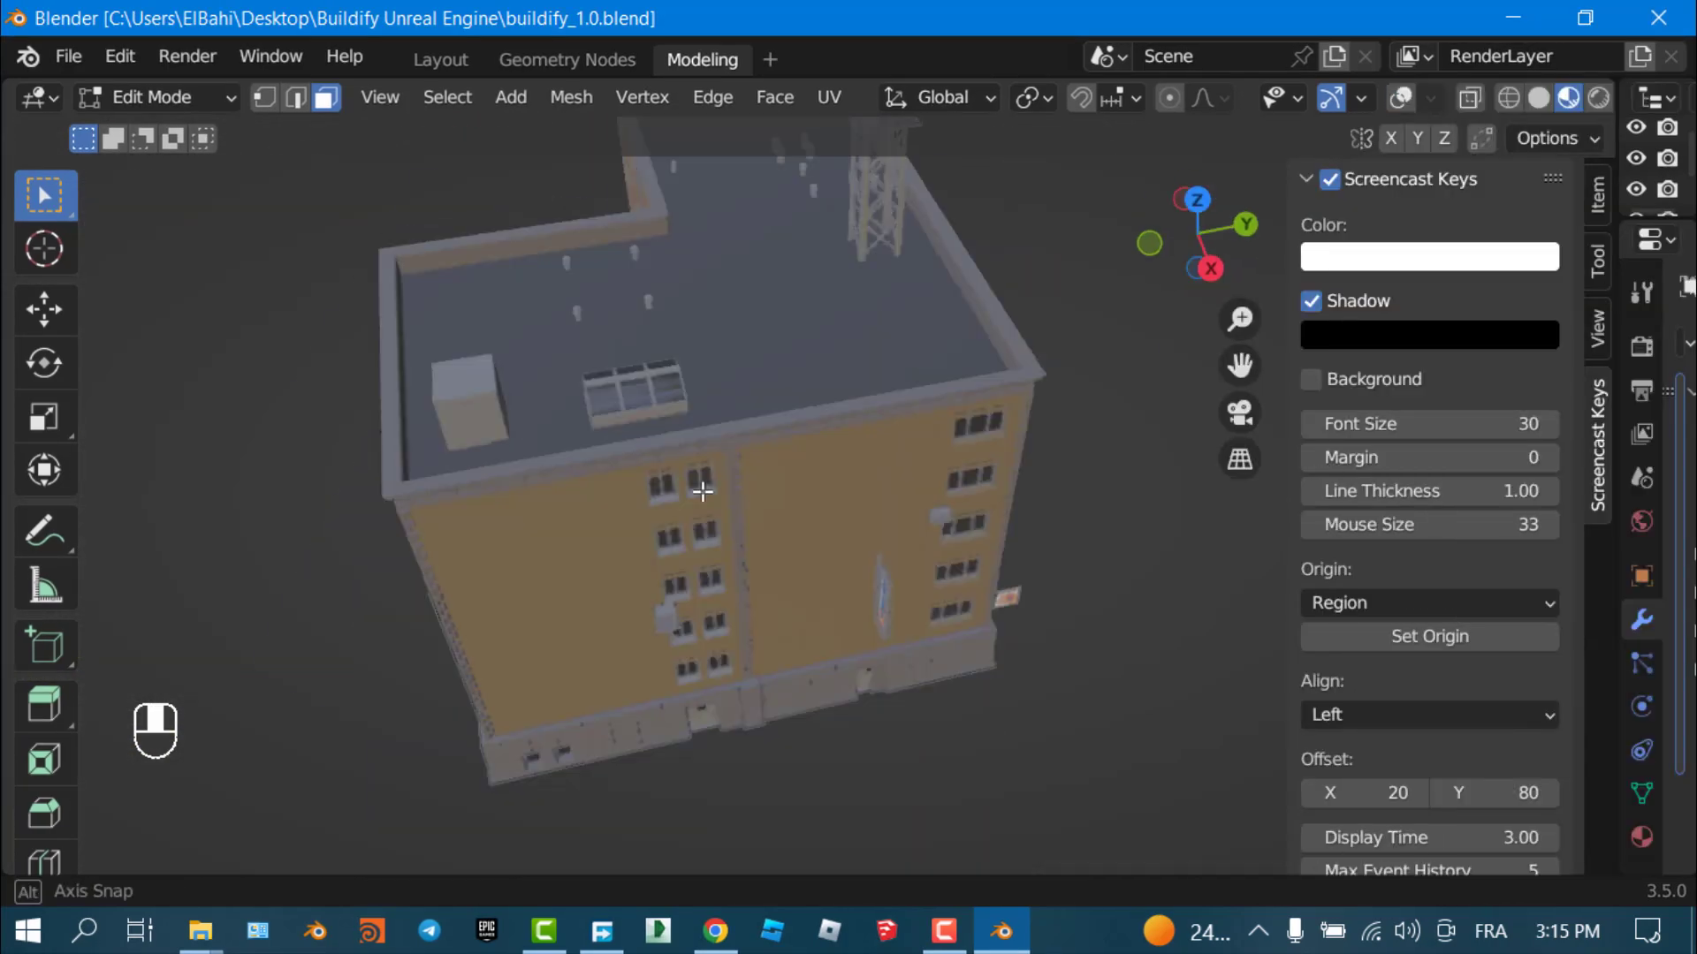
middle_click_drag(700, 485, 495, 353)
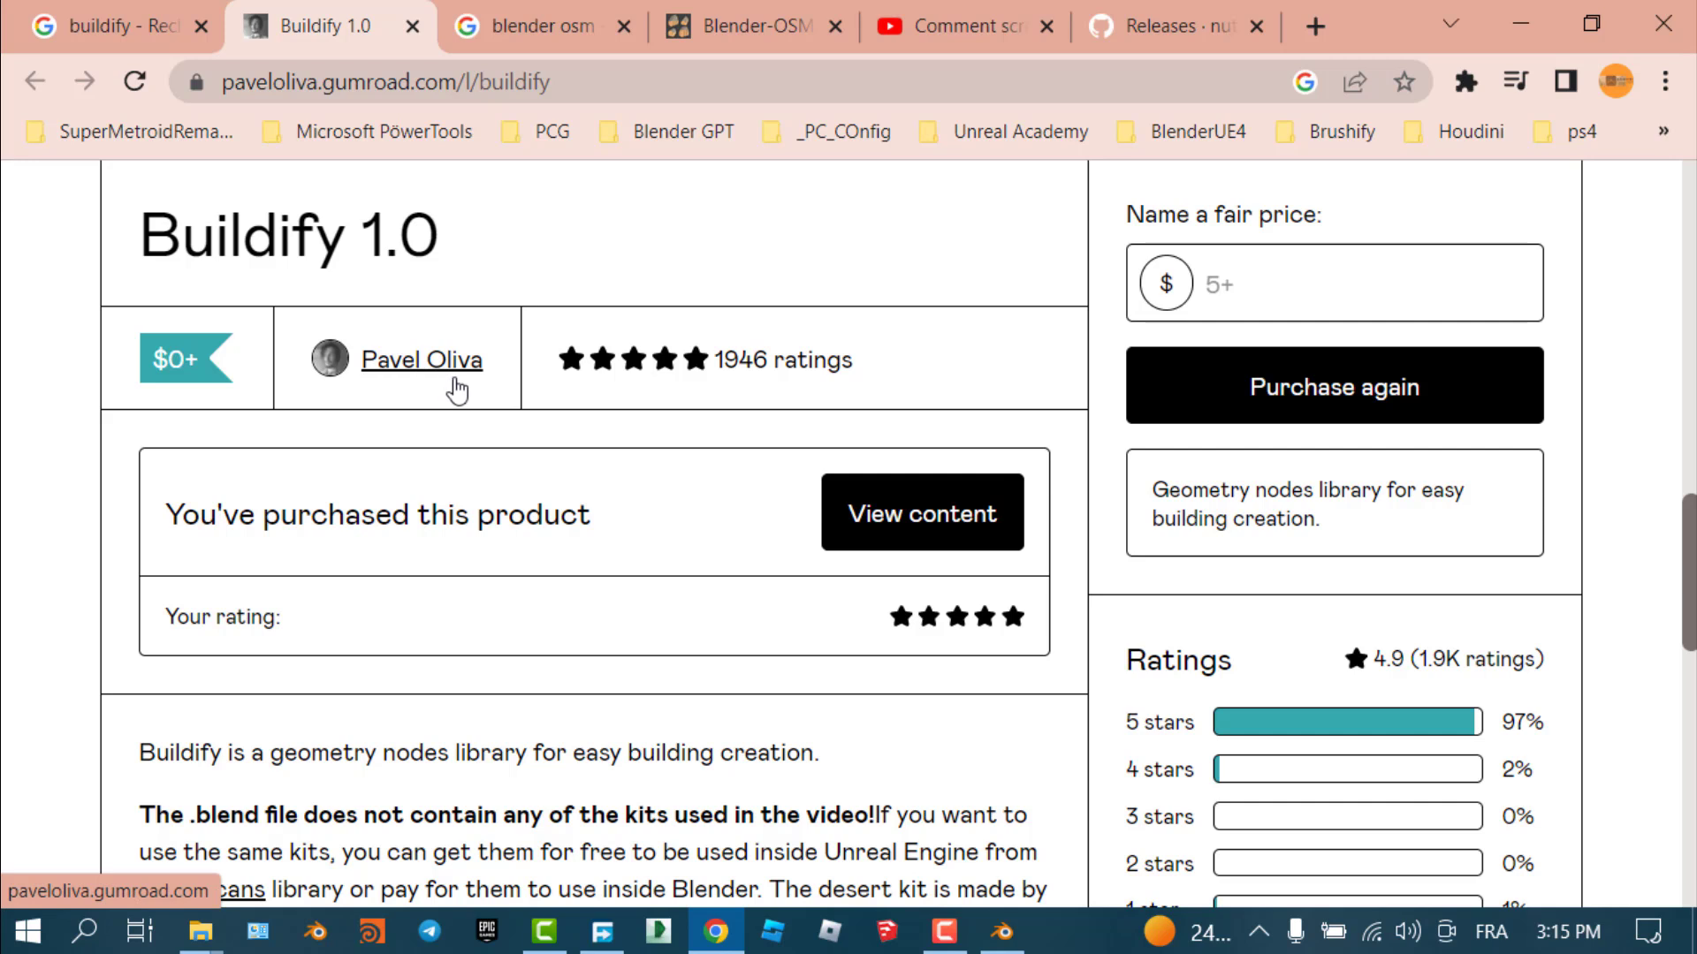
Read through the Buildify 1.0 Gumroad page's features, then switch to Free Download Manager
left_click(1334, 296)
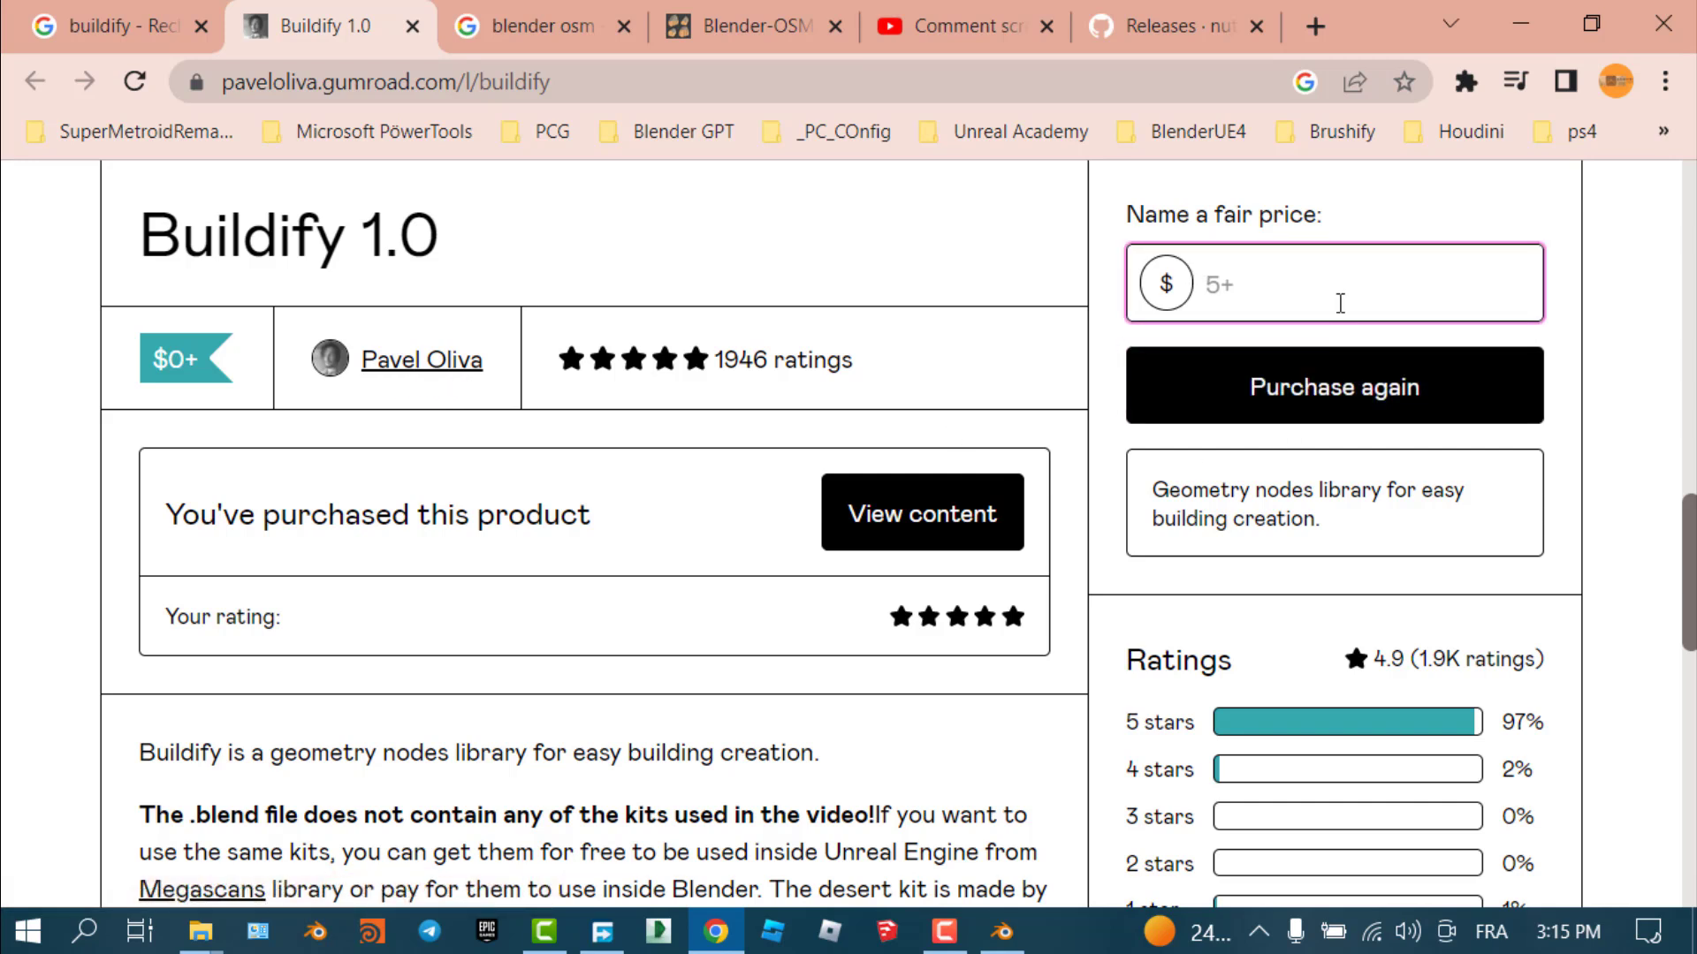
scroll(1342, 303, "down", 2)
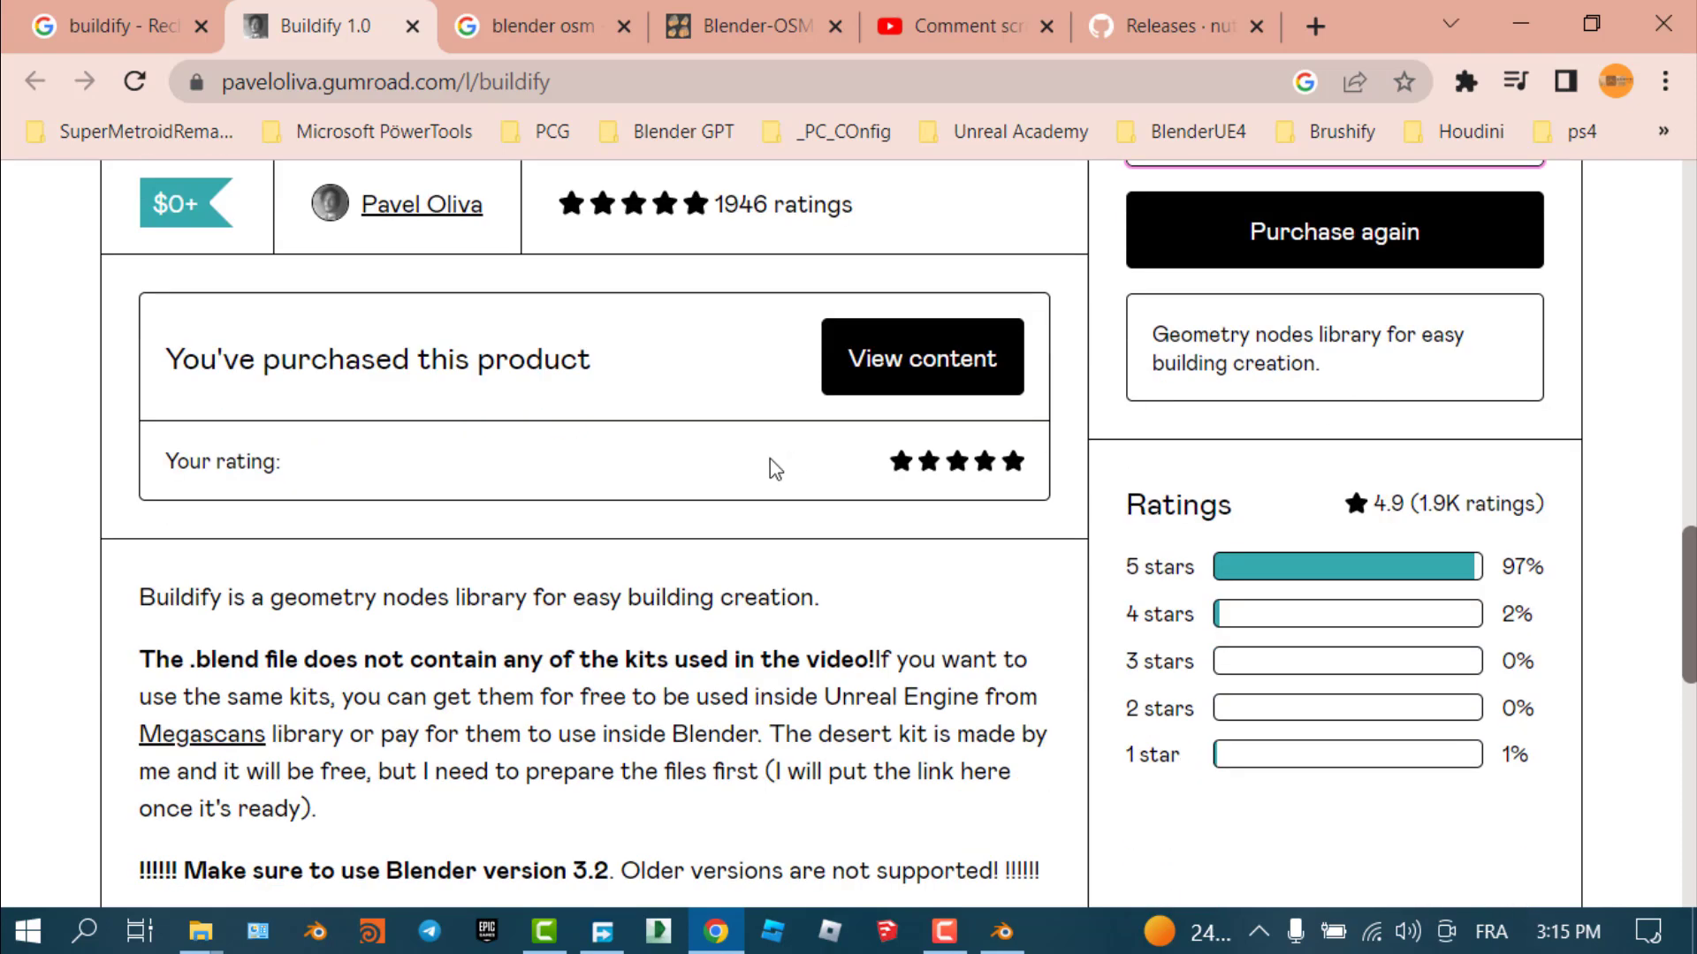
scroll(775, 469, "down", 8)
scroll(771, 477, "up", 12)
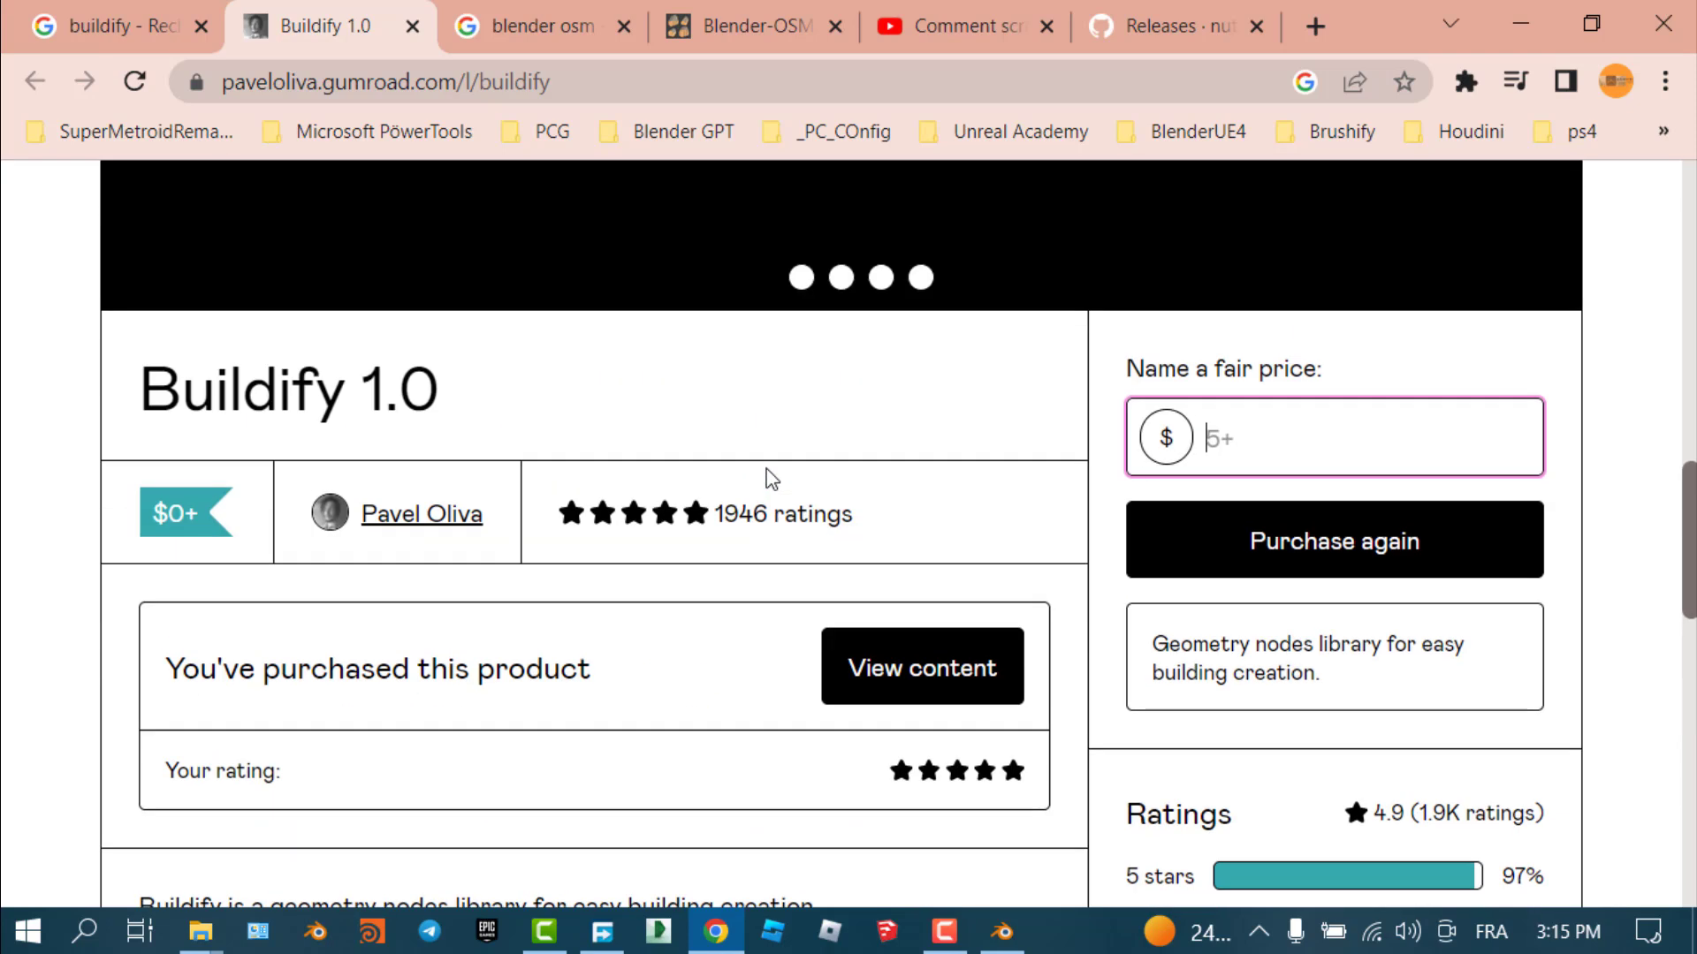
scroll(746, 544, "down", 3)
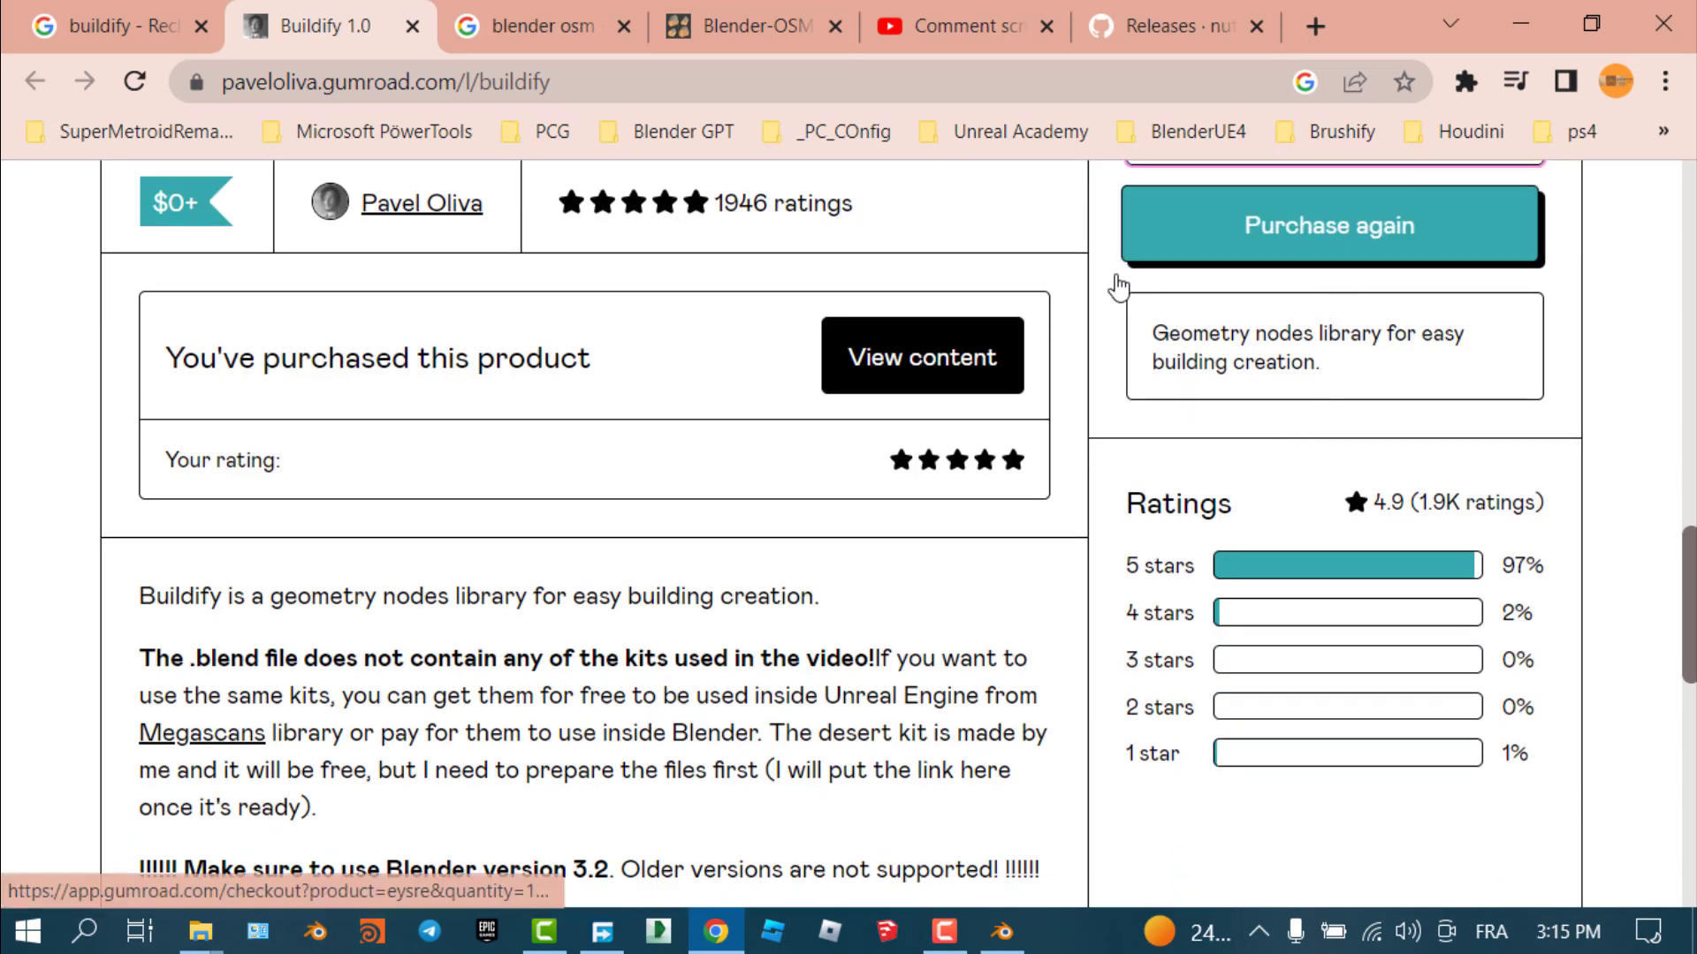
scroll(750, 538, "down", 4)
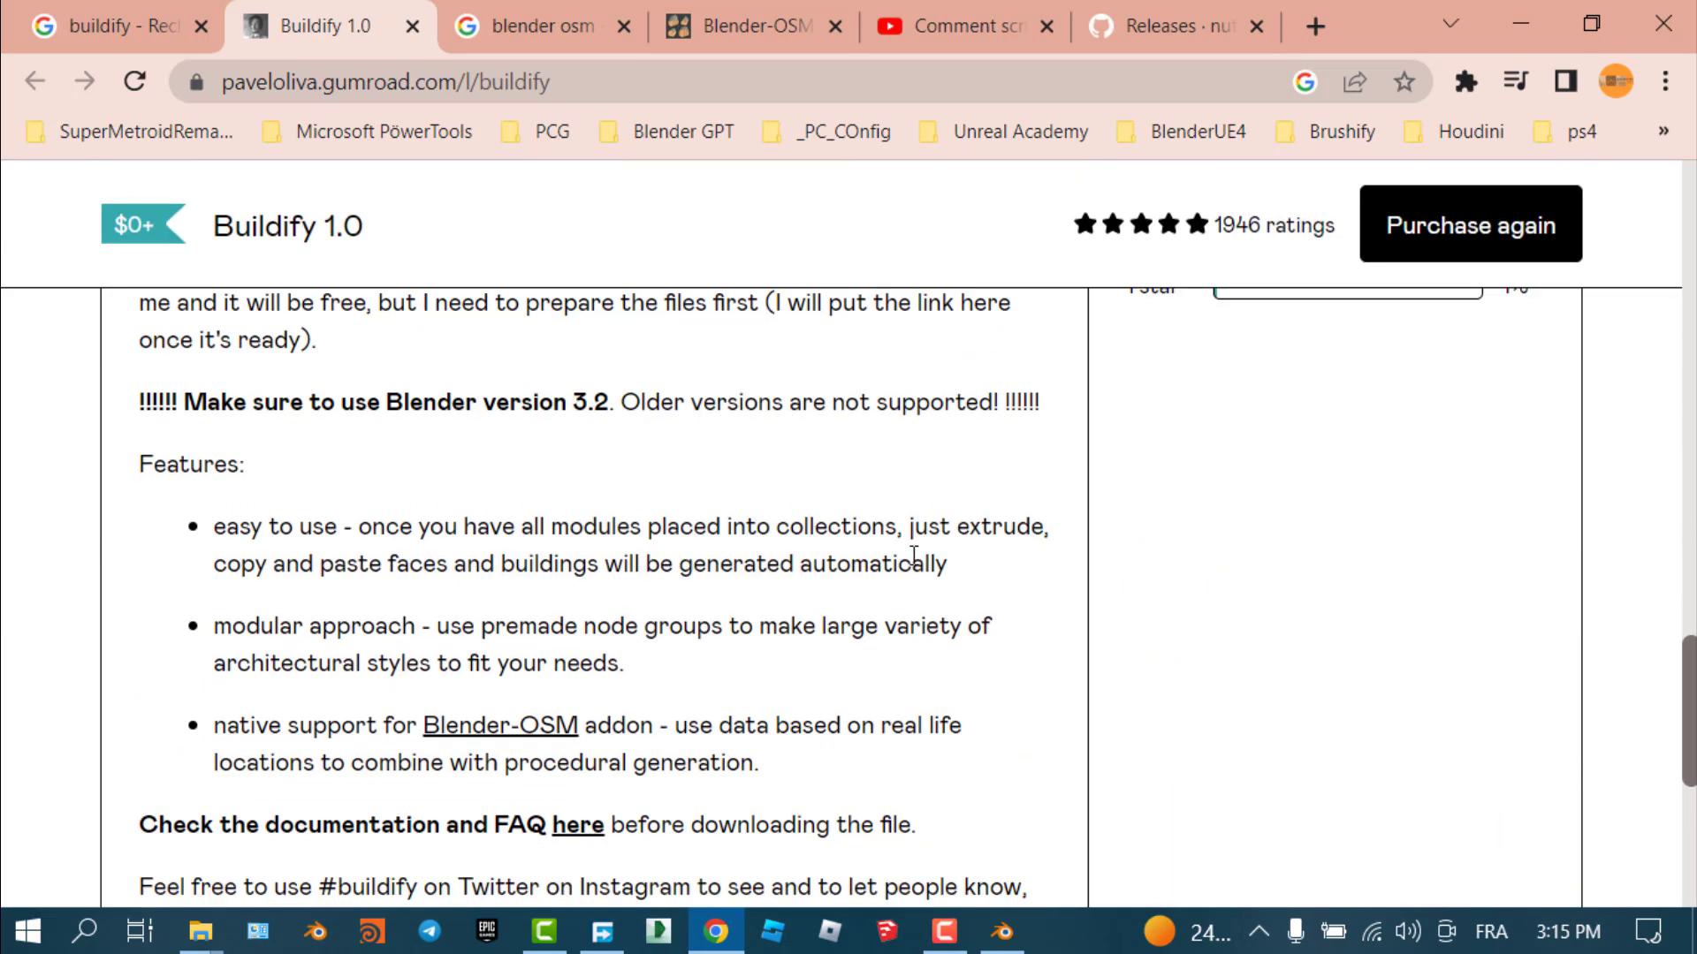
scroll(911, 556, "up", 4)
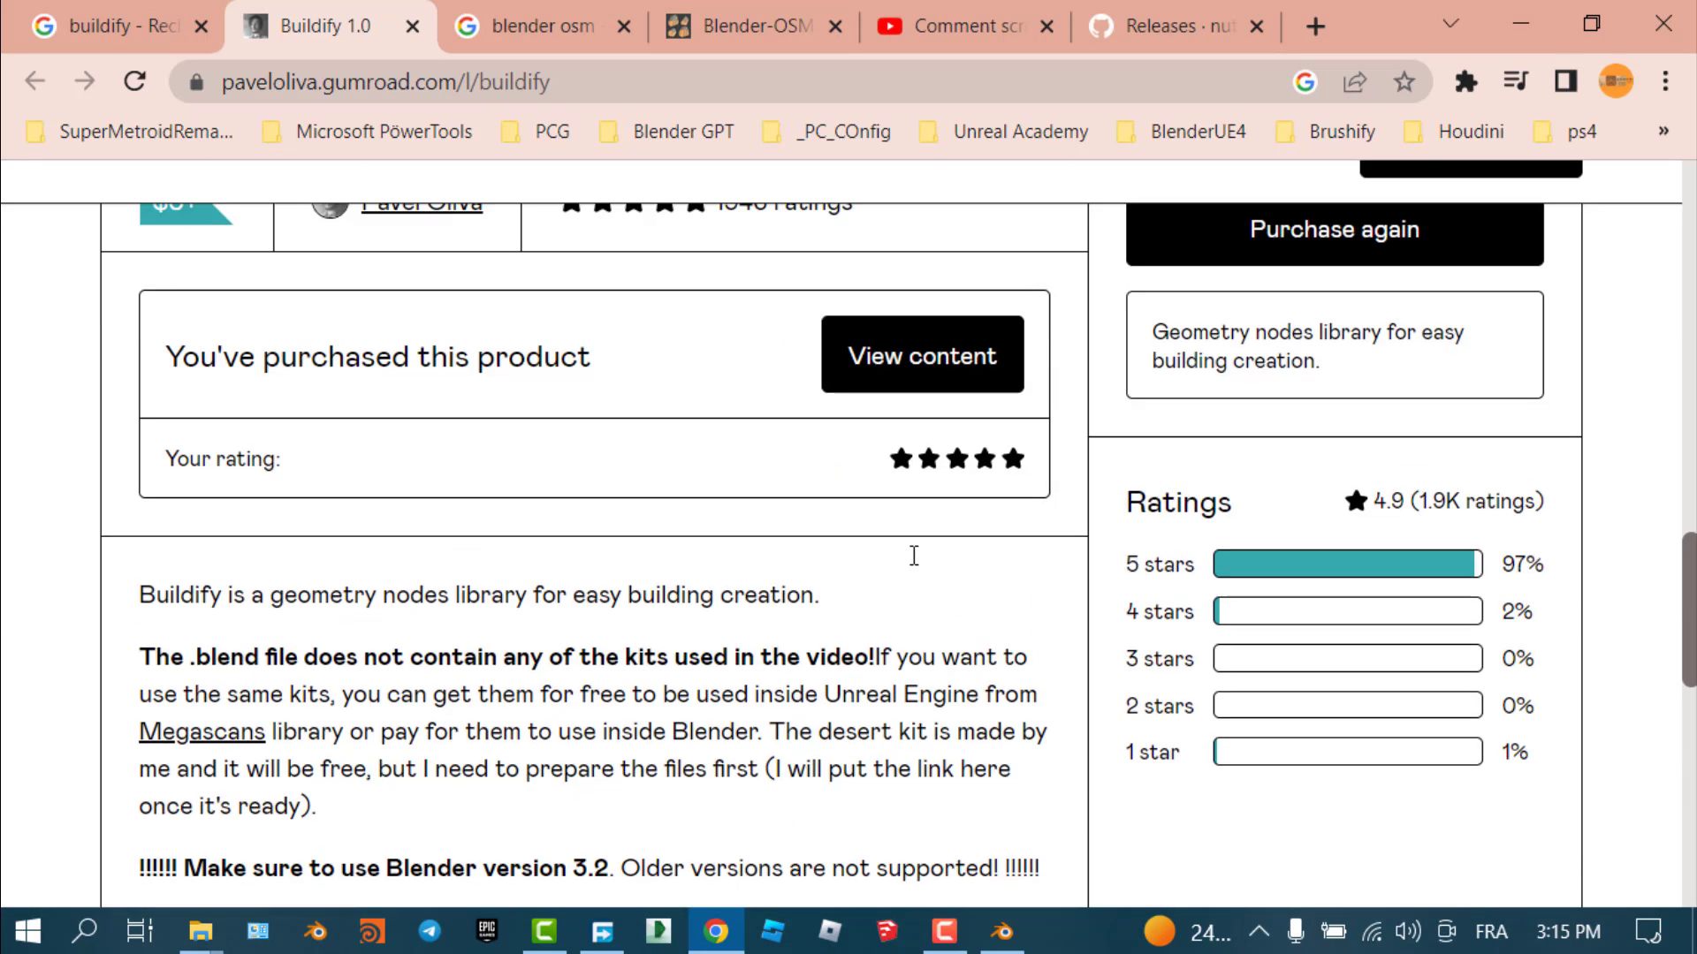
left_click(601, 931)
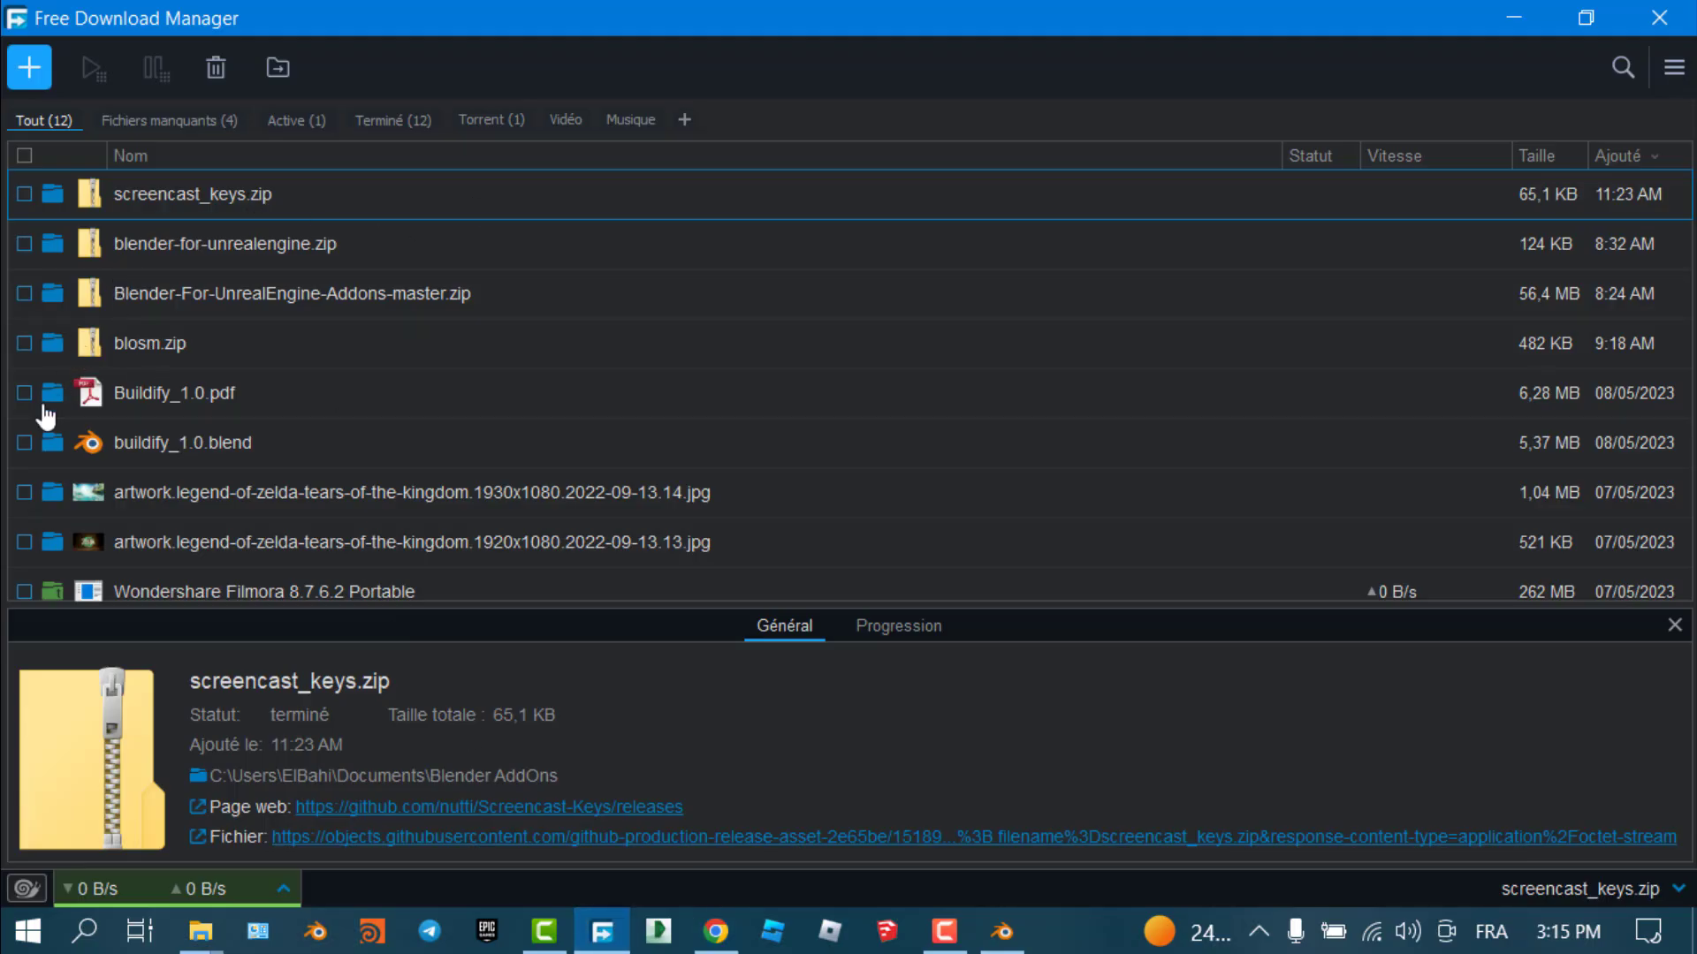
Show blosm.zip and Buildify_1.0.pdf in their downloads folder
left_click(50, 345)
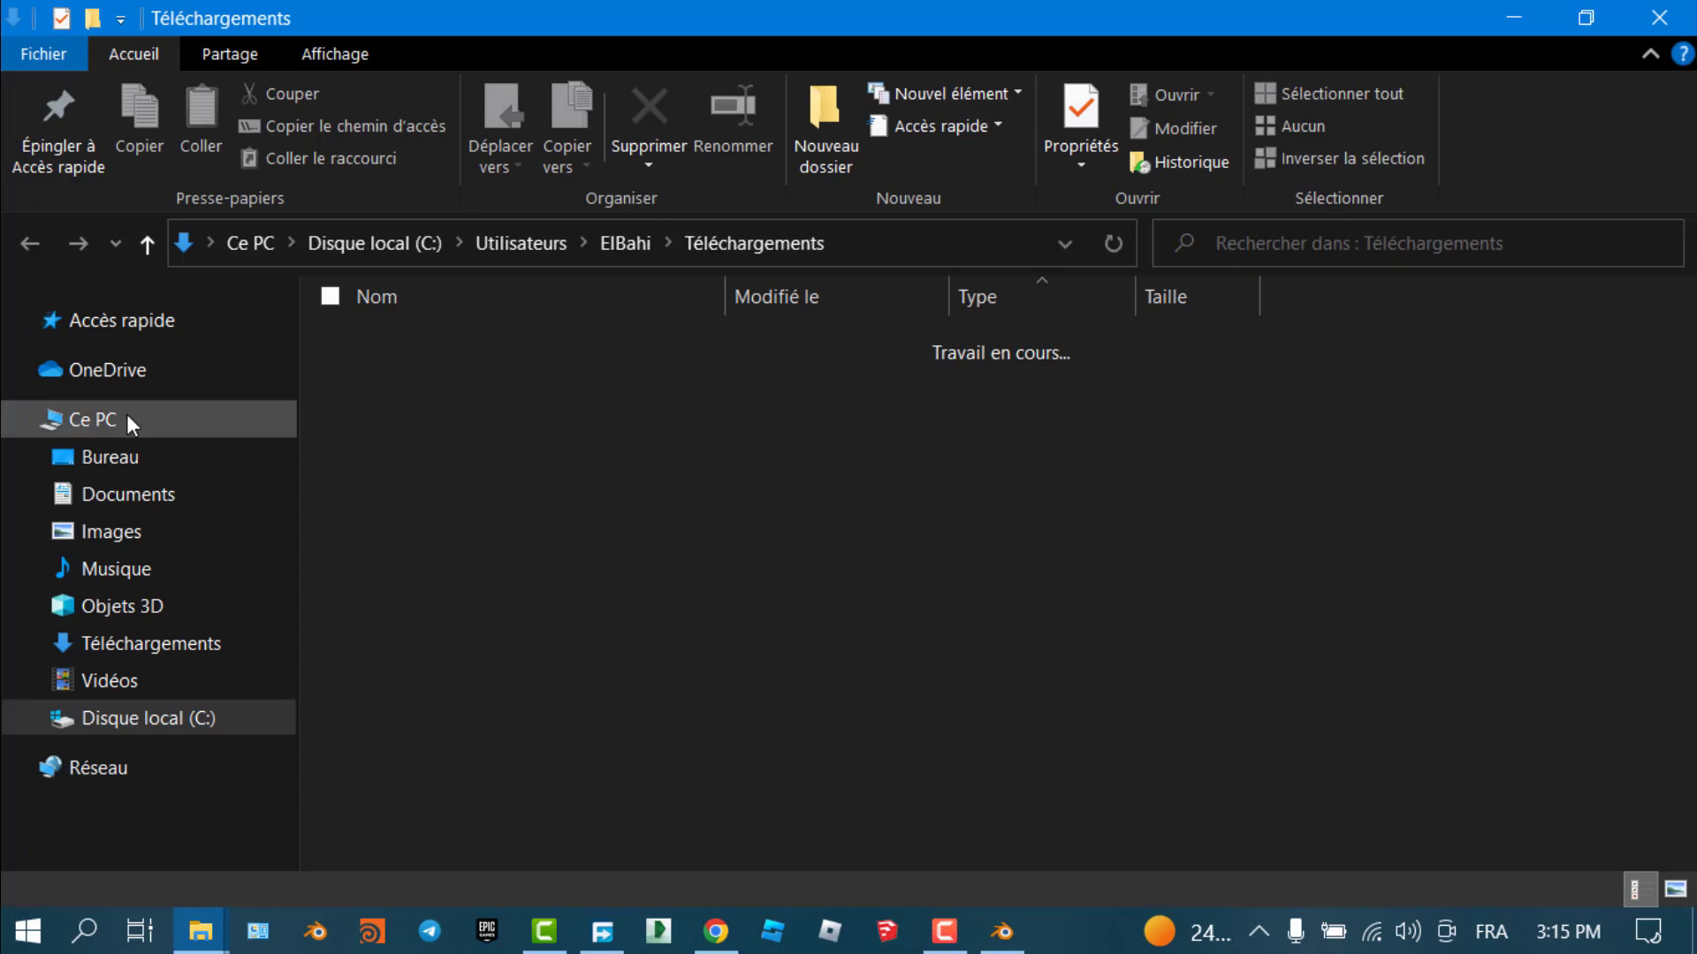
left_click(1658, 17)
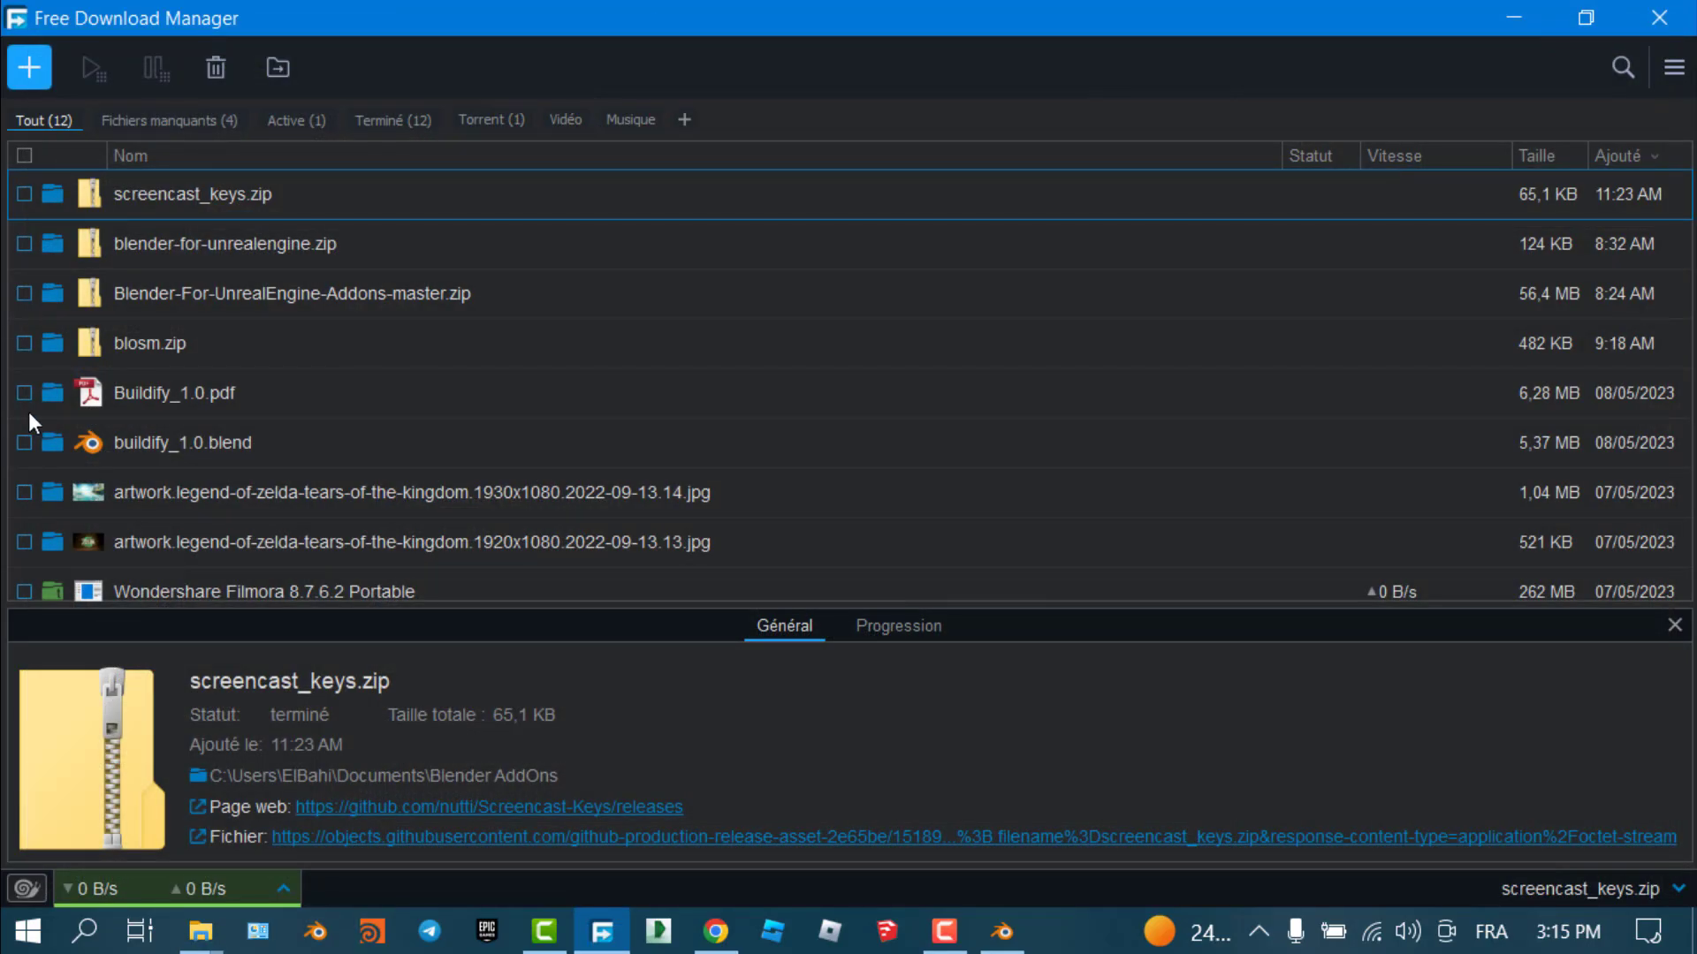
left_click(51, 403)
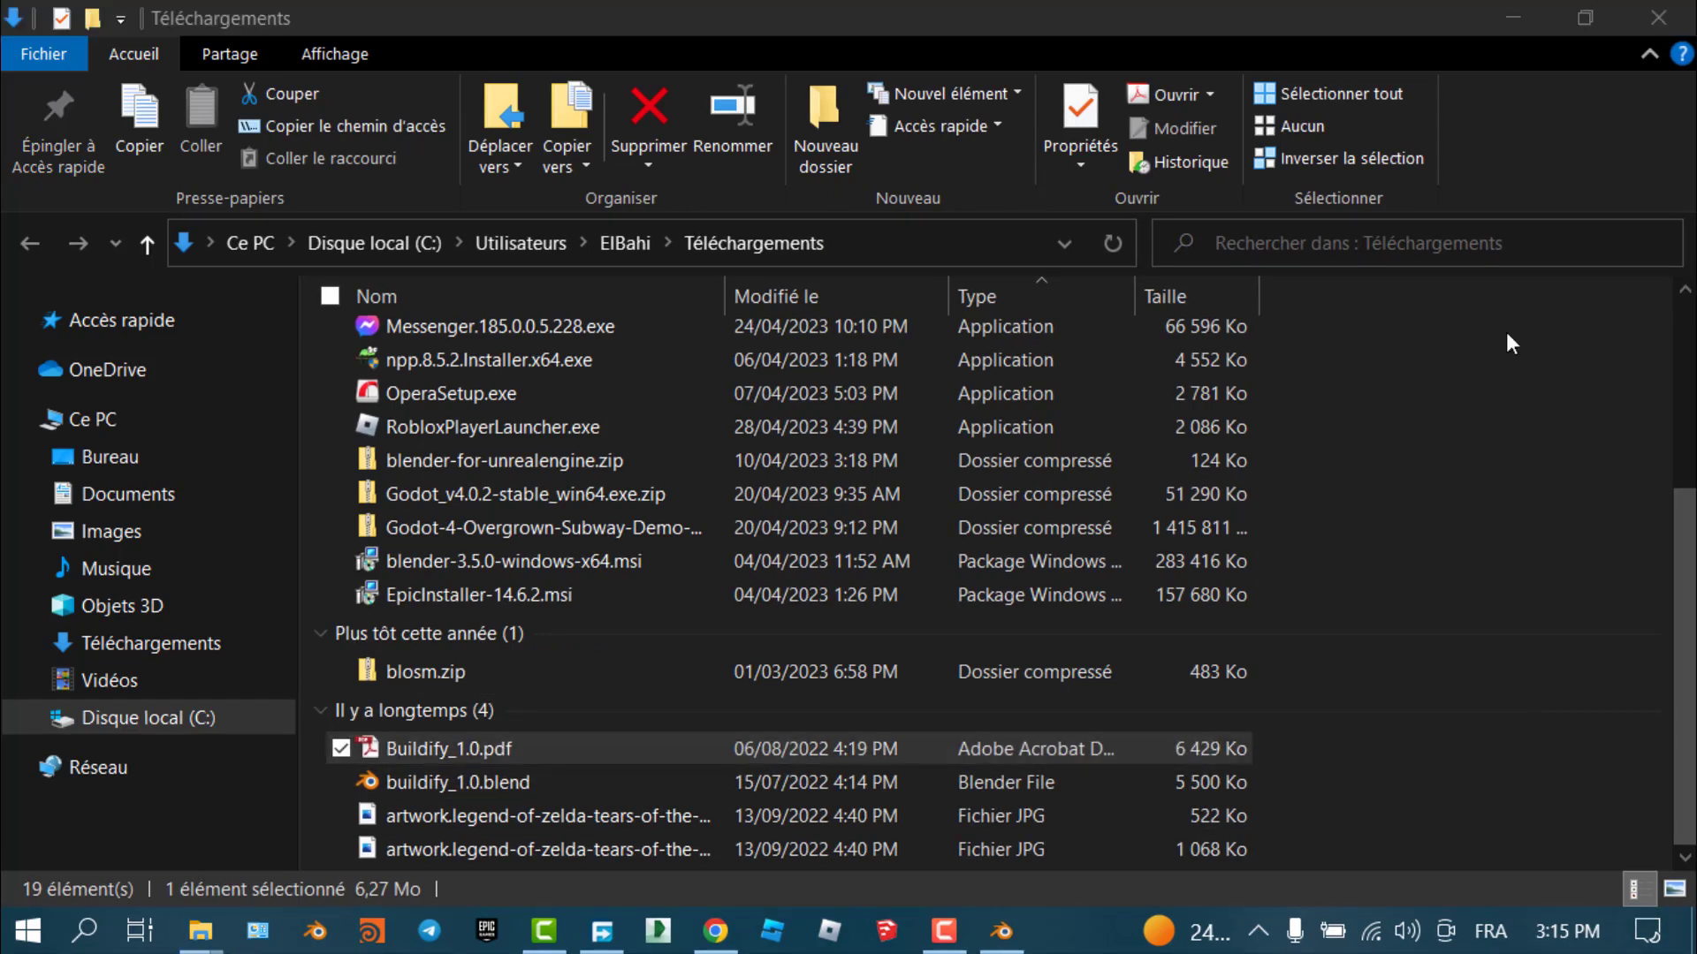
Minimize the open windows, select buildify_1.0.blend, and return to the Buildify project
left_click(1498, 19)
left_click(1497, 20)
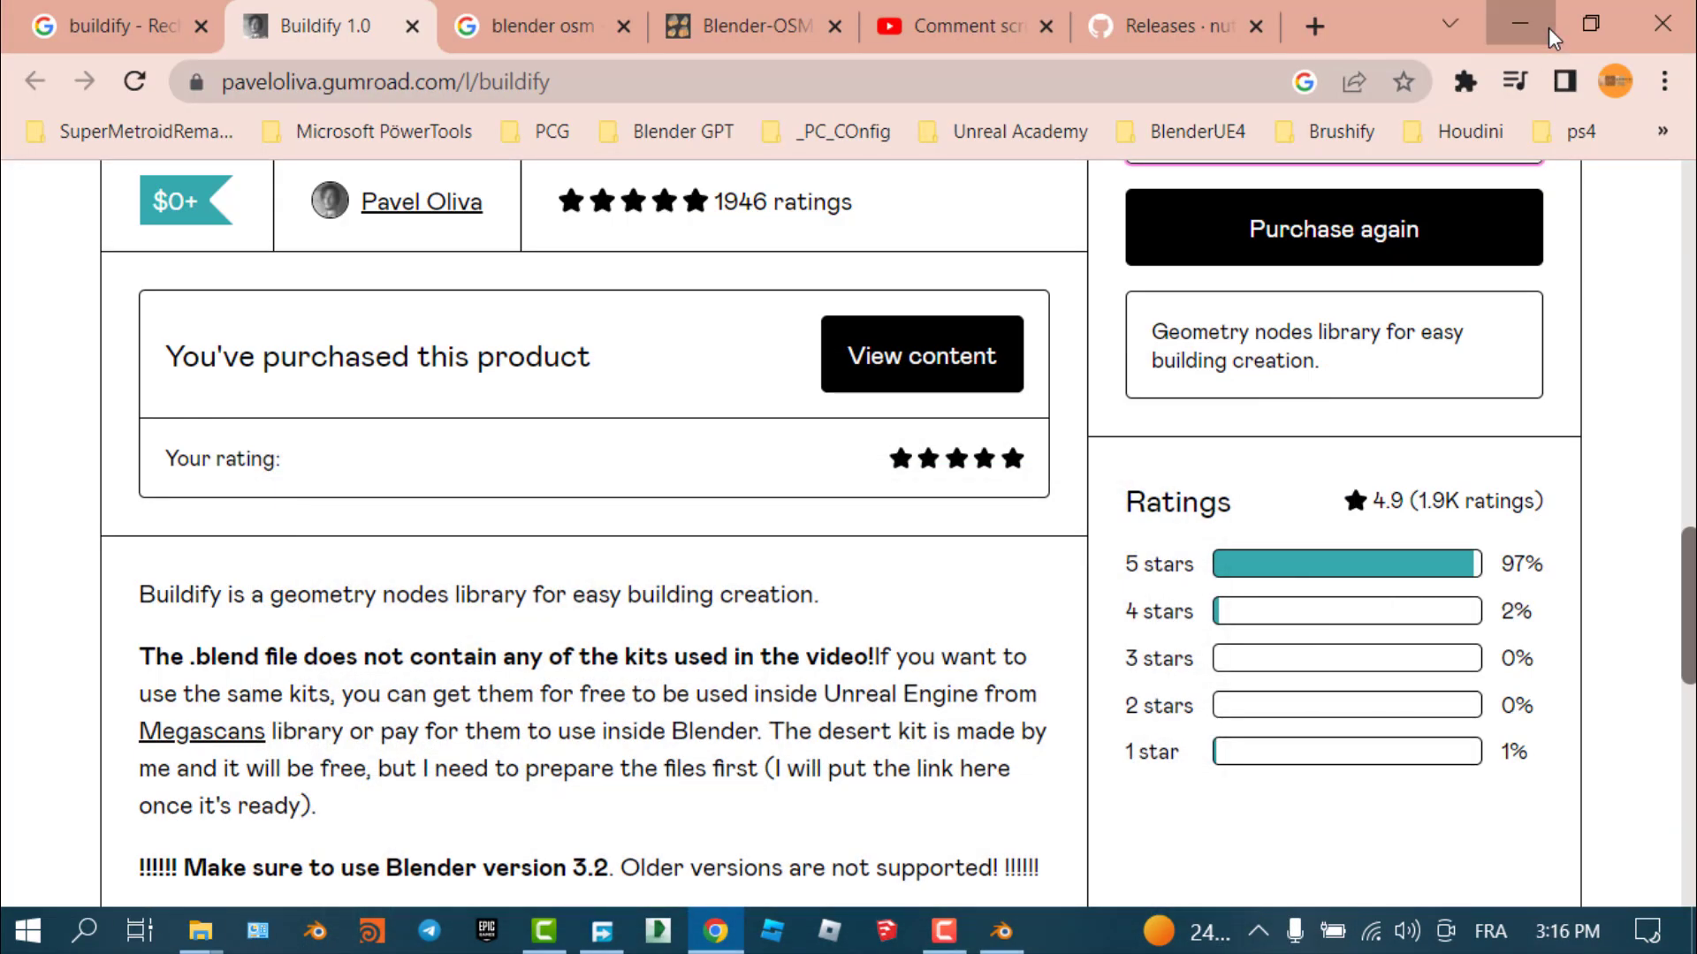
left_click(1549, 28)
left_click(1536, 18)
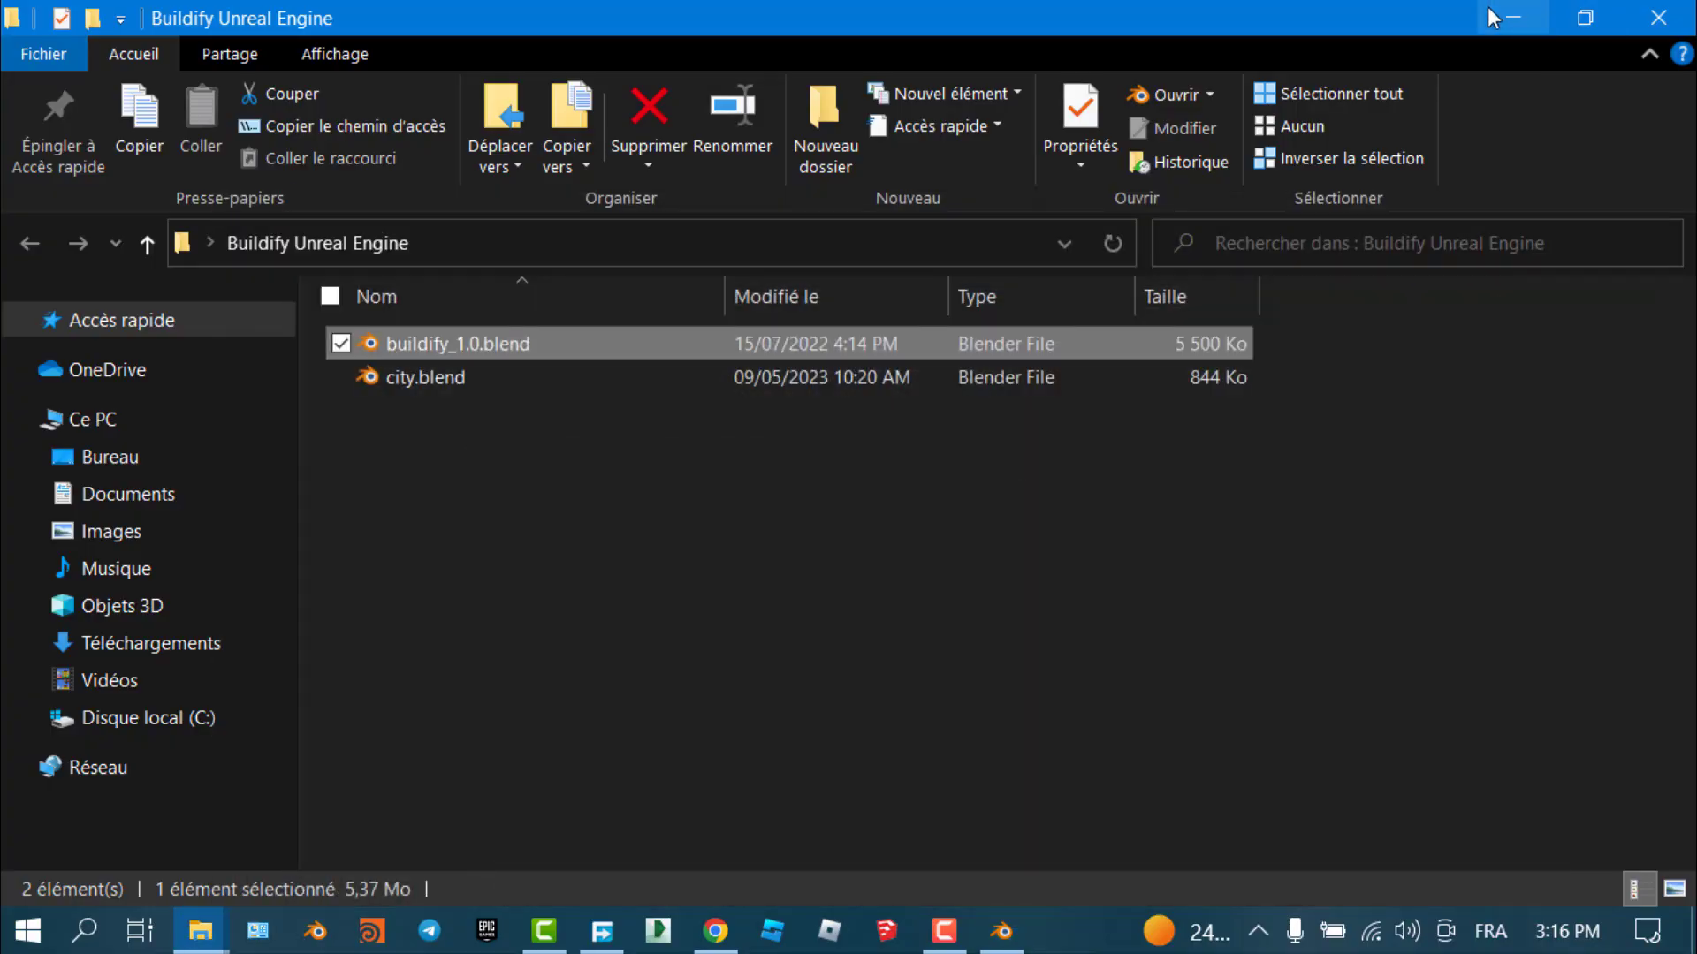
left_click(595, 575)
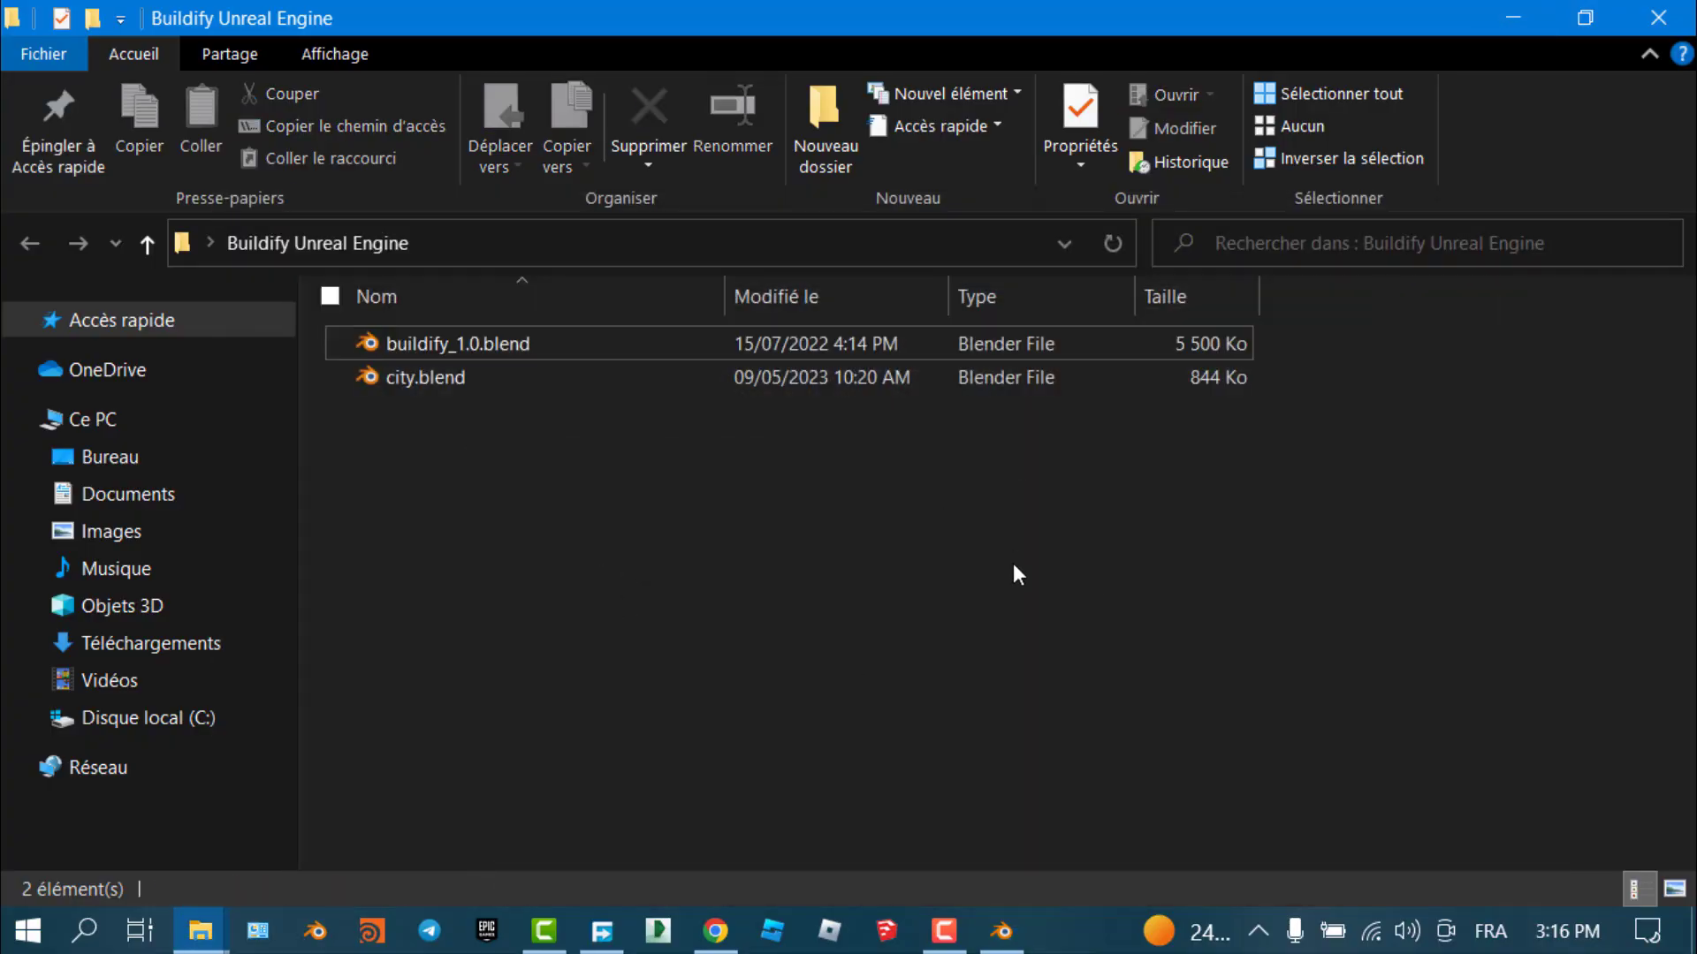
left_click(493, 344)
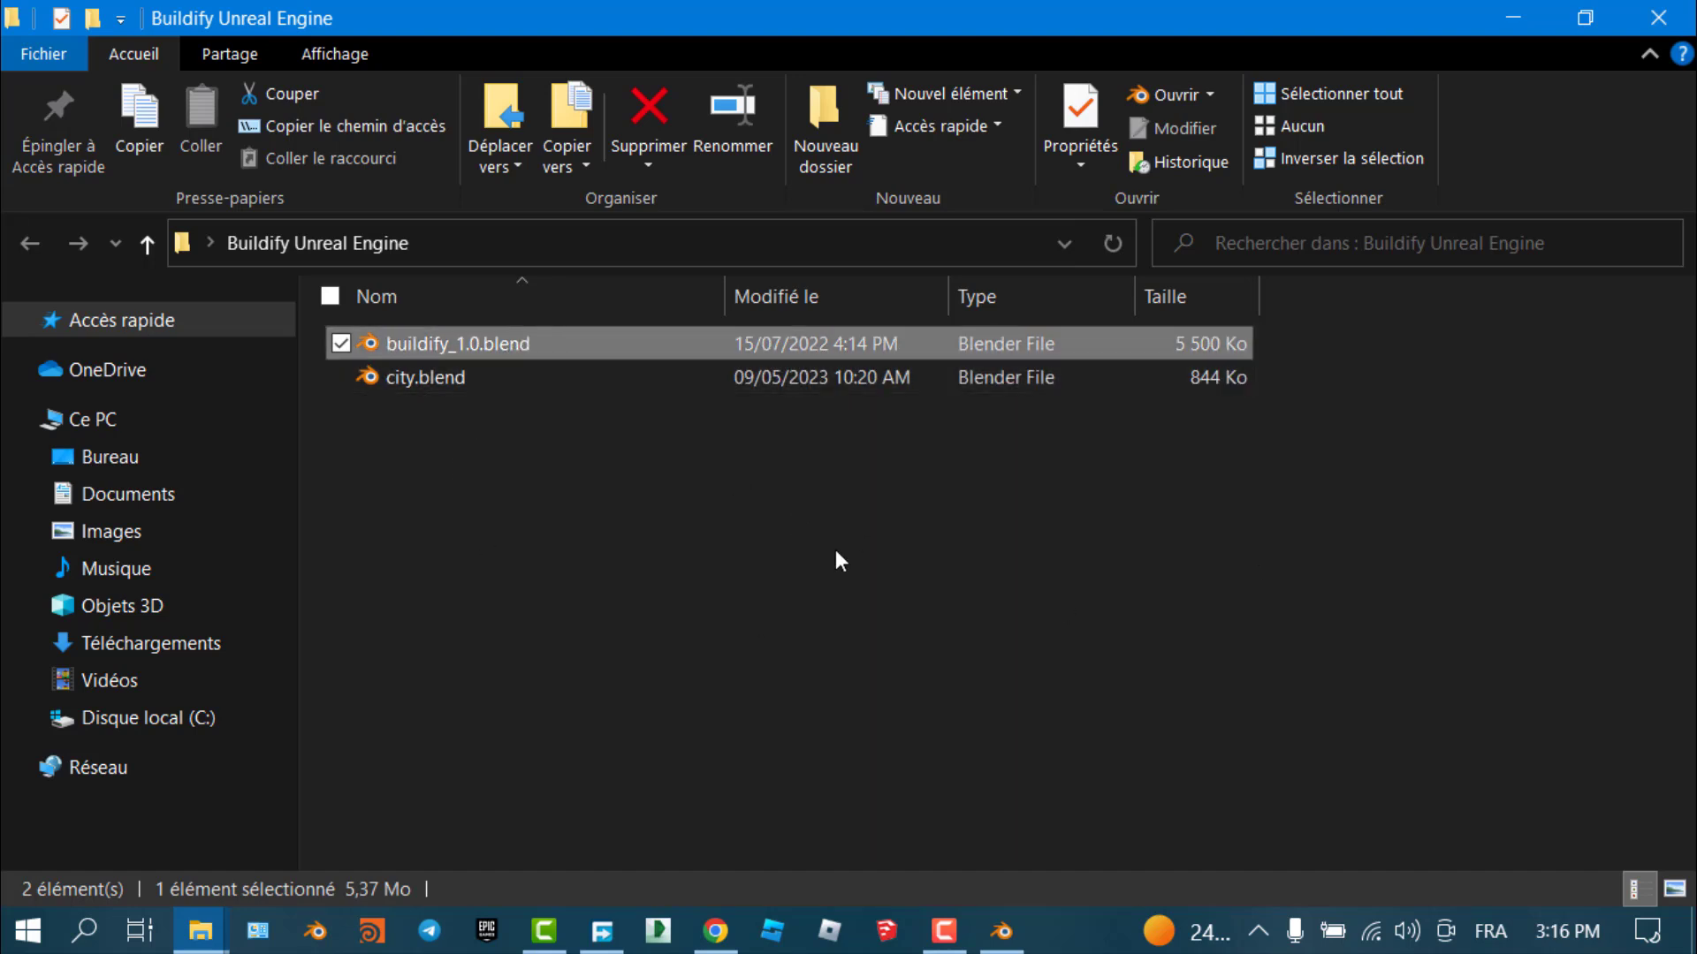
left_click(990, 920)
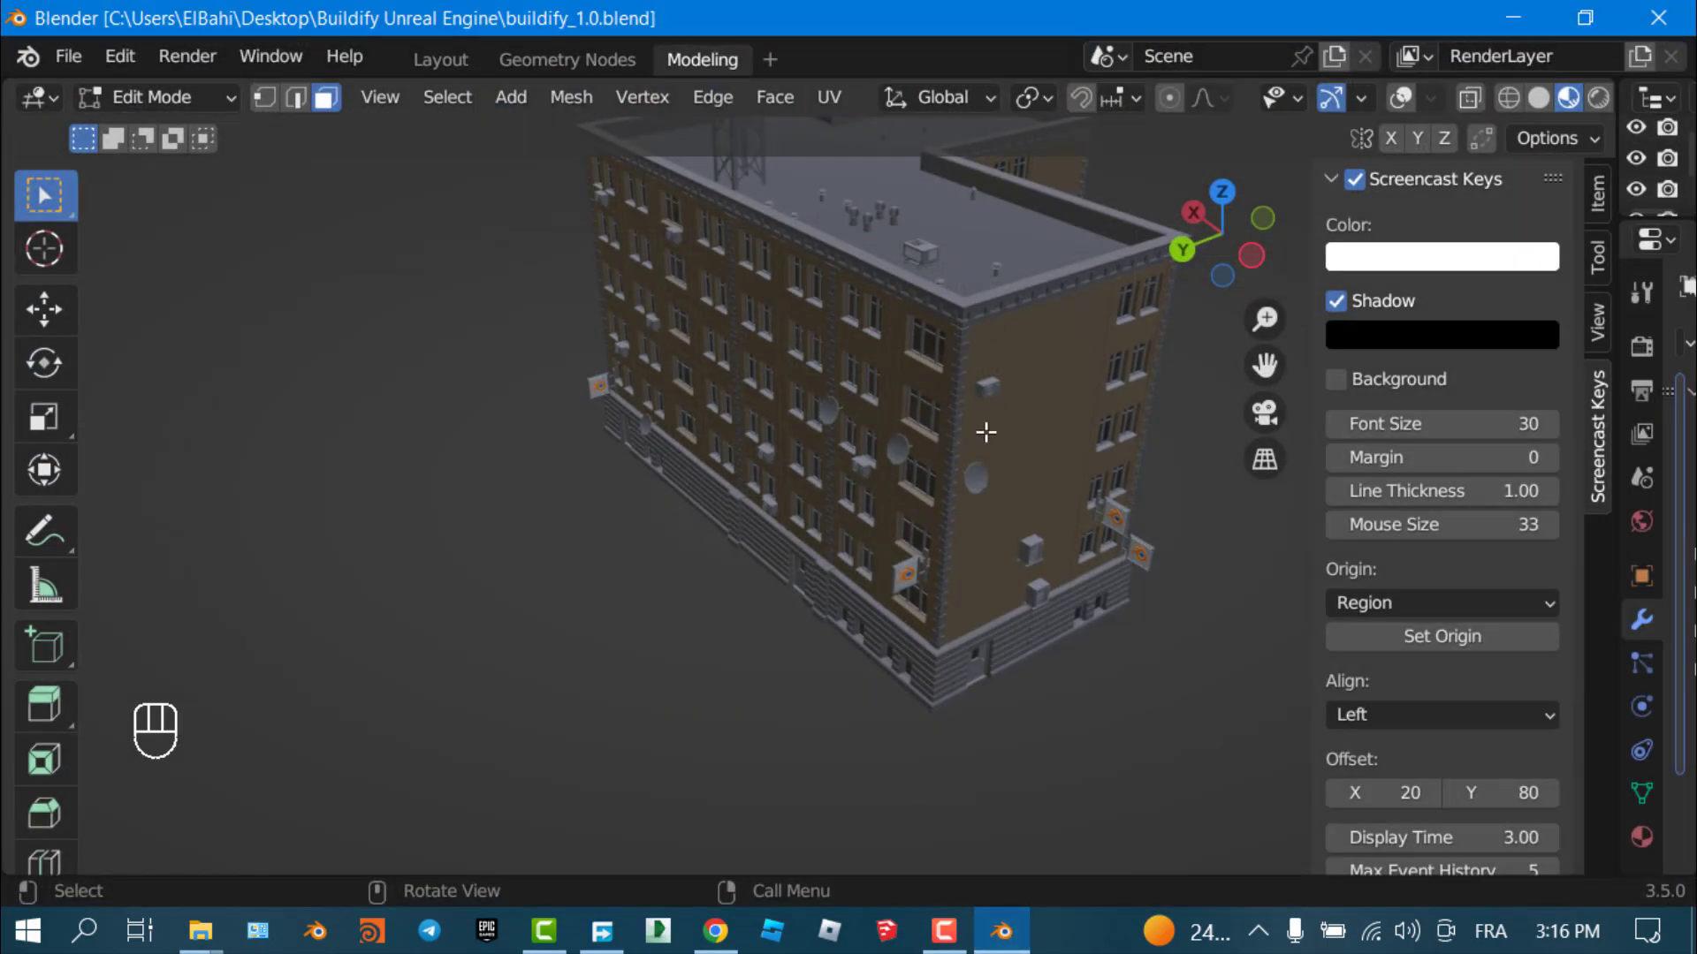
Orbit down onto the building's roof and resize the viewport side panel
middle_click_drag(1205, 341, 769, 300)
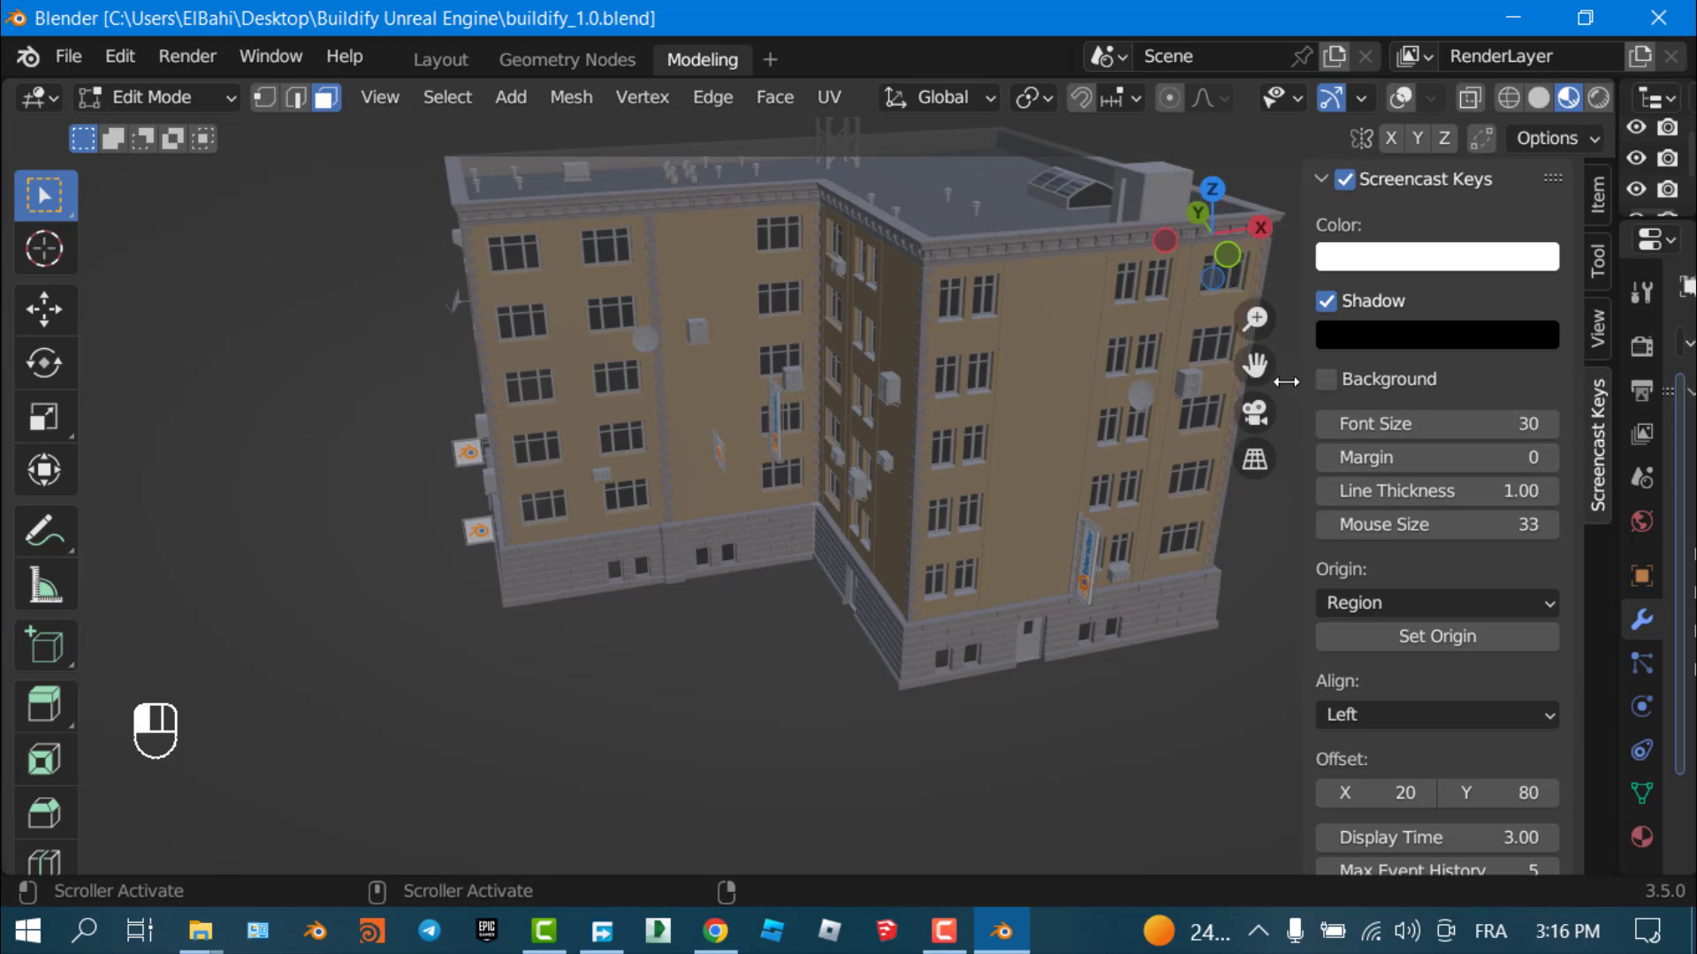
left_click_drag(1315, 384, 1268, 384)
middle_click_drag(973, 271, 584, 325)
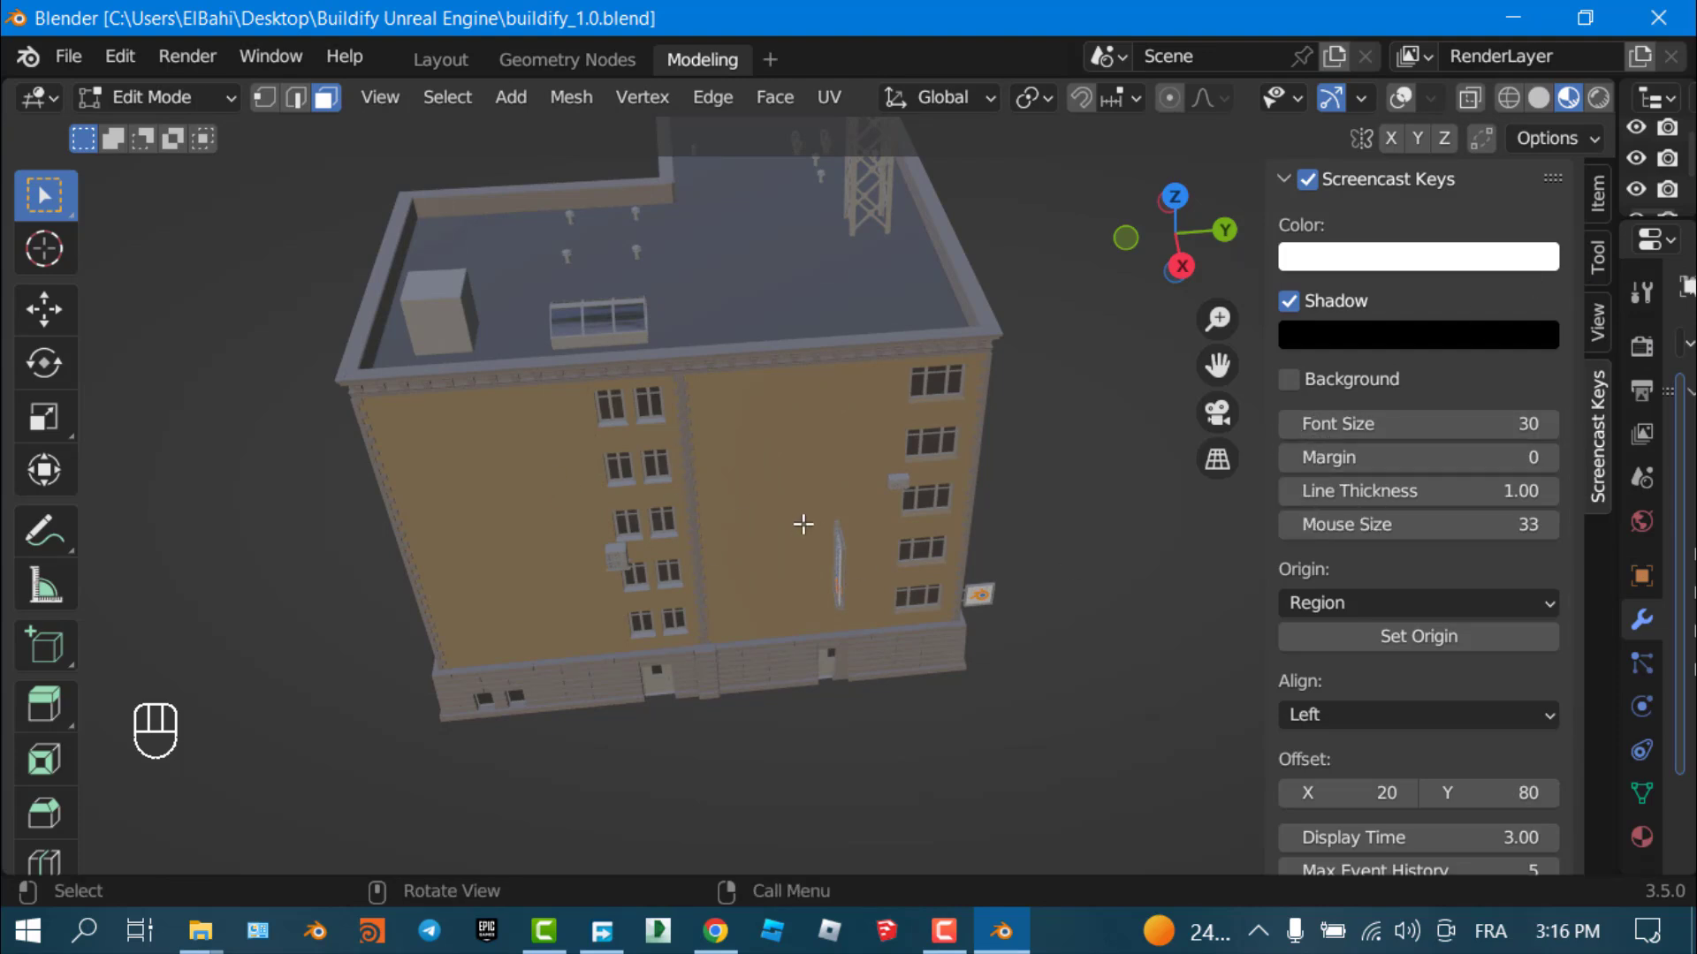
left_click(567, 59)
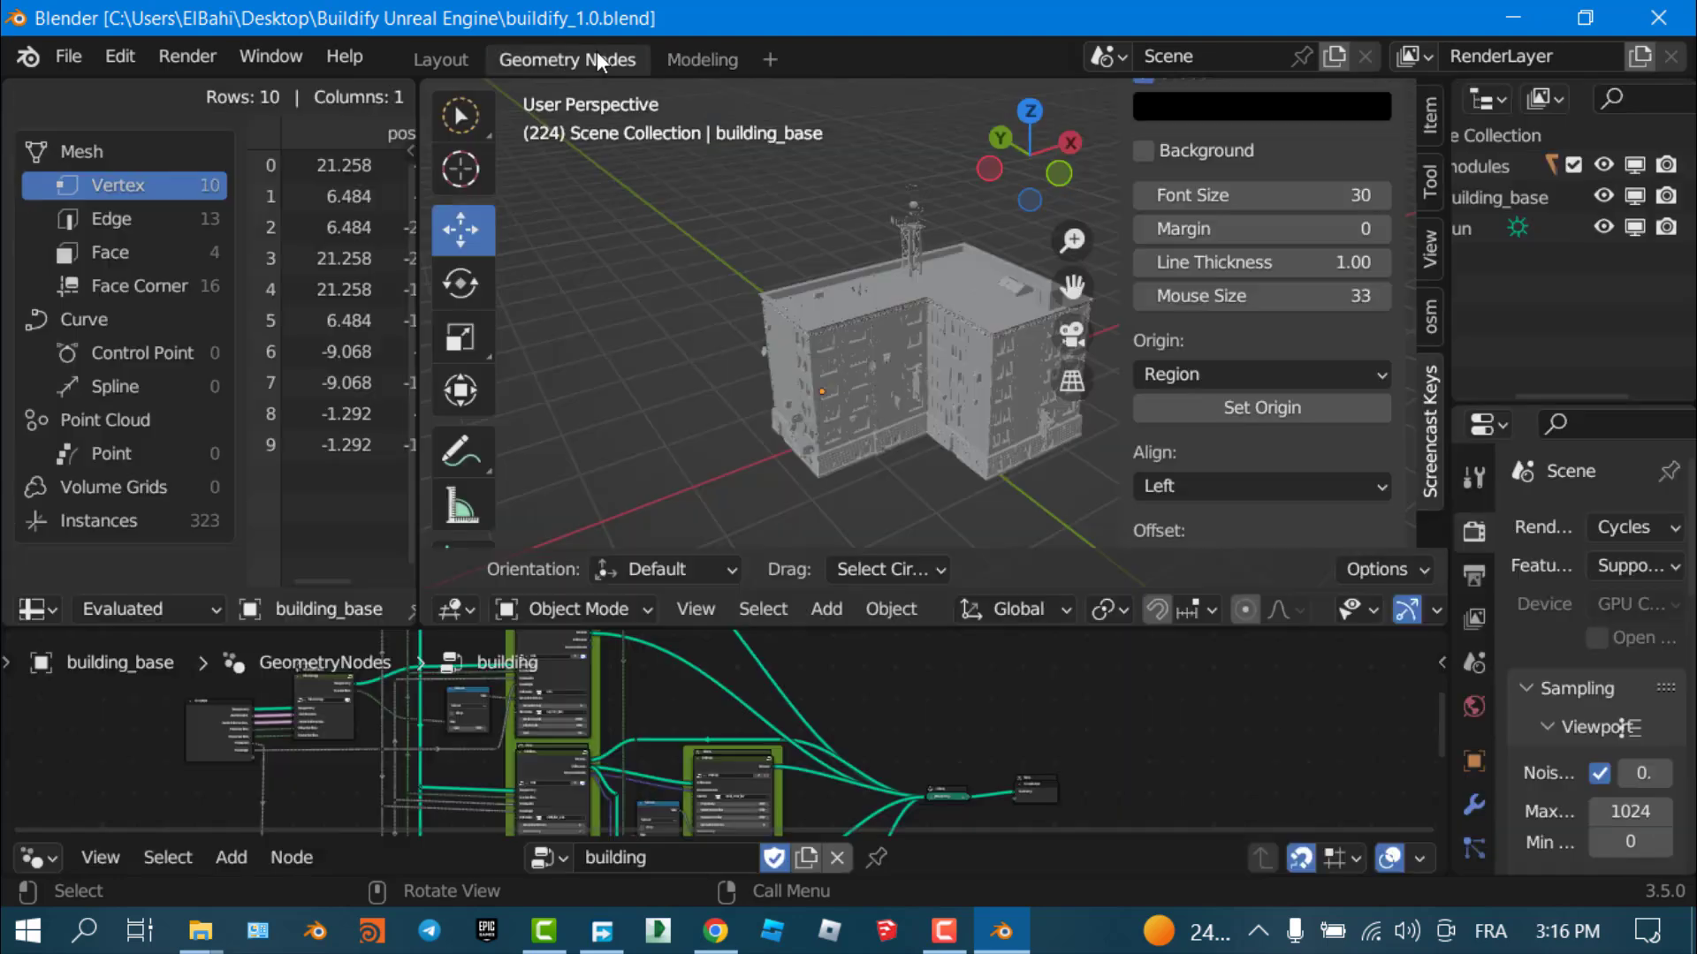
middle_click_drag(928, 437, 760, 565)
left_click_drag(804, 631, 836, 322)
scroll(571, 583, "up", 5)
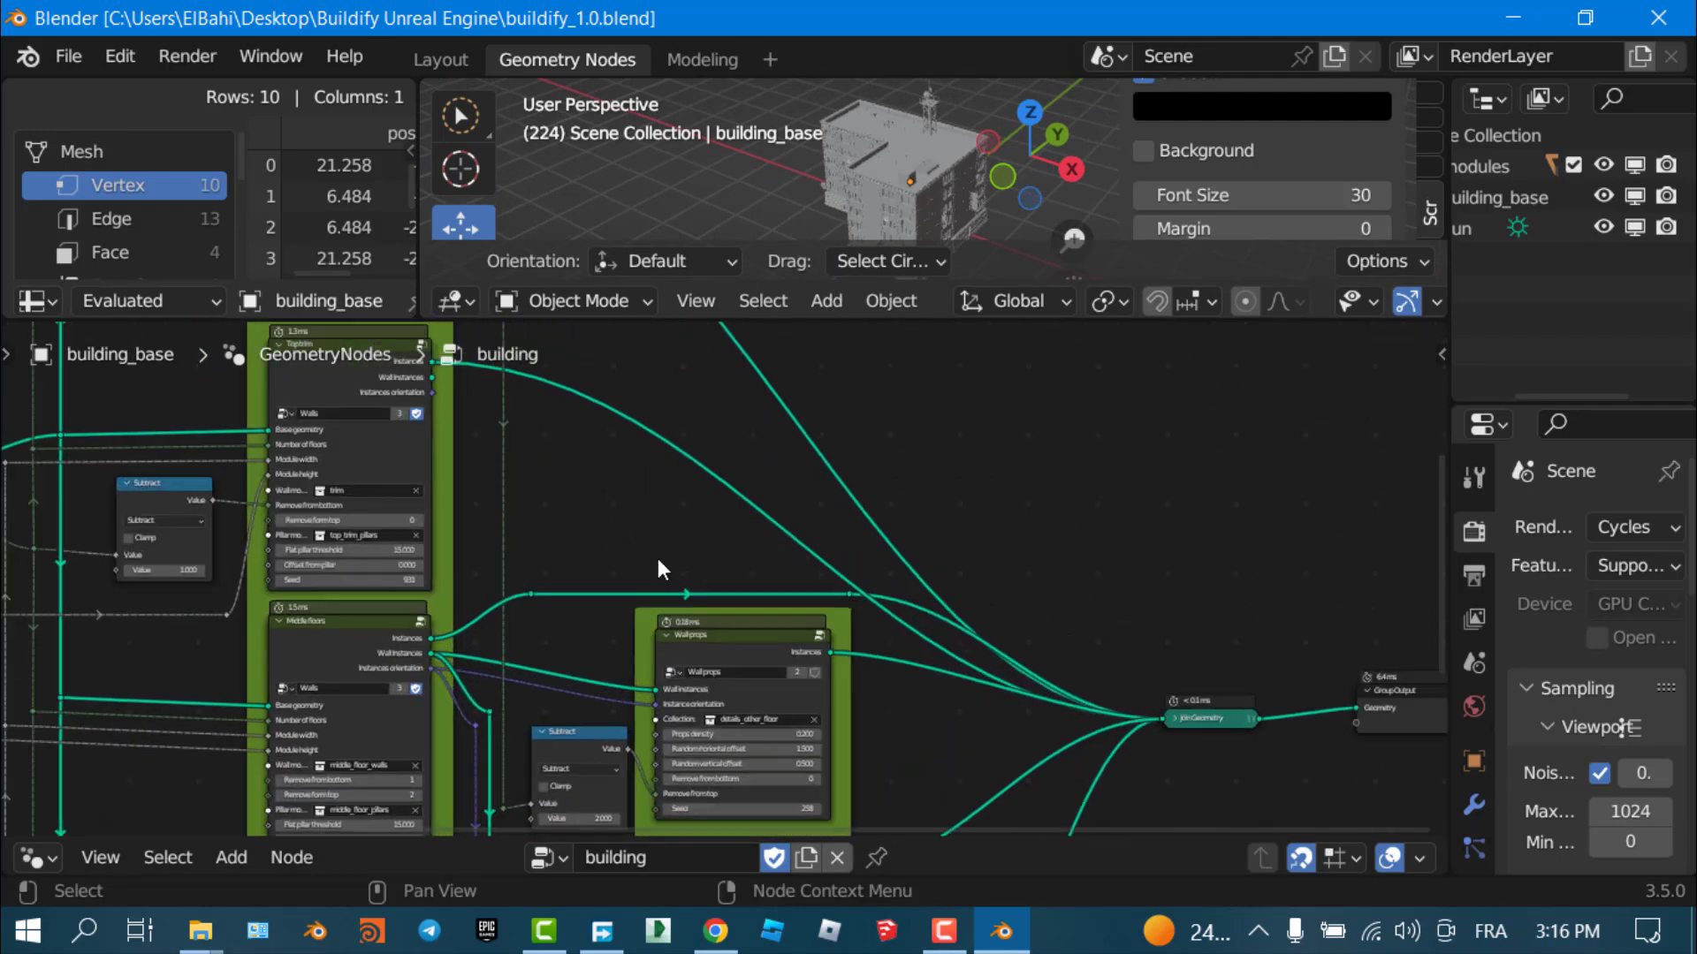
middle_click_drag(658, 558, 1223, 598)
scroll(1073, 455, "up", 3)
scroll(1072, 494, "down", 3)
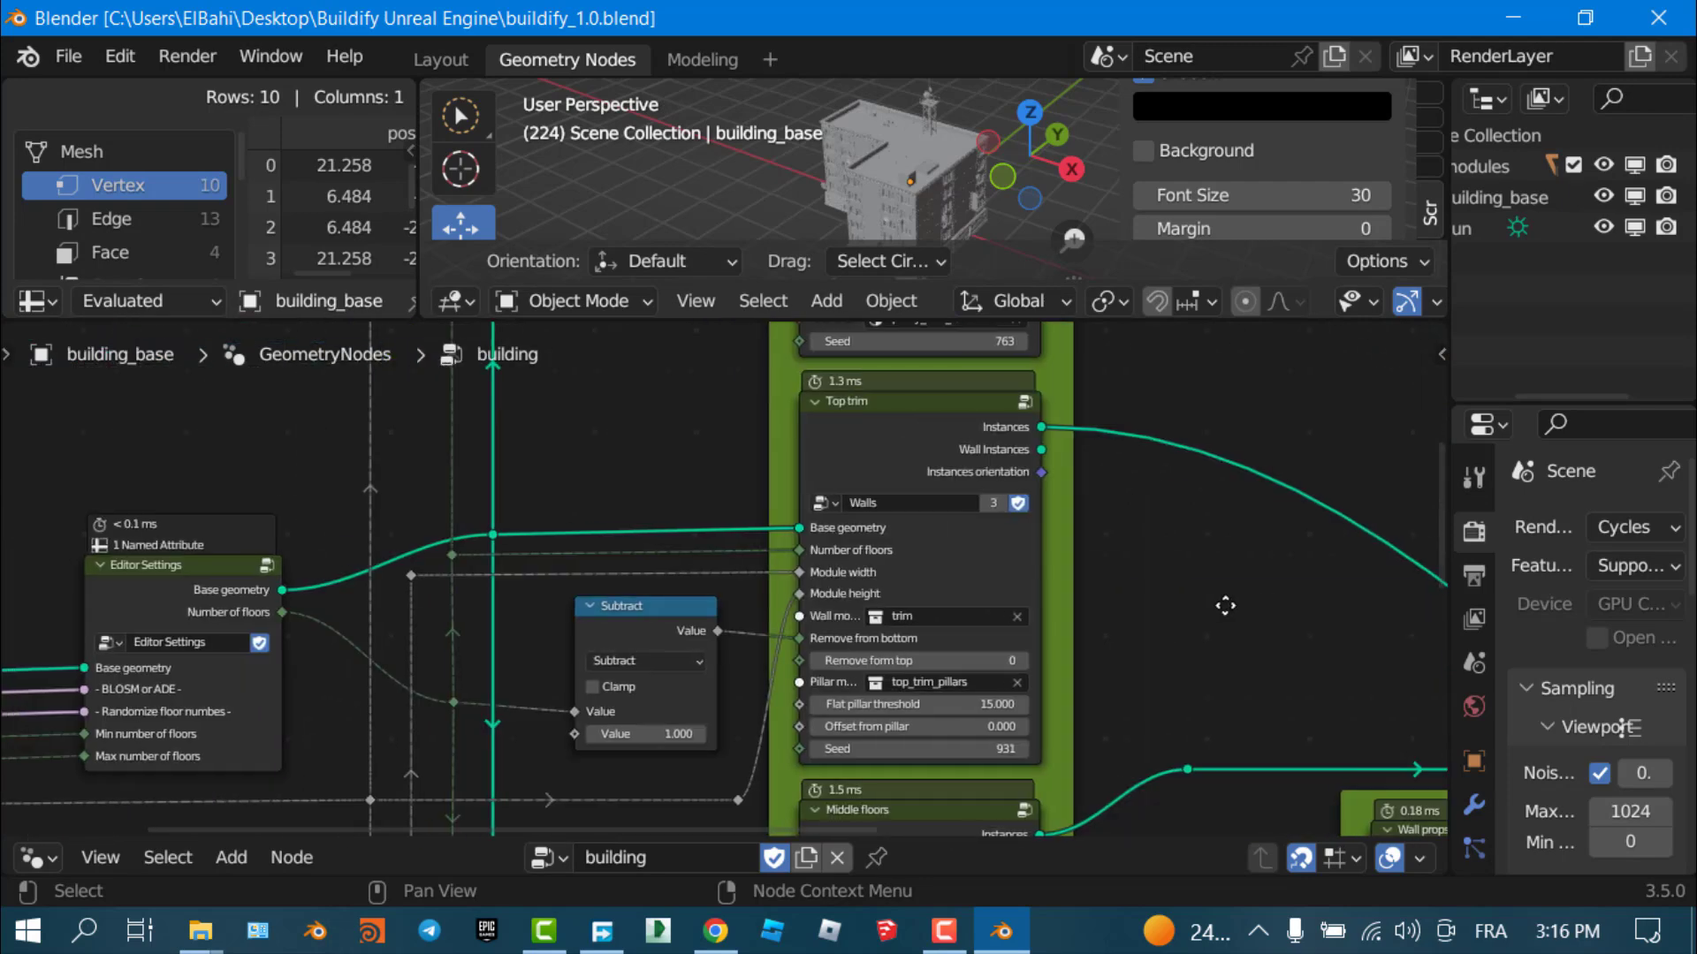
middle_click_drag(746, 454, 697, 598)
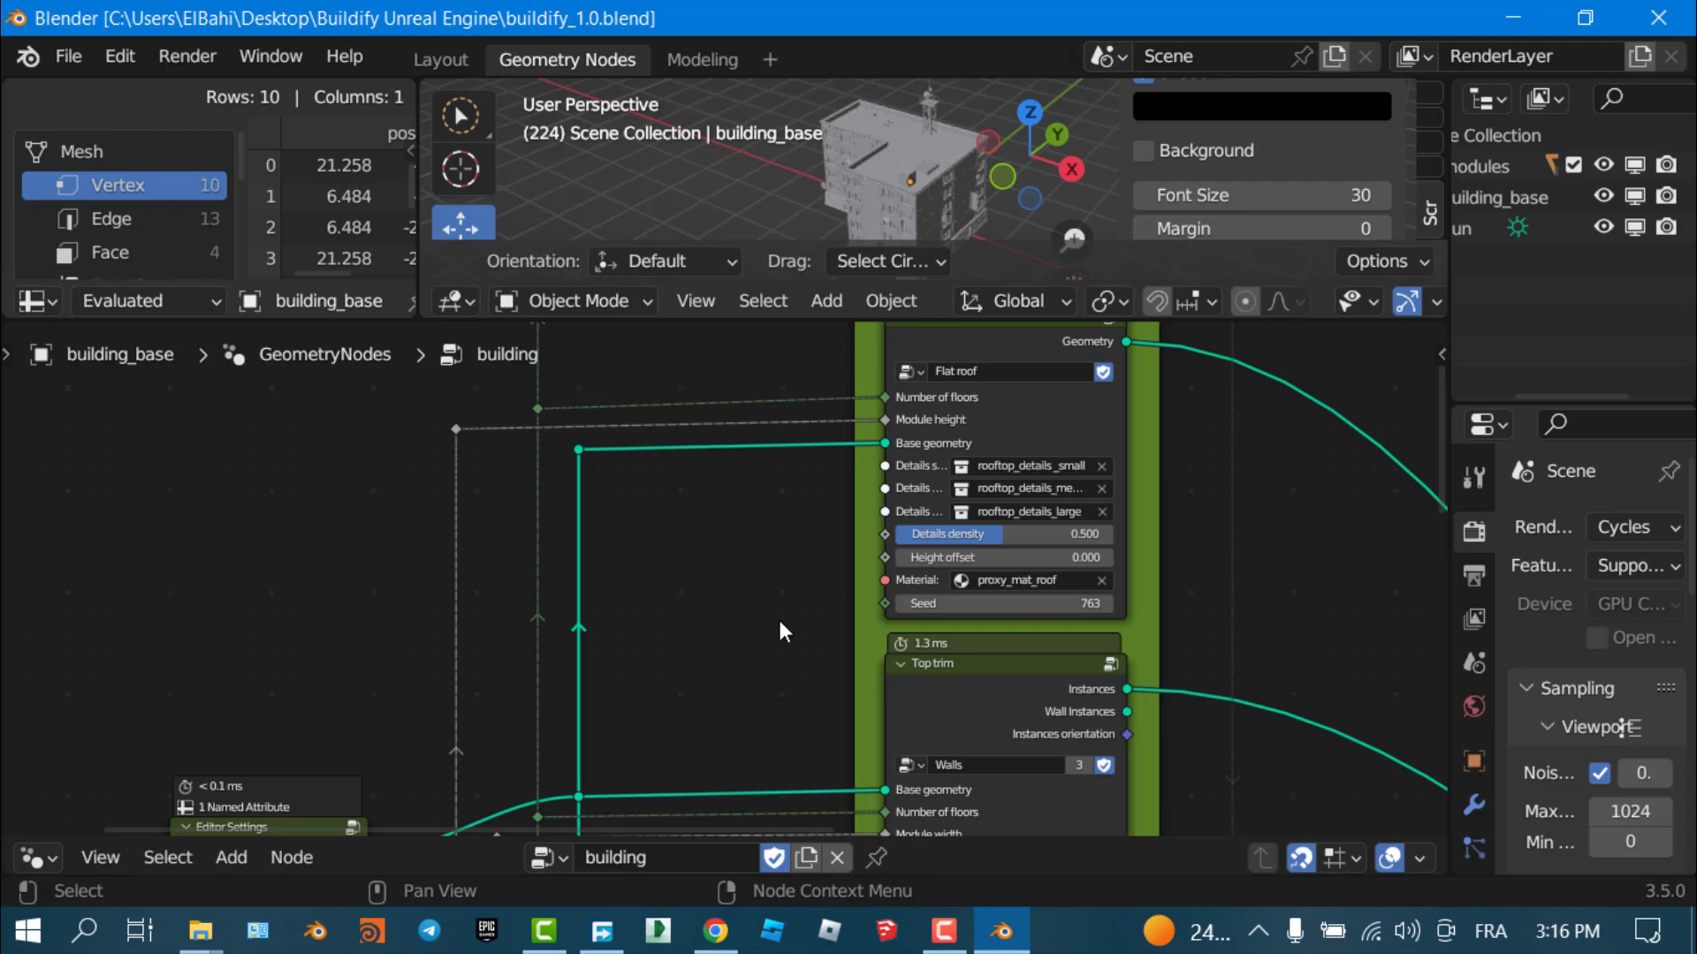
scroll(779, 631, "down", 3)
middle_click_drag(1127, 582, 855, 481)
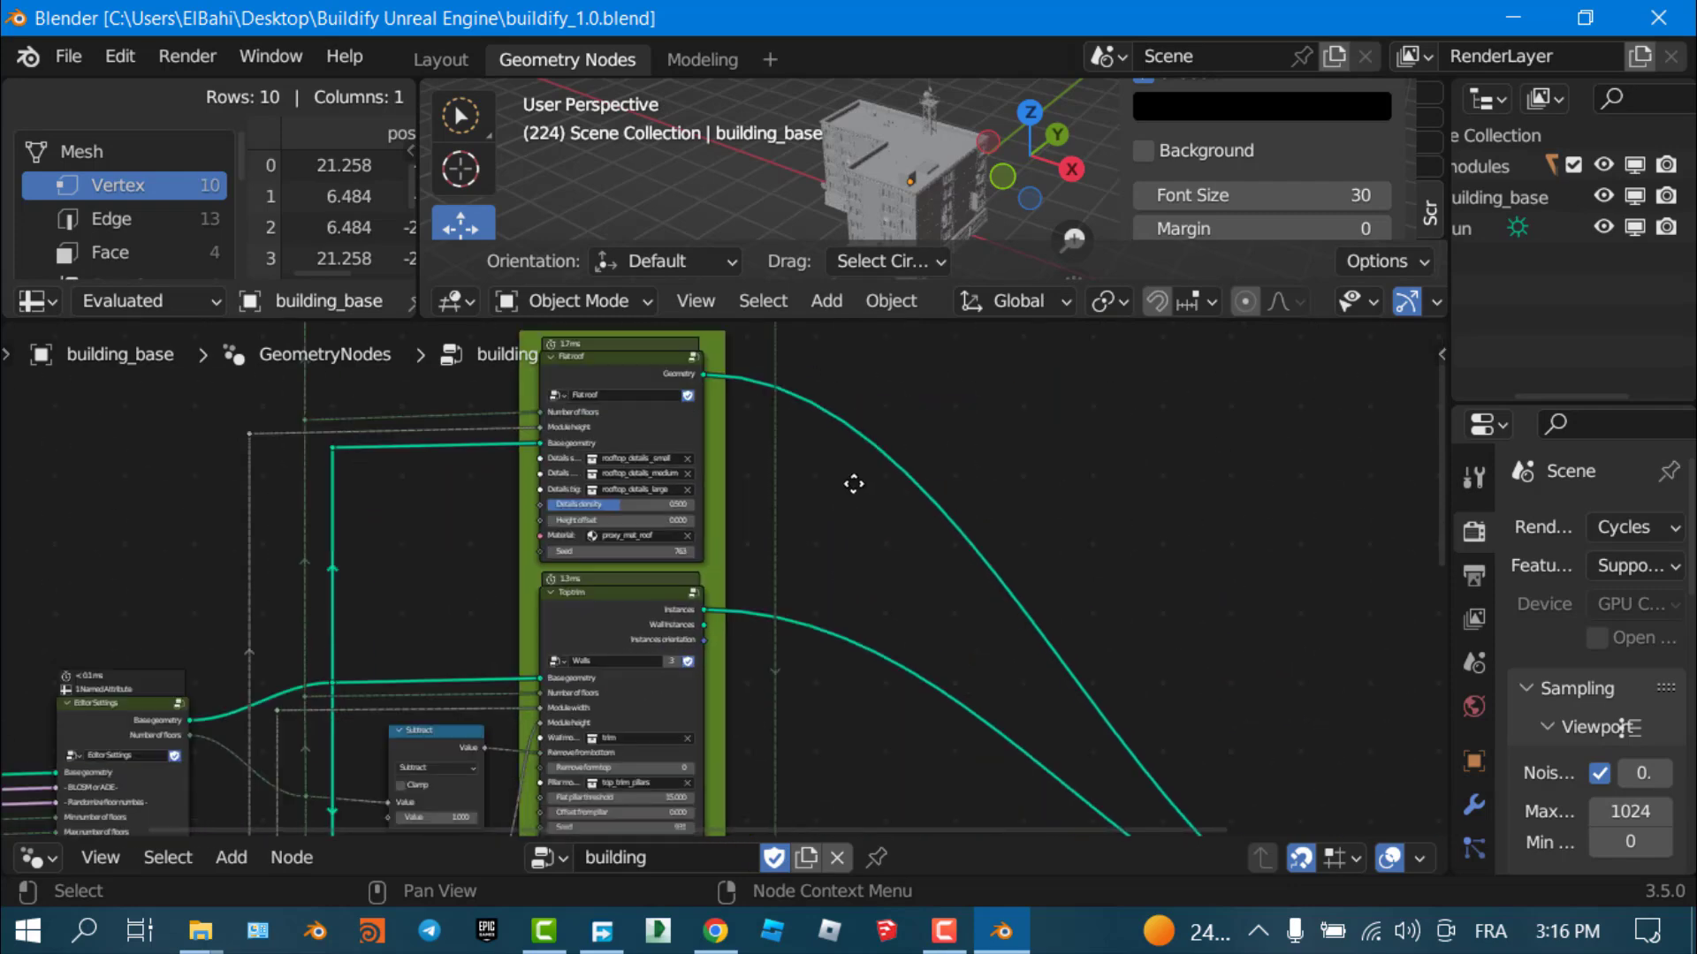
scroll(809, 662, "down", 2)
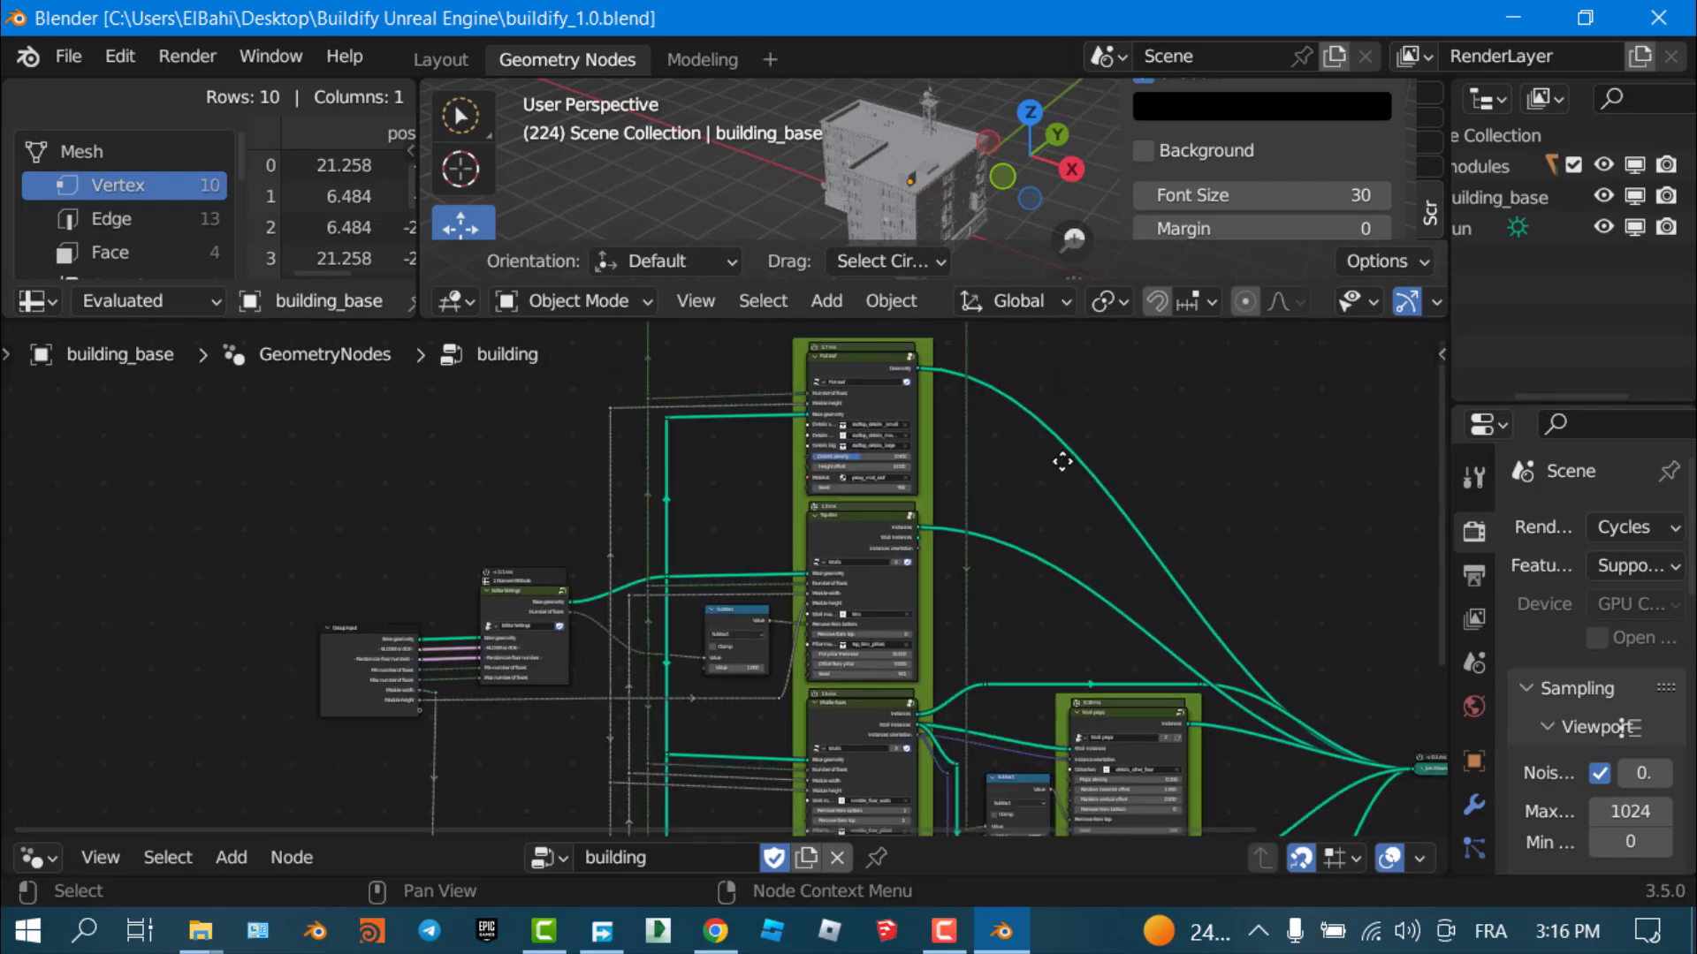
middle_click_drag(1156, 695, 608, 707)
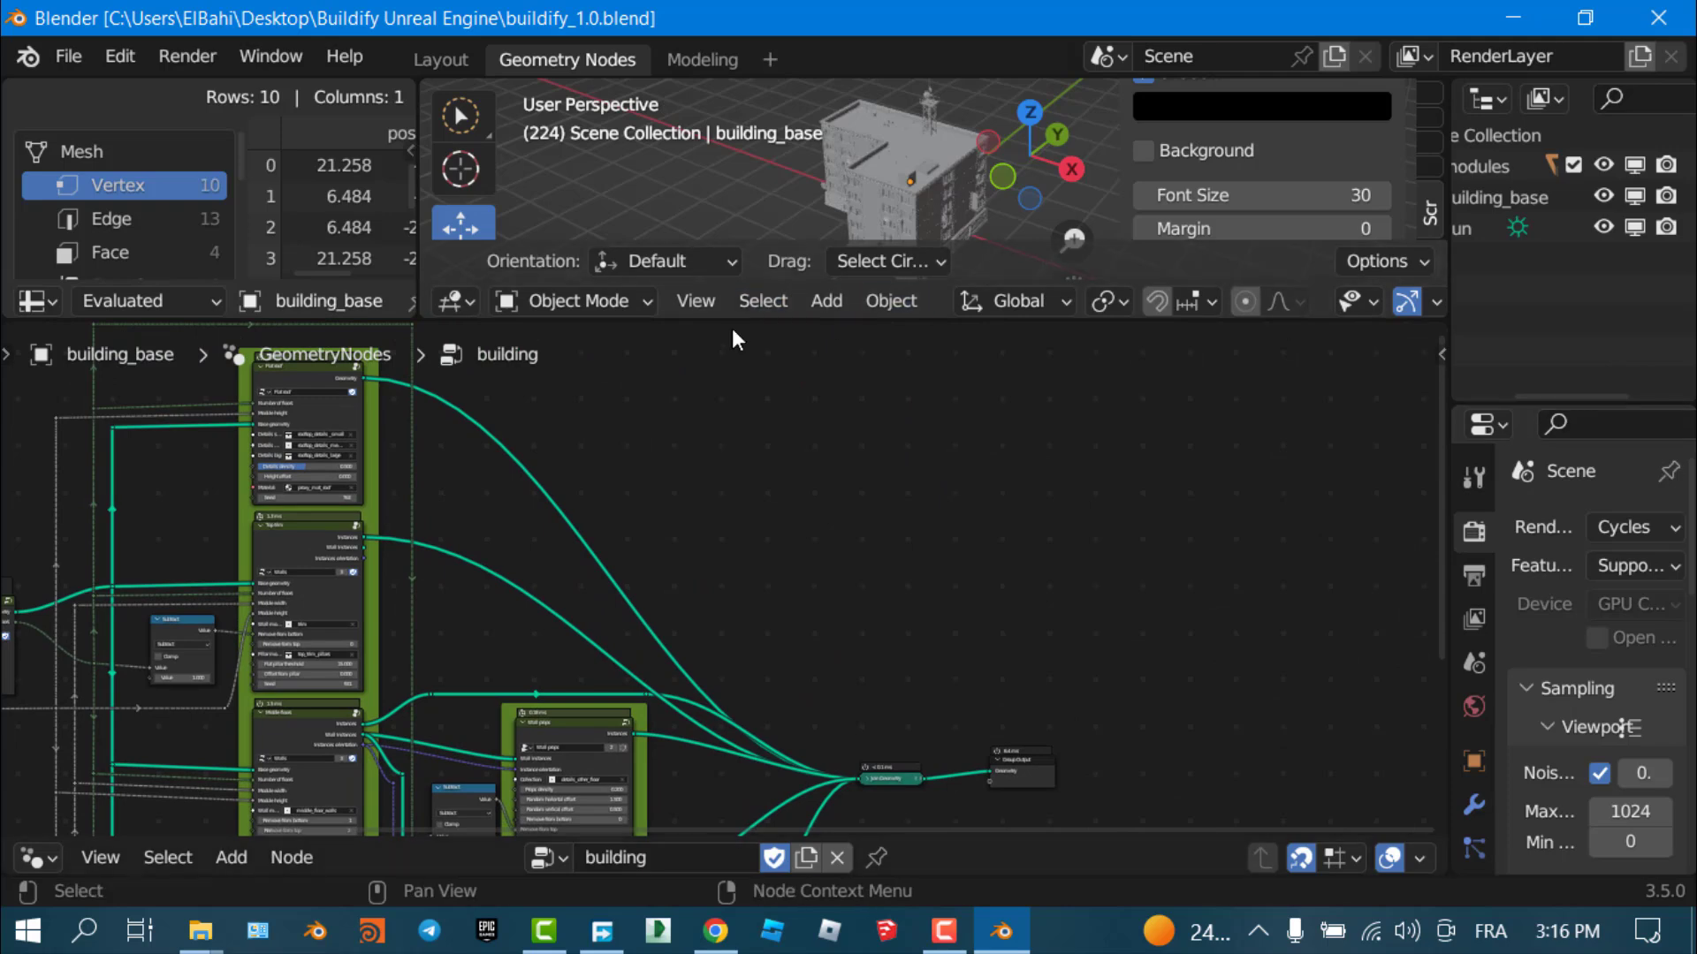
left_click_drag(732, 324, 777, 736)
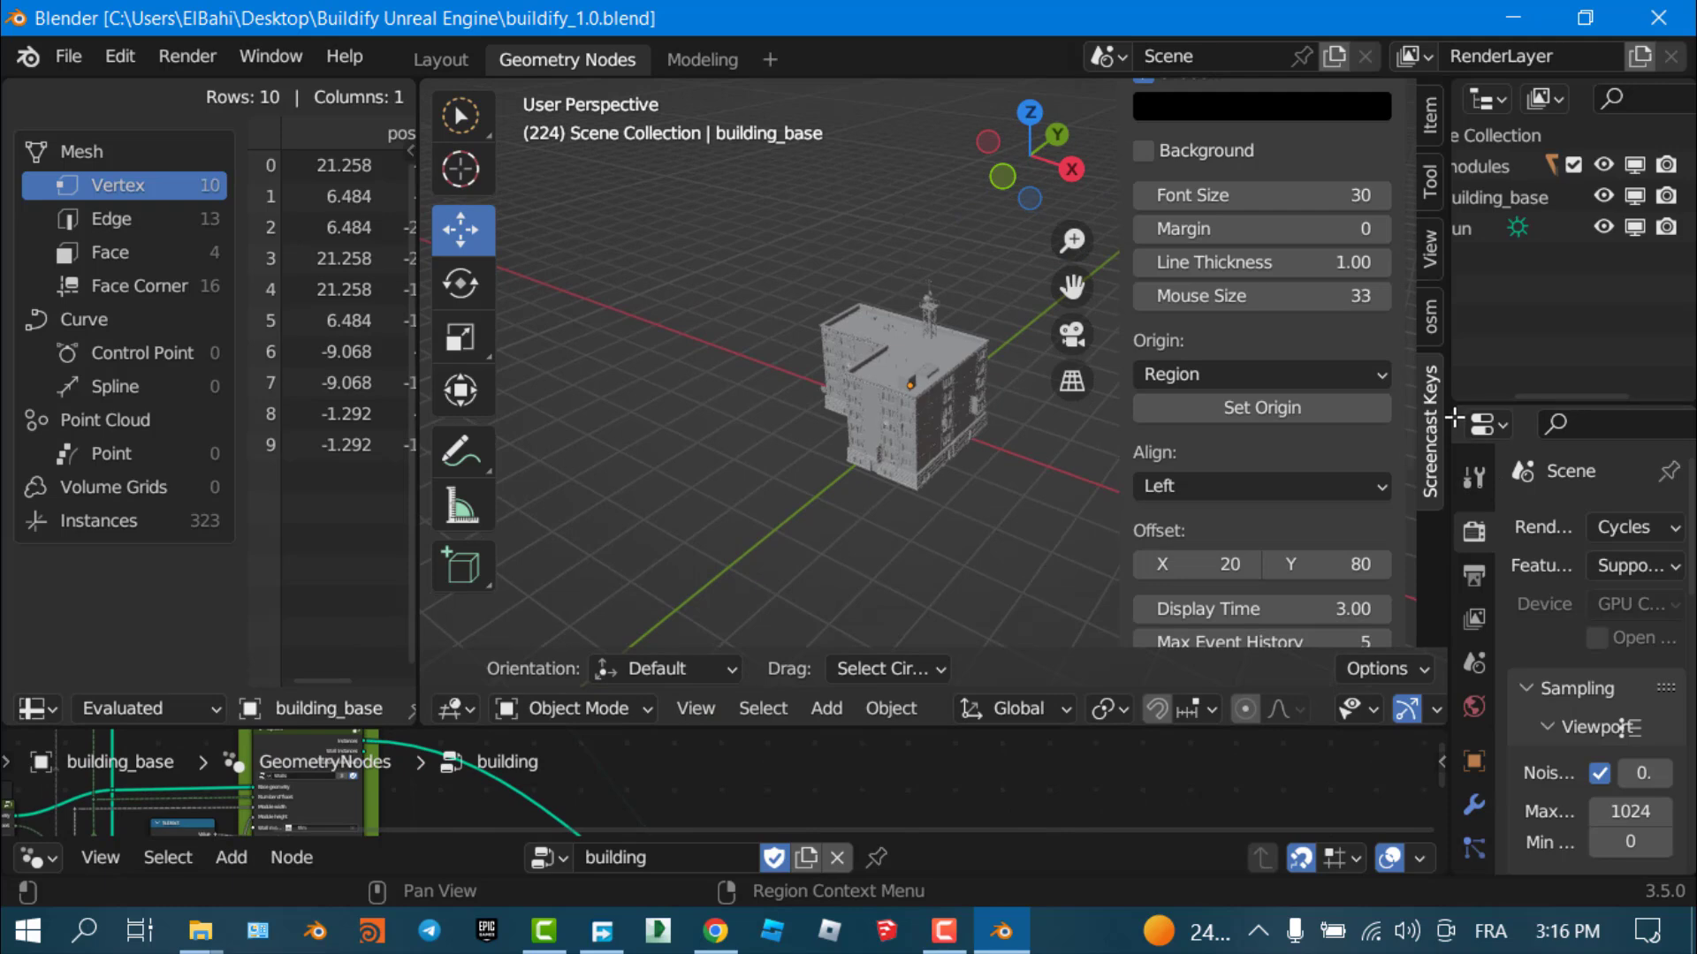
Show the building's GeometryNodes modifier settings in a widened Properties editor
left_click_drag(1449, 425, 1140, 425)
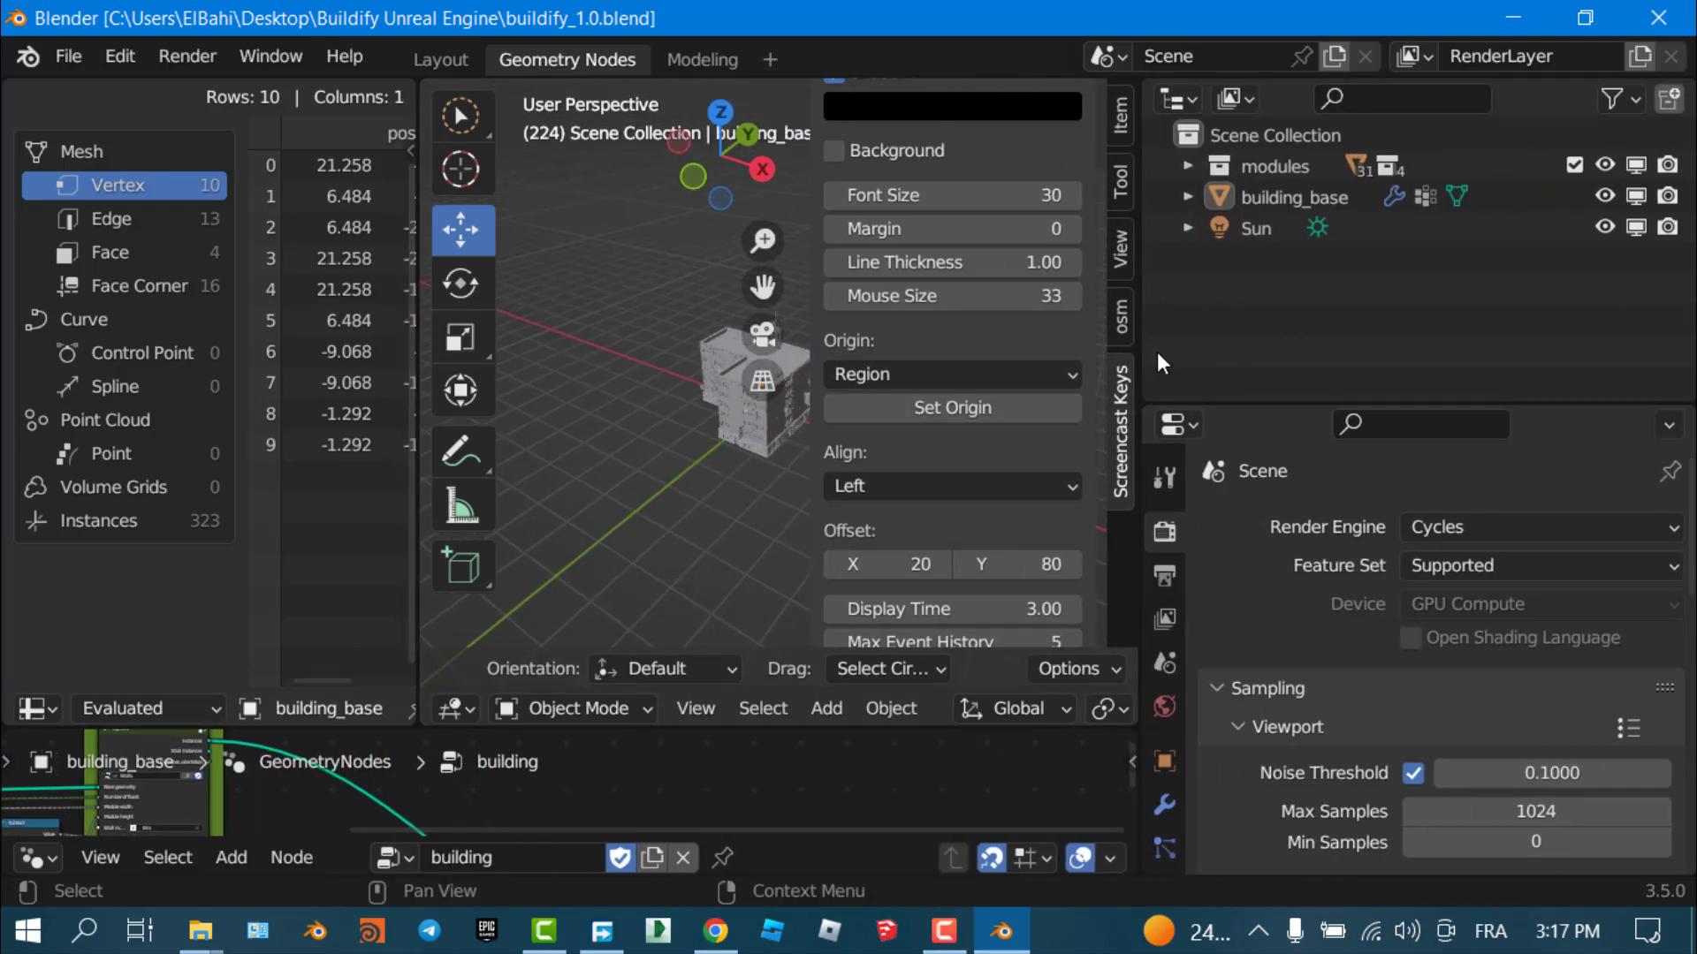
left_click_drag(1146, 343, 1424, 340)
scroll(916, 417, "up", 5)
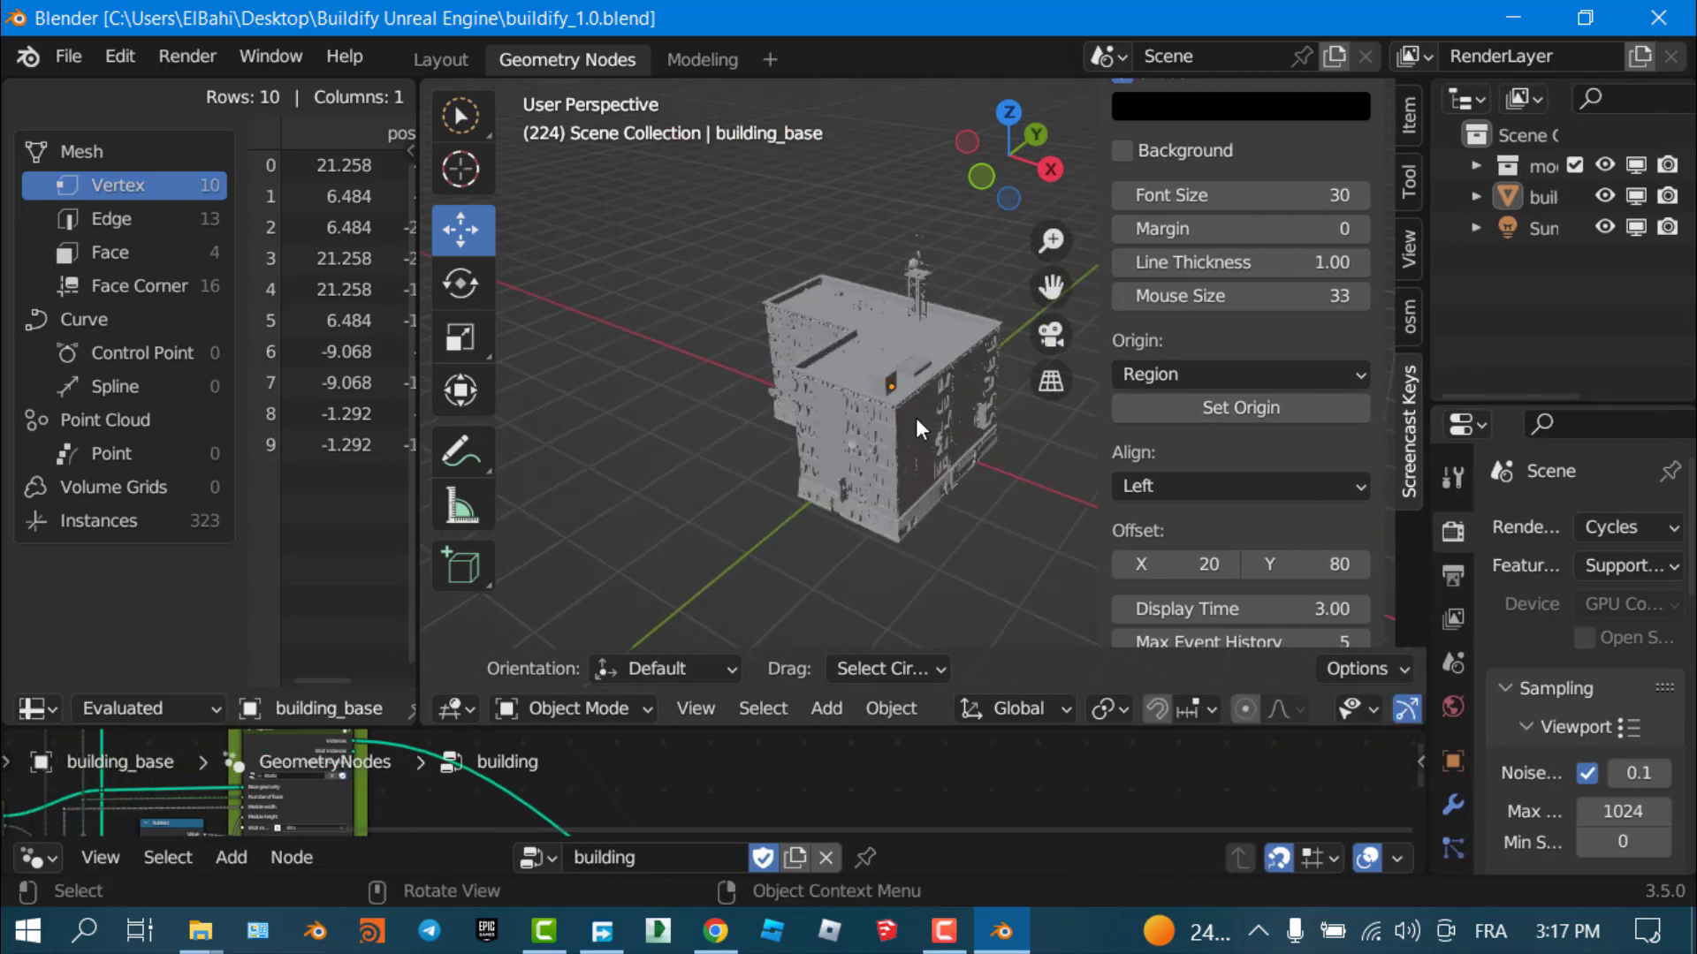
middle_click_drag(916, 417, 803, 370)
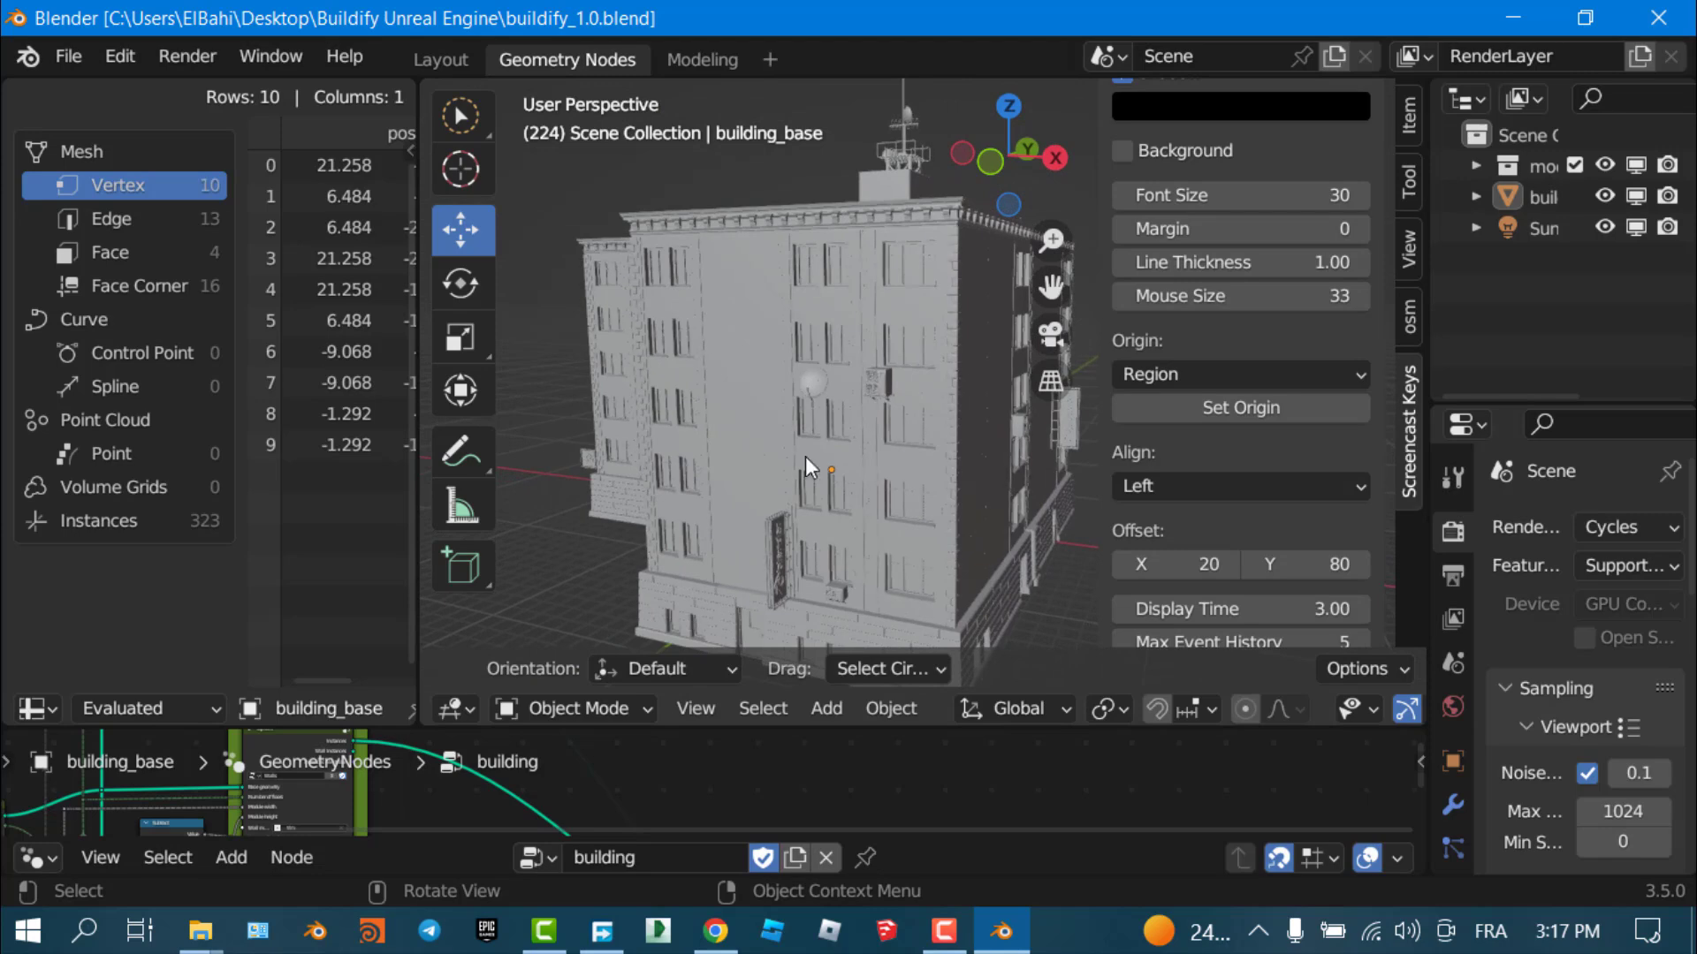
left_click(1453, 809)
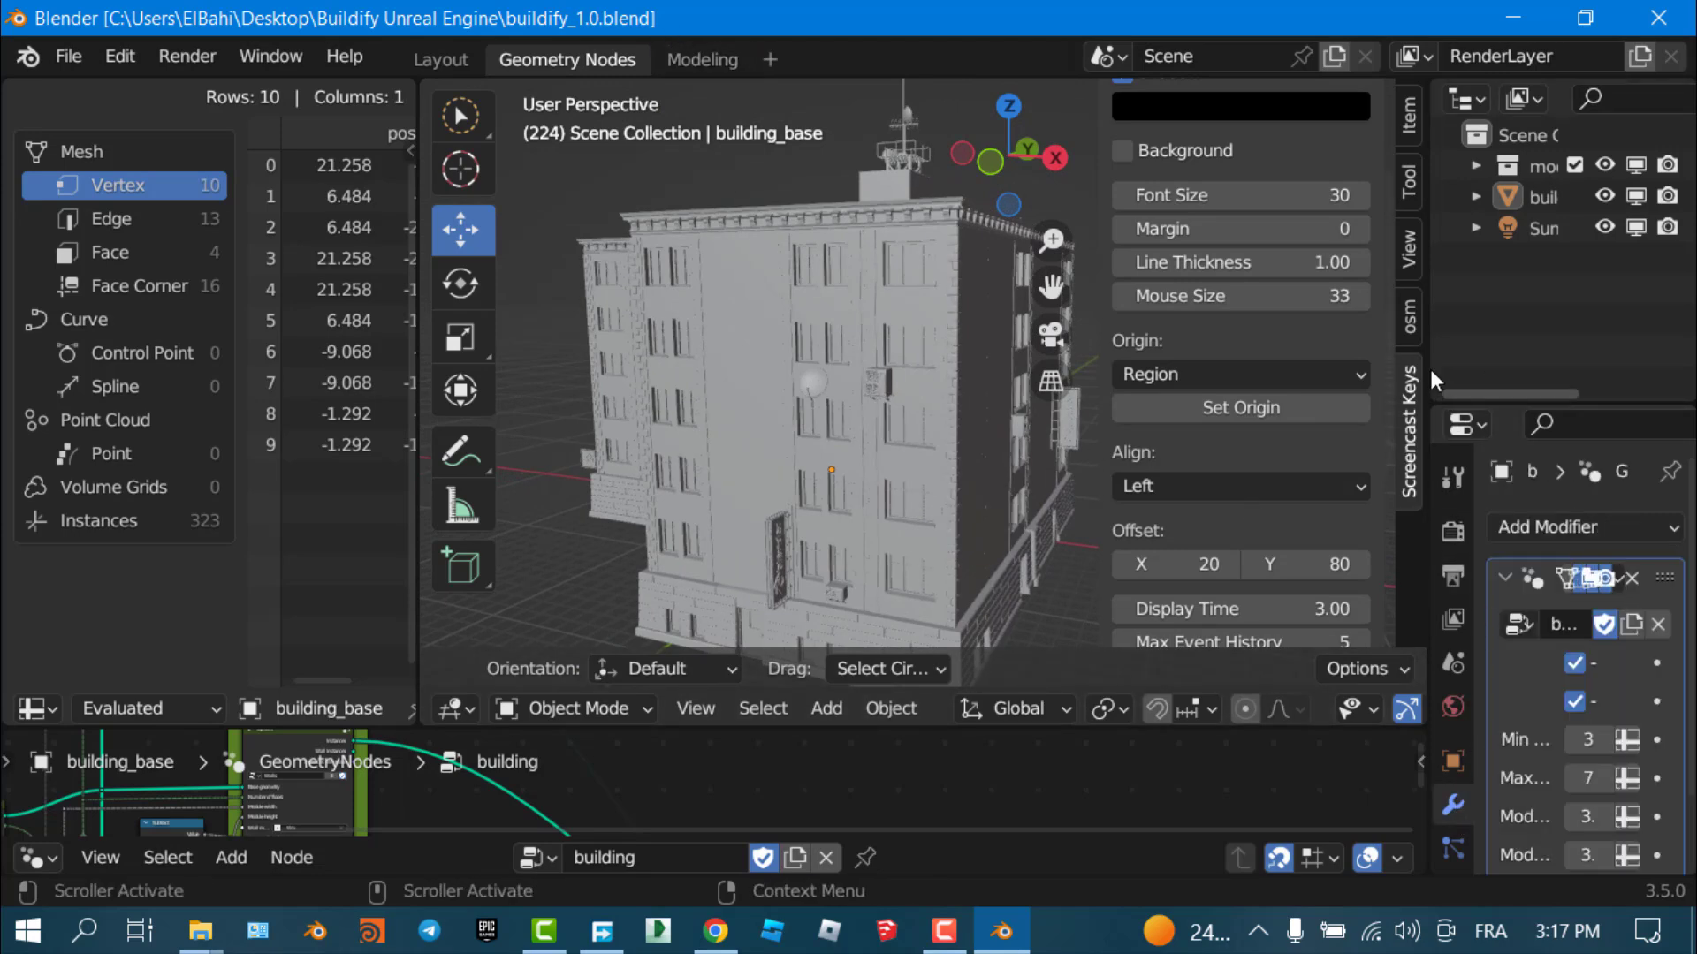
left_click_drag(1407, 360, 1008, 359)
scroll(1458, 760, "down", 2)
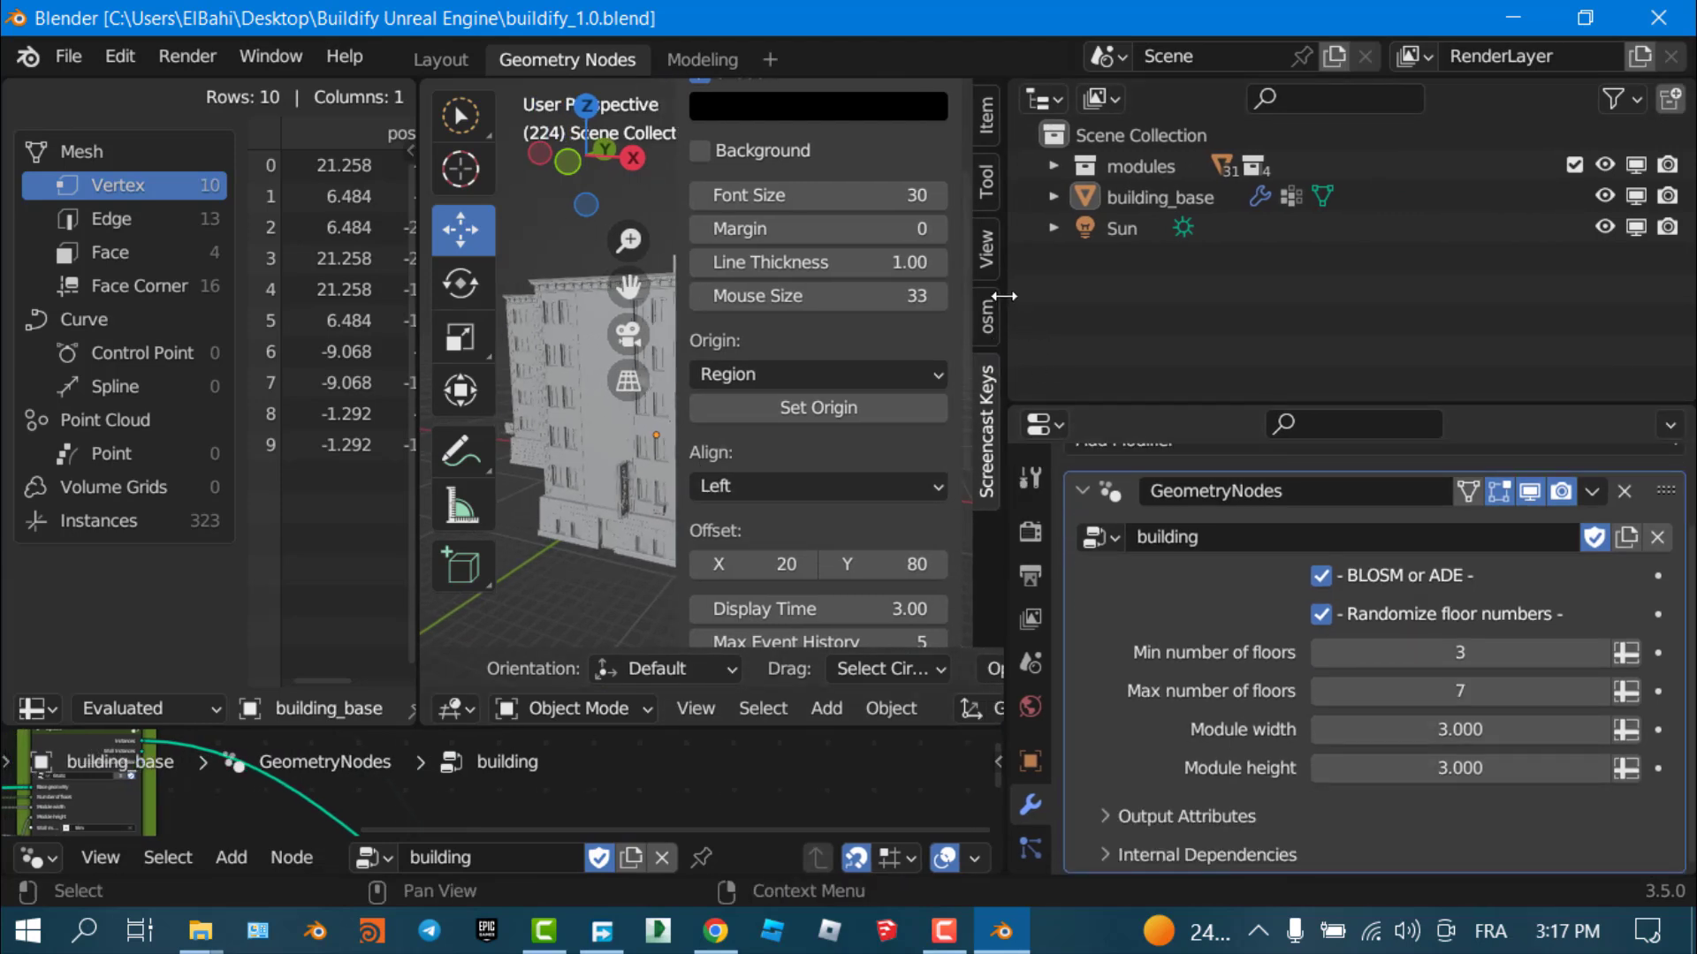
Raise the Max number of floors to 13
left_click_drag(1004, 296, 1263, 296)
left_click(1599, 691)
left_click(1599, 691)
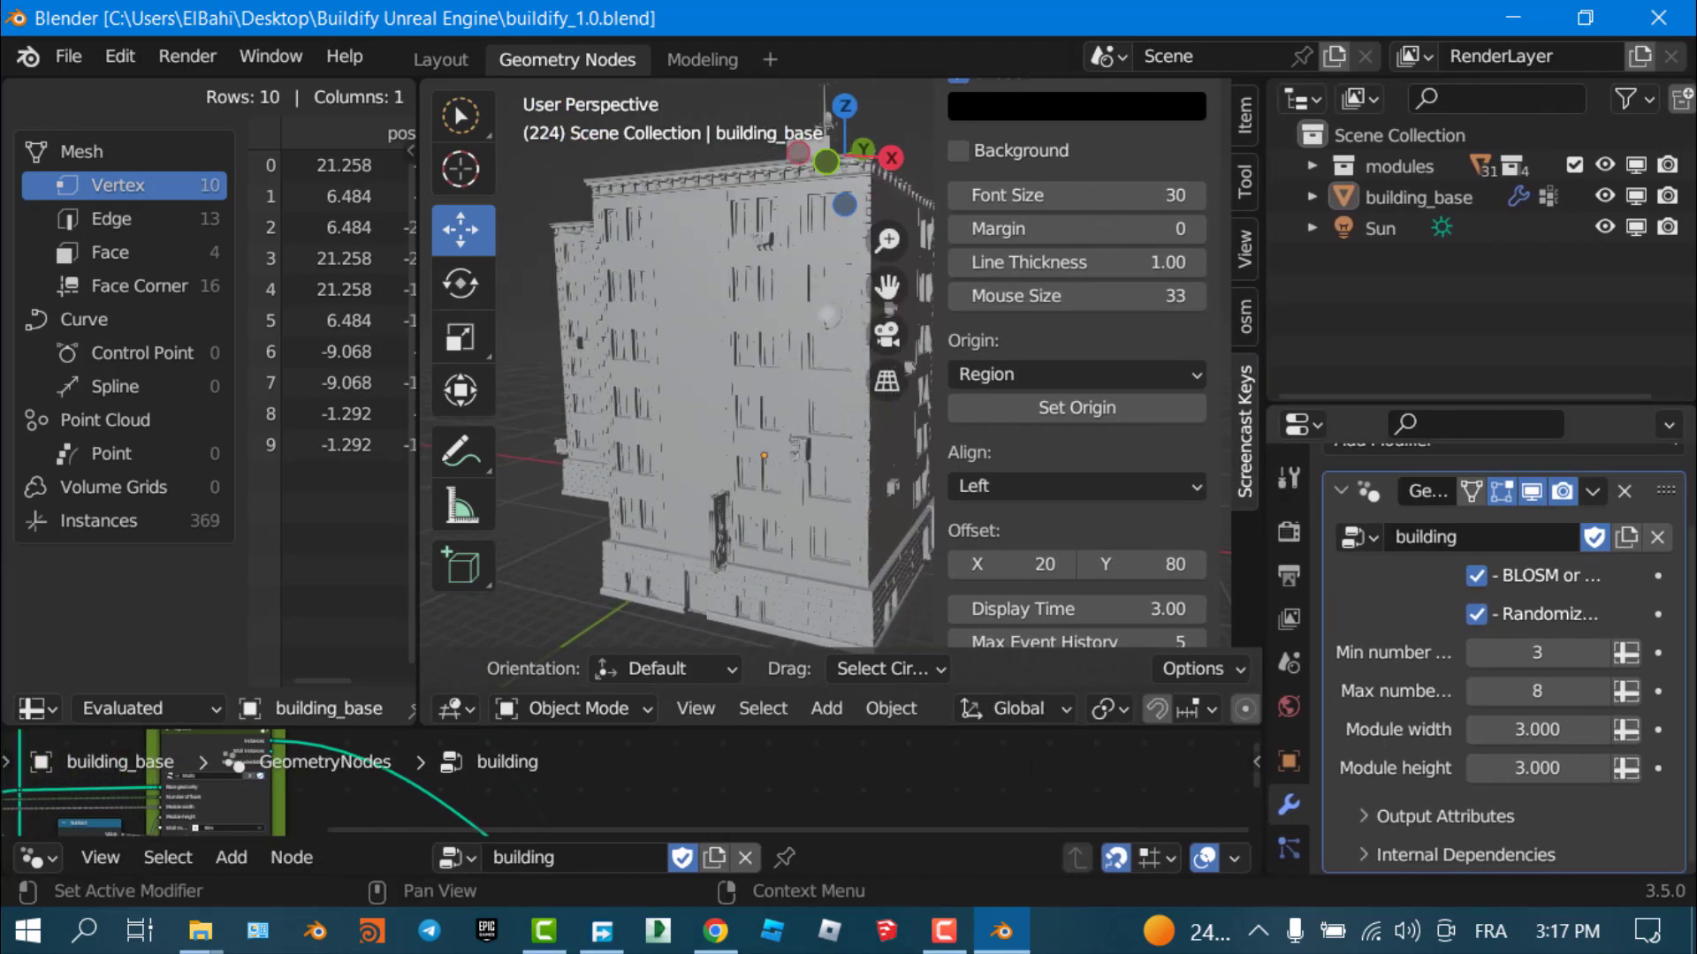
left_click(1599, 691)
left_click(1599, 691)
left_click(1599, 691)
left_click(1599, 691)
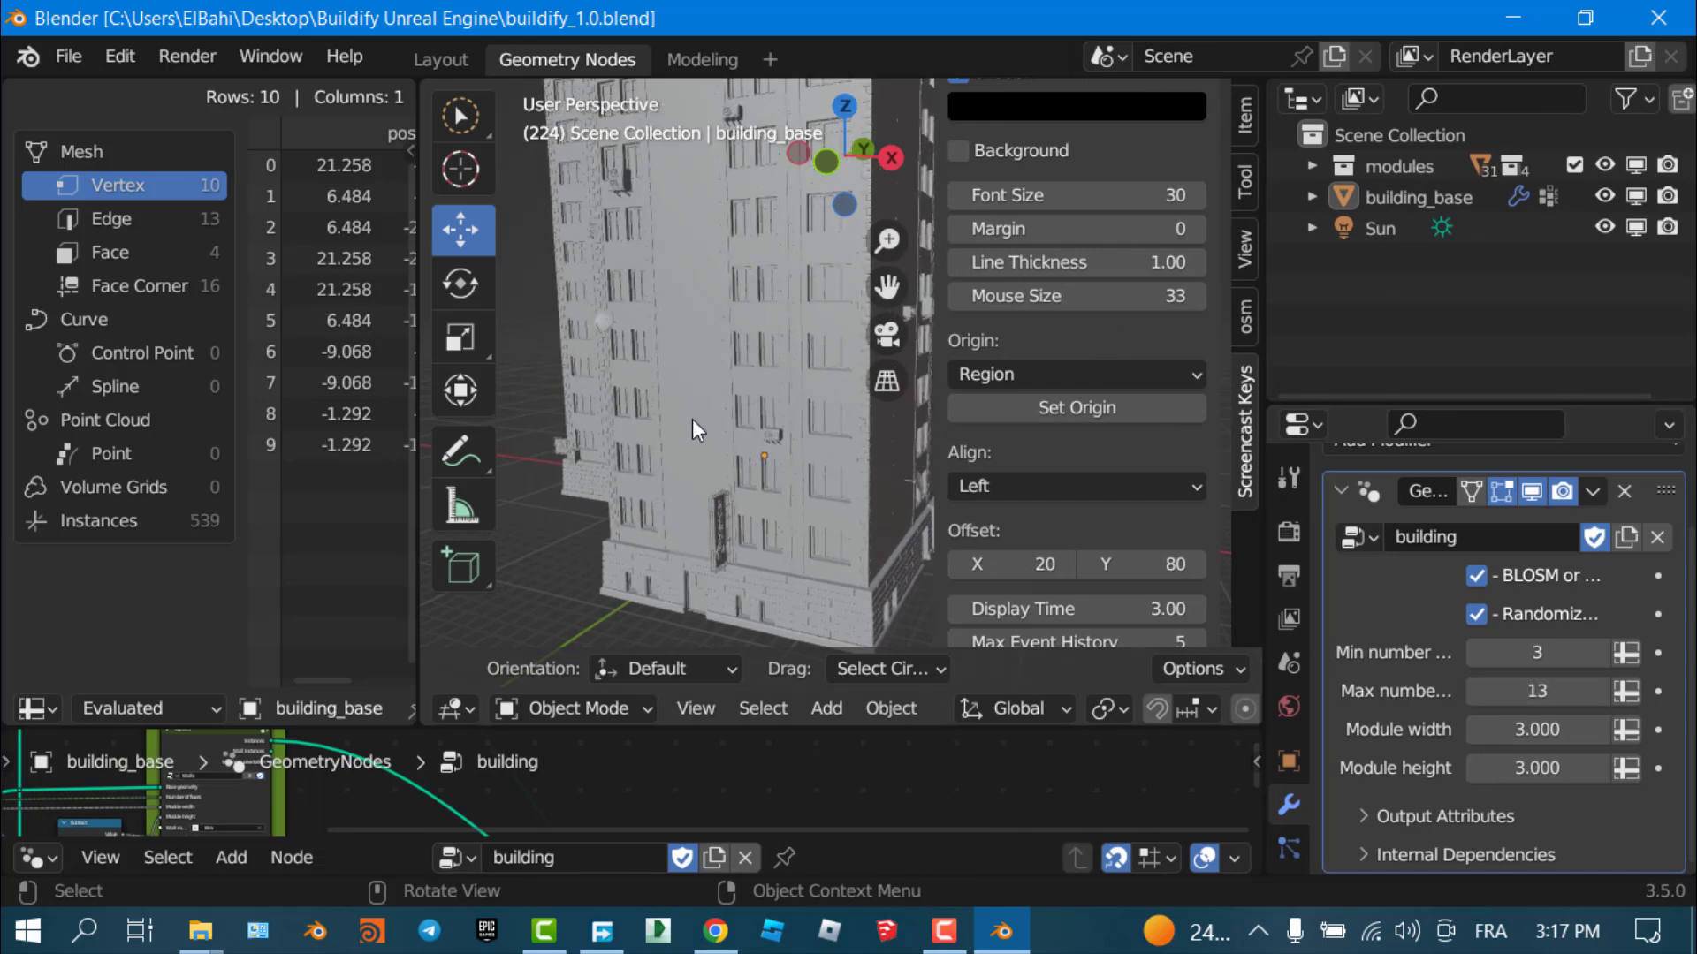
scroll(692, 419, "down", 5)
Orbit around the taller tower and readjust the outliner and modifier panel widths
middle_click_drag(882, 340, 919, 433)
left_click_drag(1273, 283, 1430, 283)
middle_click_drag(750, 385, 824, 359)
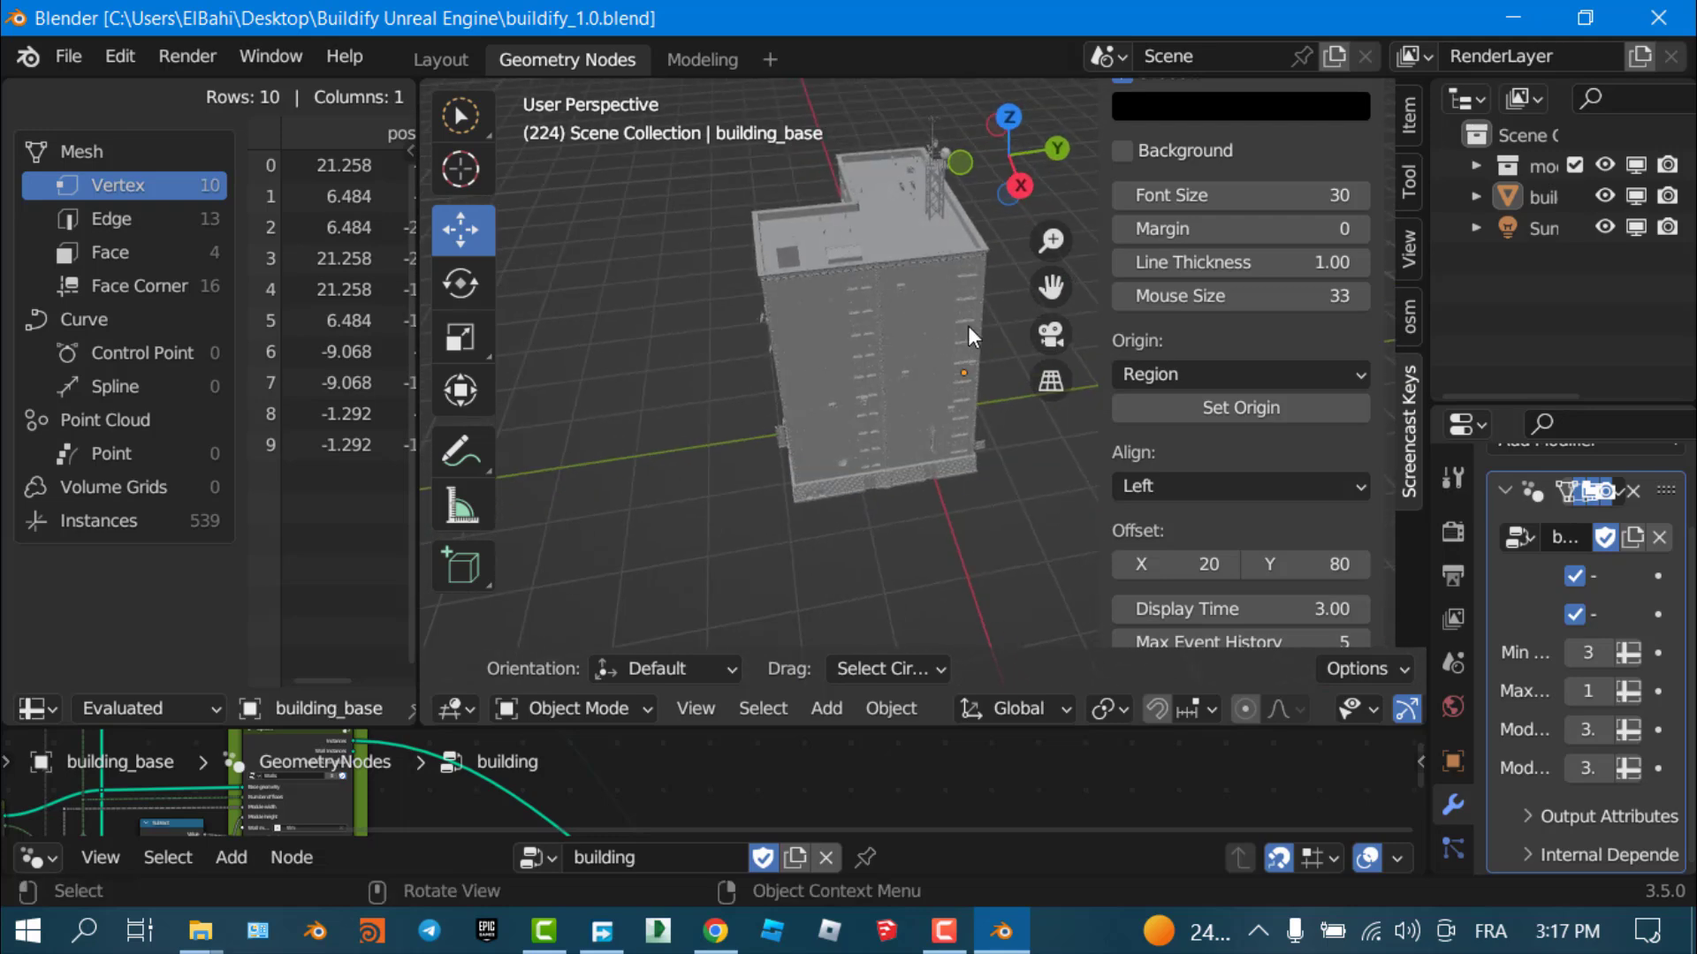
scroll(968, 325, "up", 3)
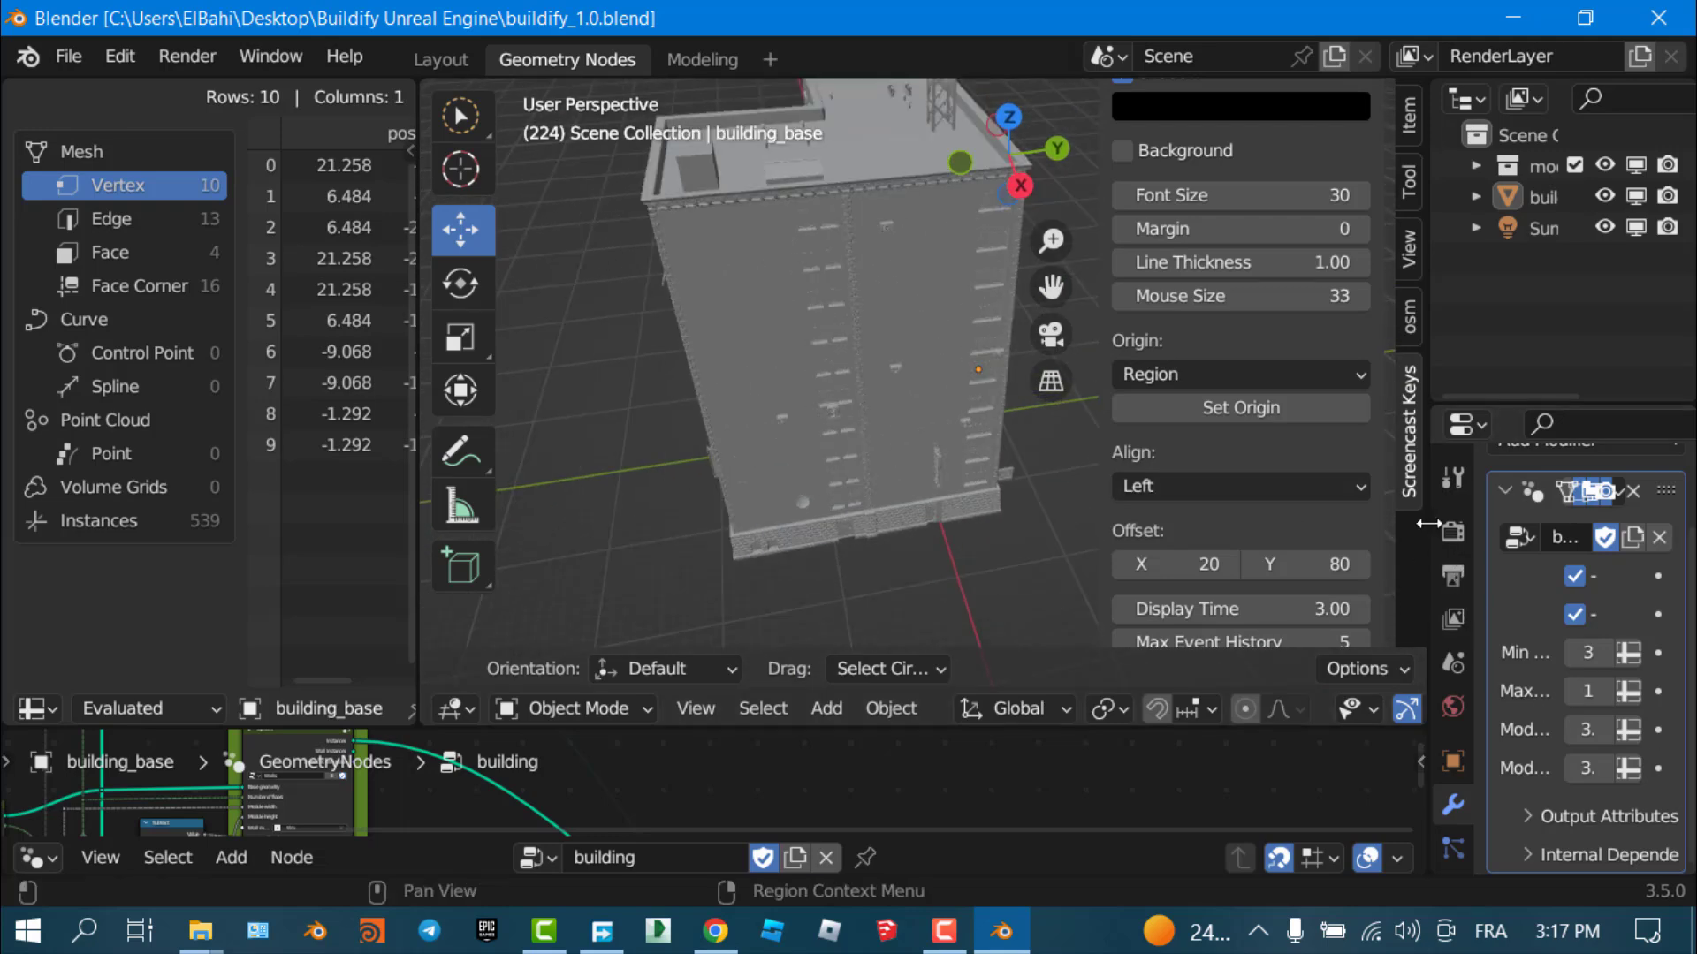
left_click_drag(1429, 524, 1349, 524)
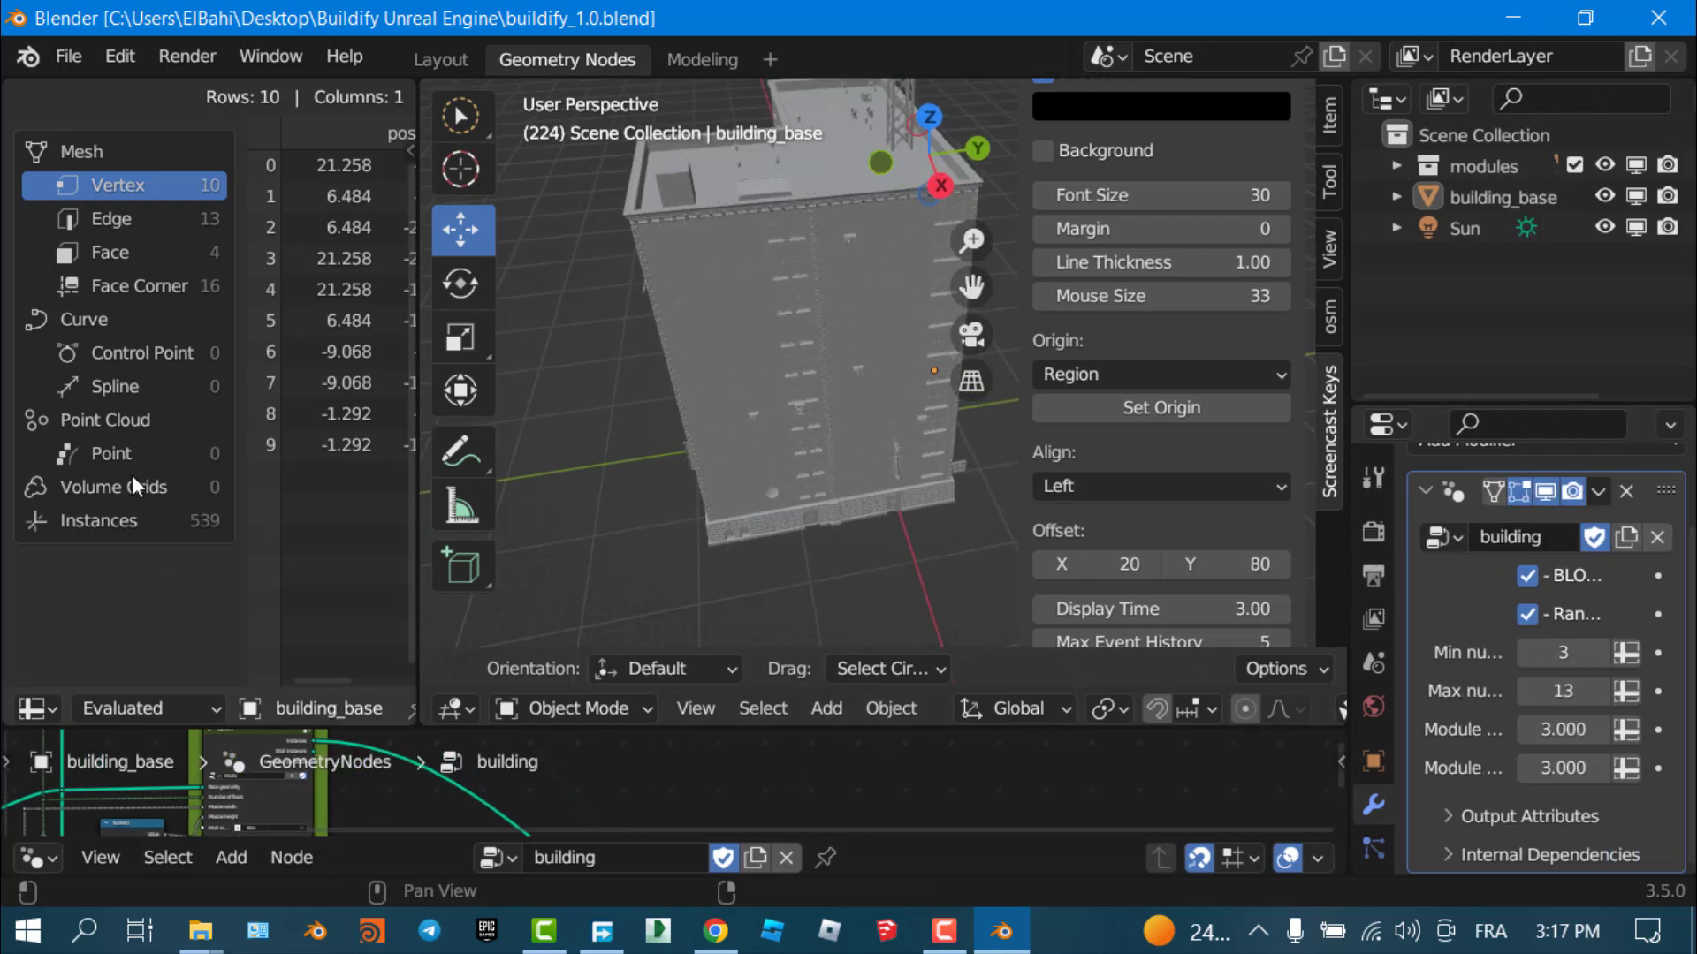
Switch to Layout, widen the modifier panel, and orbit around the tower
left_click(433, 60)
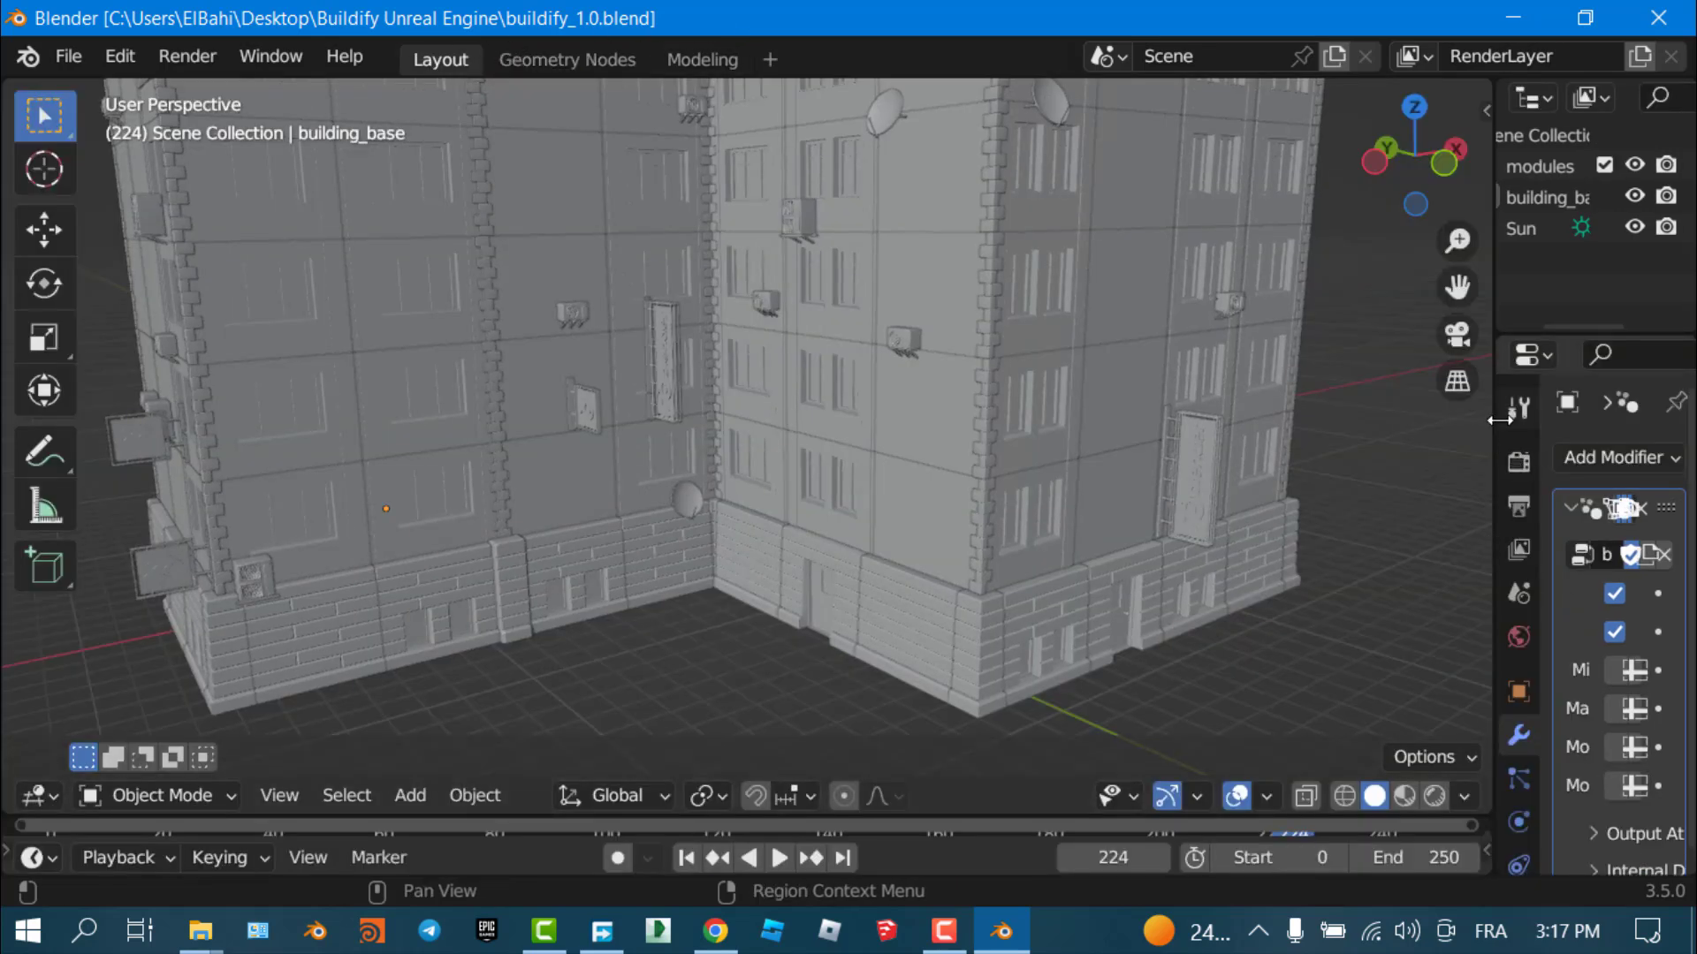
left_click_drag(1491, 417, 1061, 416)
scroll(338, 200, "down", 4)
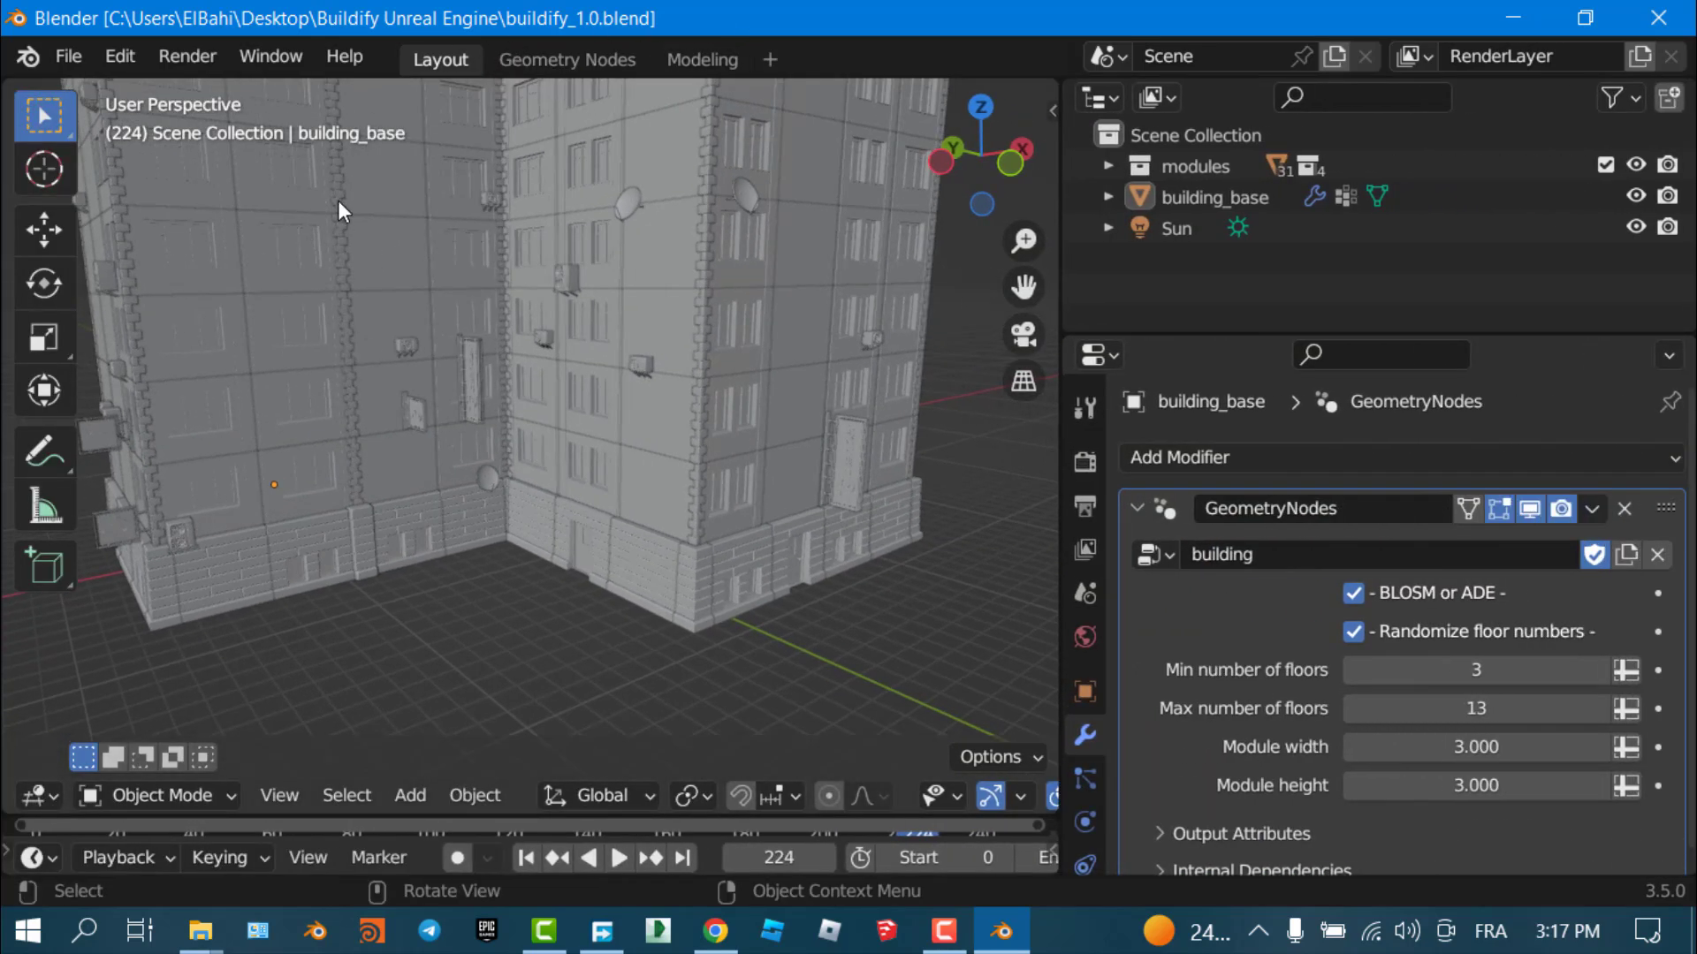
middle_click_drag(352, 205, 516, 284)
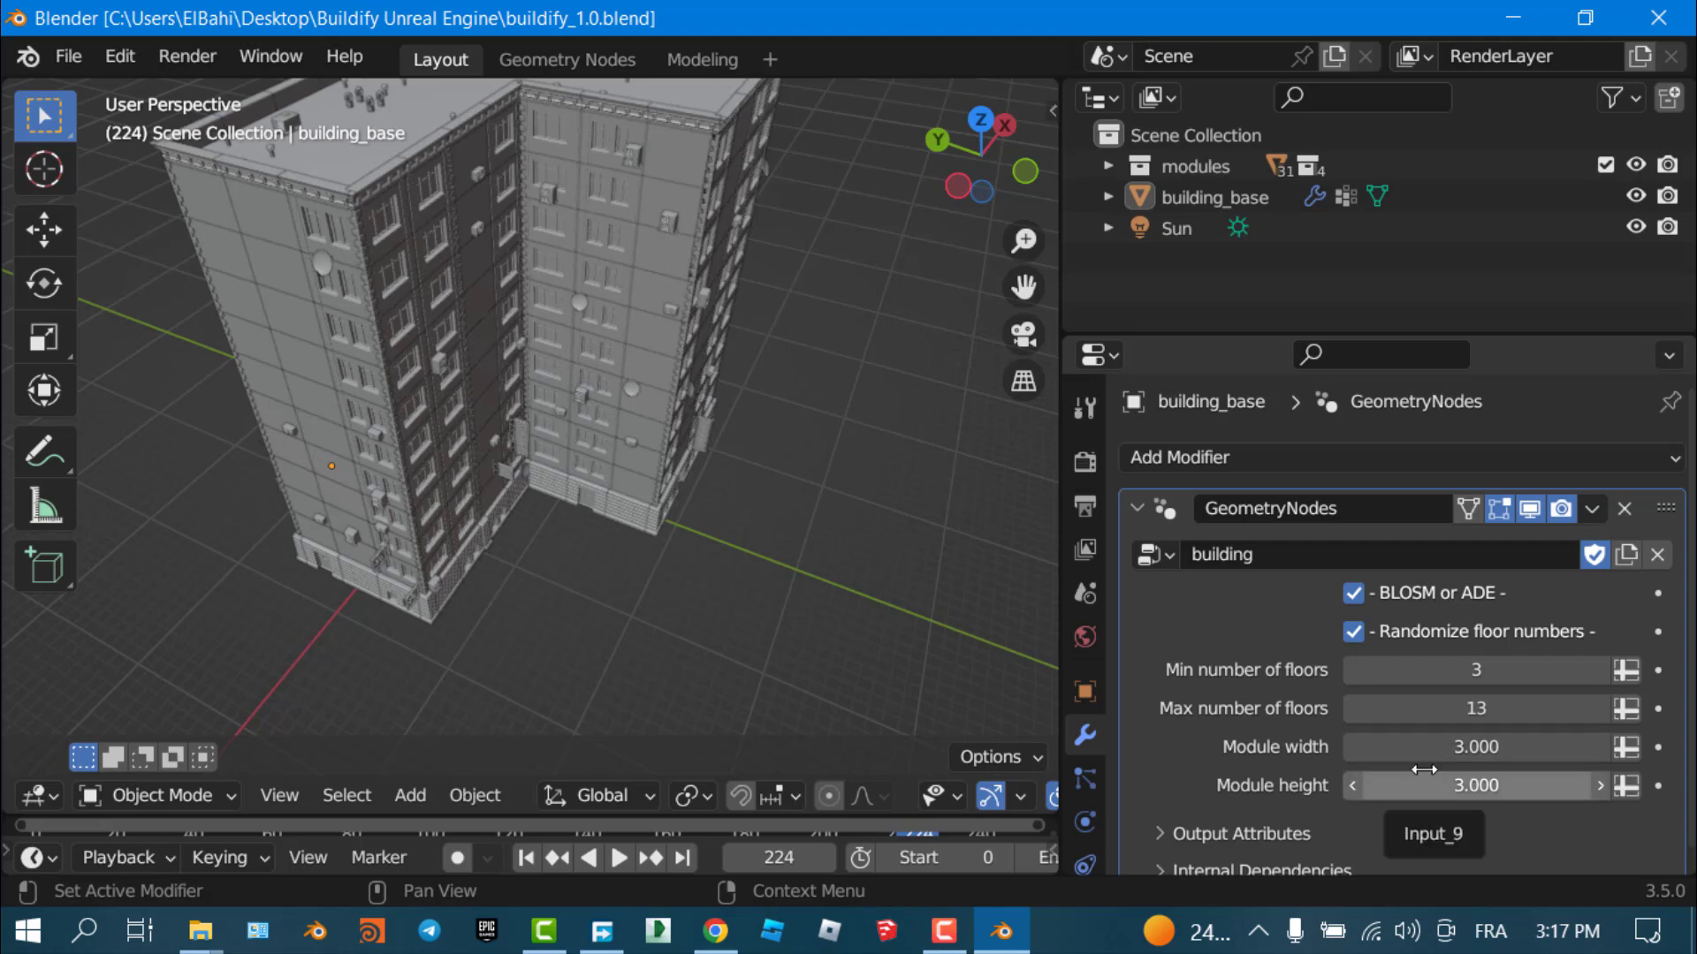
Expand the modules collection and ground_floor_wall_01's materials, then select that module
left_click(1105, 165)
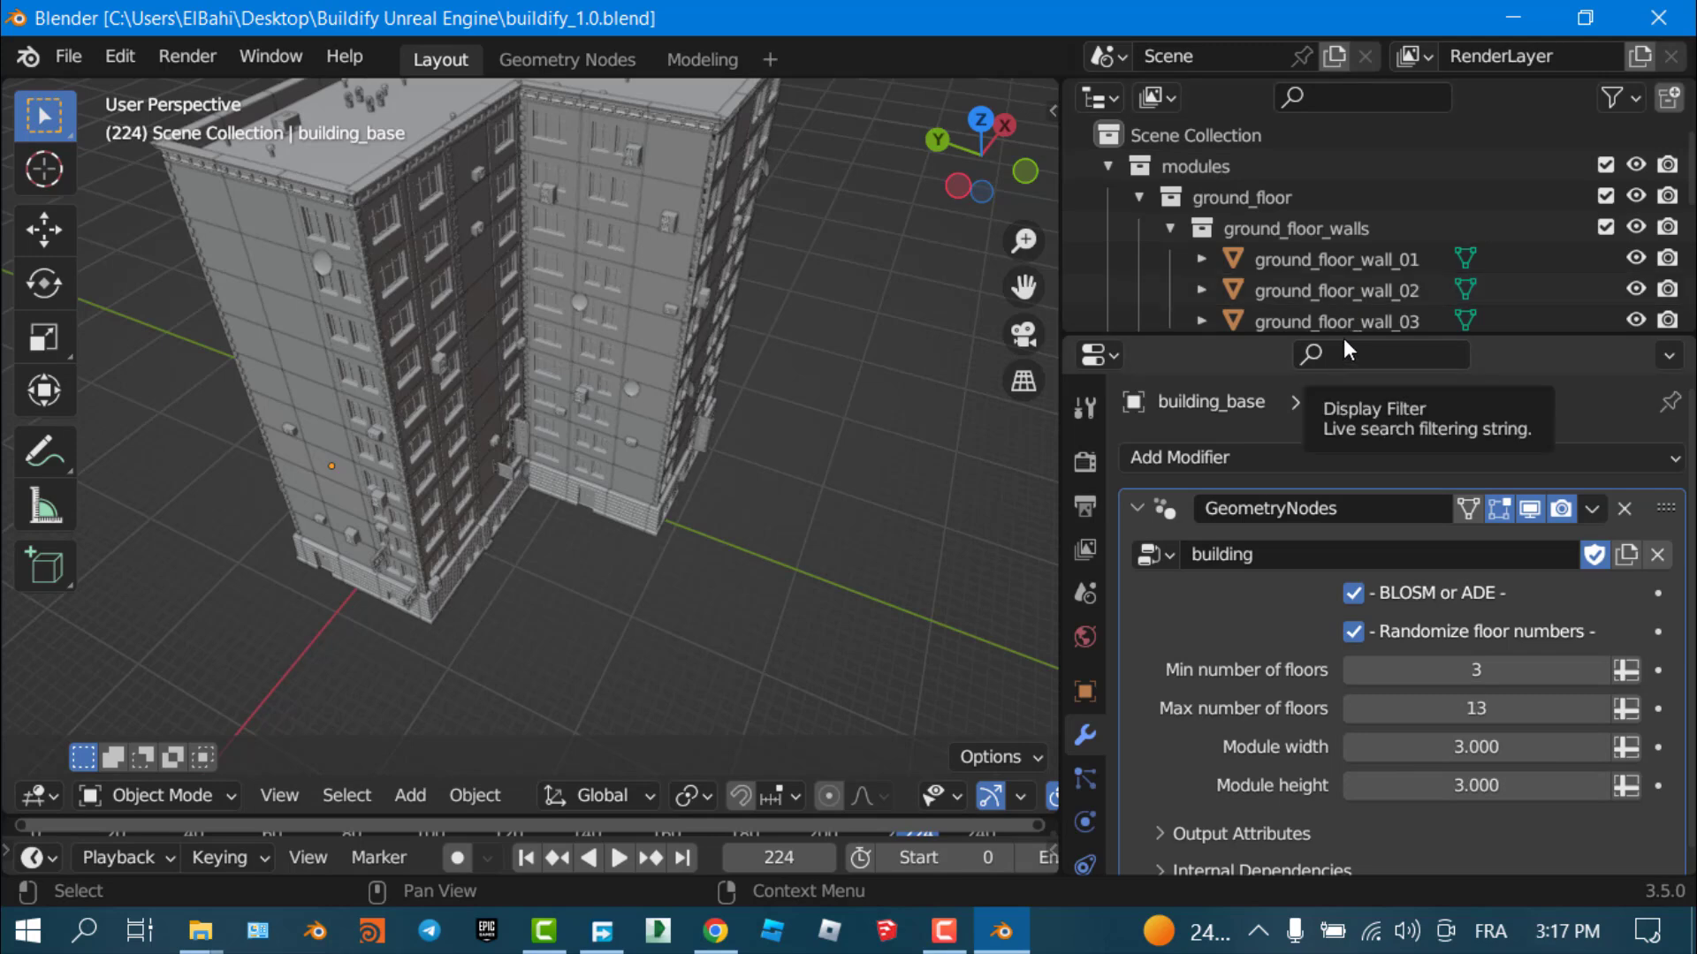
left_click_drag(1343, 336, 1312, 665)
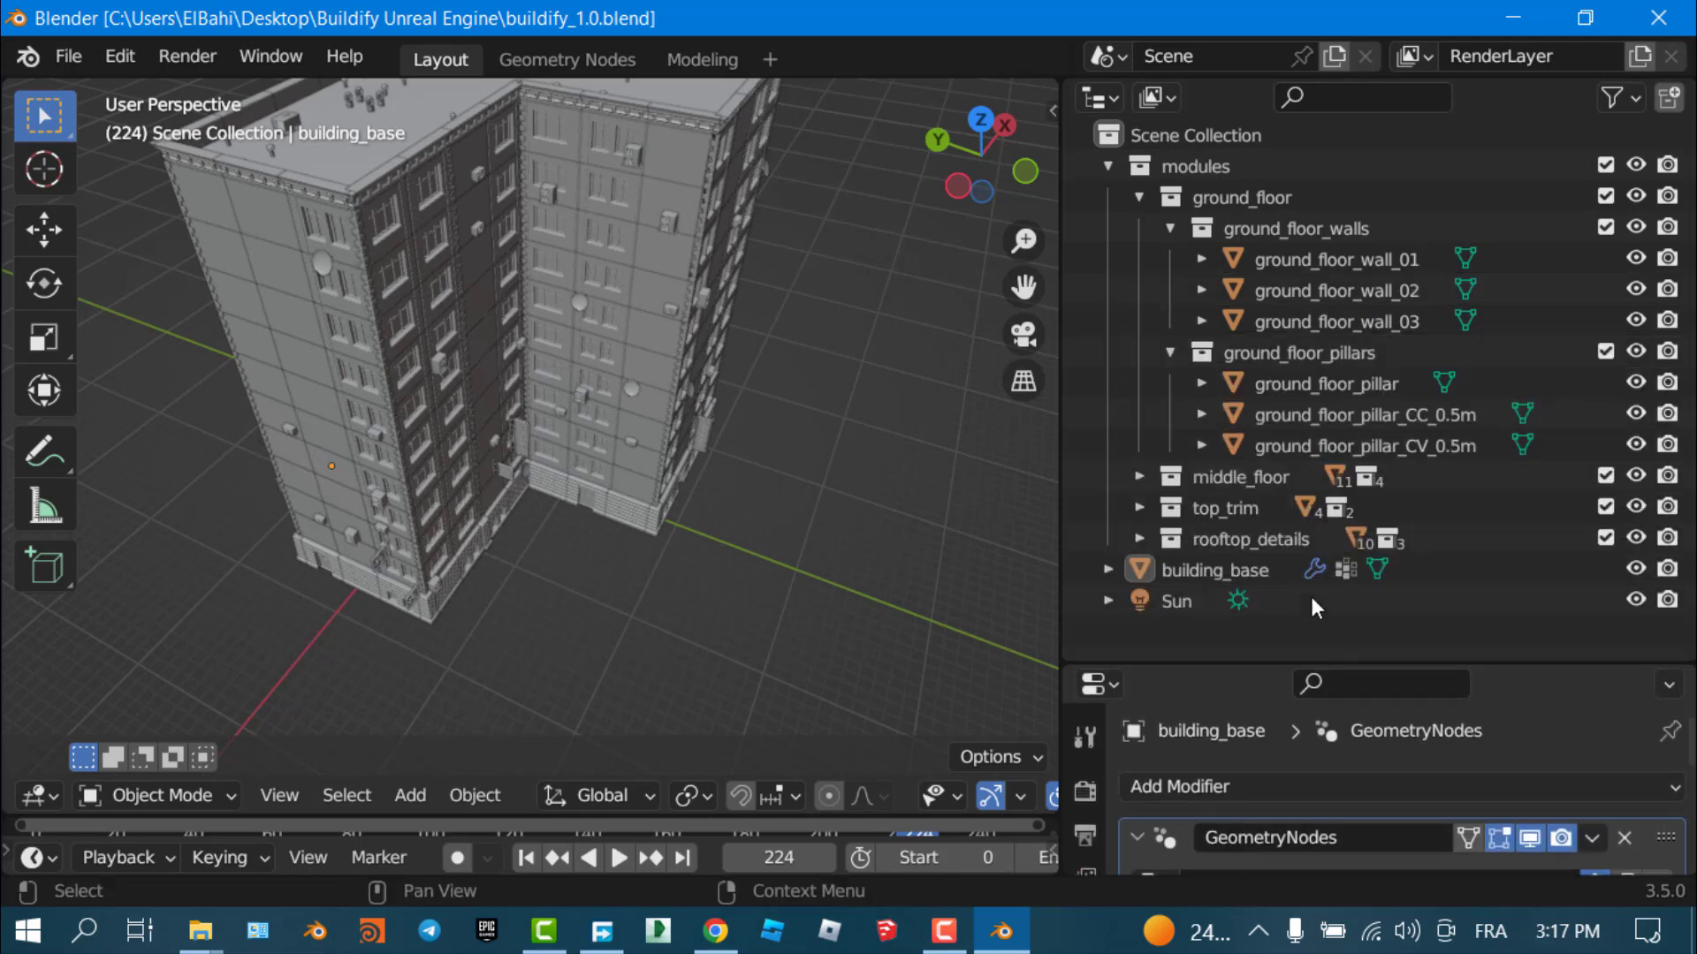
left_click(1200, 260)
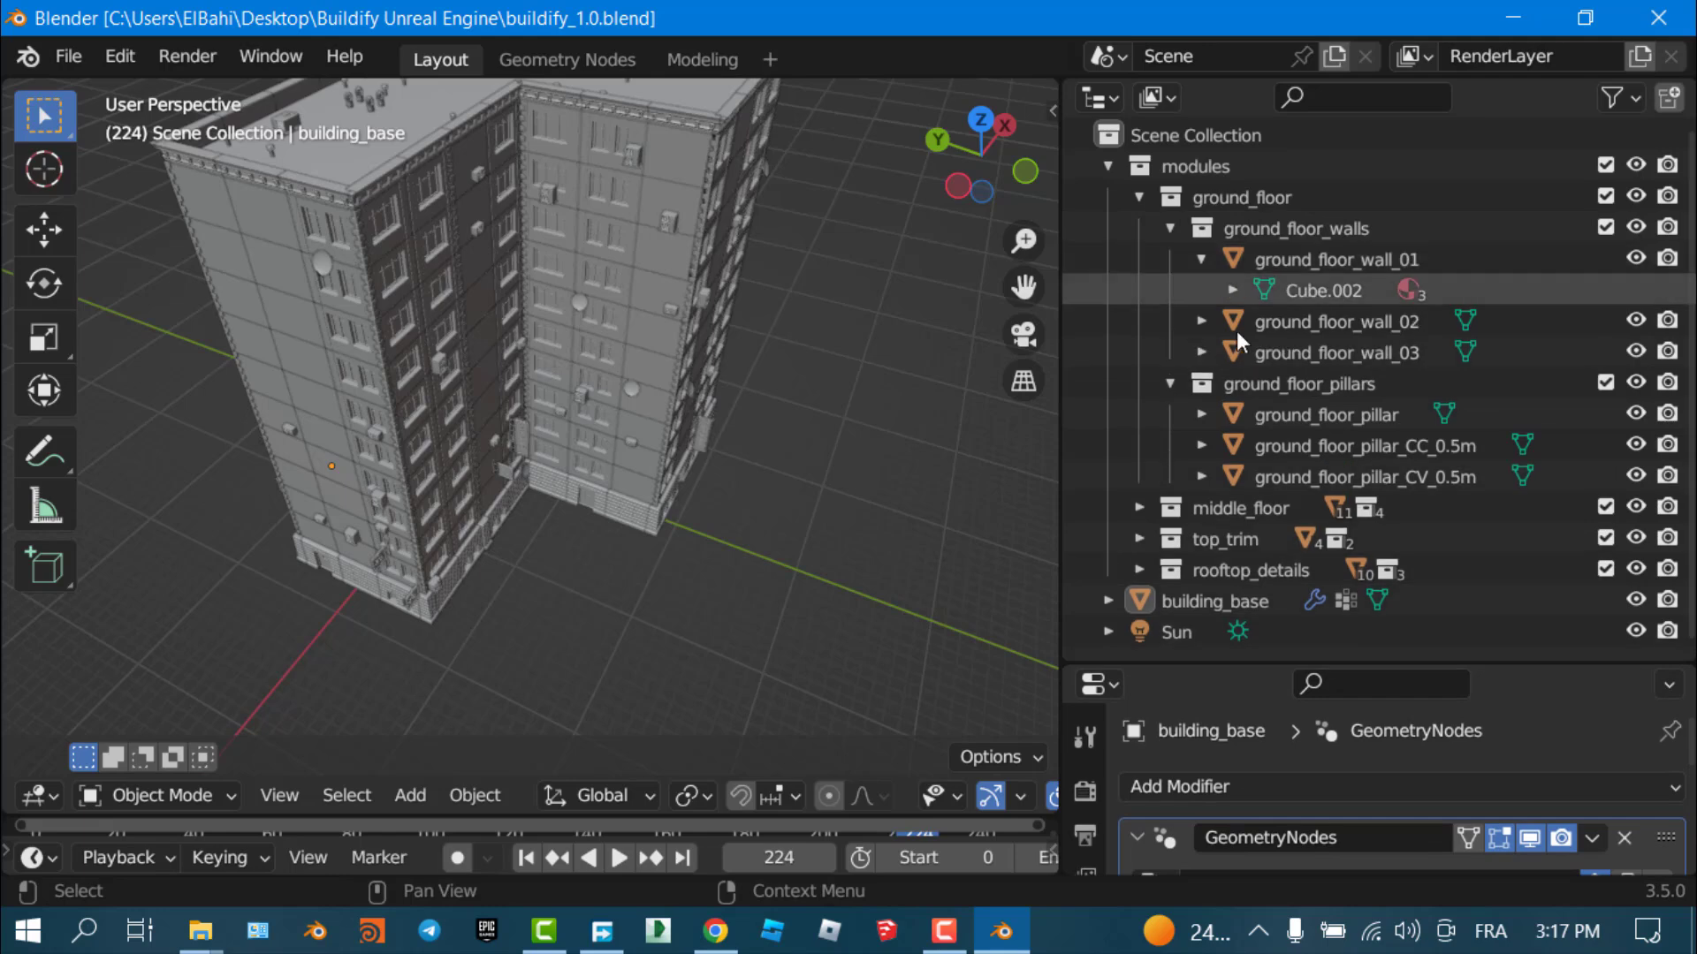
left_click(1232, 291)
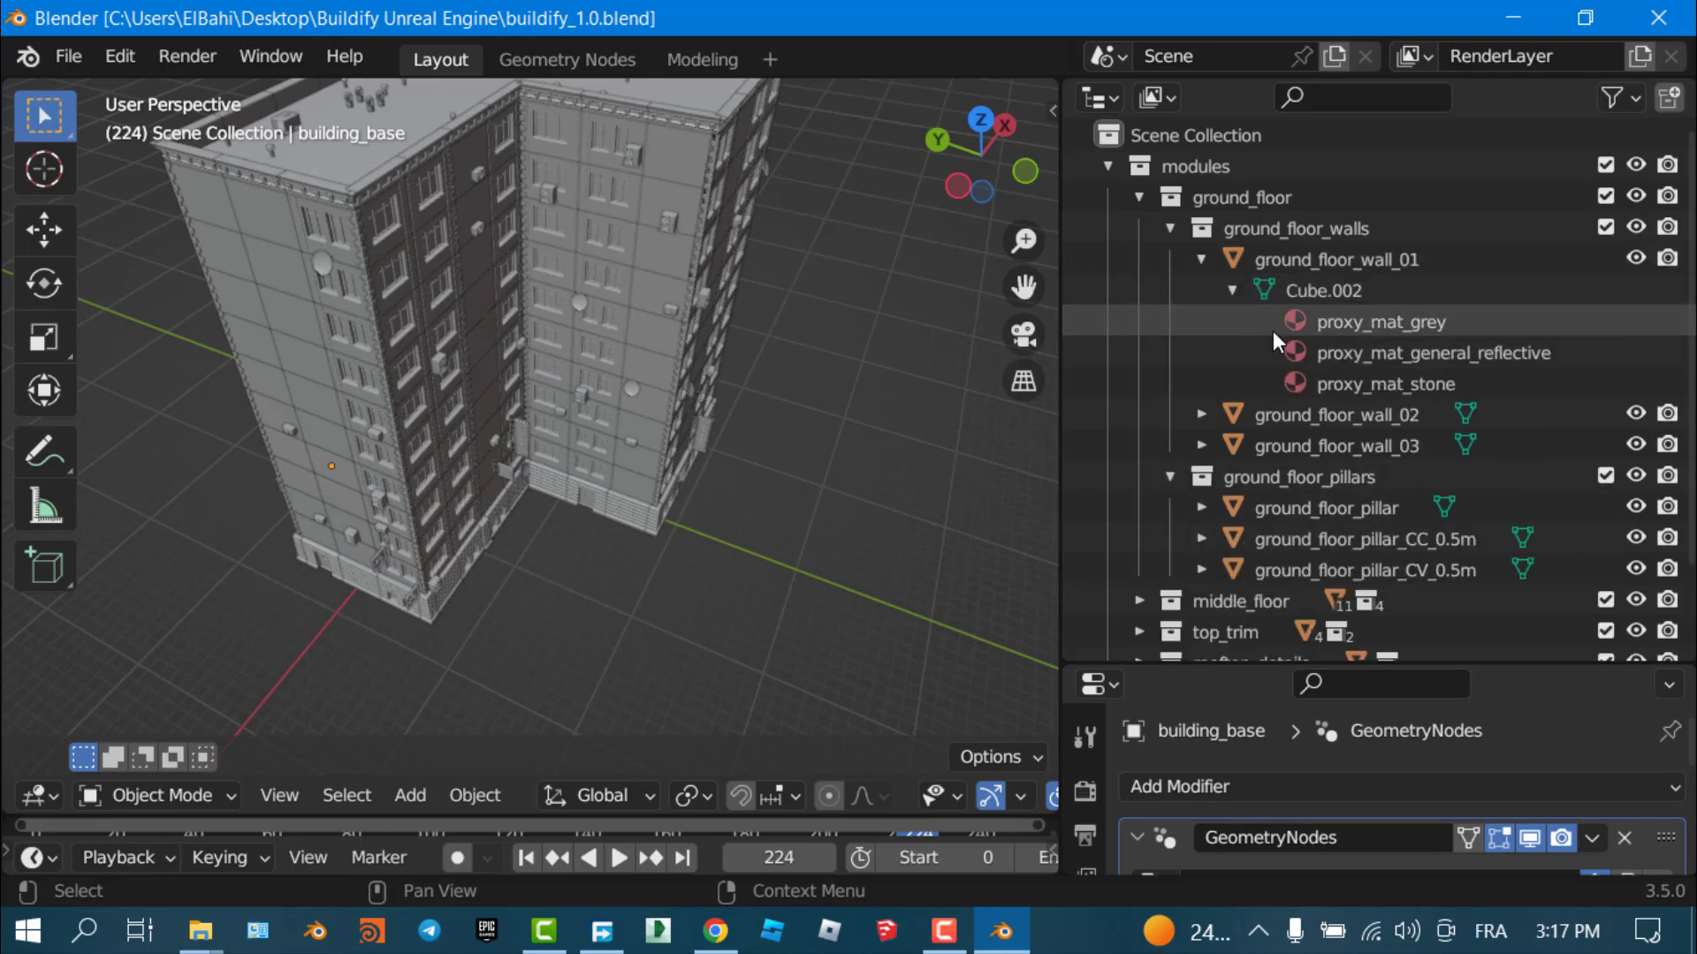
left_click(1323, 259)
Frame the ground_floor_wall_01 module, orbit around it, and enlarge the properties area
key("KP_Decimal")
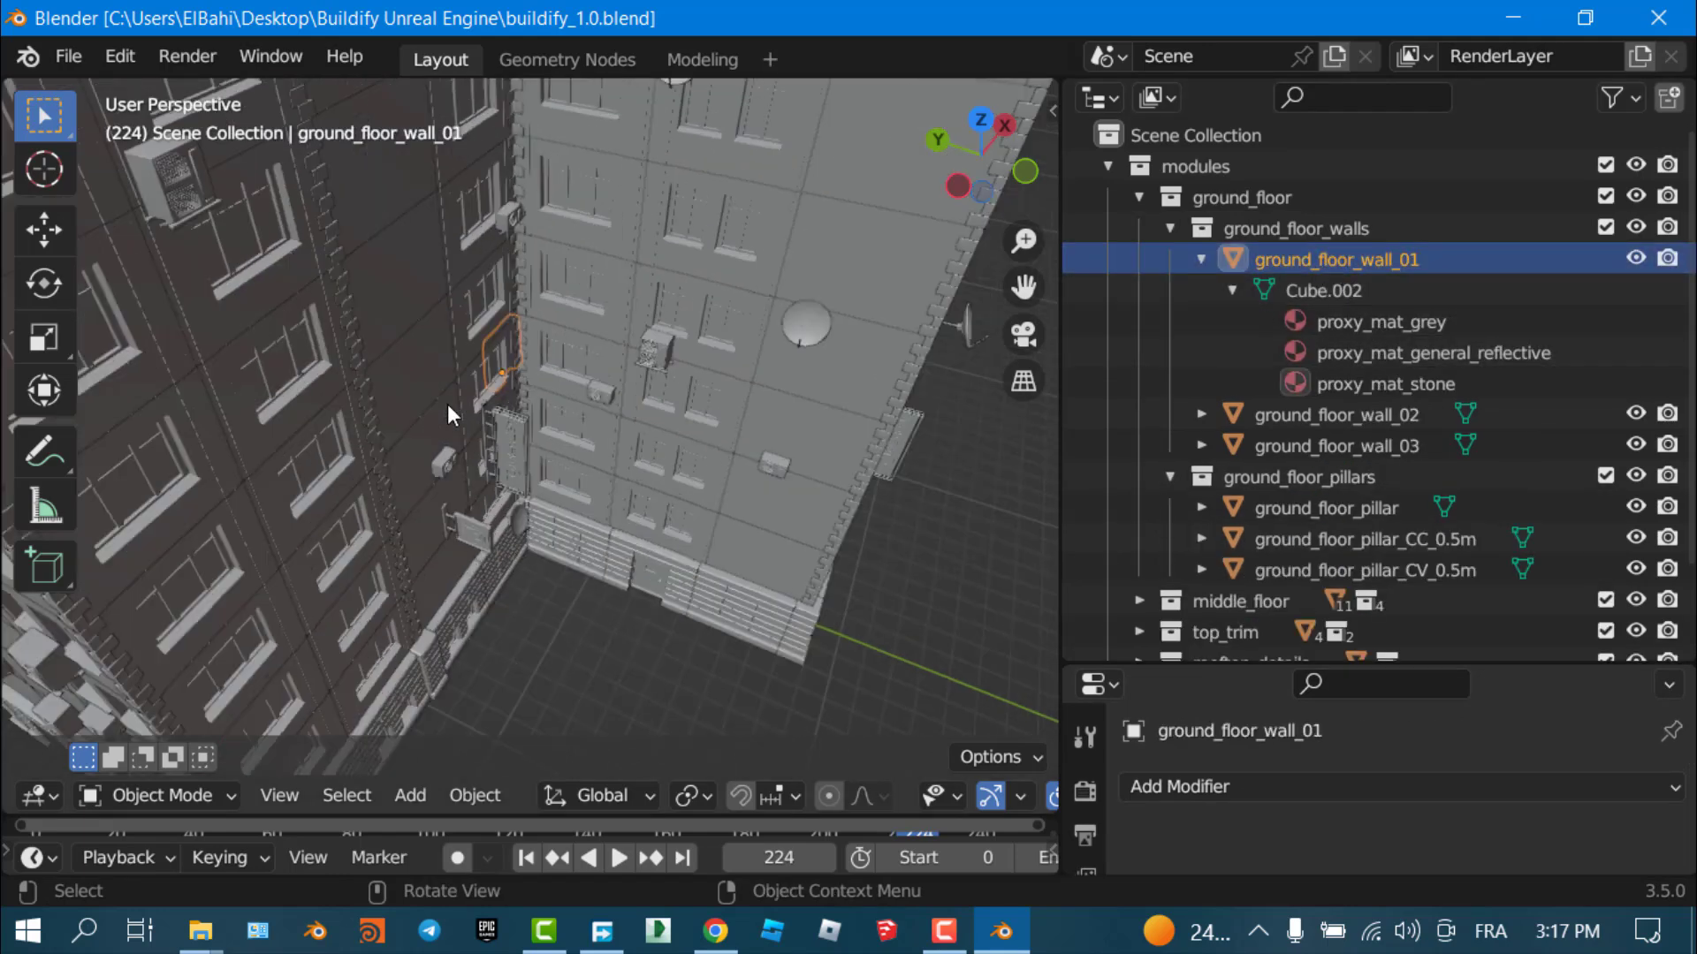
scroll(459, 277, "down", 6)
middle_click_drag(459, 277, 580, 208)
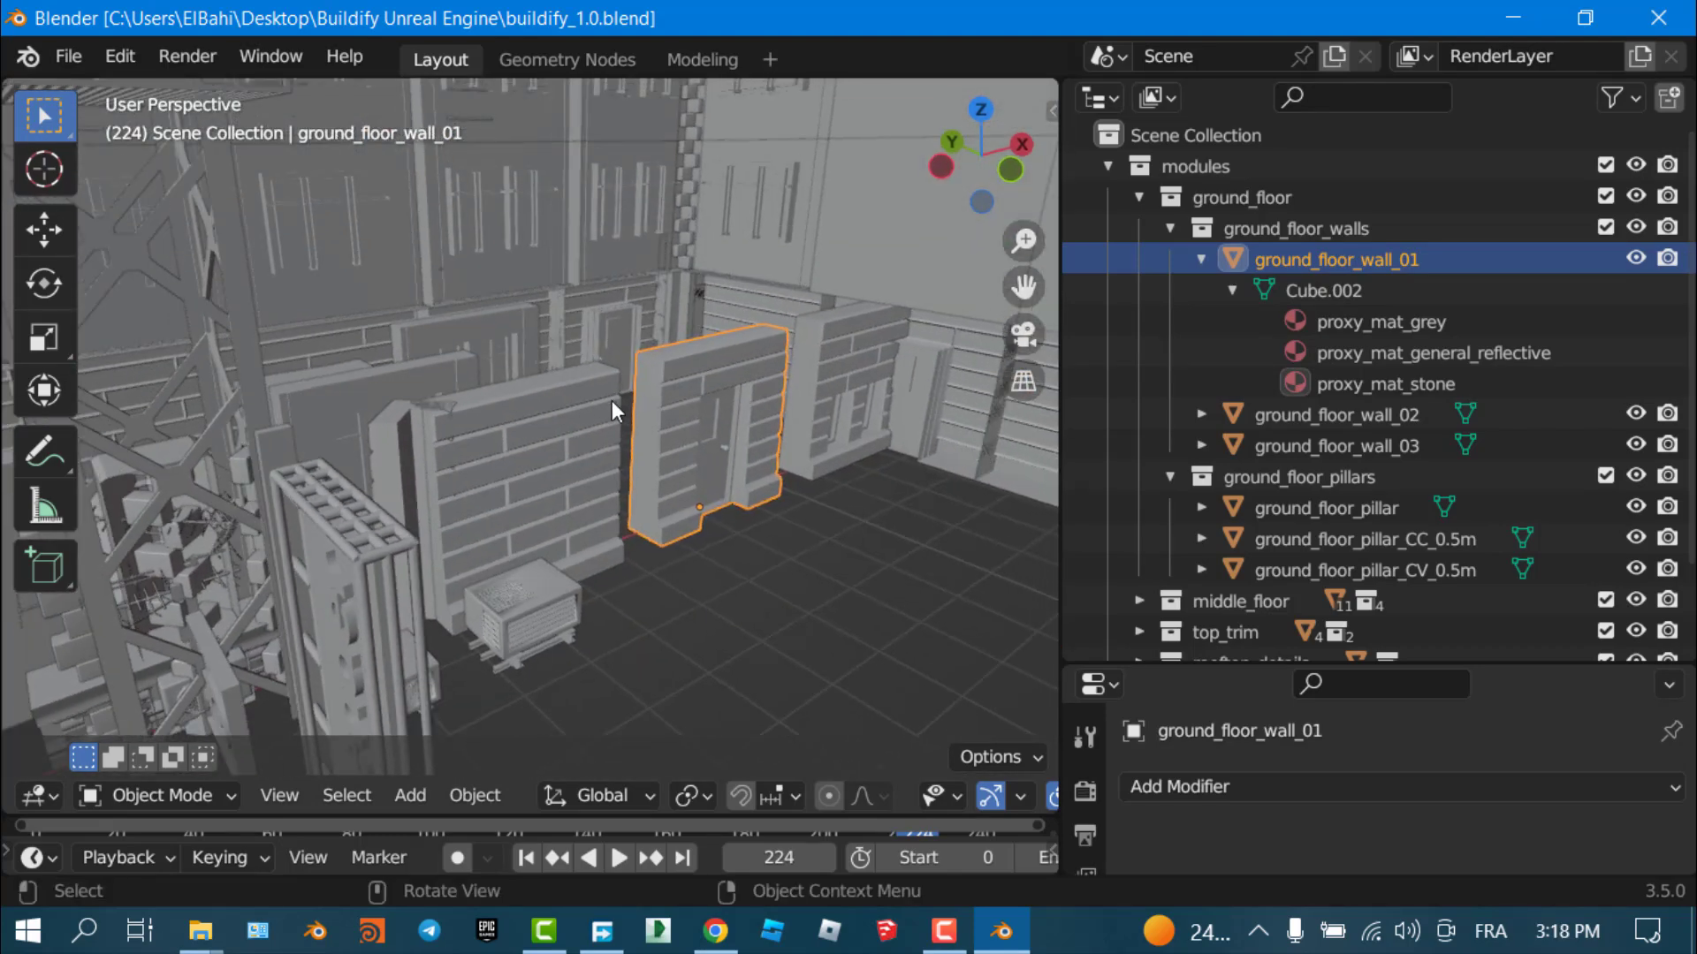
middle_click_drag(676, 432, 733, 400)
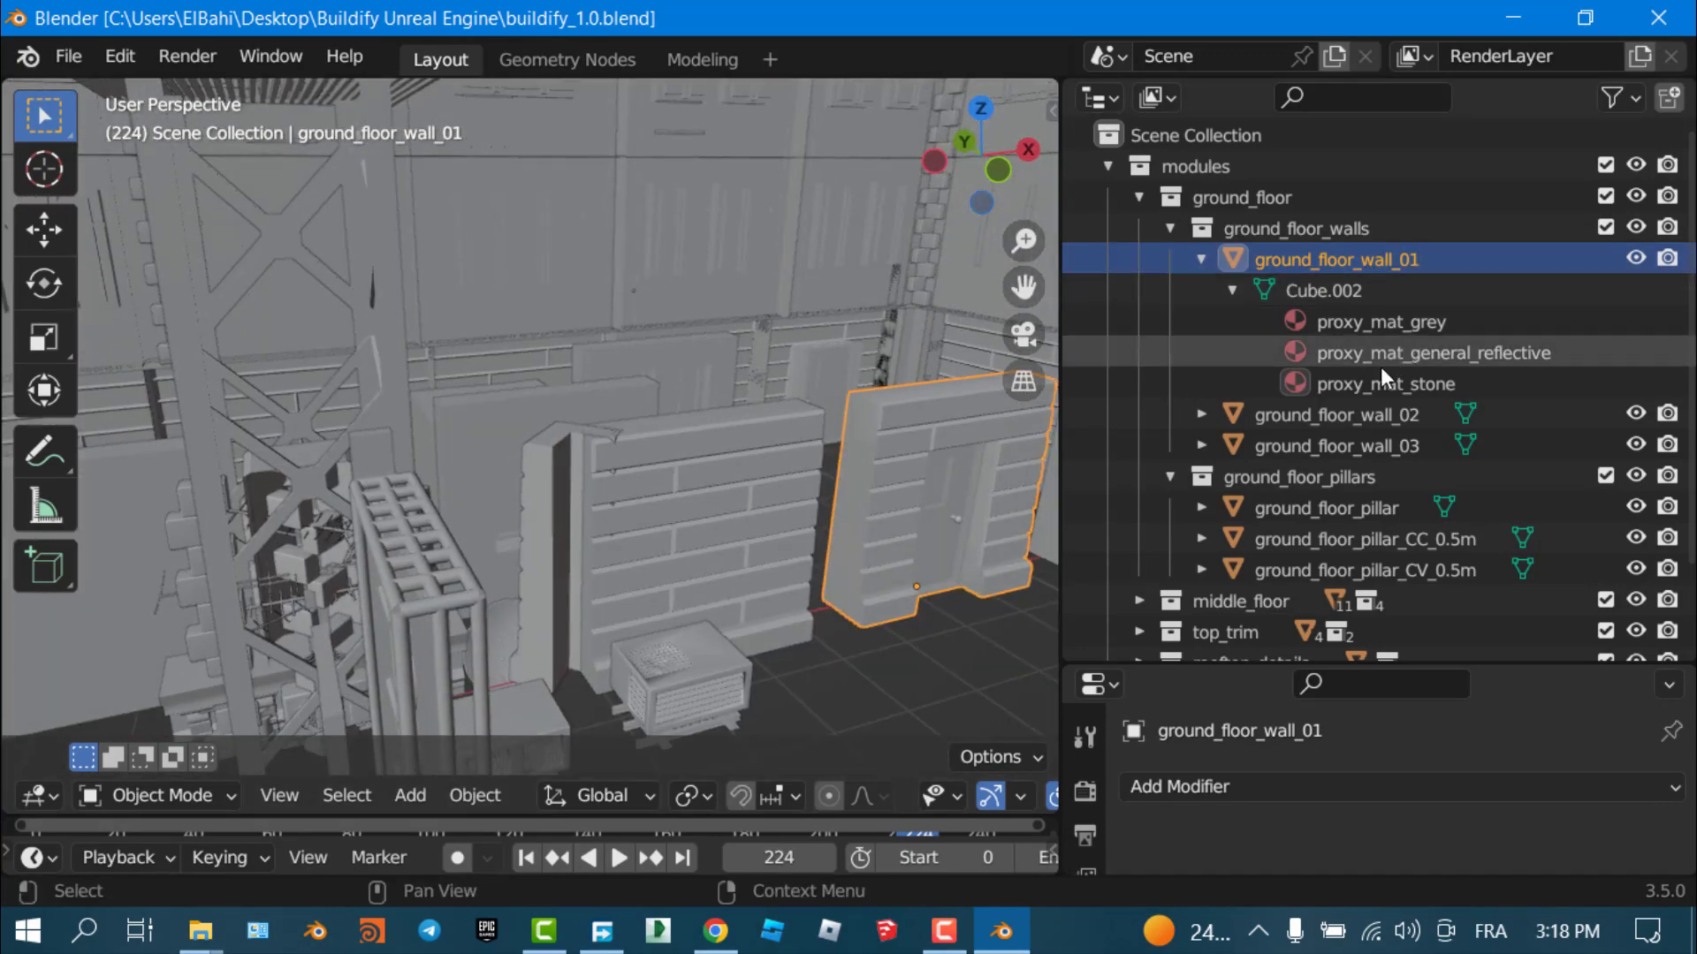
scroll(1334, 637, "down", 3)
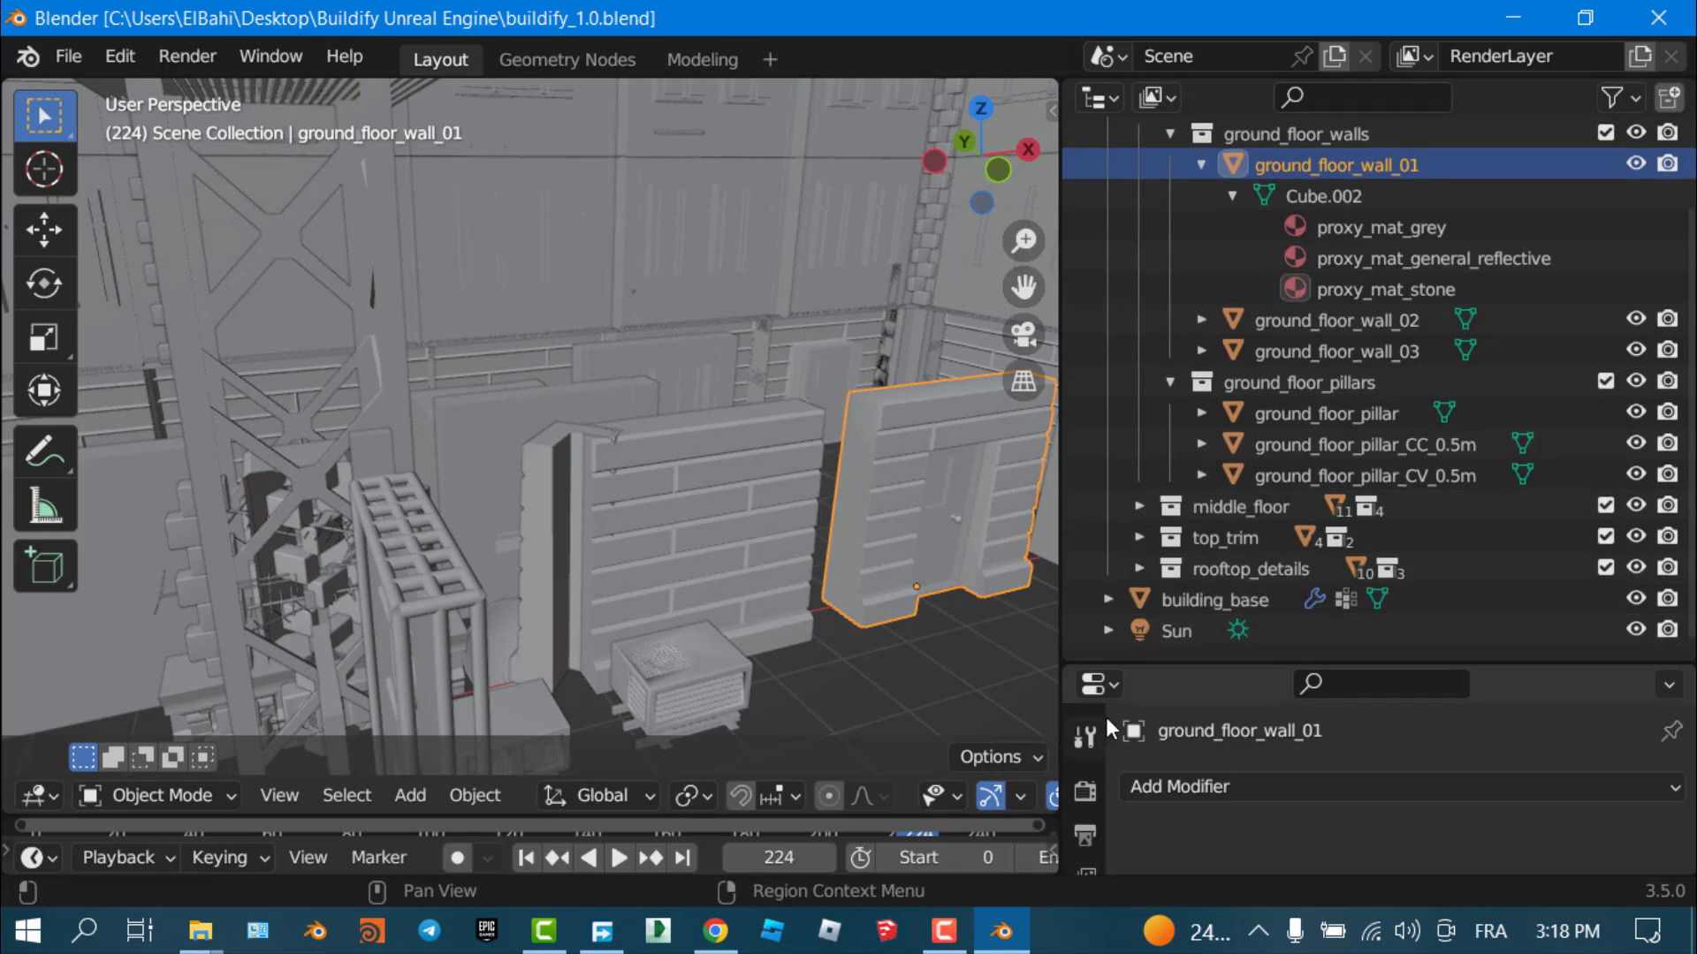
left_click_drag(1237, 662, 1272, 375)
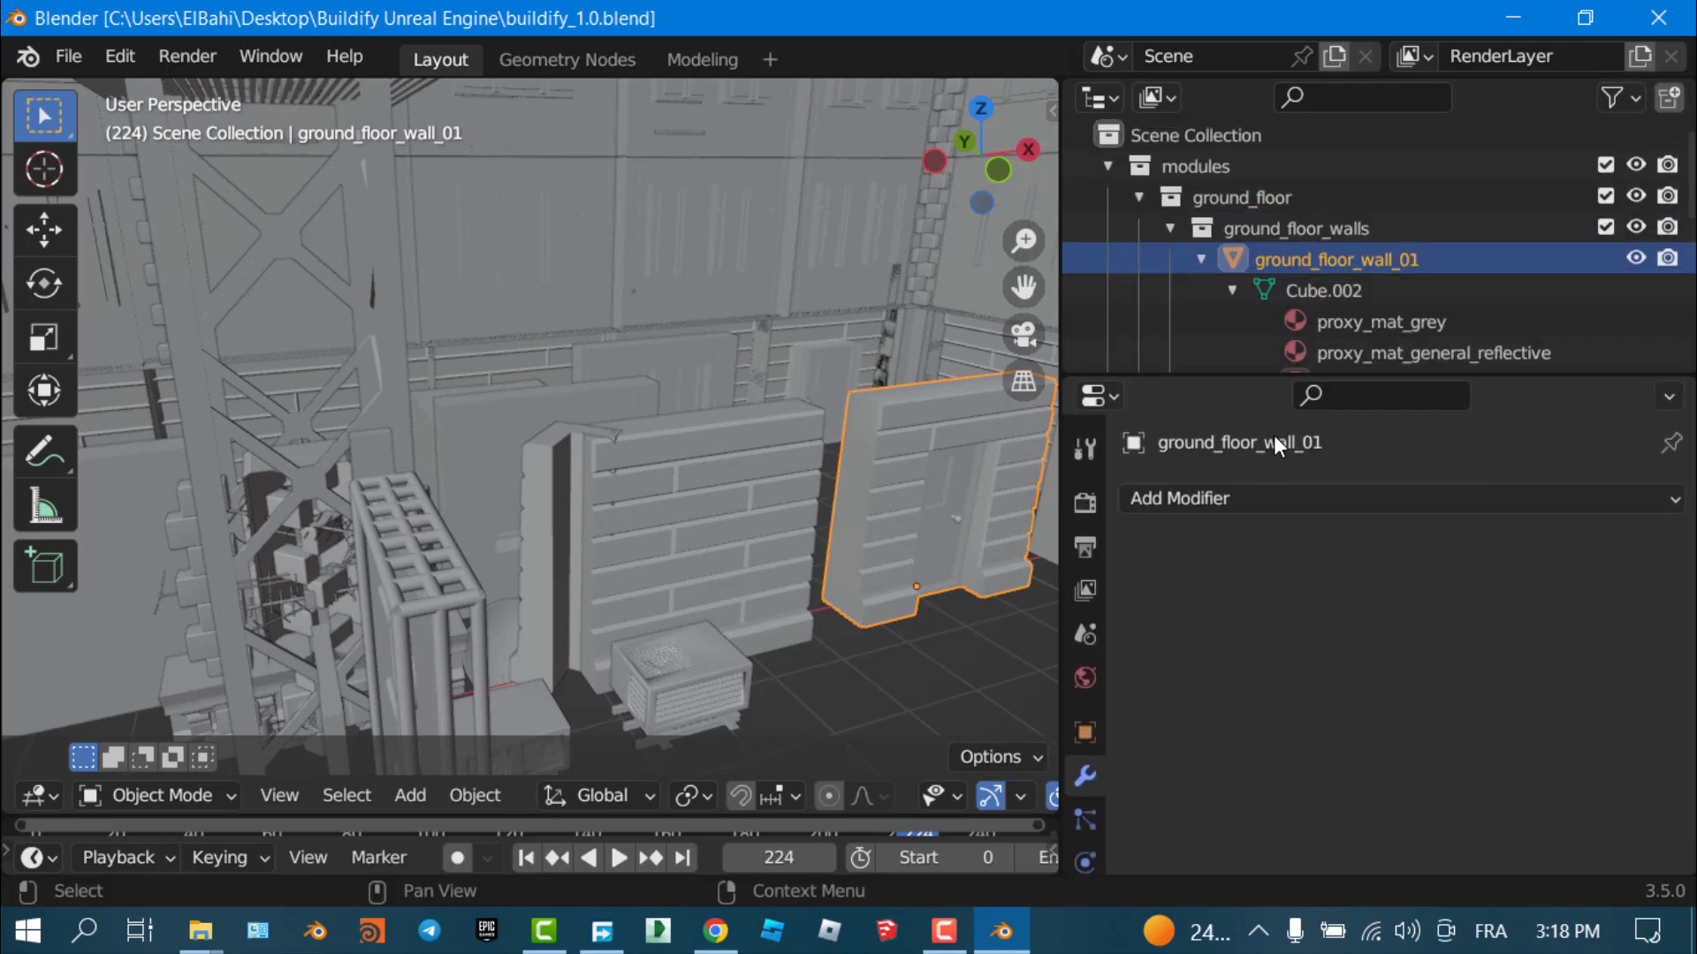
Turn off building_base's GeometryNodes Show in Viewport toggle to hide the generated building
left_click(758, 230)
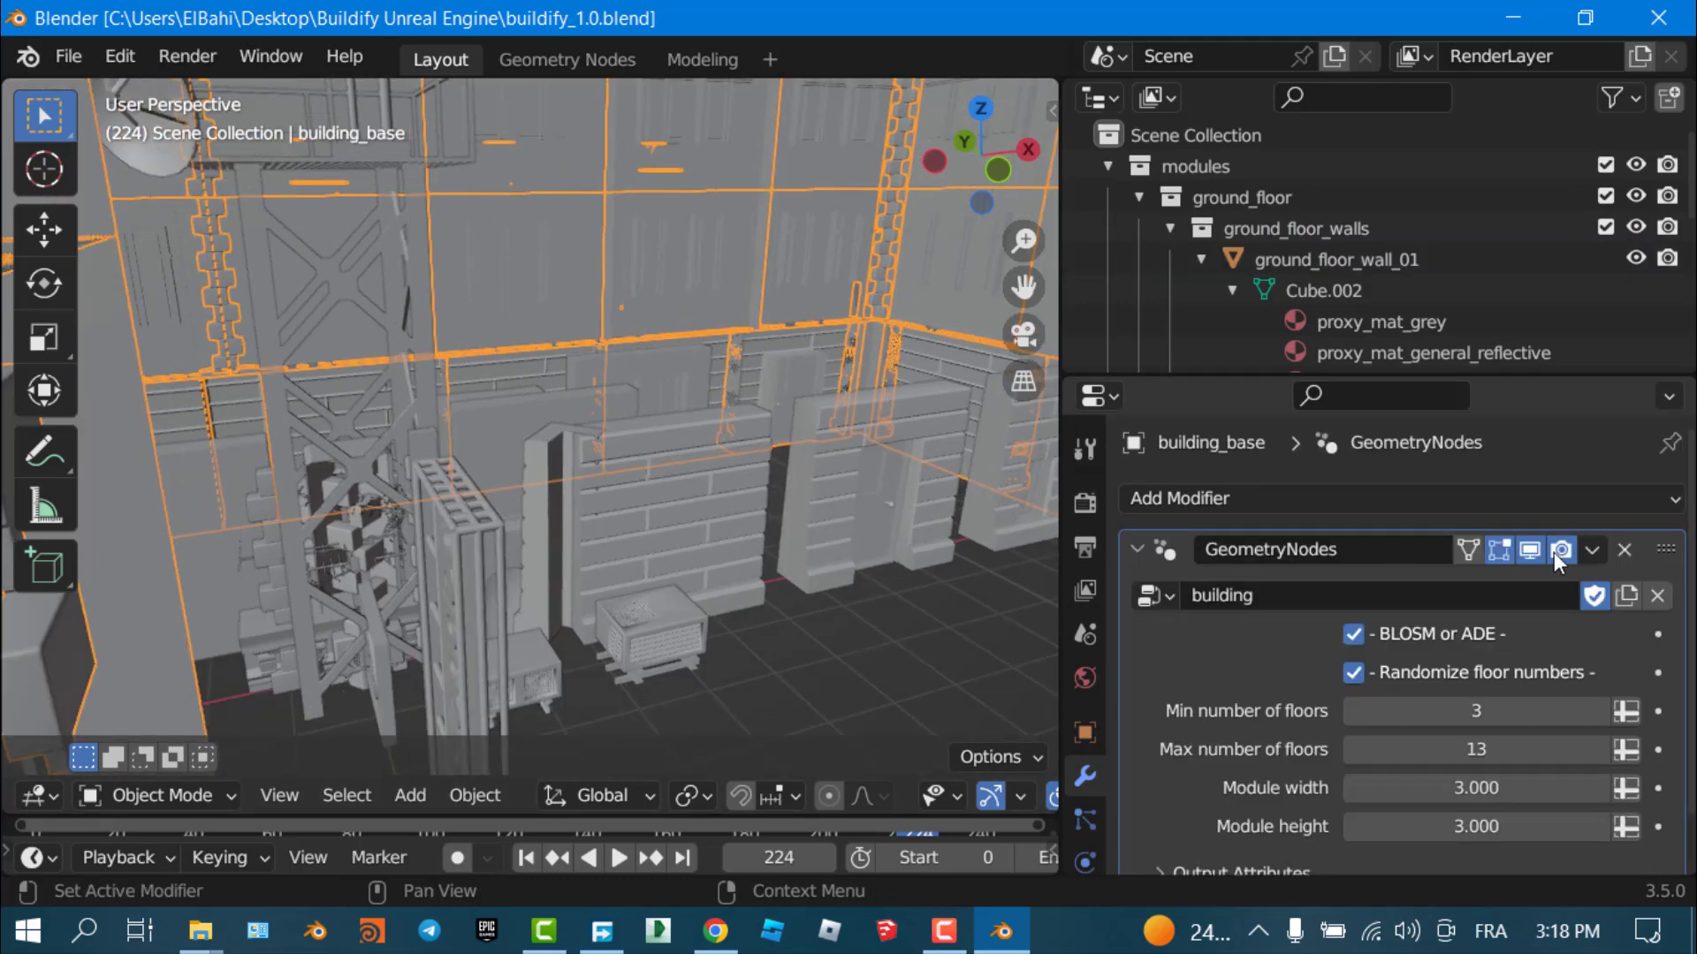
left_click(1531, 549)
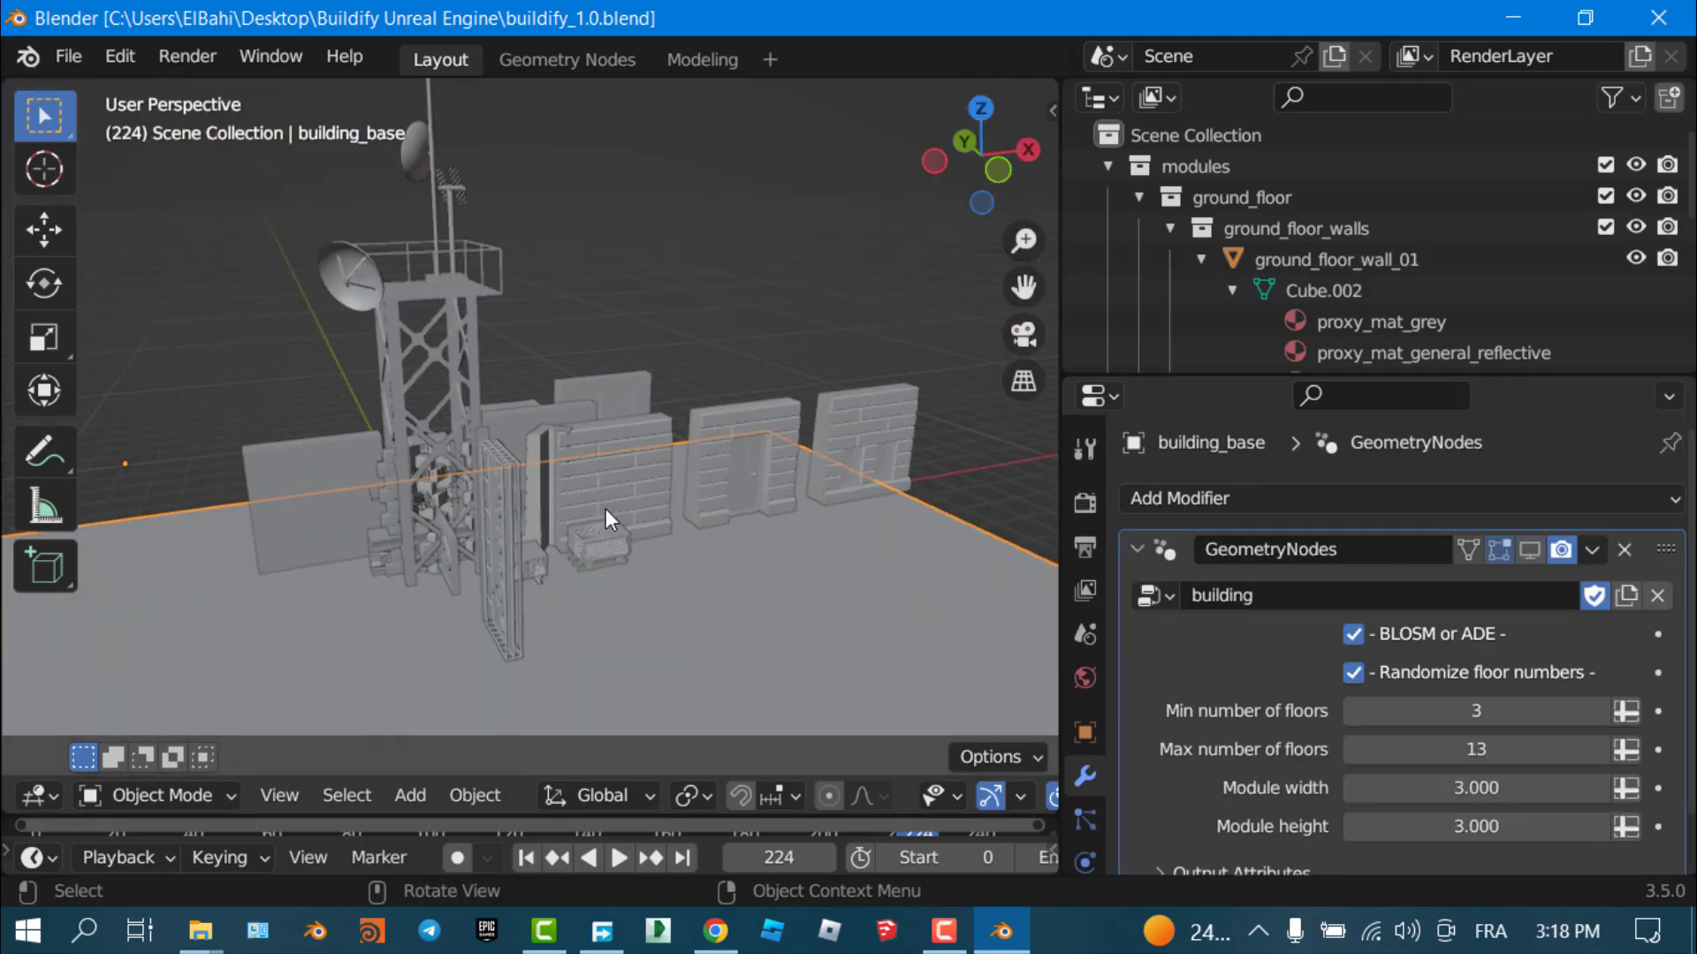
scroll(606, 507, "down", 5)
middle_click_drag(520, 458, 664, 432)
scroll(490, 443, "up", 3)
Select the ground_floor_wall_01, ground_floor_wall_02 and middle_floor_wall_01 modules in turn
left_click(664, 434)
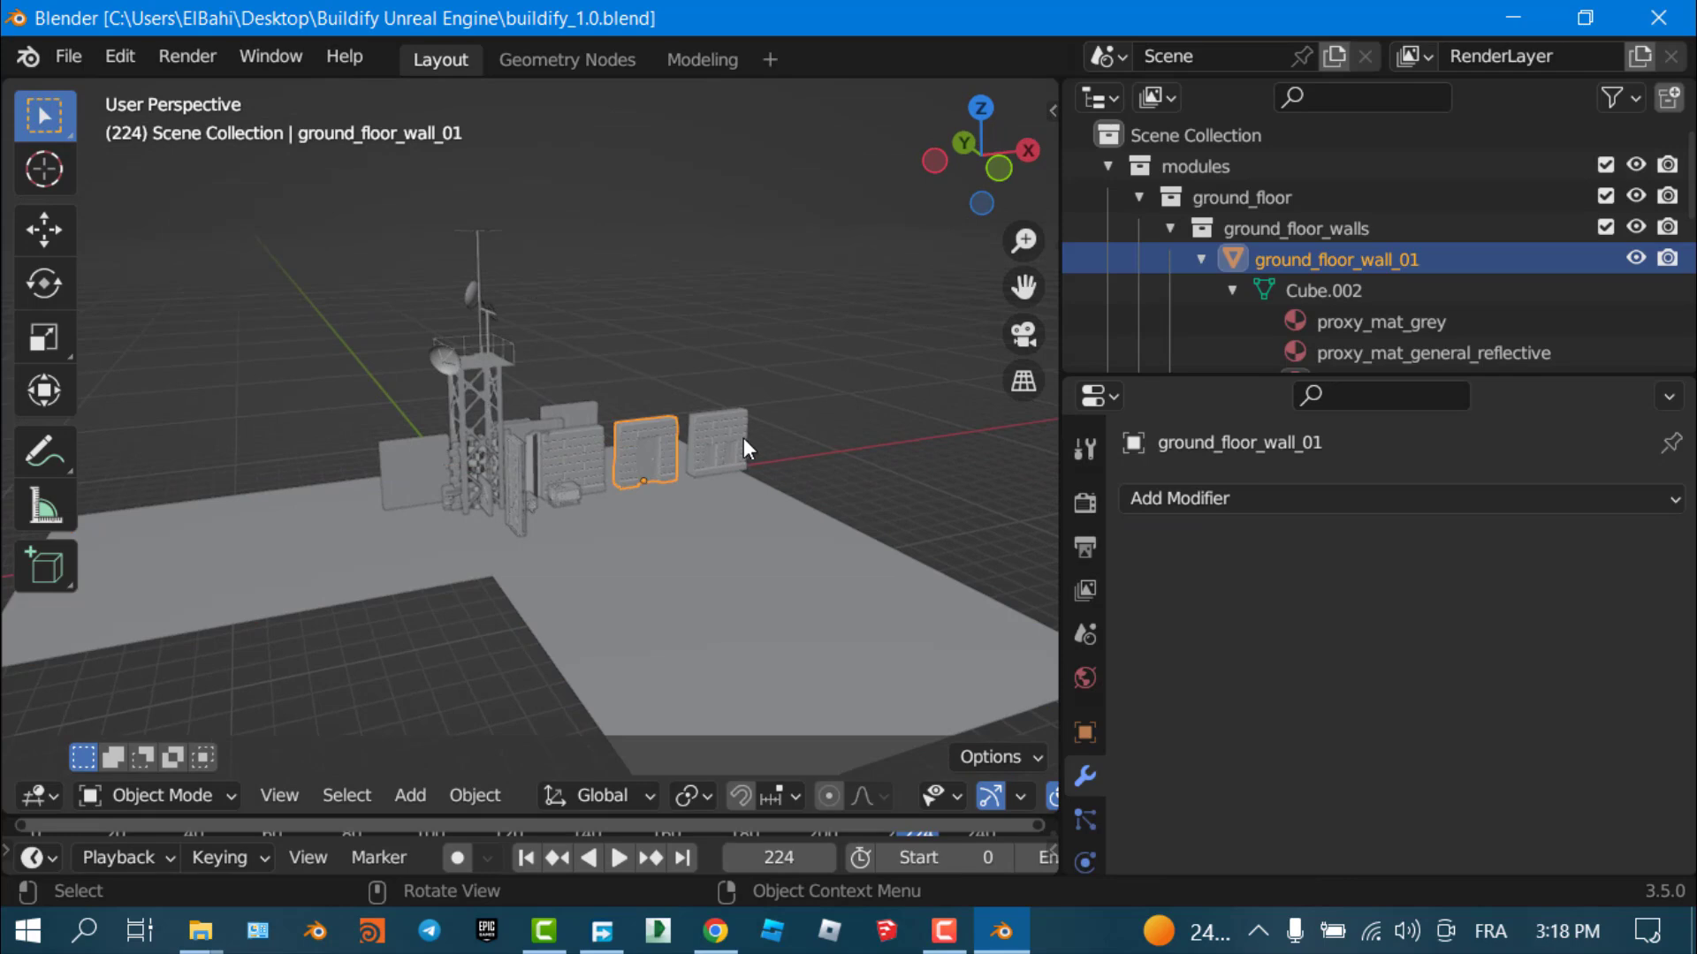
left_click(719, 442)
left_click(633, 435)
left_click(543, 452)
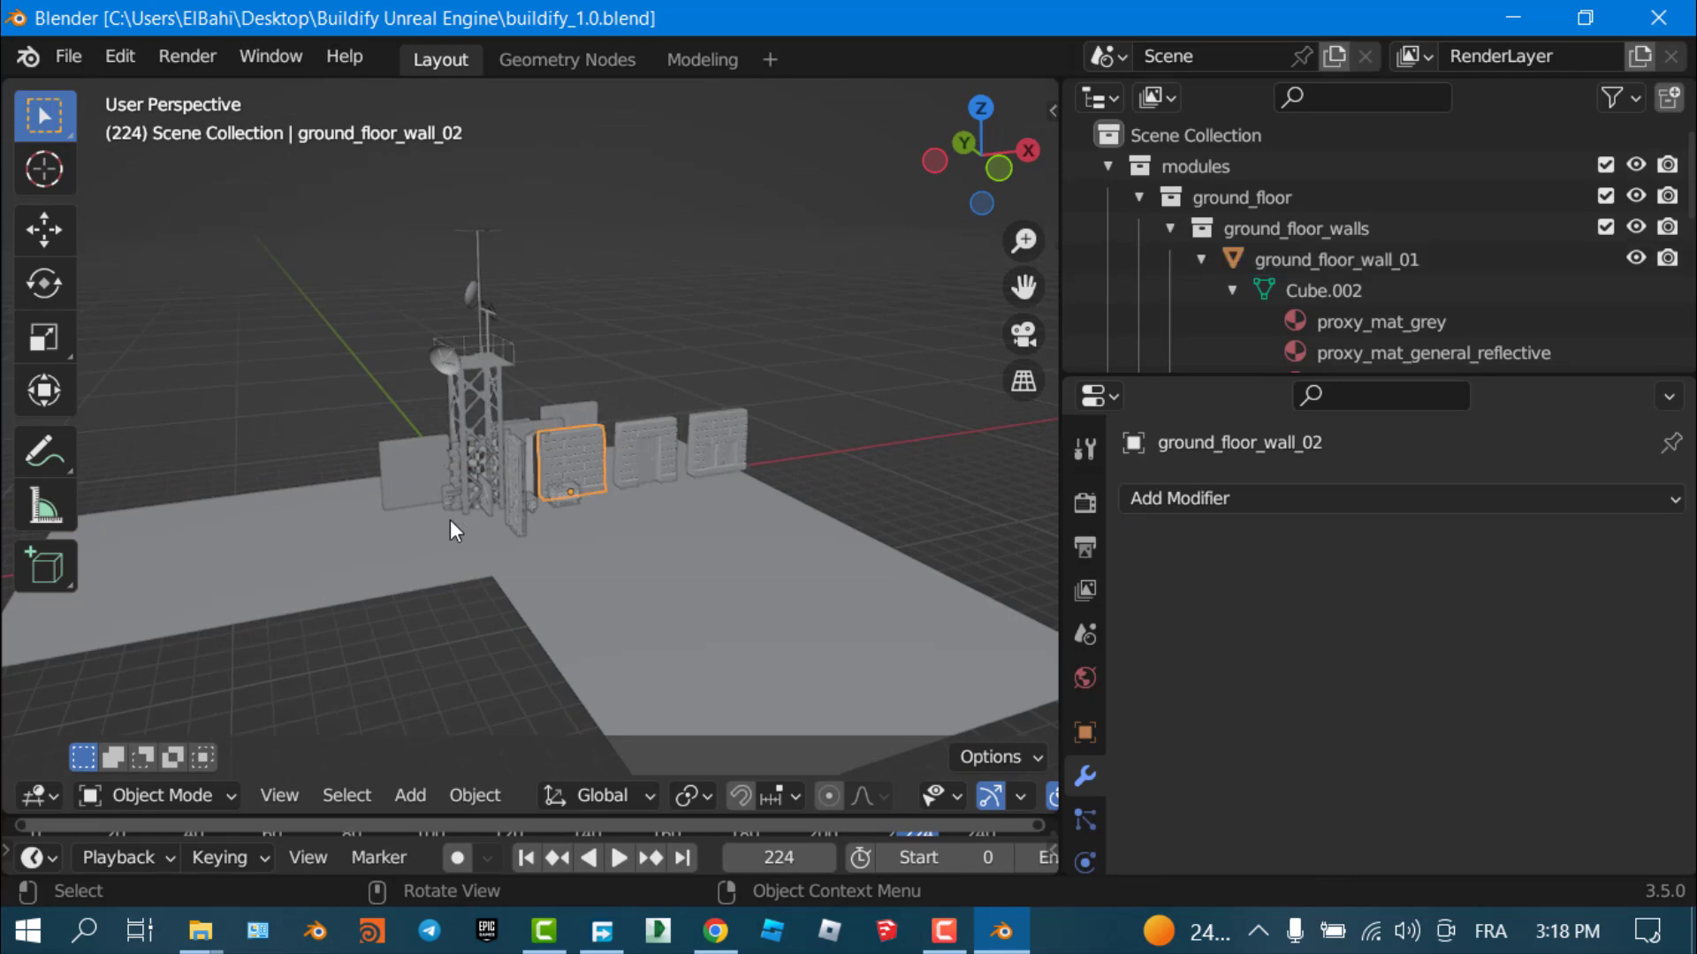
middle_click_drag(449, 519, 569, 470)
left_click(369, 468)
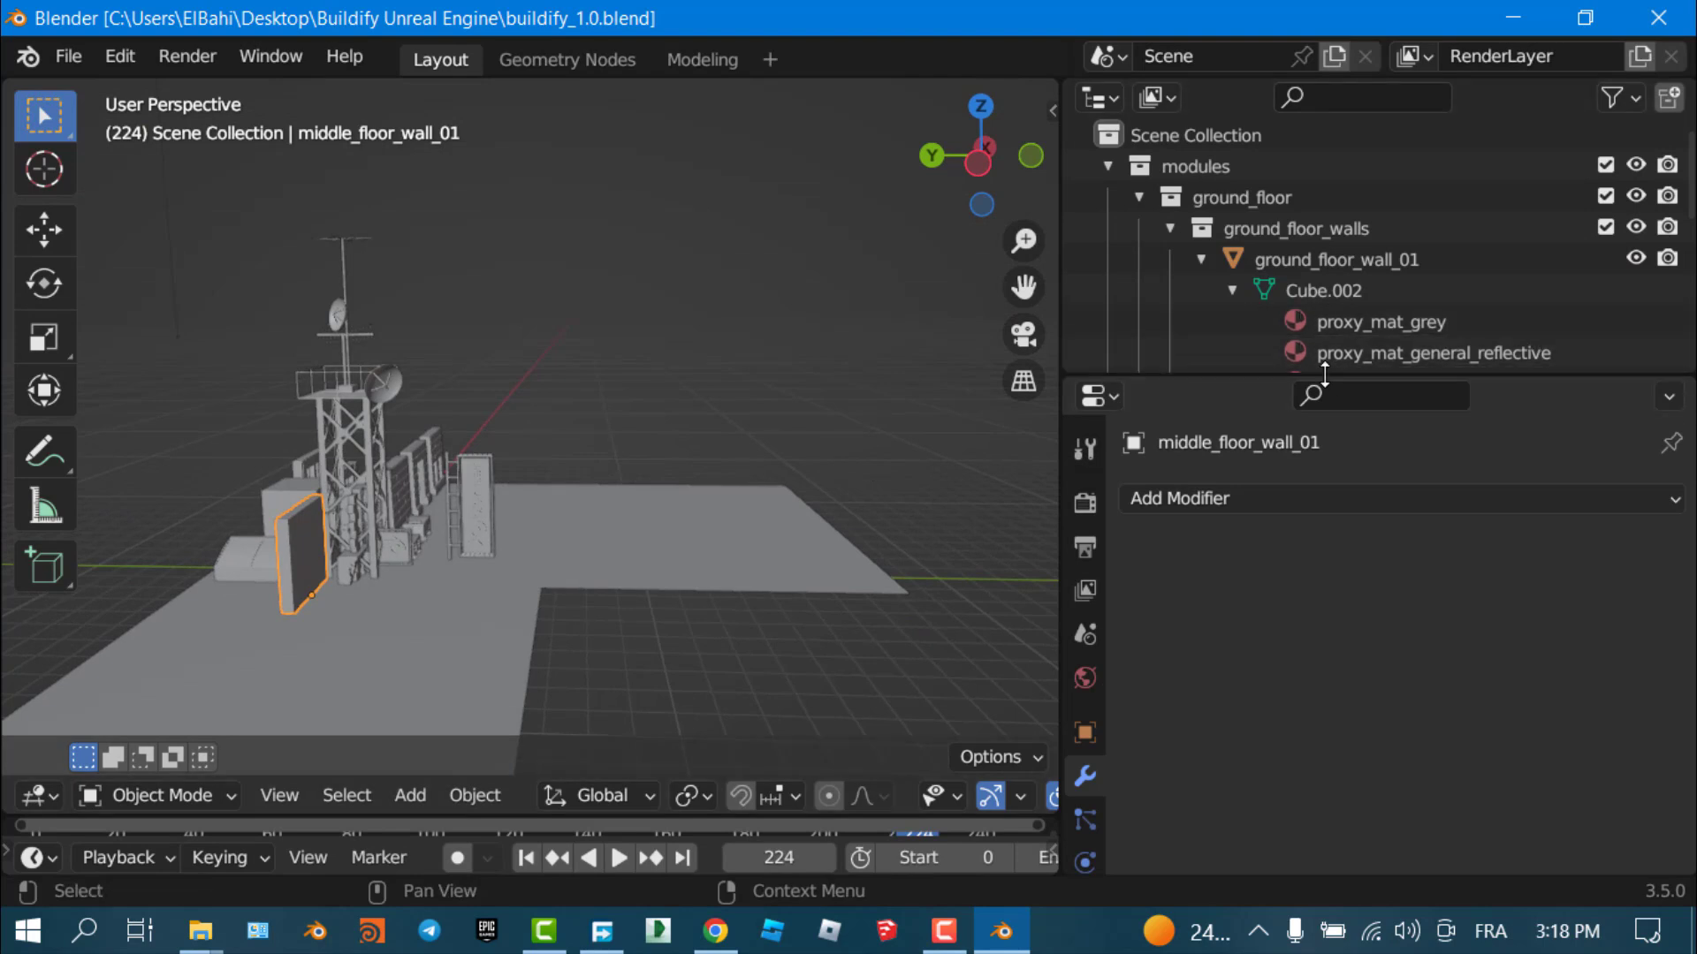
Enlarge the outliner, collapse and re-expand ground_floor_walls, and orbit to a new angle
left_click_drag(1324, 372, 1325, 714)
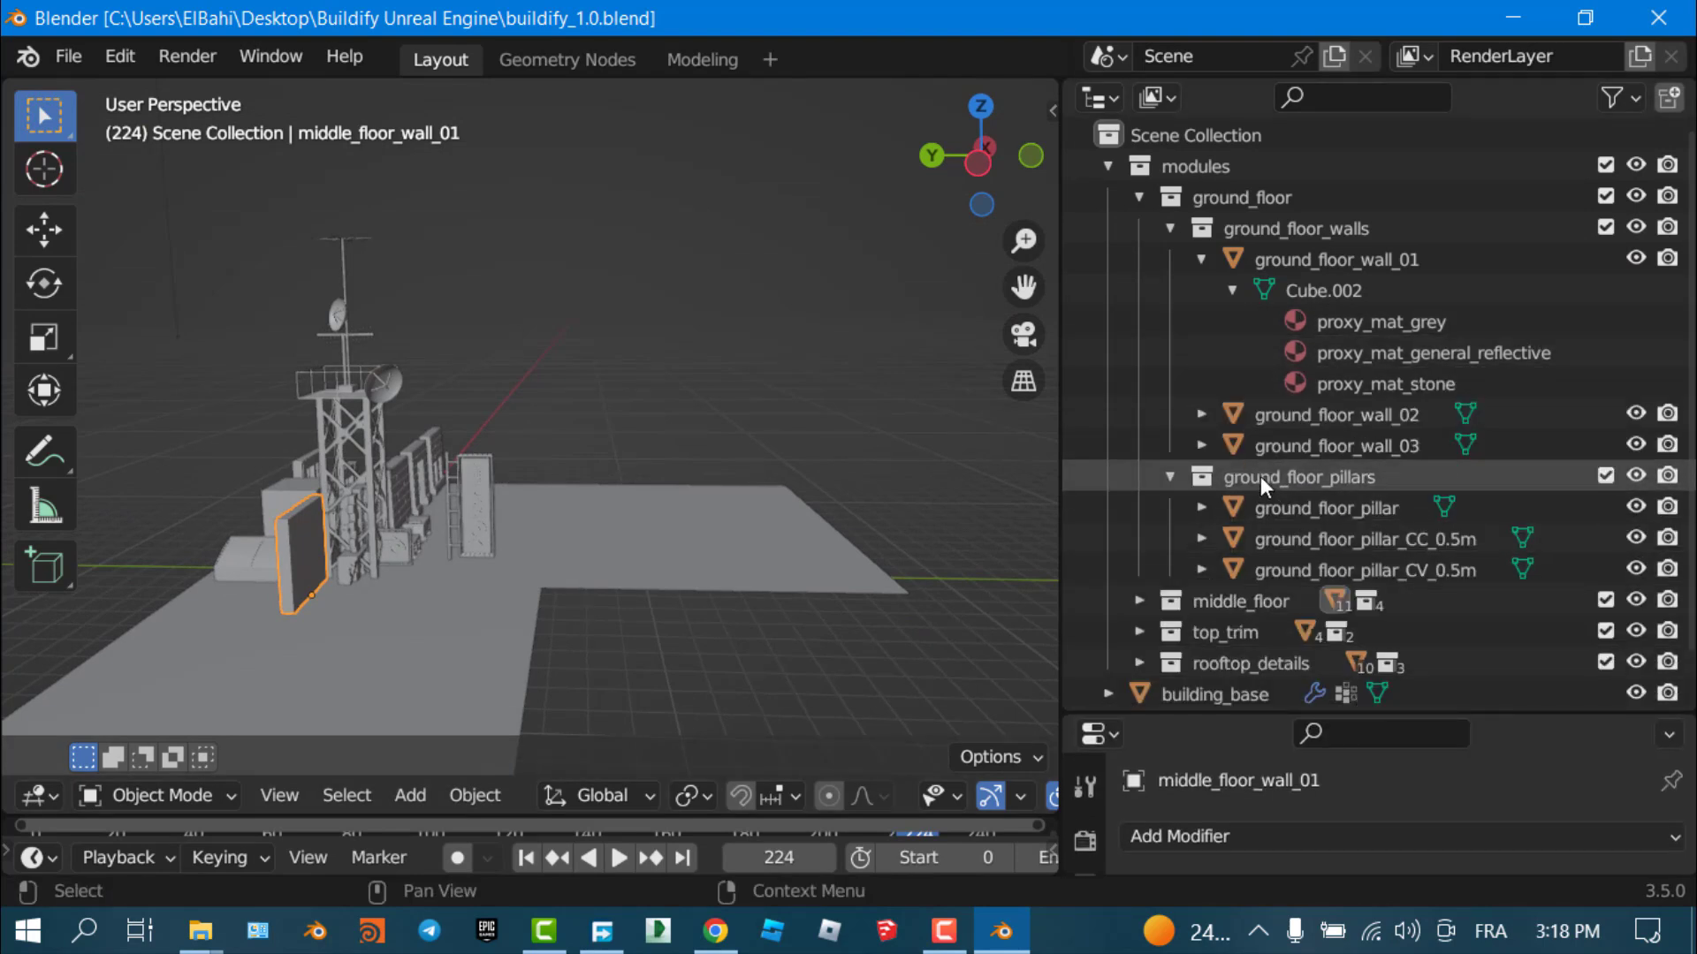
left_click(1170, 230)
left_click(1168, 230)
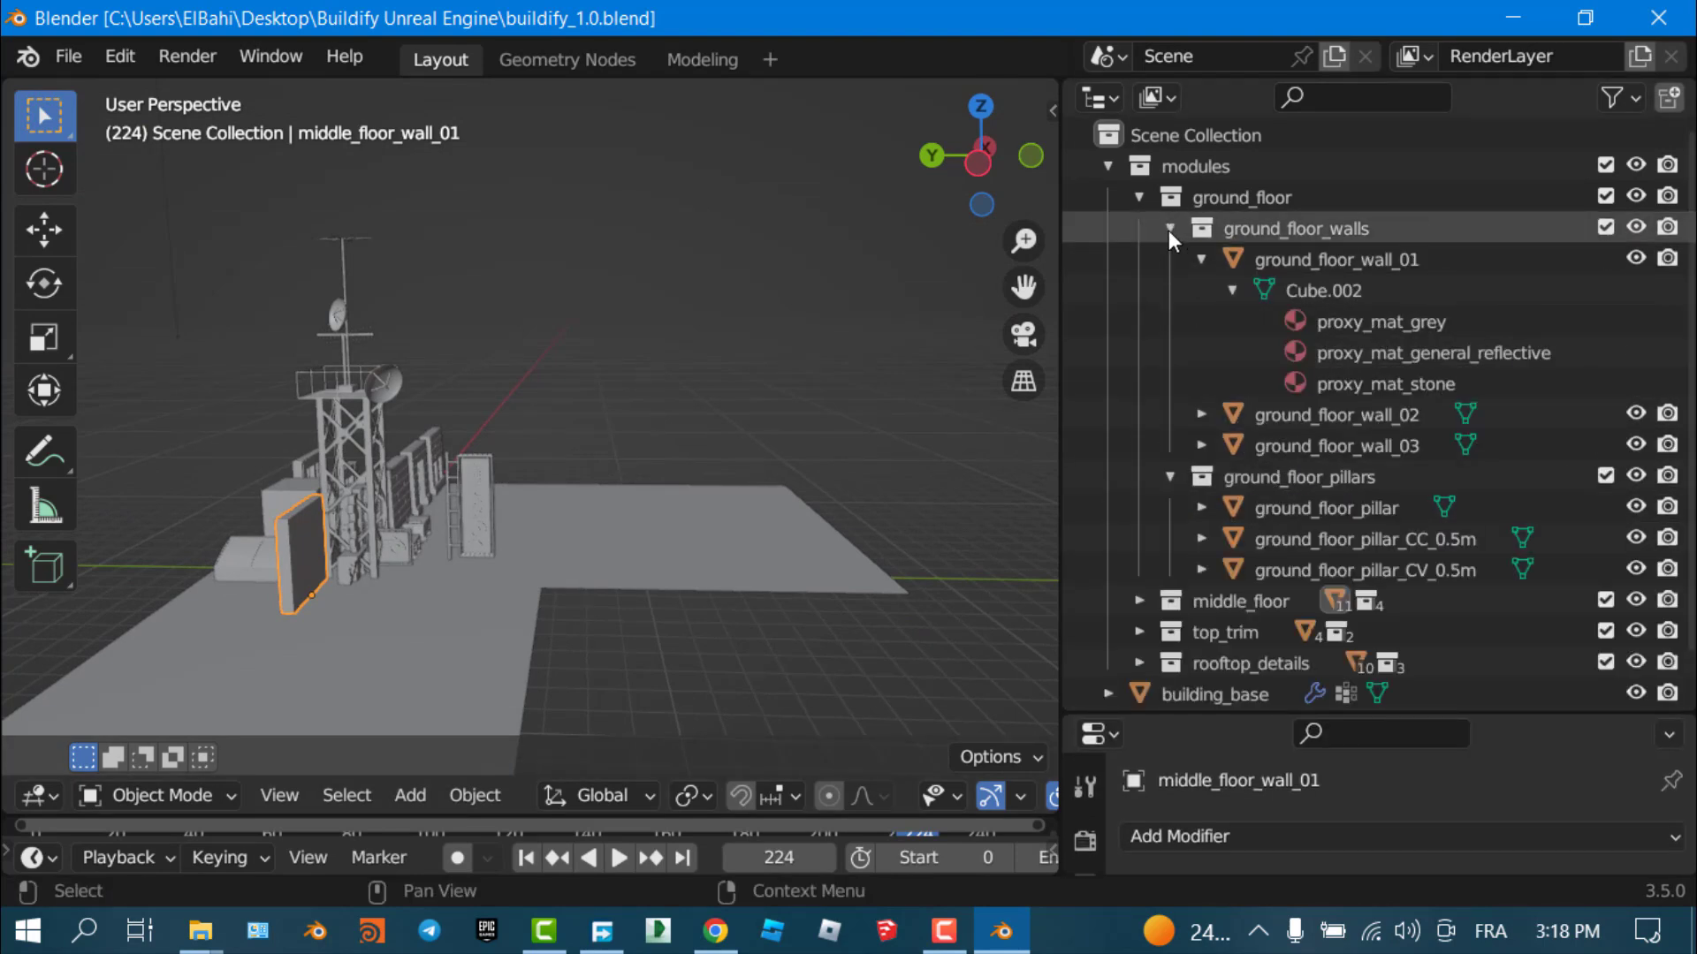
middle_click_drag(793, 379, 554, 479)
scroll(680, 481, "down", 4)
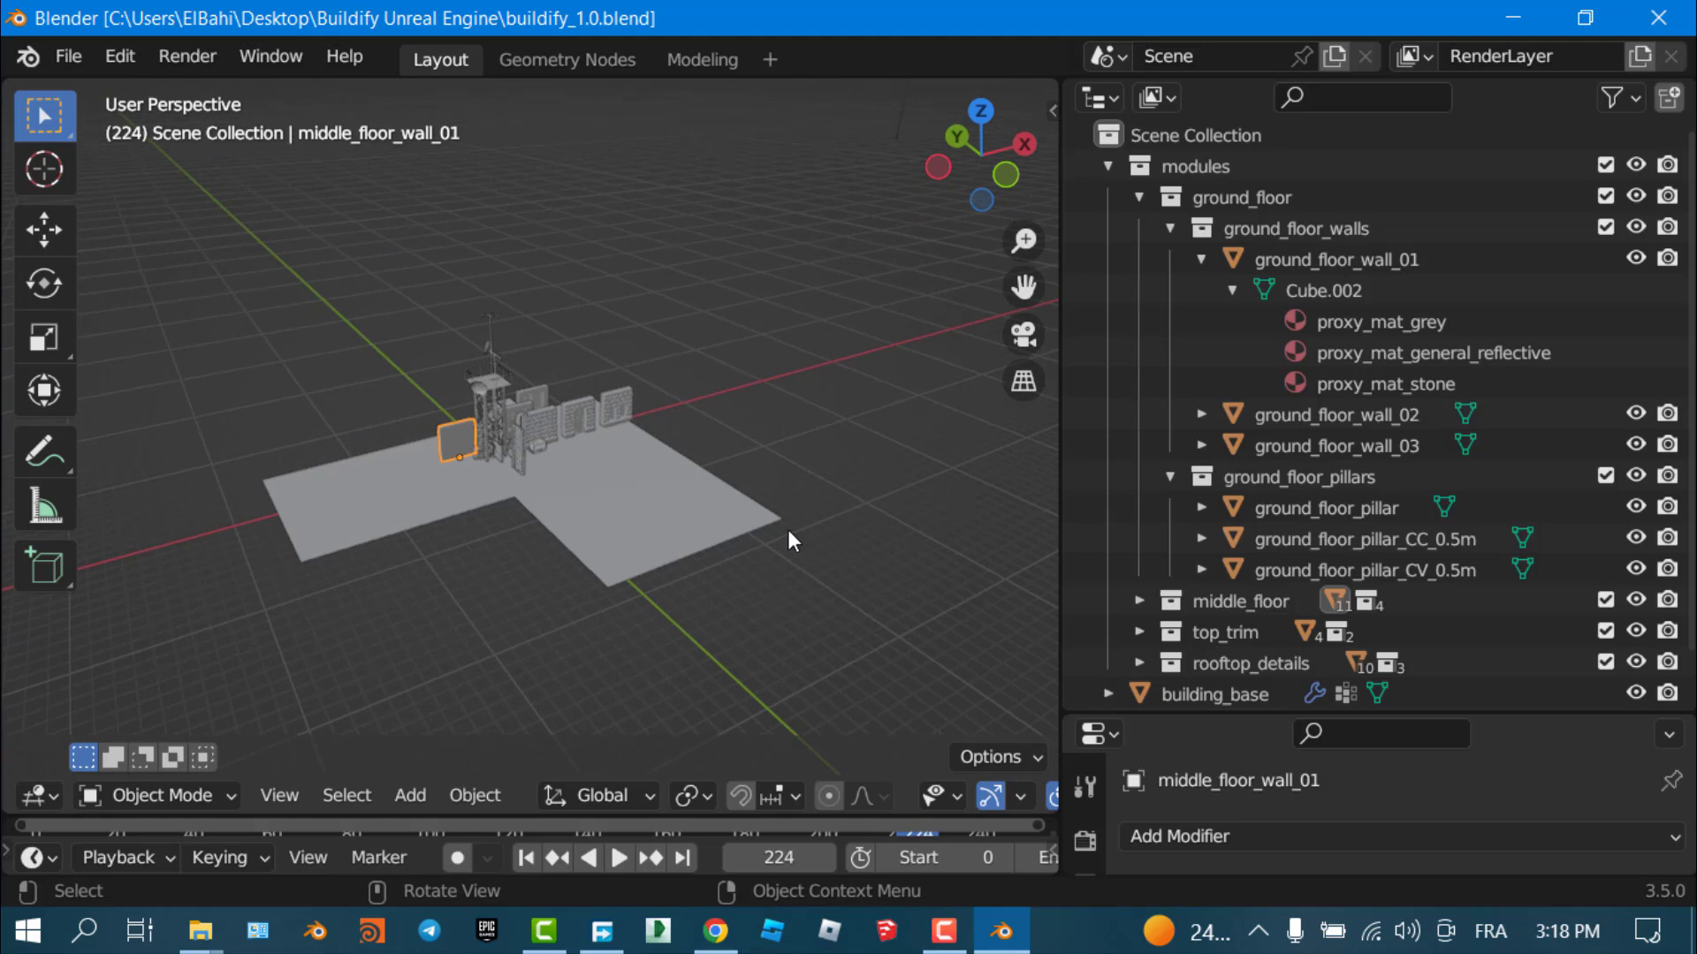
Enter Edit Mode on building_base and orbit around its base planes
key("Tab")
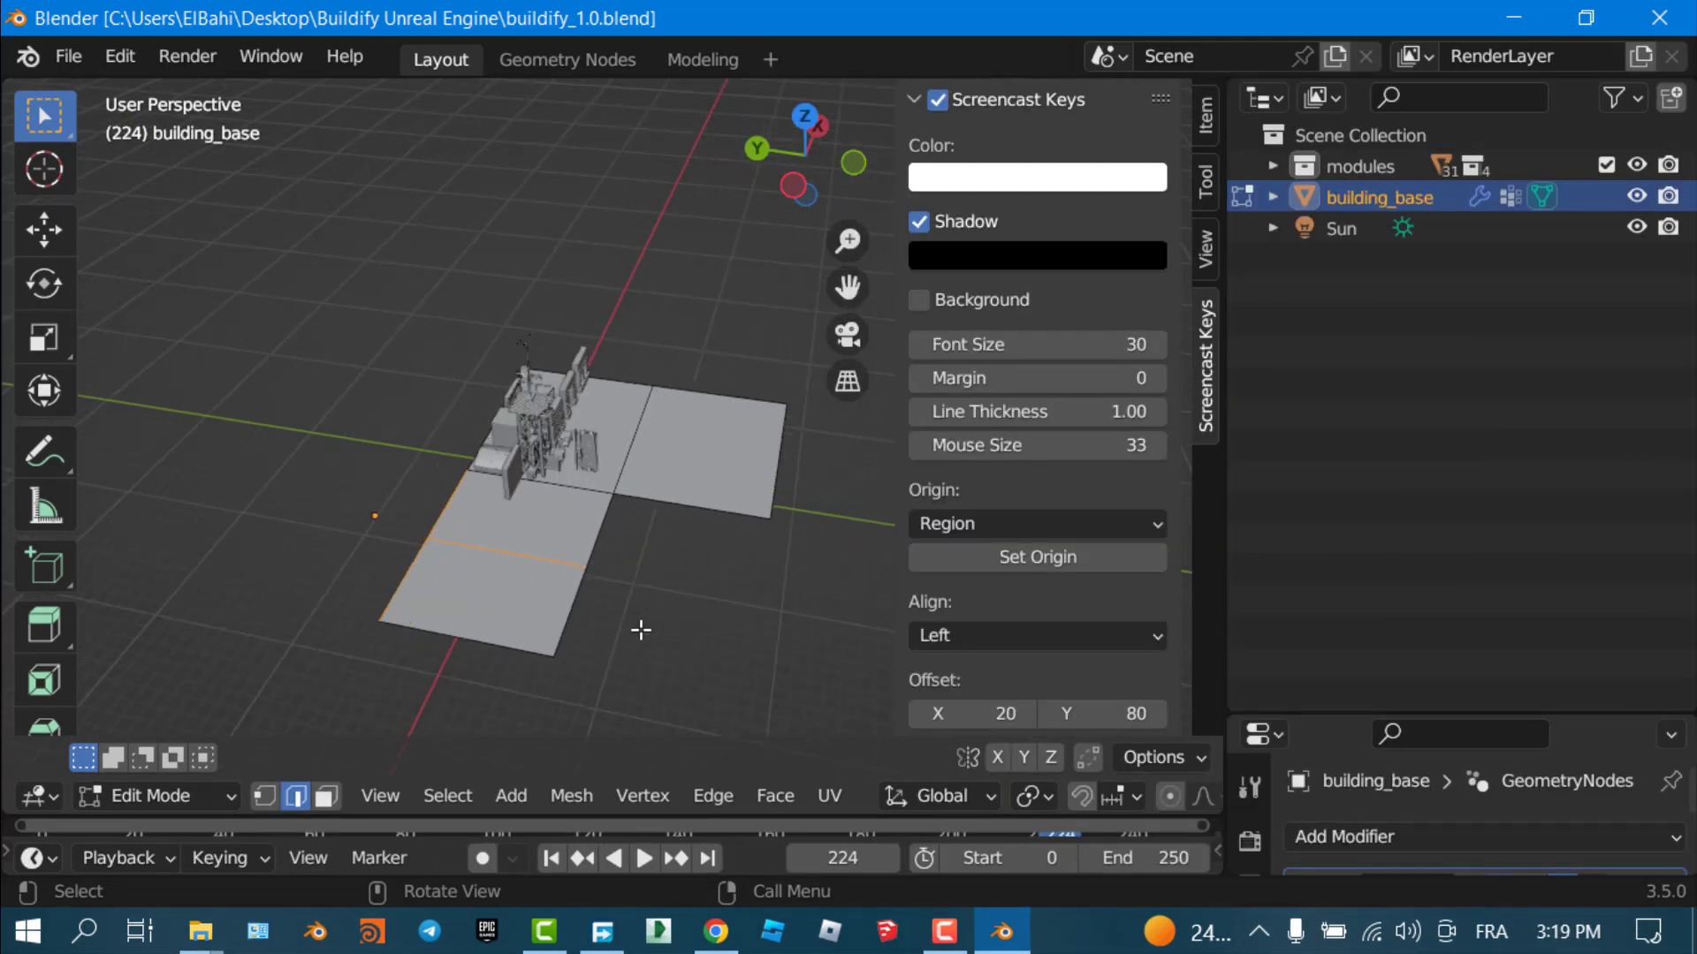
scroll(641, 629, "up", 2)
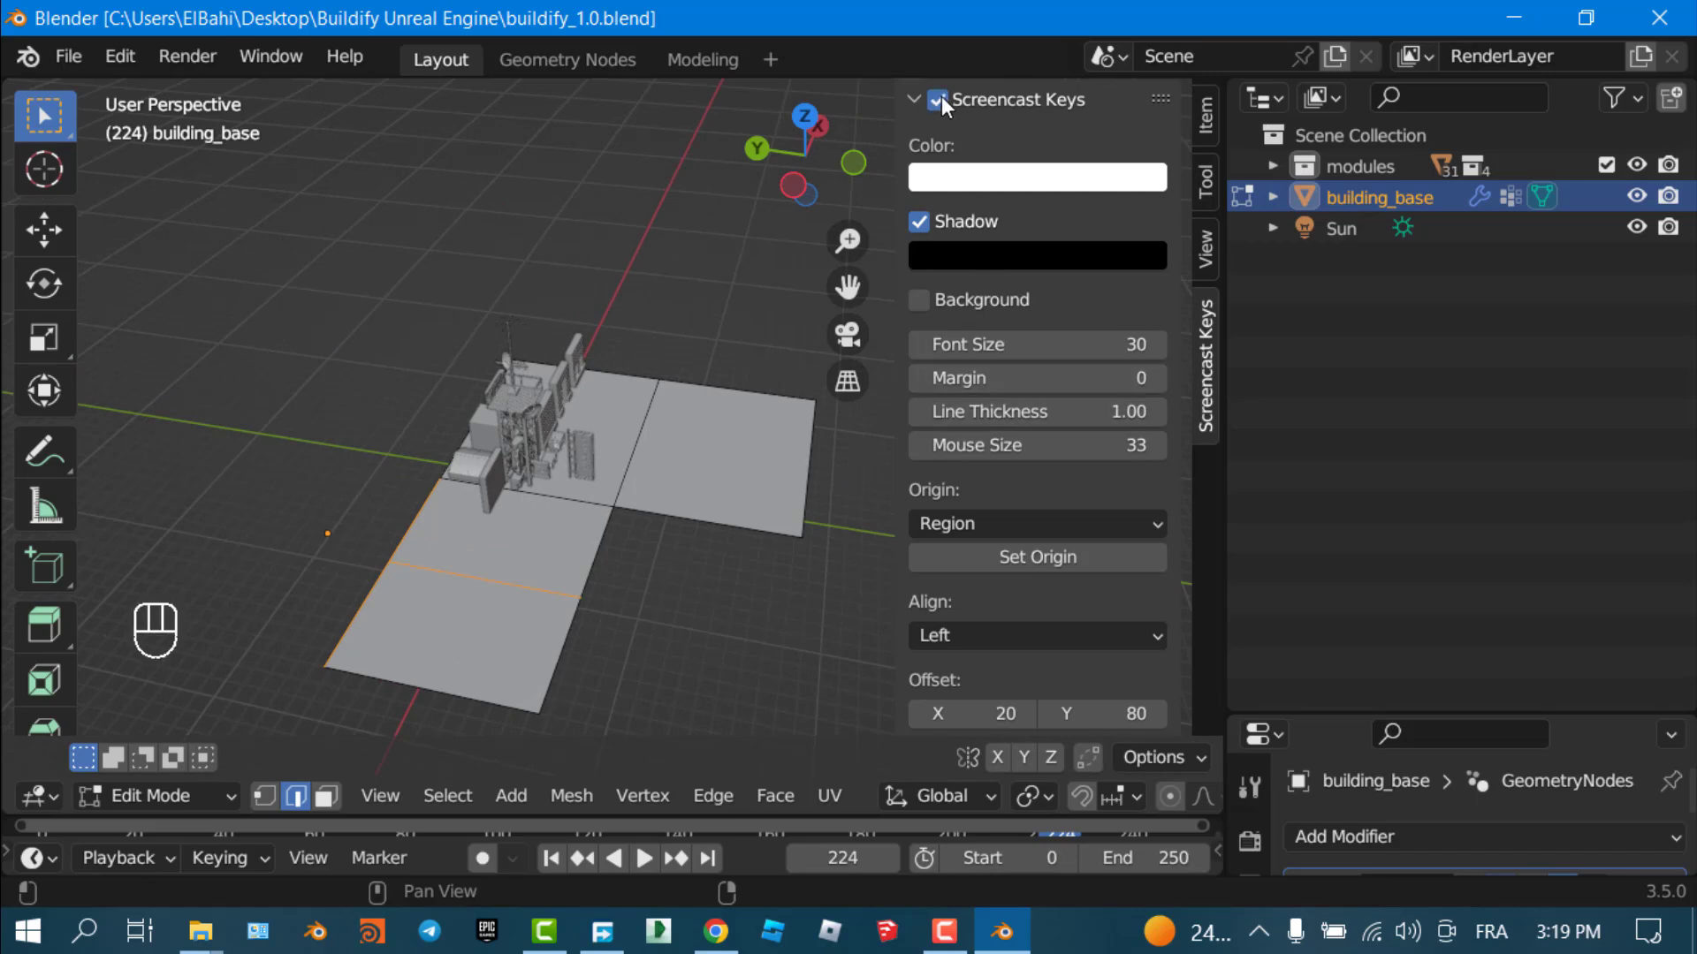
middle_click_drag(628, 645, 586, 511)
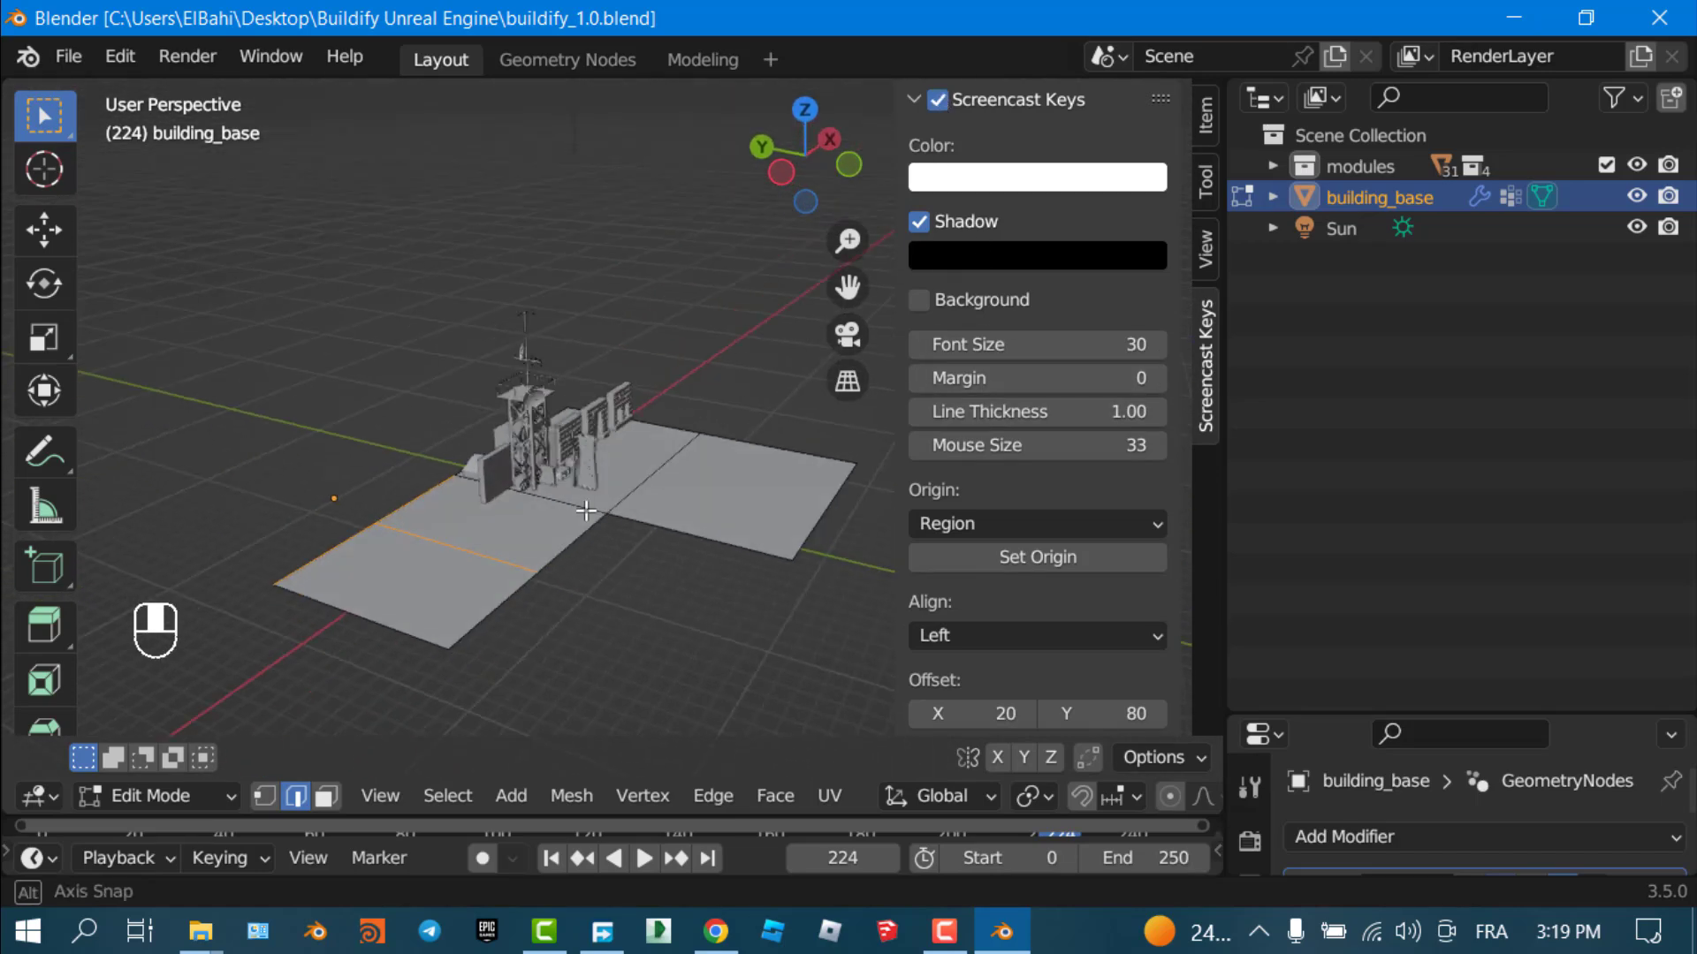
mouse_move(587, 594)
middle_mouse_down()
mouse_move(560, 602)
mouse_move(574, 598)
middle_mouse_up()
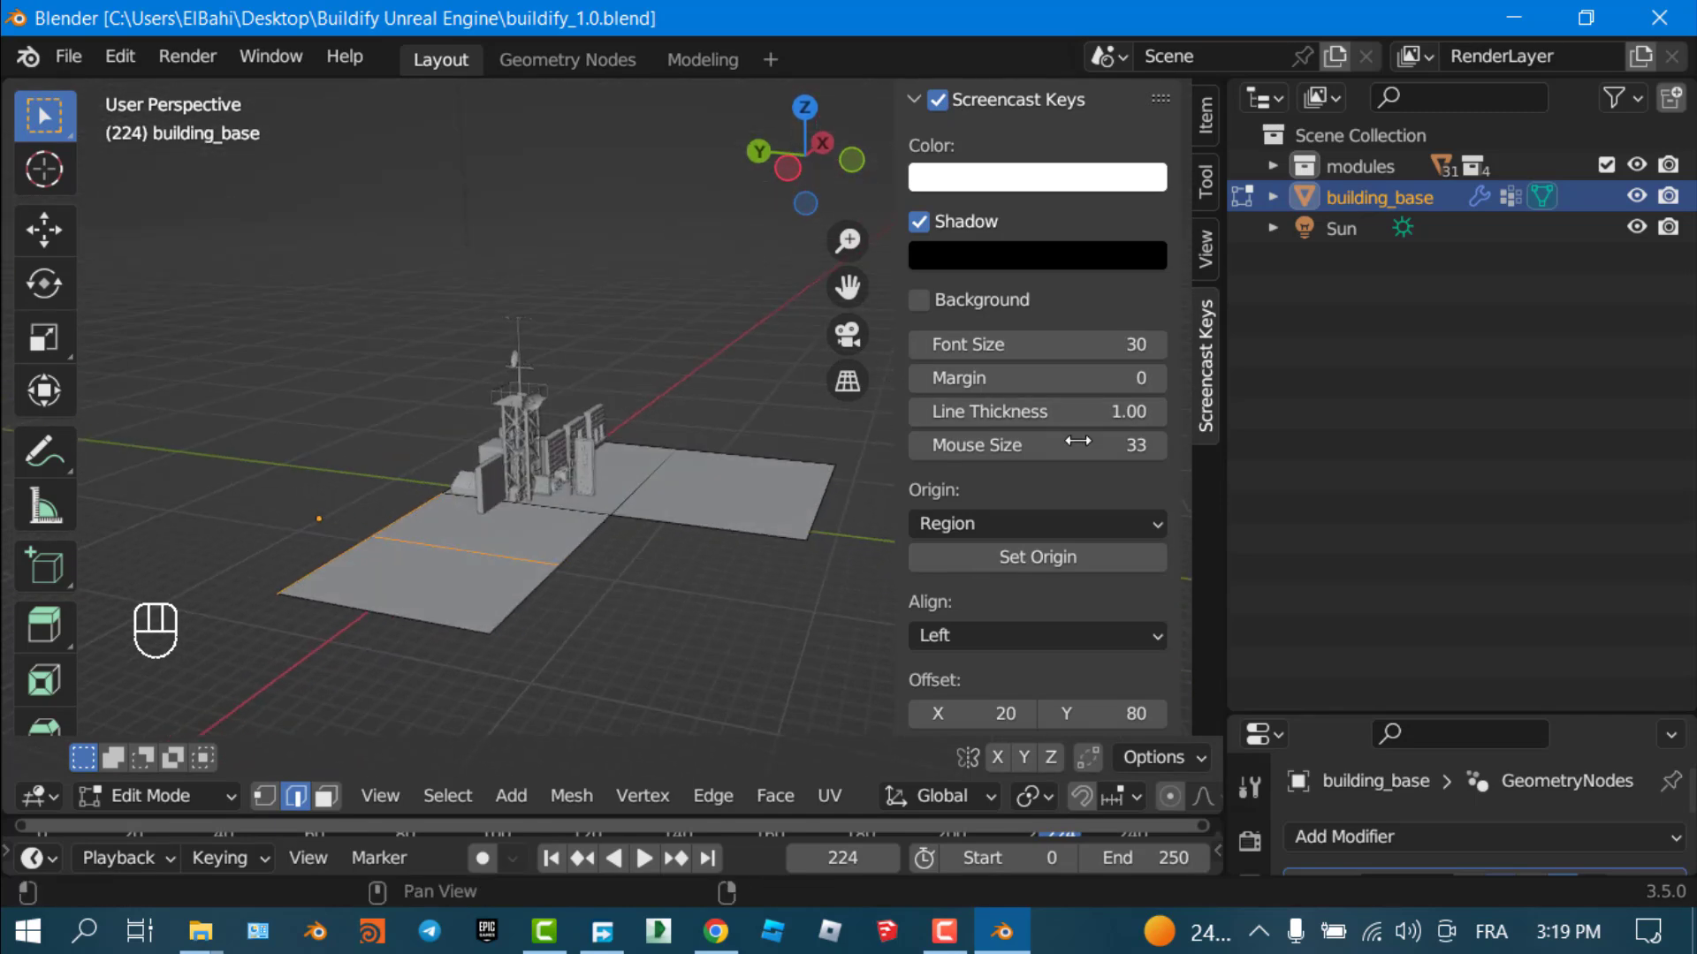
middle_click_drag(610, 364, 562, 639)
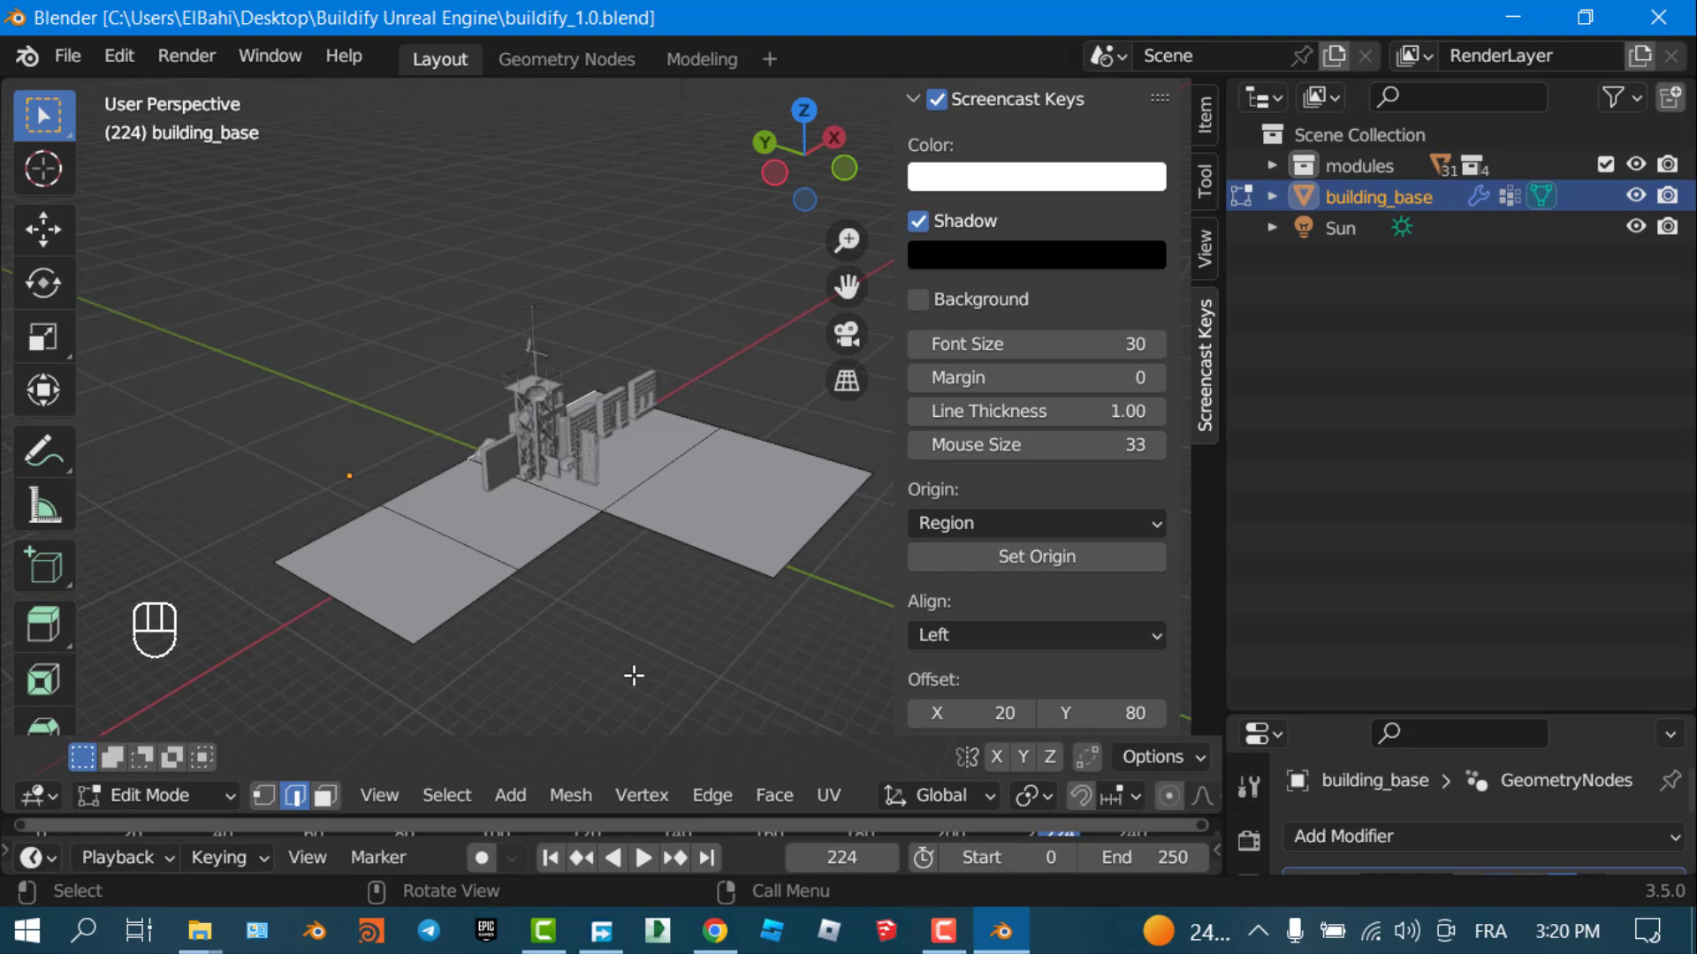
In edge select mode, box-select the outer edge of the lower-left plane
key("1")
key("2")
key("3")
key("1")
key("2")
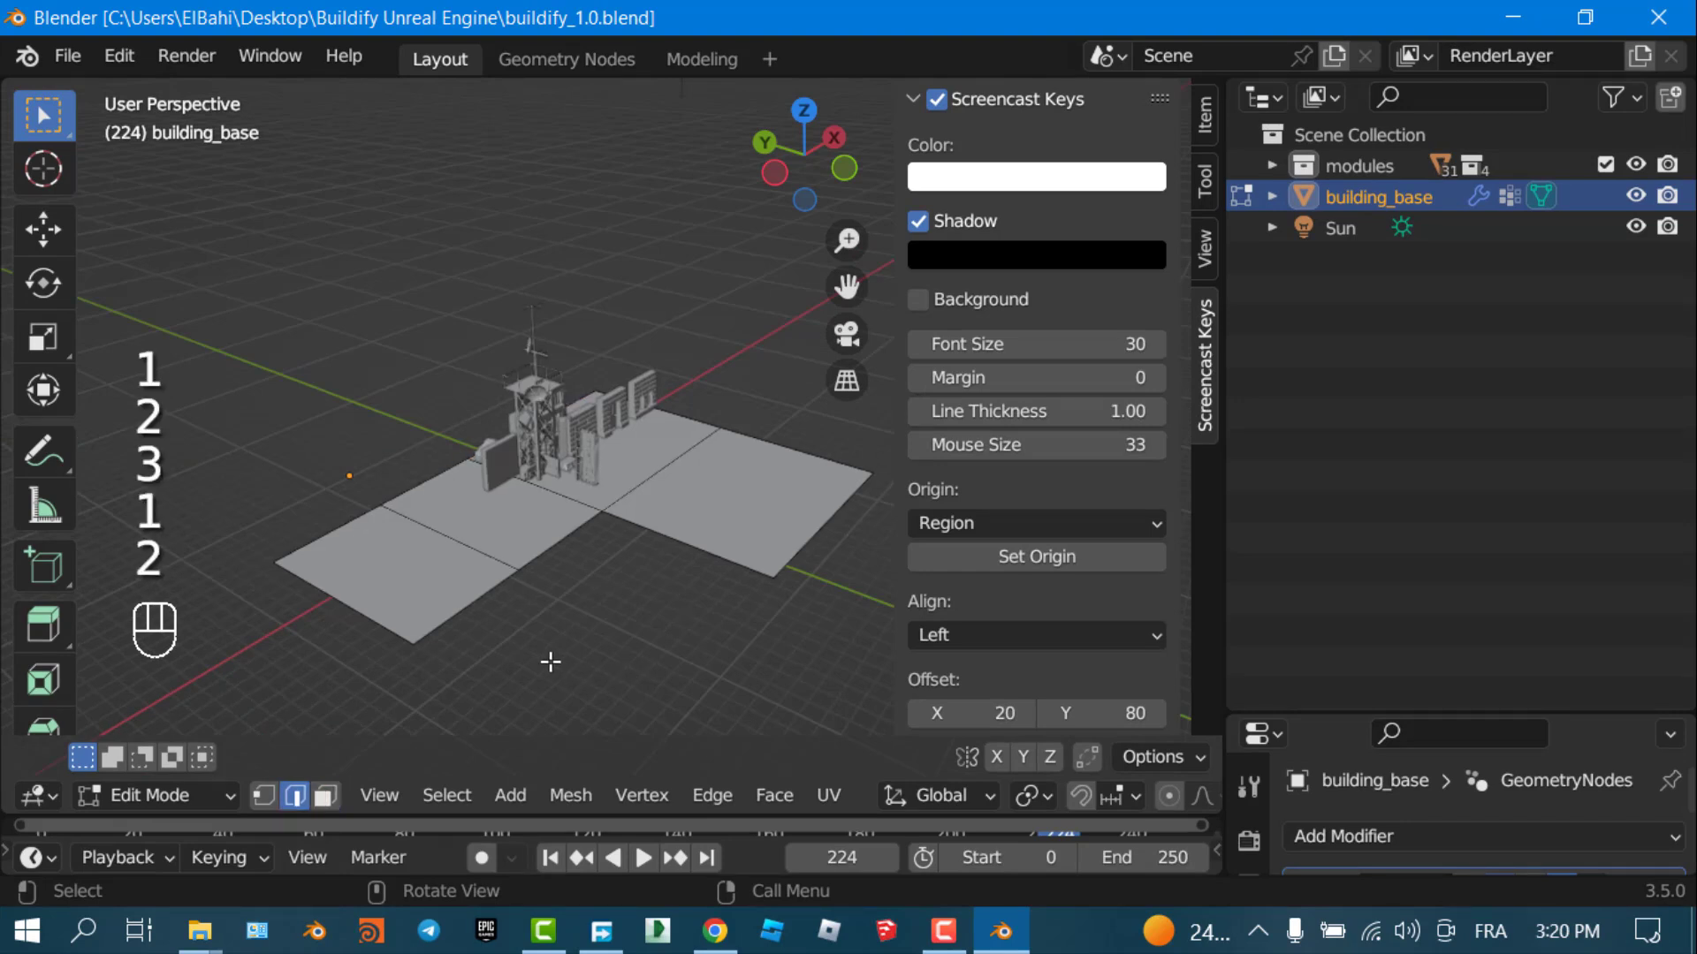
left_click_drag(550, 661, 412, 602)
mouse_move(474, 644)
middle_mouse_down()
mouse_move(549, 655)
mouse_move(456, 616)
middle_mouse_up()
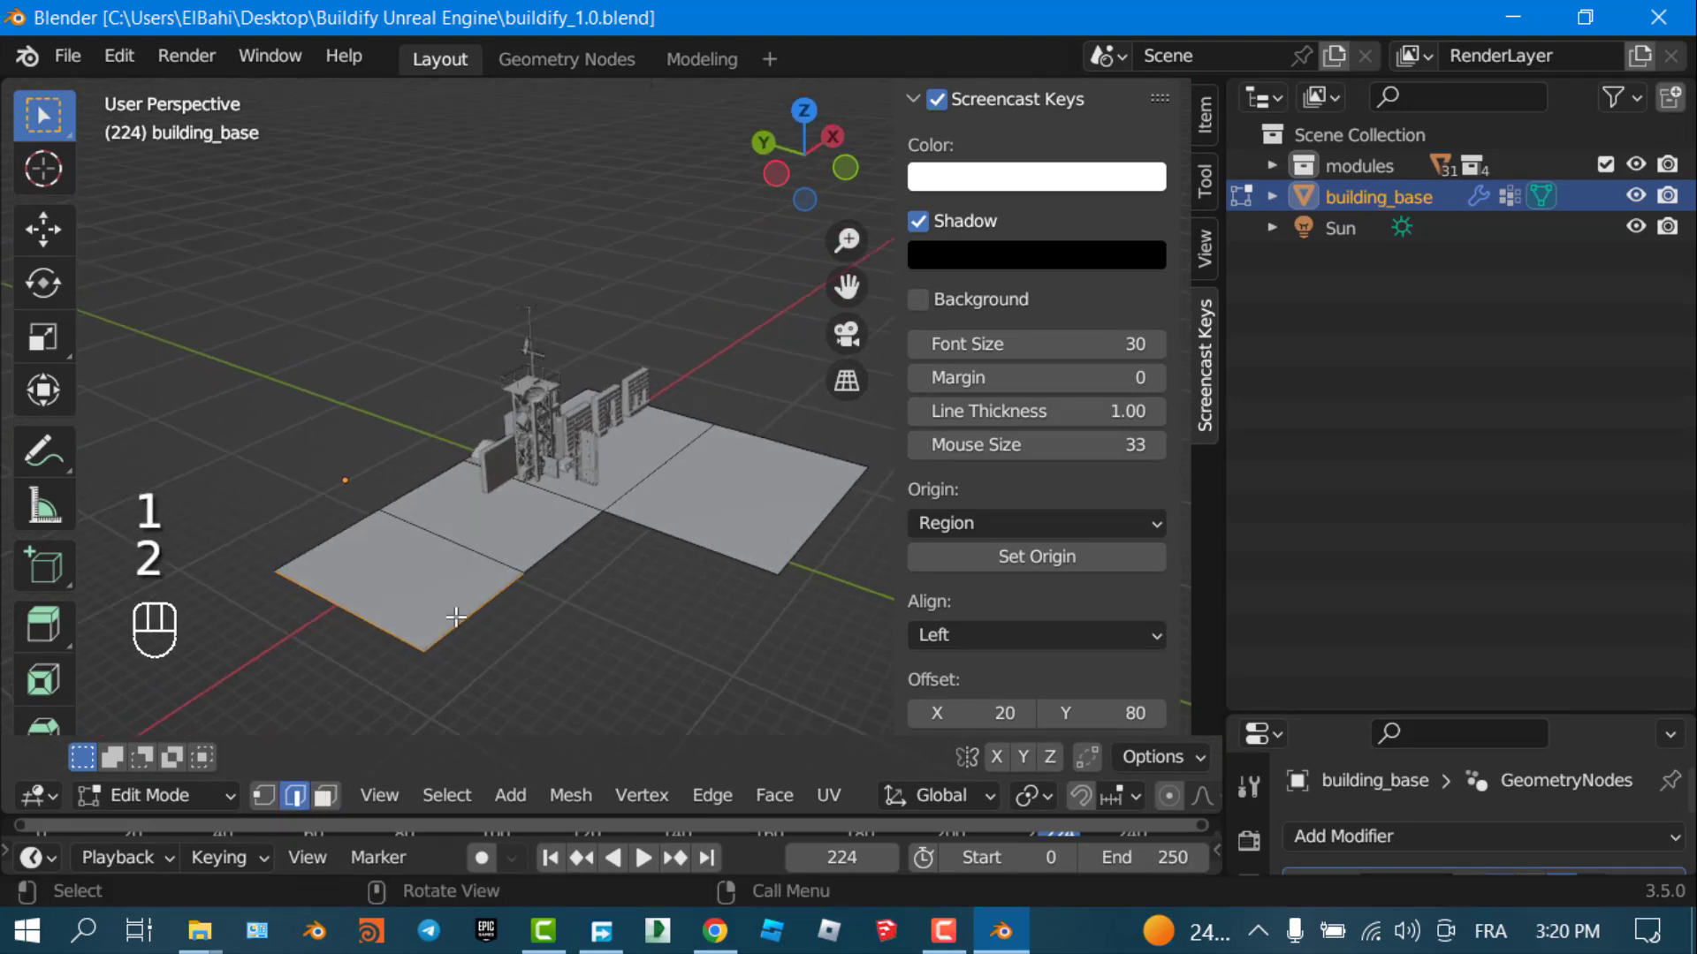
scroll(531, 631, "up", 4)
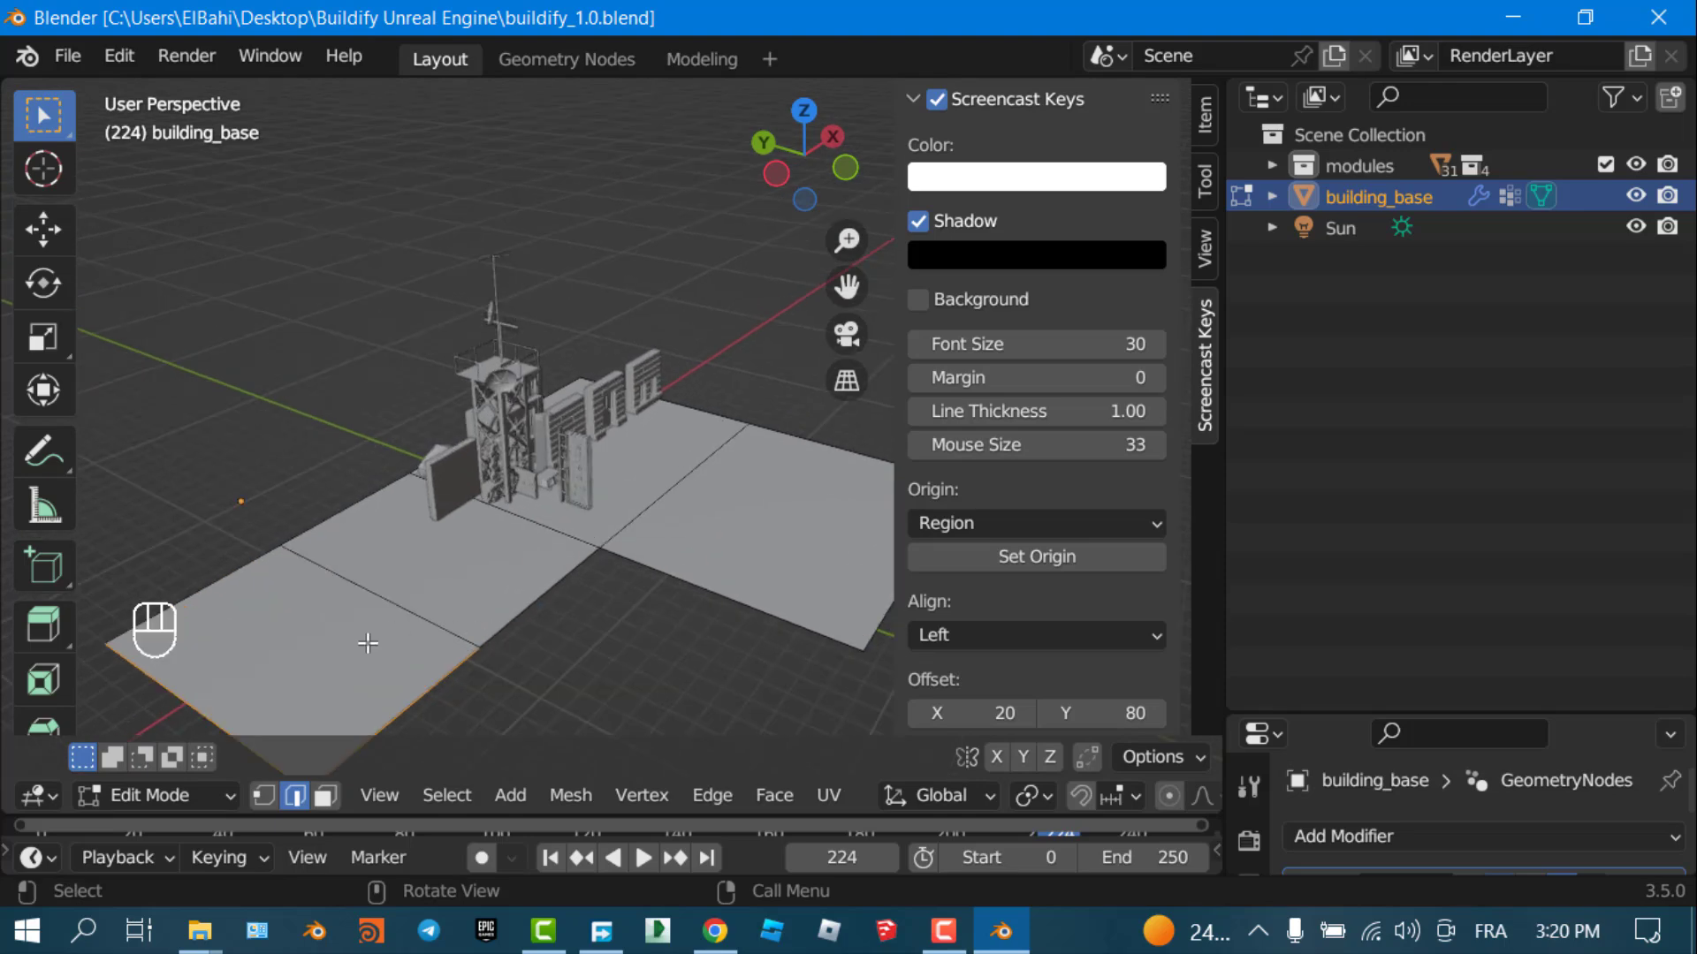
scroll(533, 678, "down", 3)
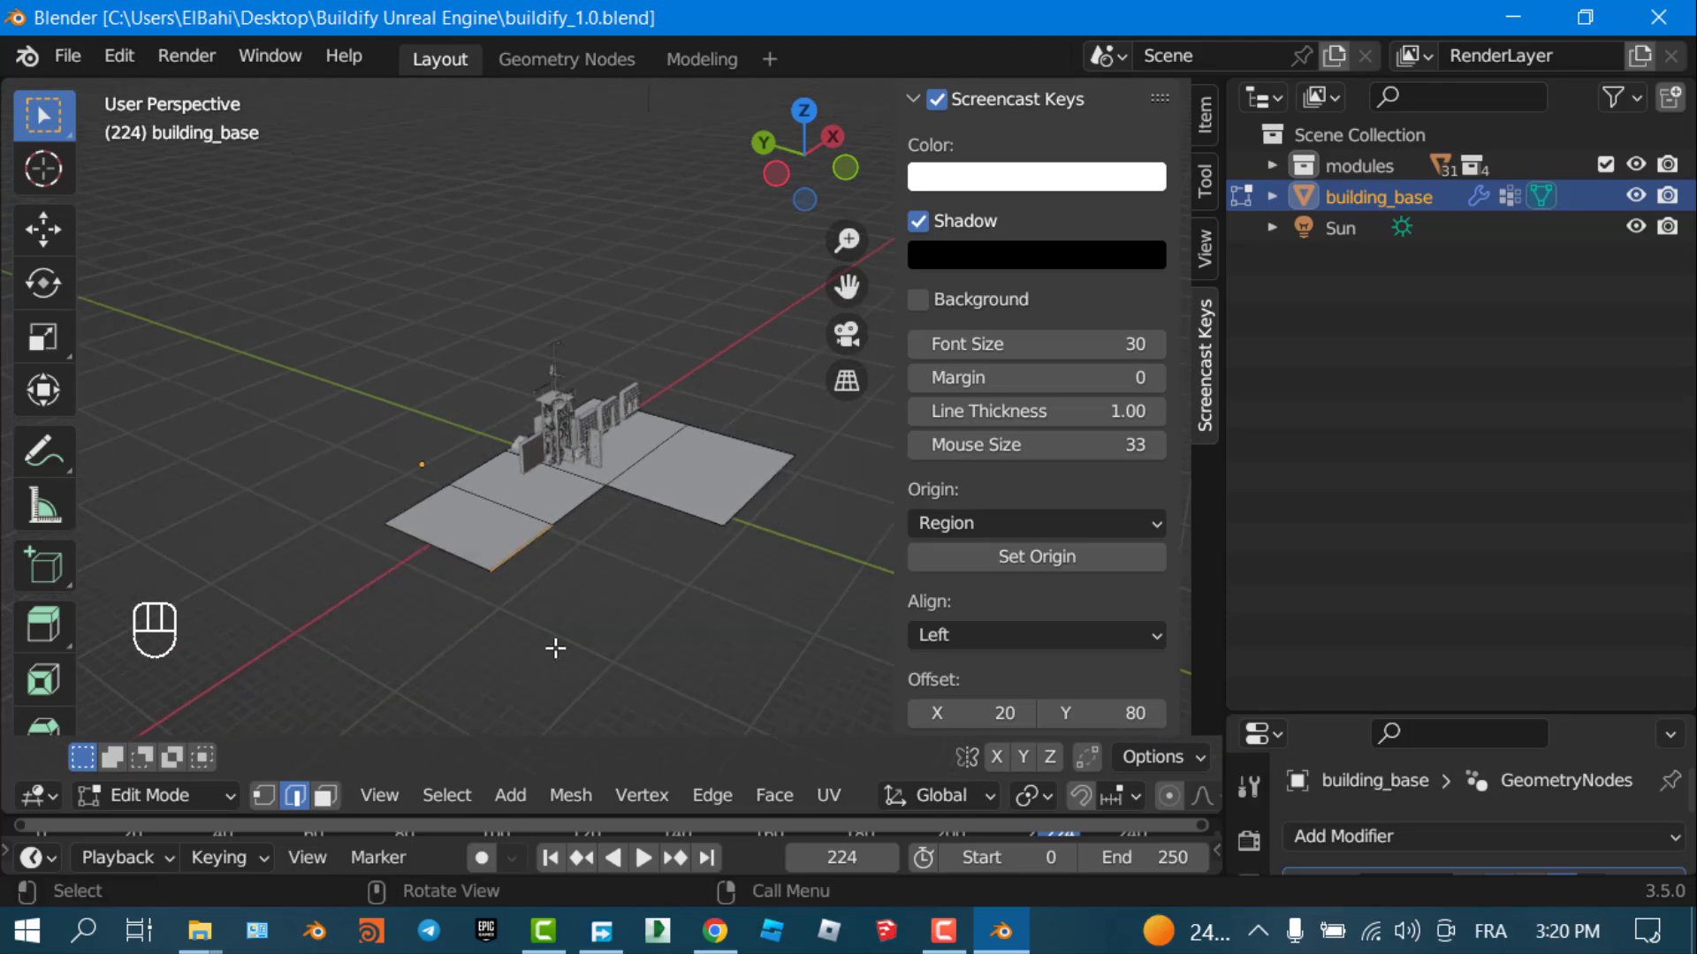
middle_click_drag(556, 648, 582, 605)
Extrude the selected edge along the Y axis into a new flat strip
key("e")
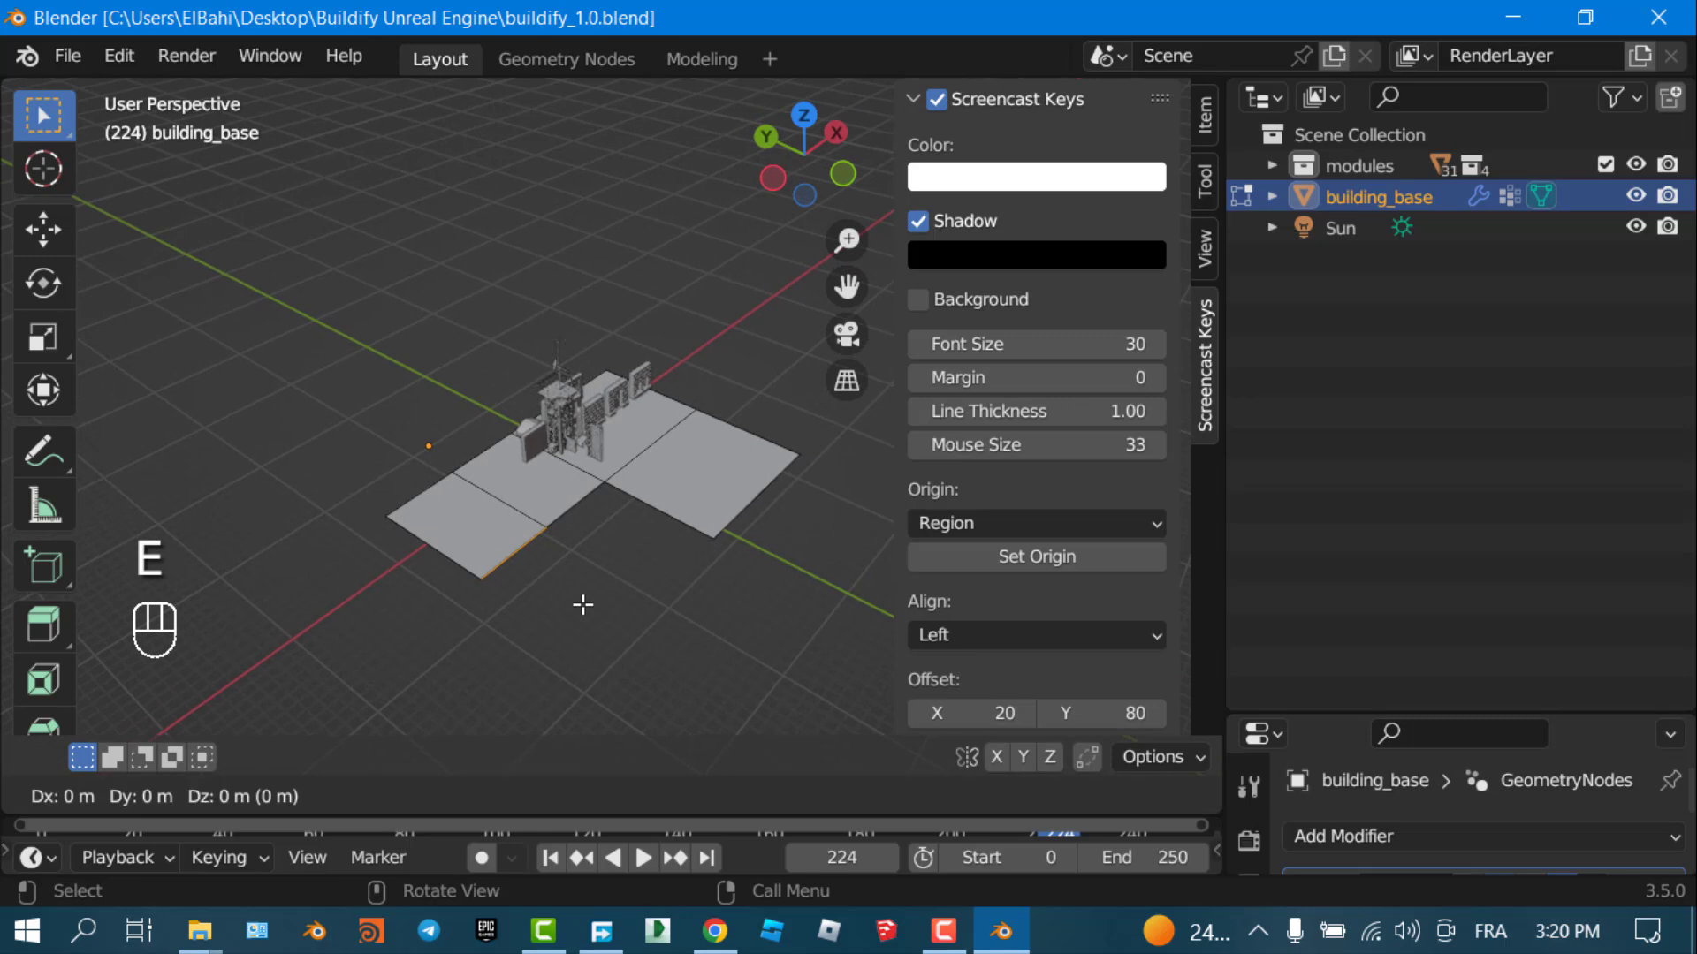
key("y")
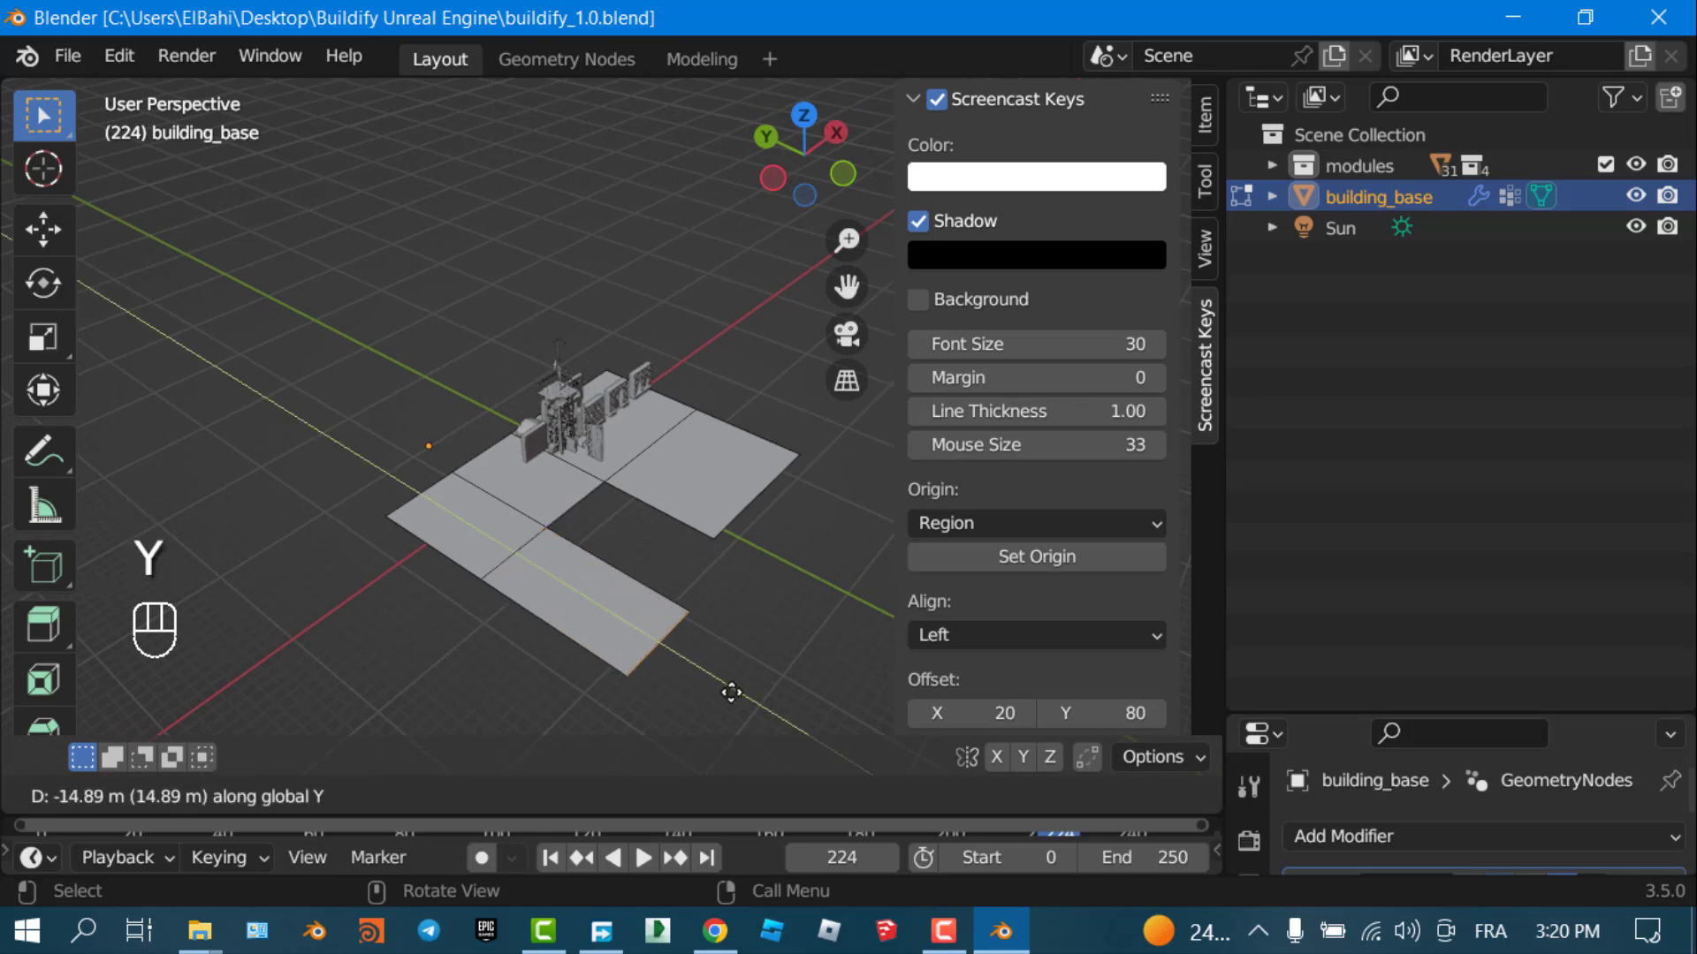
middle_click(831, 742)
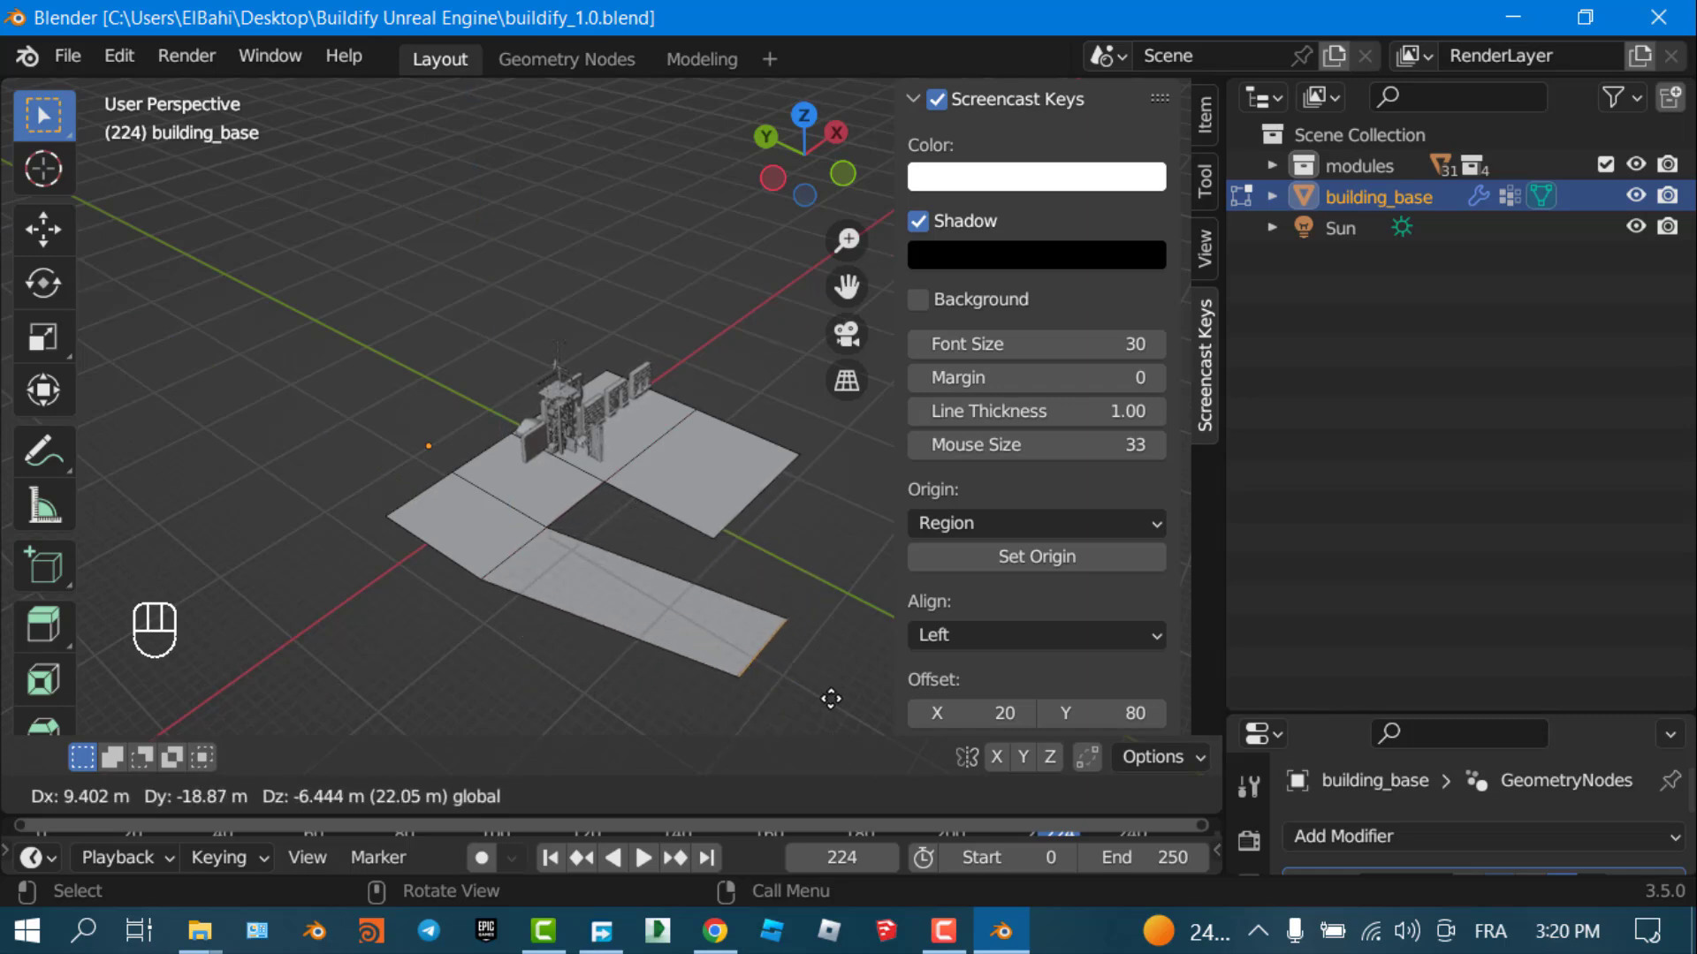
key("Escape")
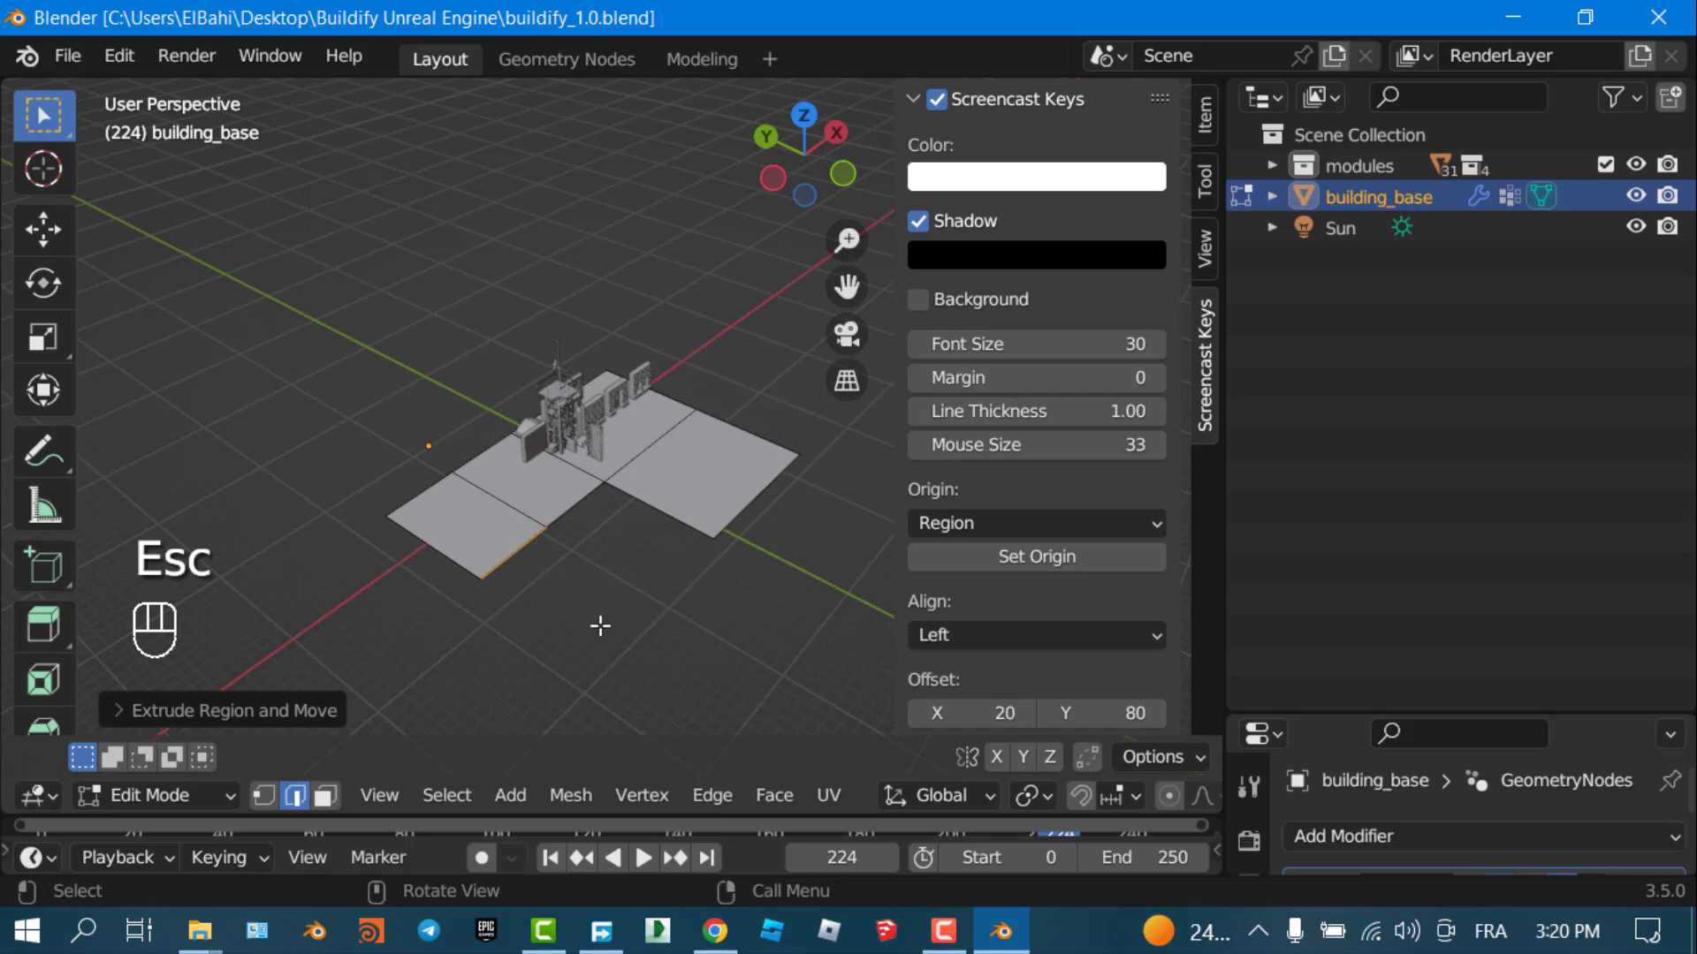
key("e")
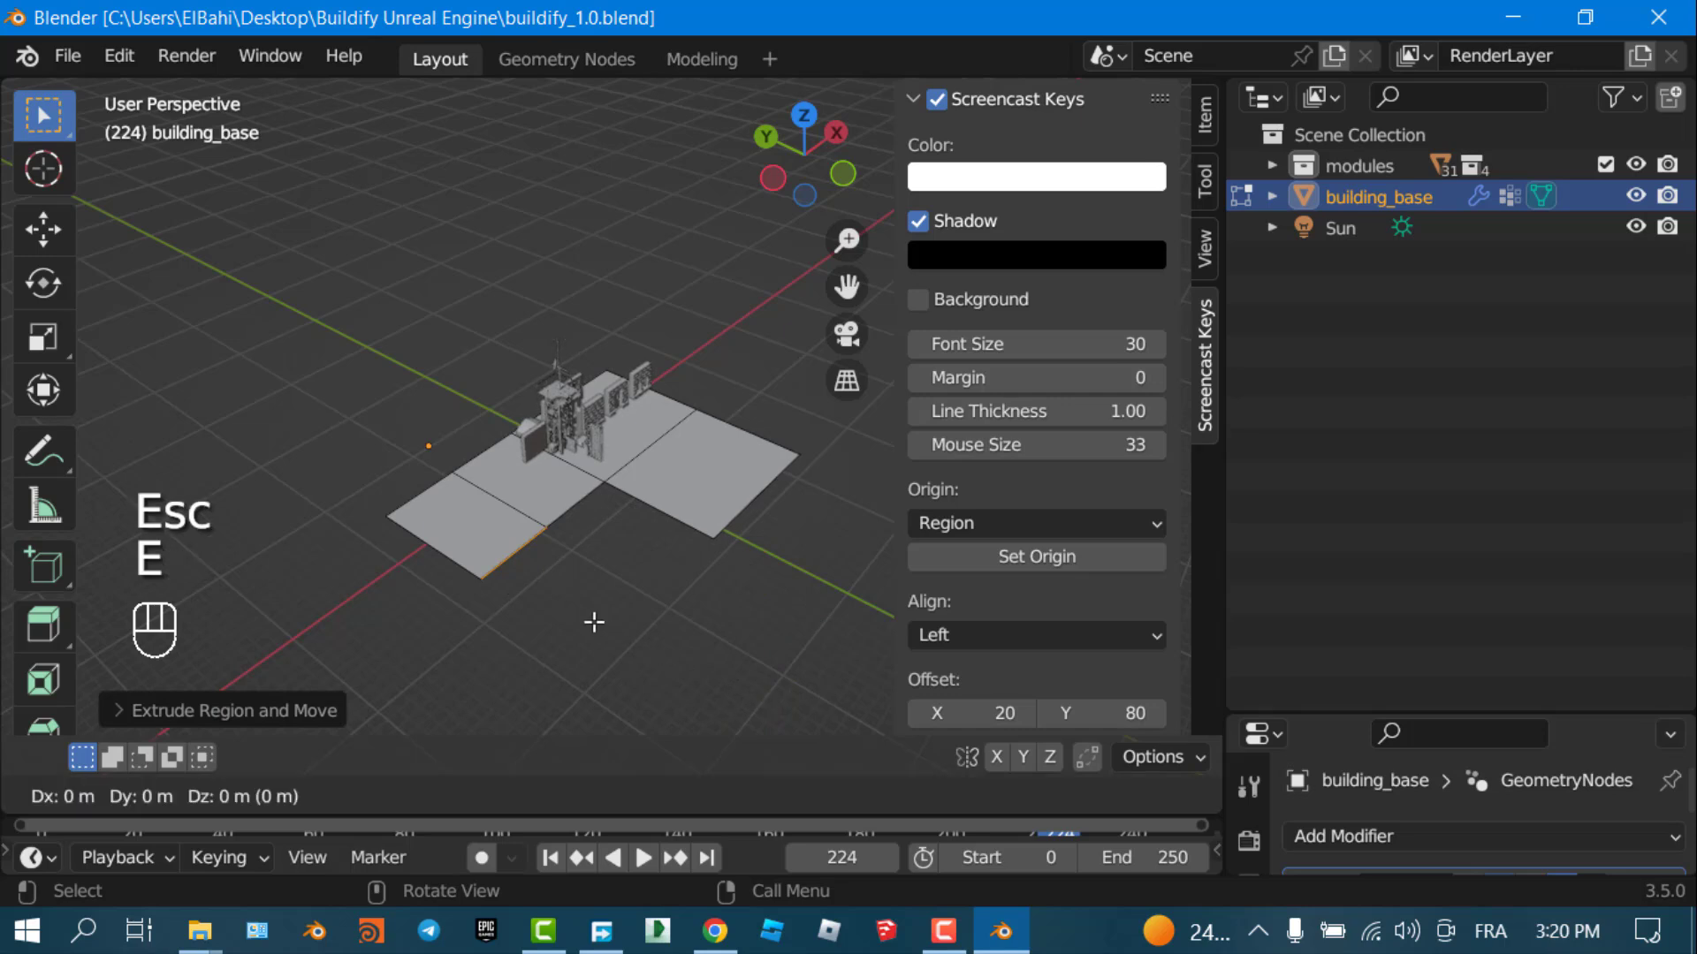
key("Escape")
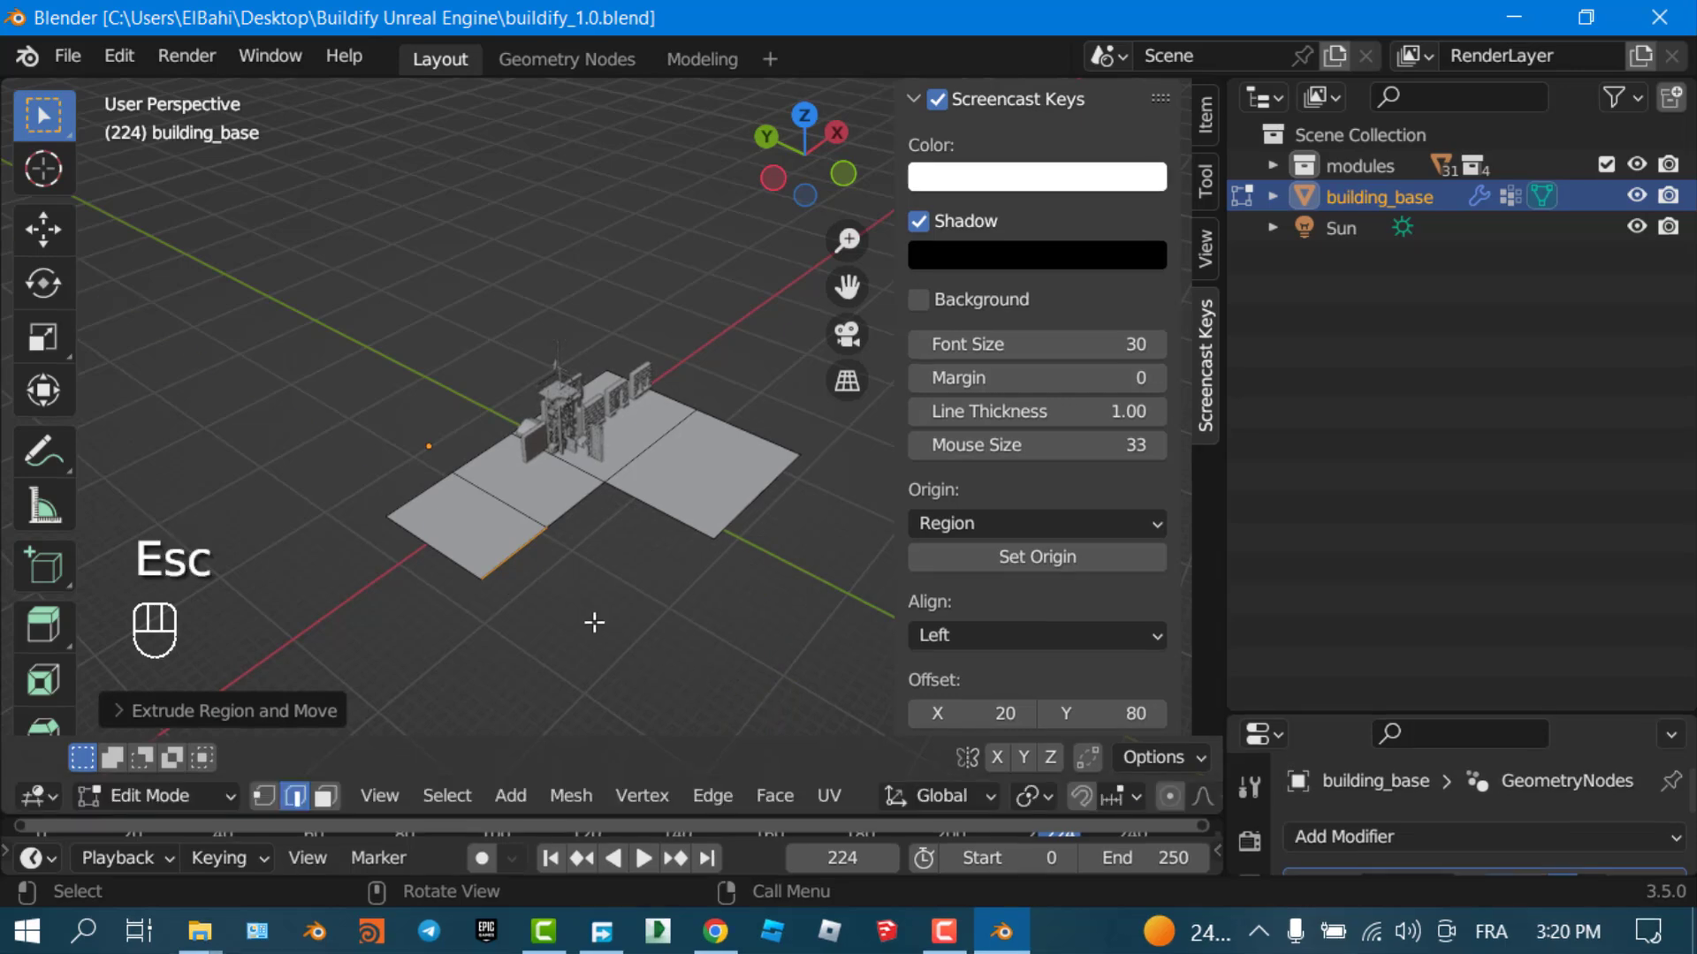
key("e")
key("y")
key("Return")
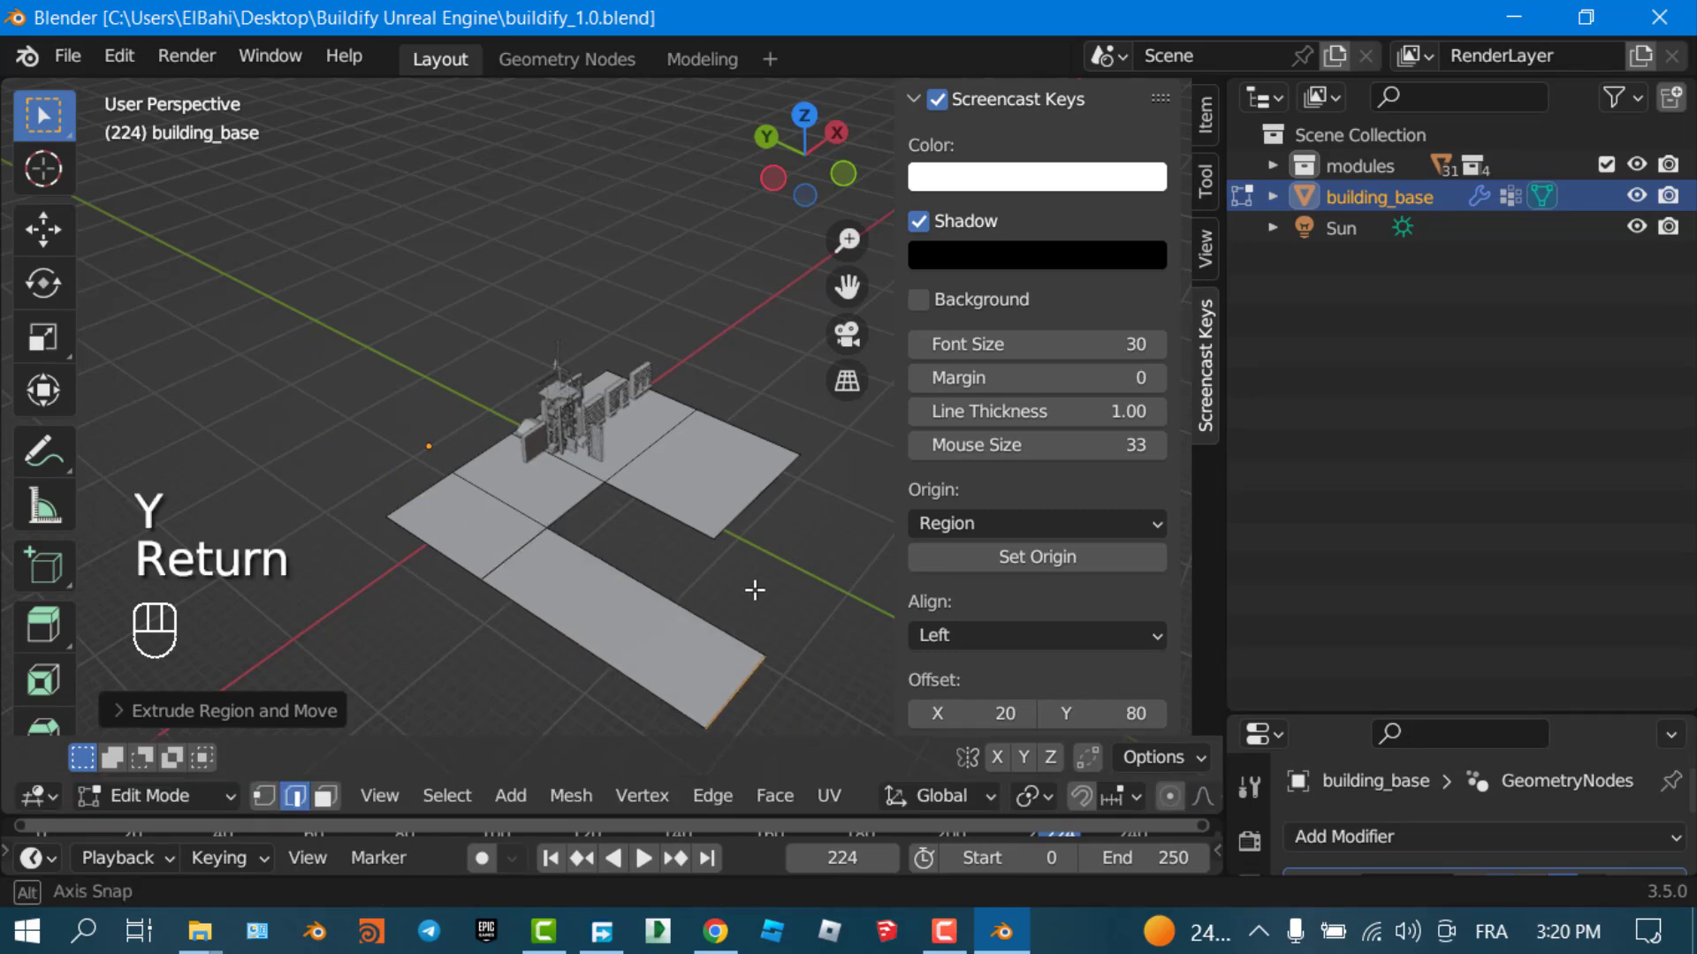
middle_click_drag(753, 587, 1413, 720)
left_click_drag(1444, 709, 1444, 345)
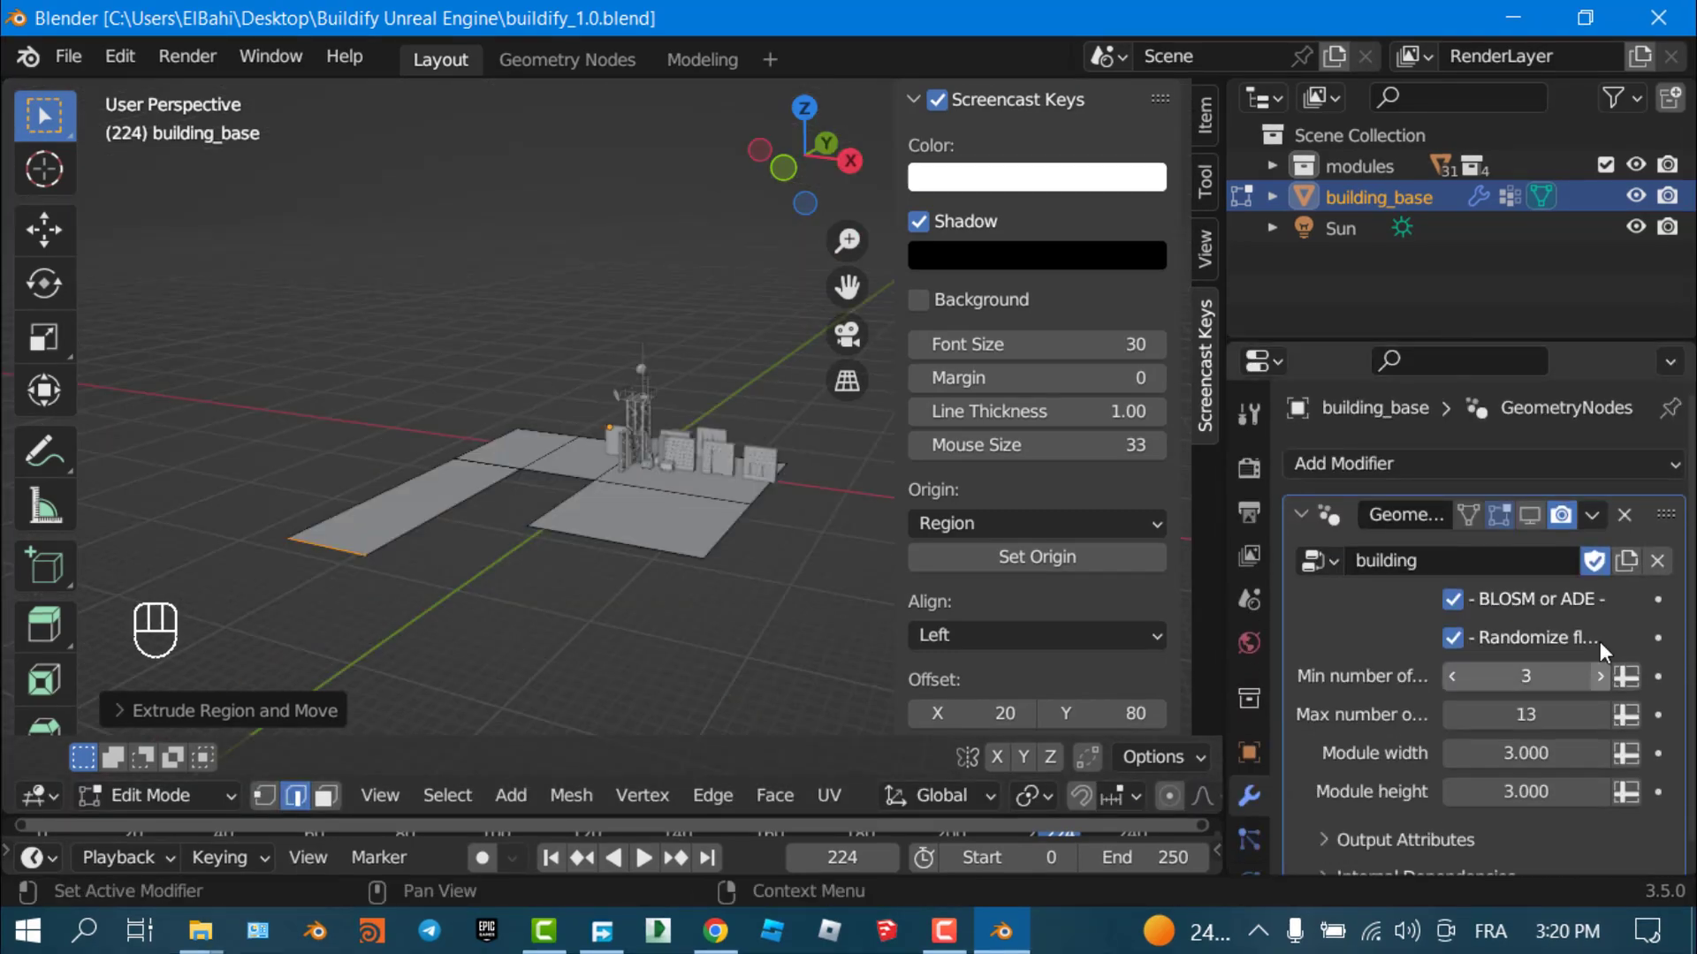
Turn on the GeometryNodes modifier's Edit Mode display so the Buildify building regenerates over the extended base
left_click(1530, 512)
middle_click_drag(742, 442, 539, 432)
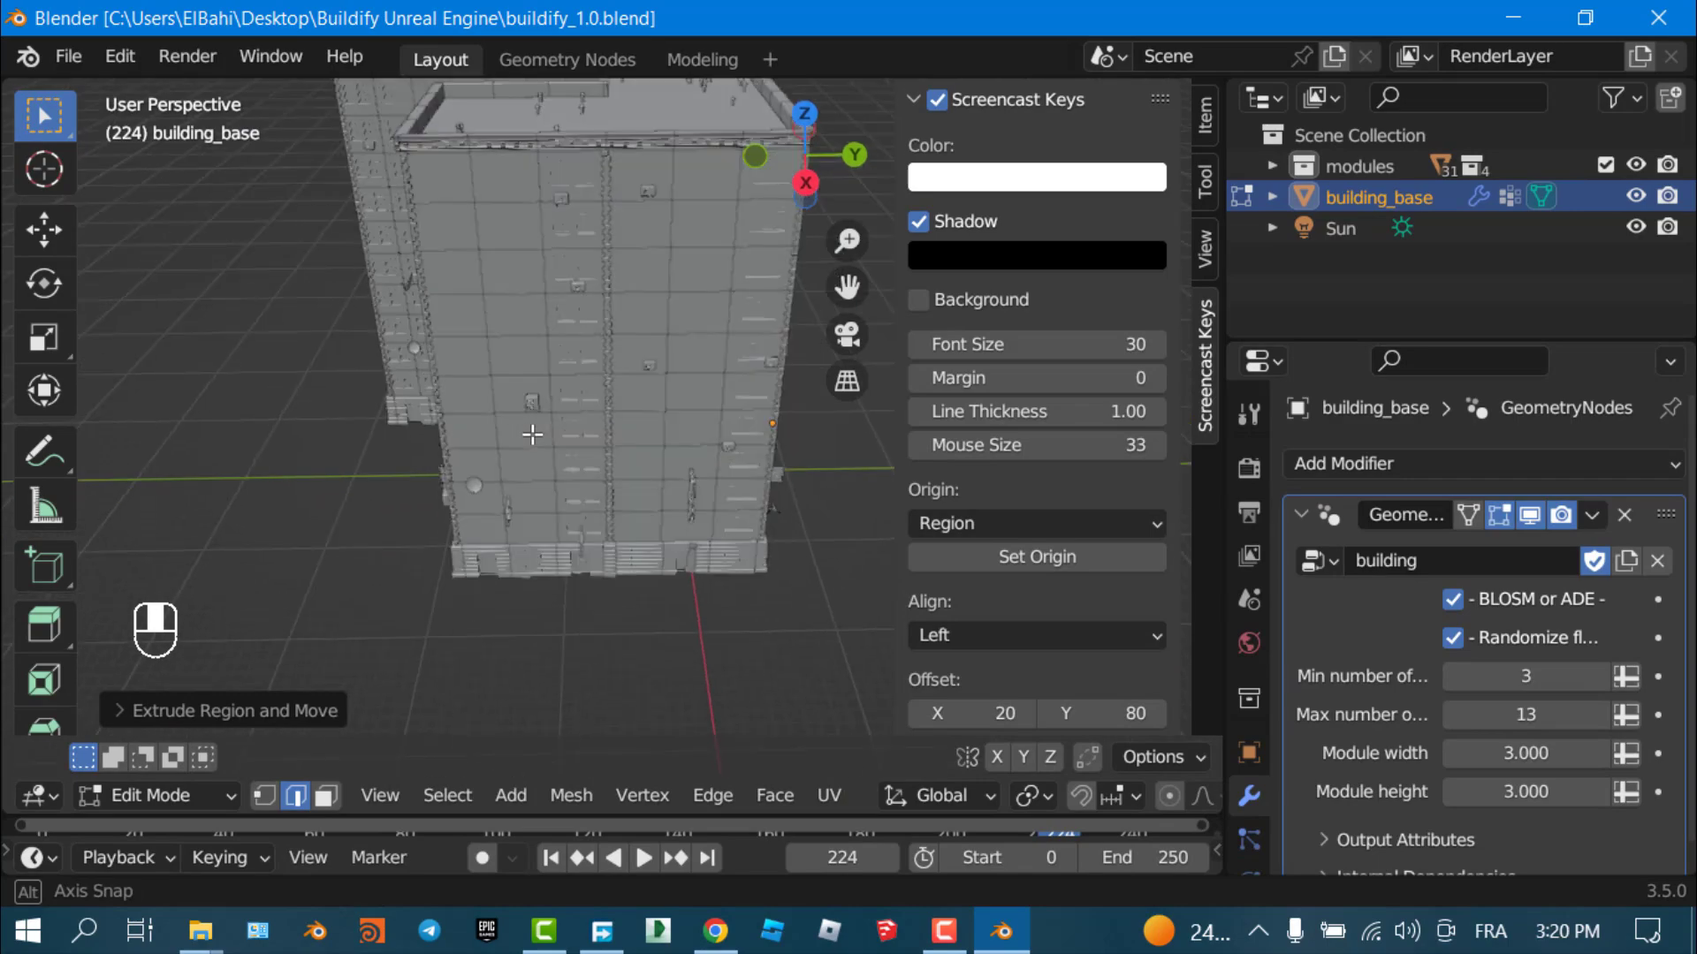
middle_click_drag(383, 454, 530, 415)
scroll(720, 405, "down", 2)
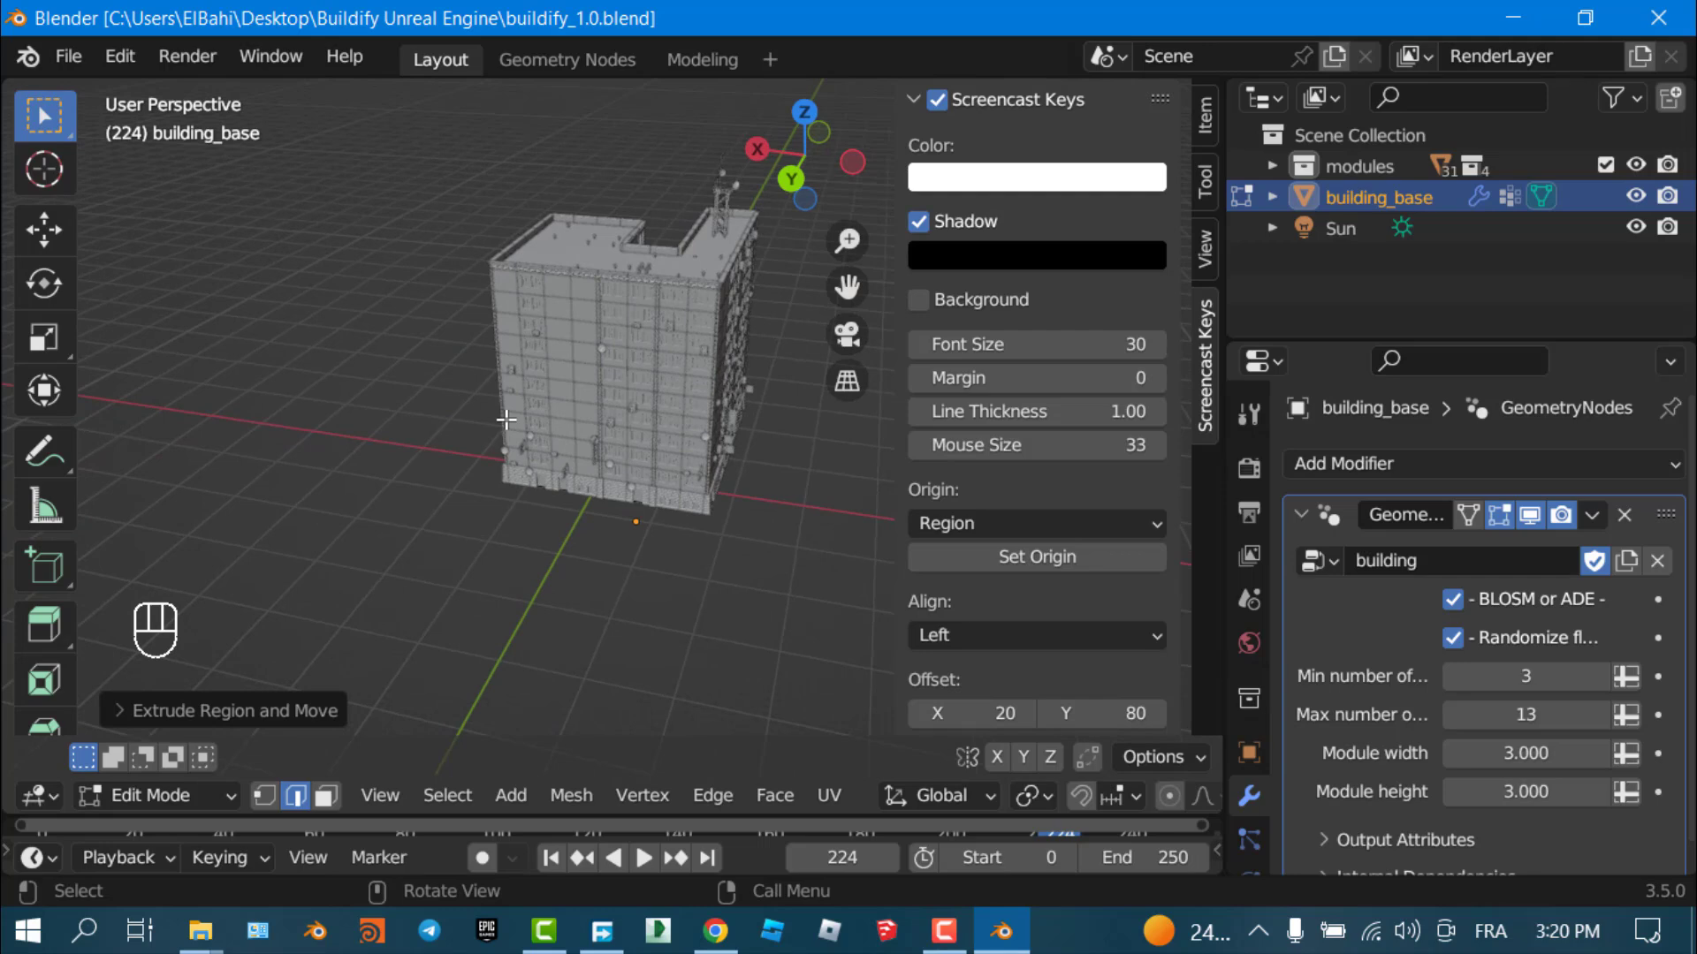
left_click_drag(1223, 394, 922, 394)
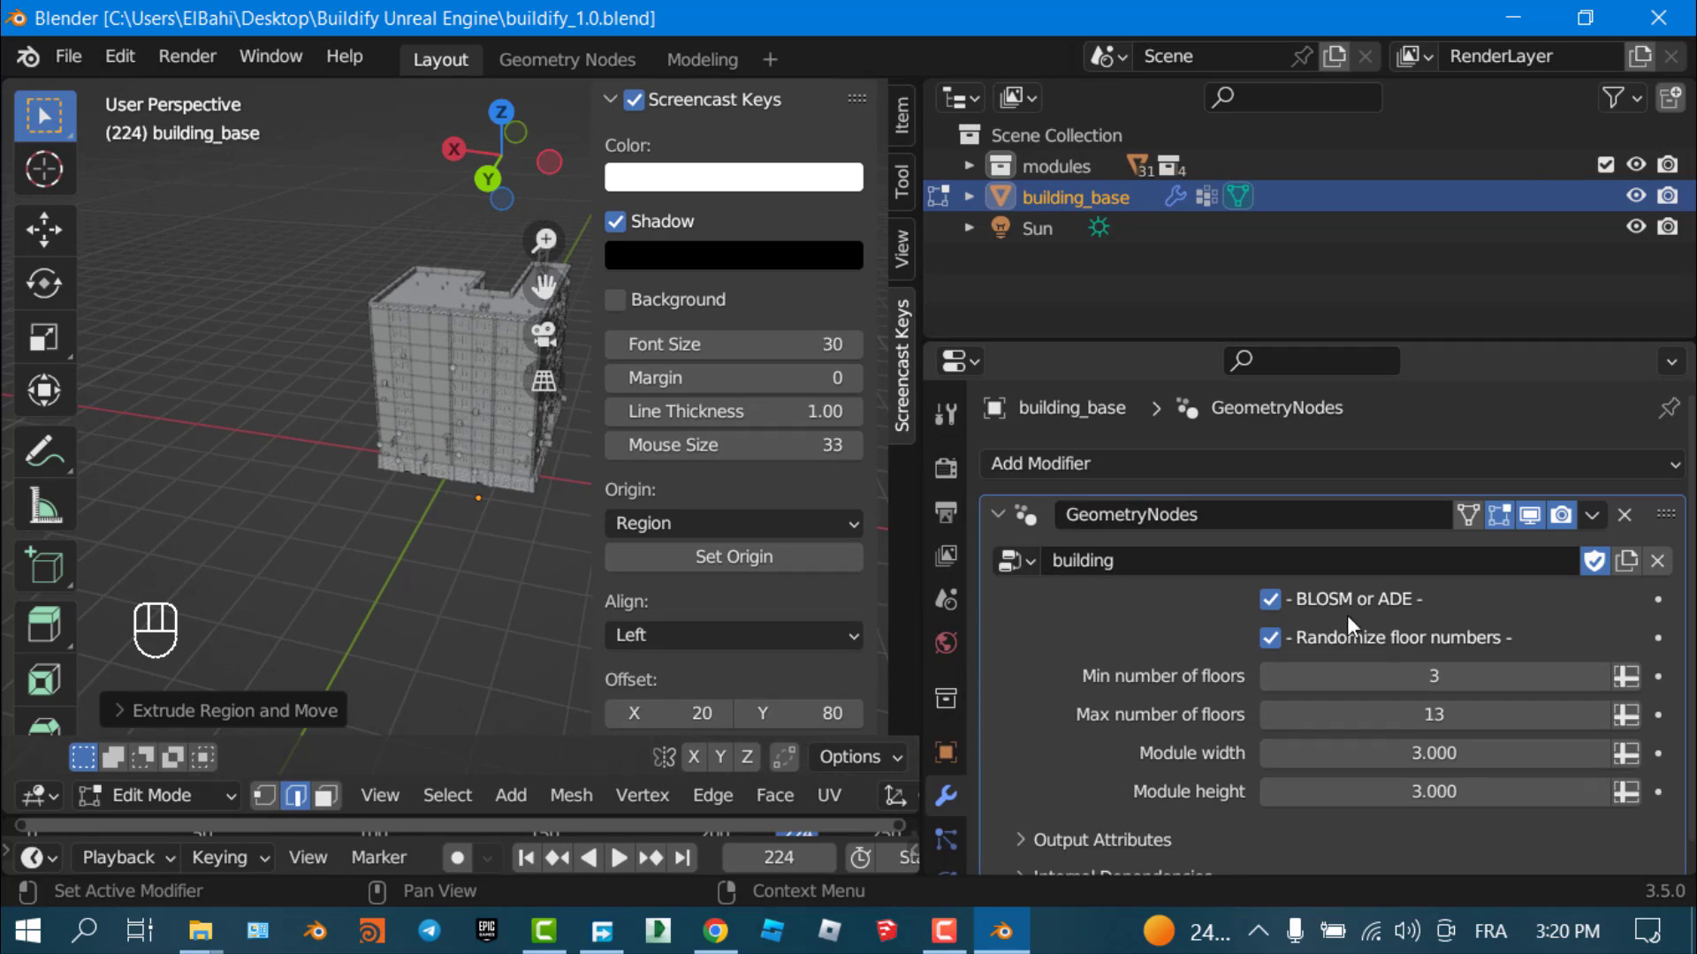
left_click_drag(921, 447, 1323, 451)
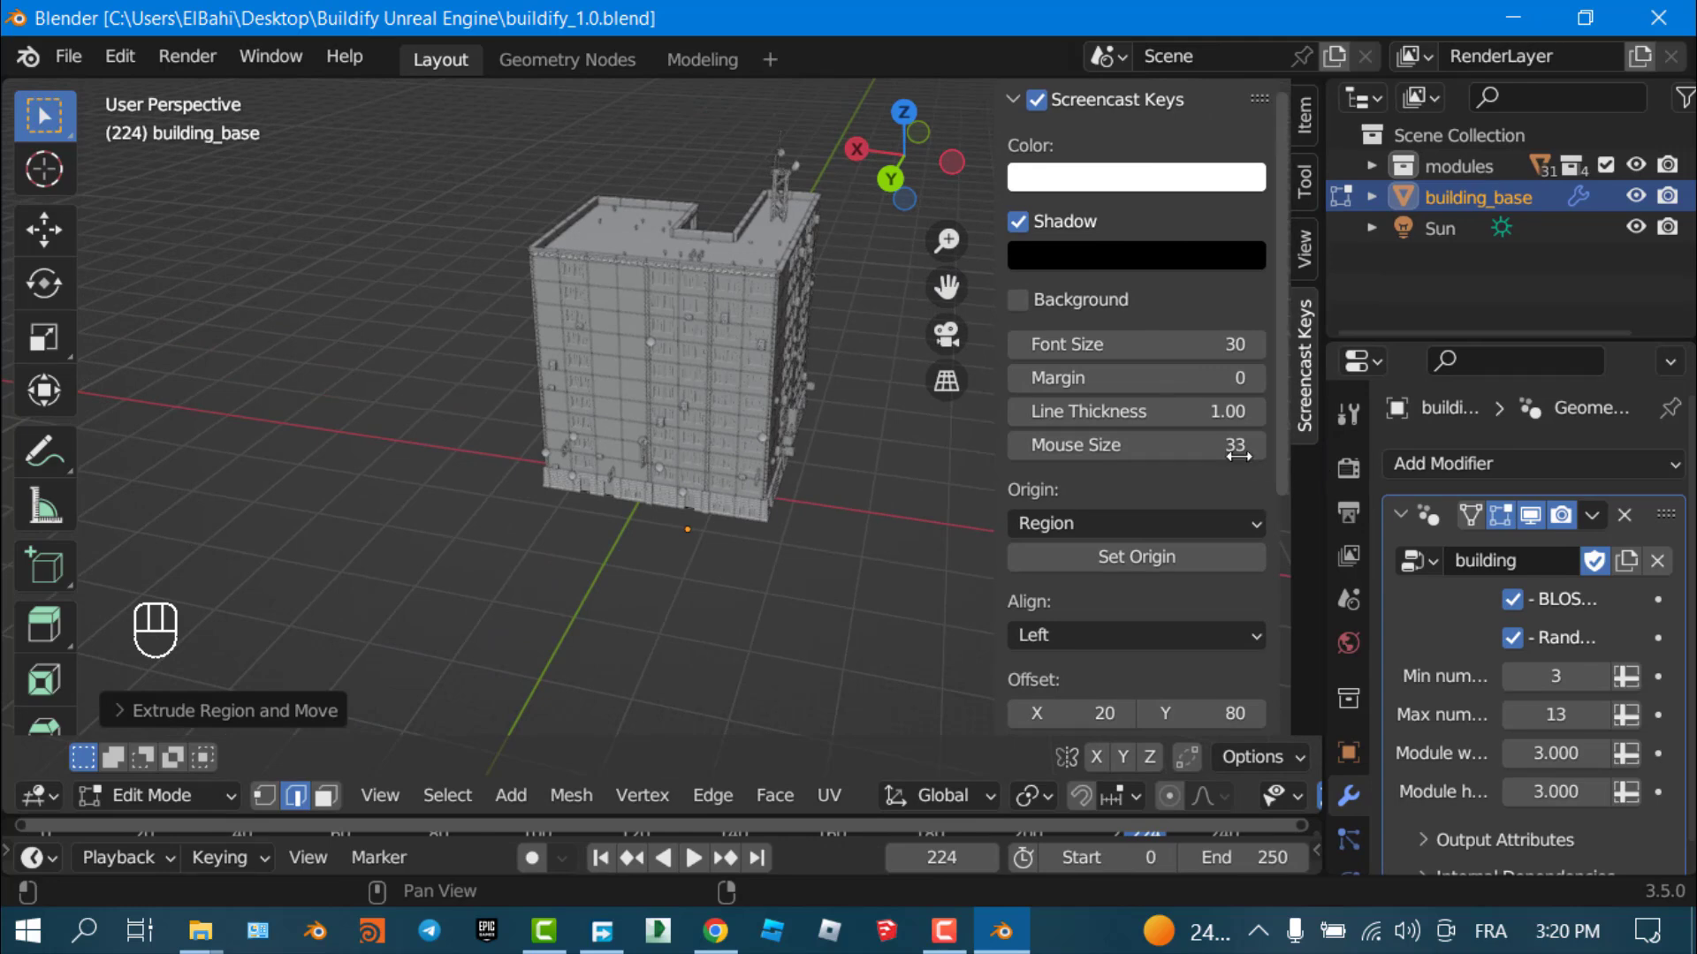
middle_click_drag(839, 330, 791, 488)
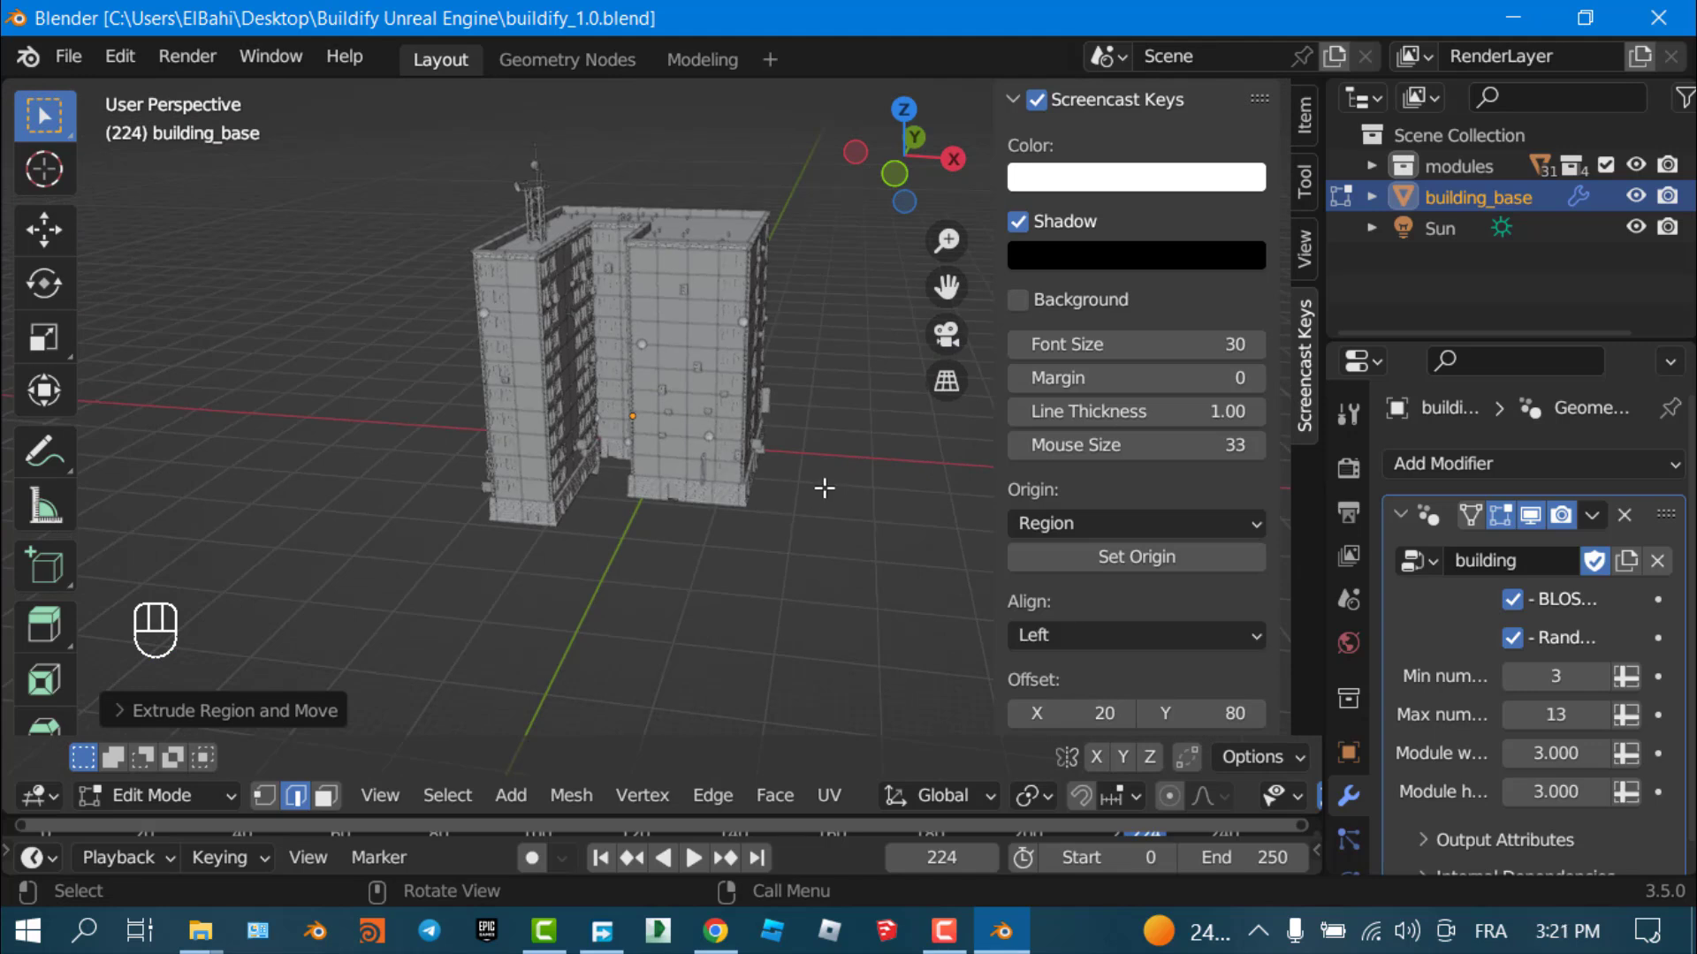
left_click(201, 931)
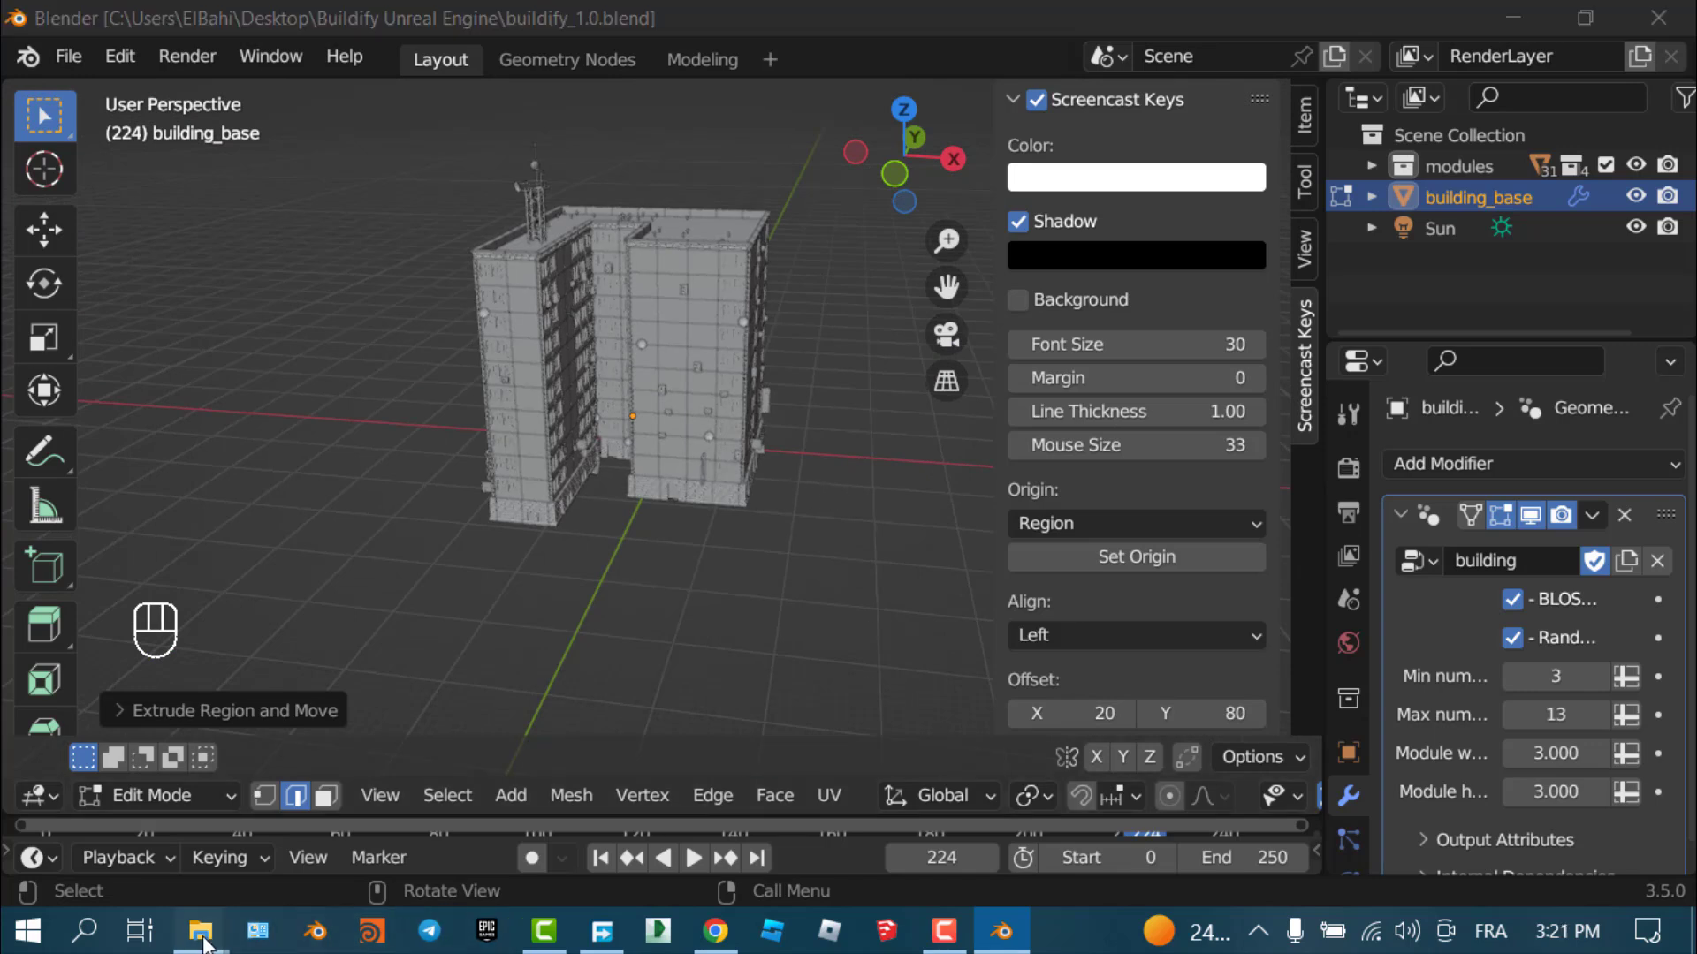
left_click(792, 822)
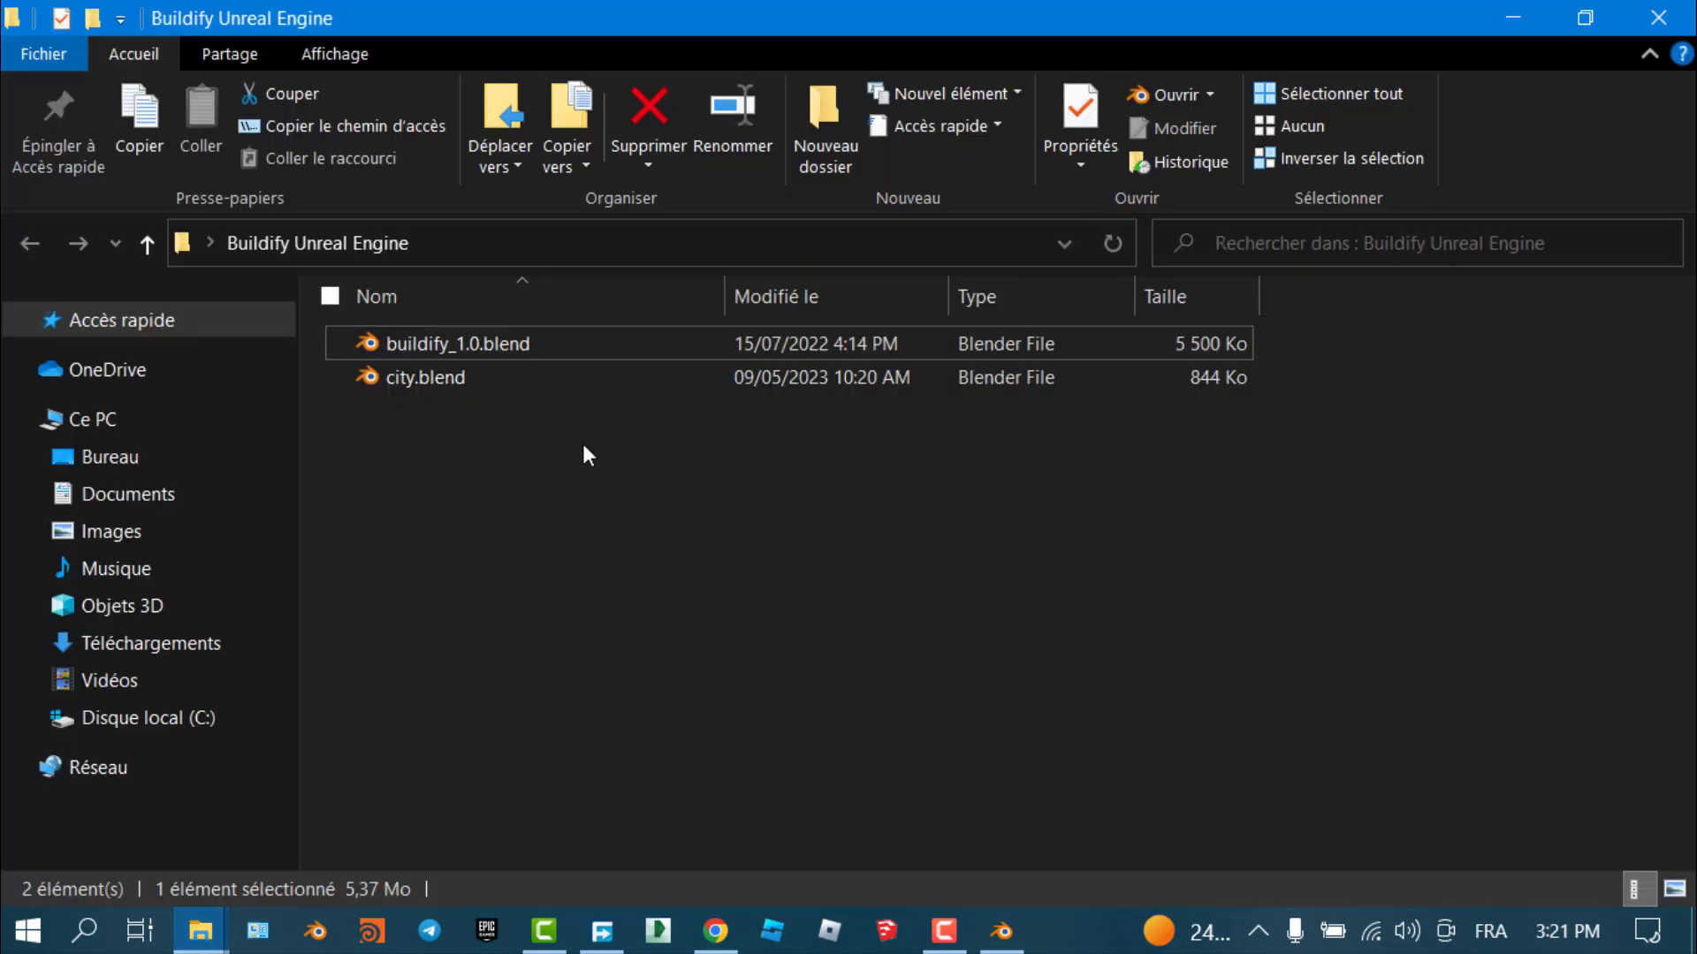
left_click(502, 376)
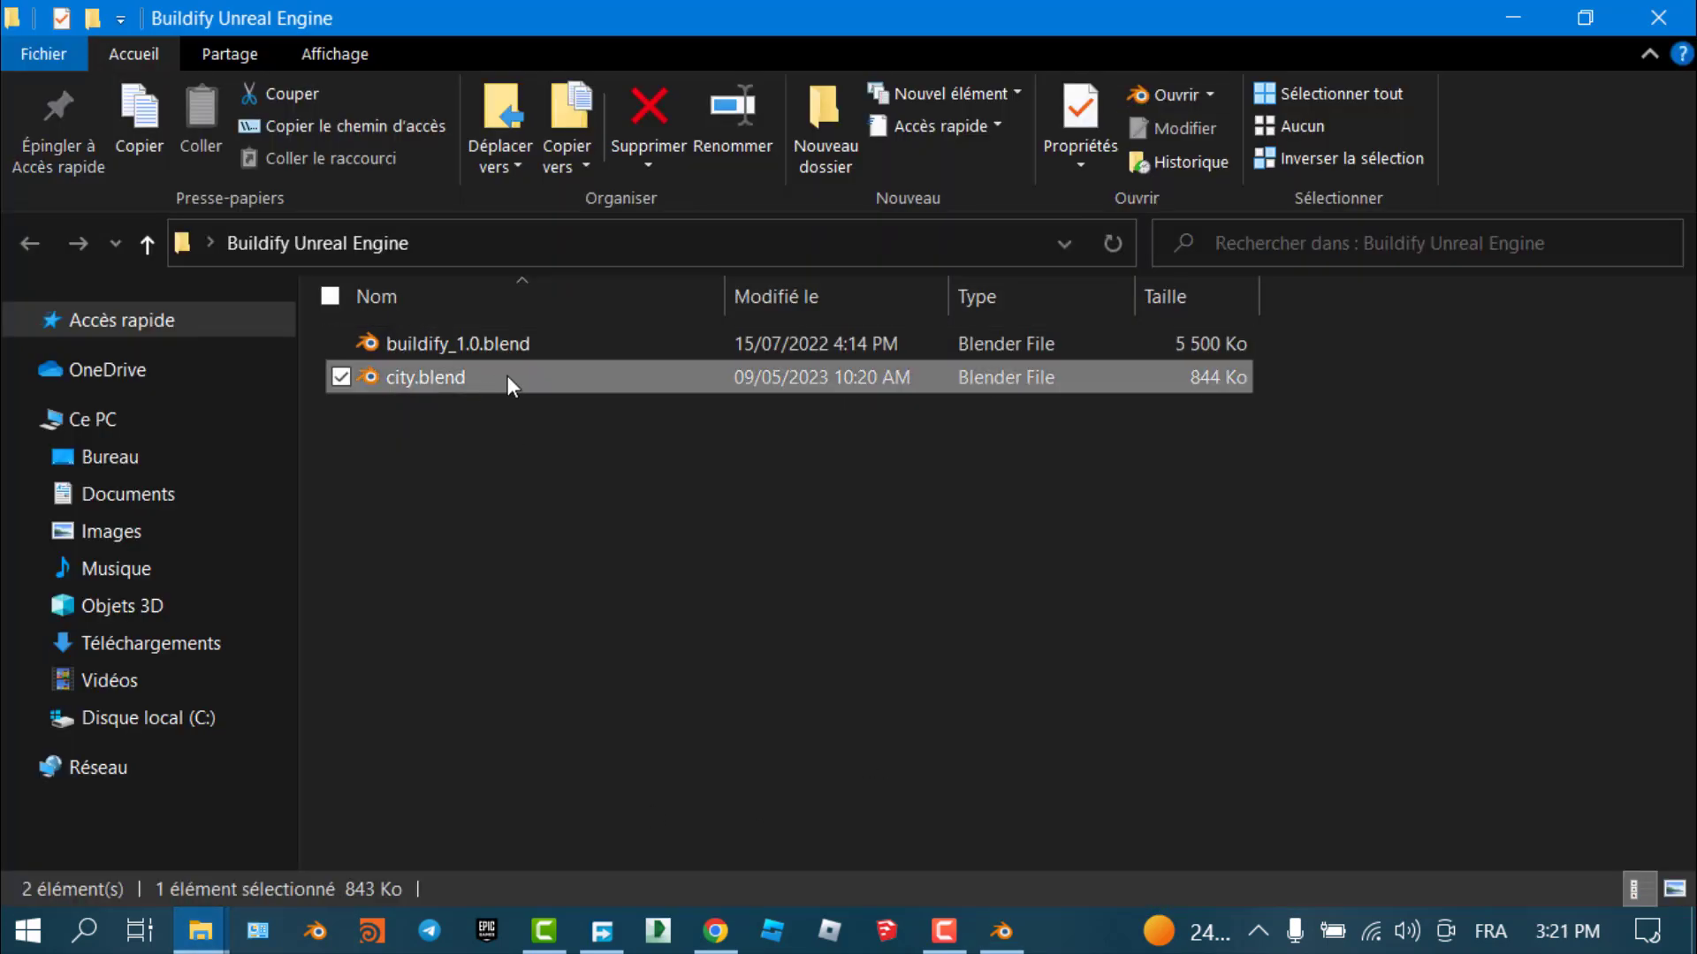
left_click(748, 690)
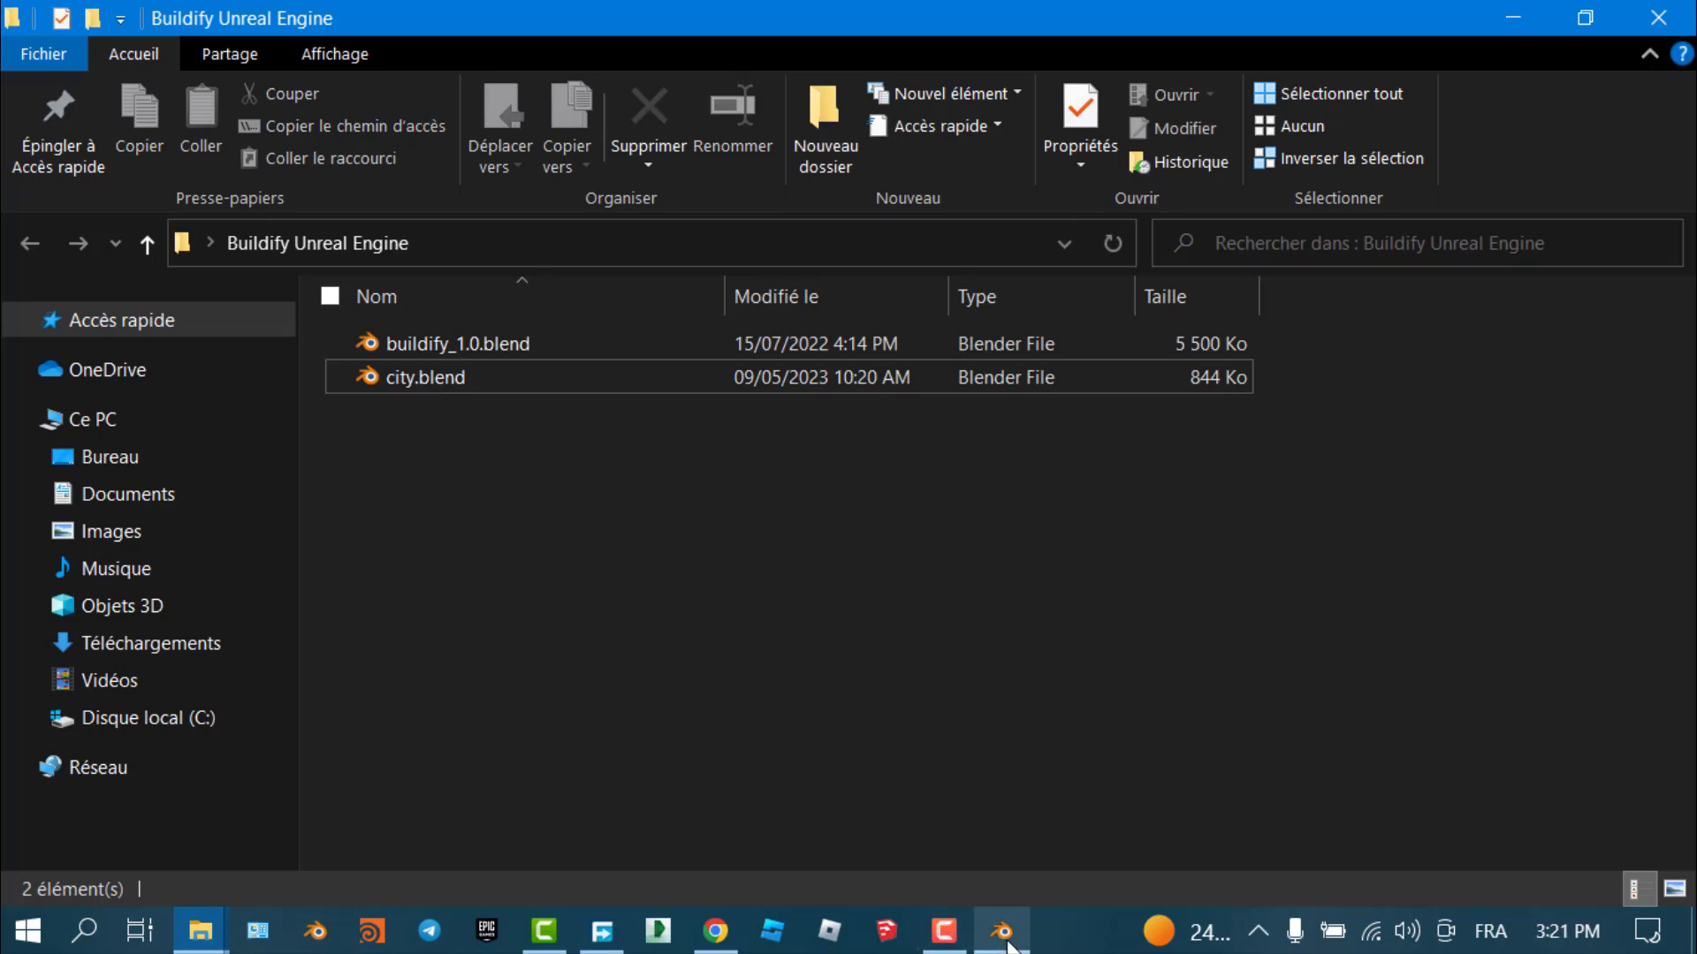
left_click(1001, 931)
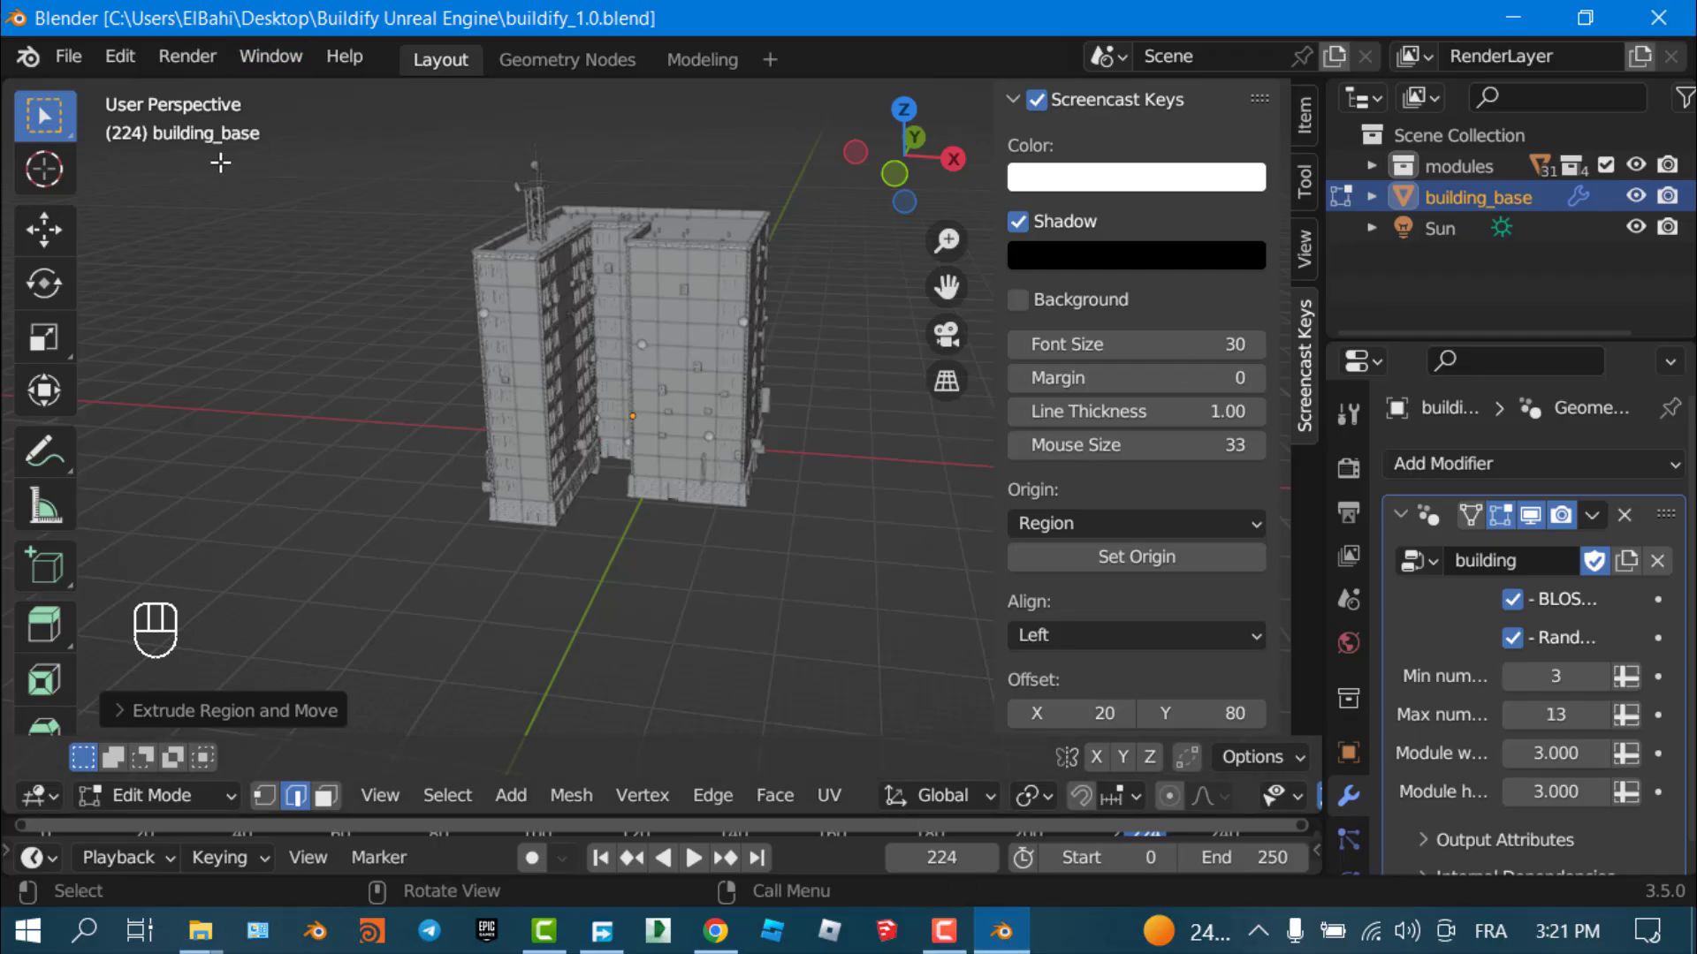
Create a new General scene without saving the Buildify file, and select the default cube
left_click(84, 56)
mouse_move(93, 91)
left_click(442, 92)
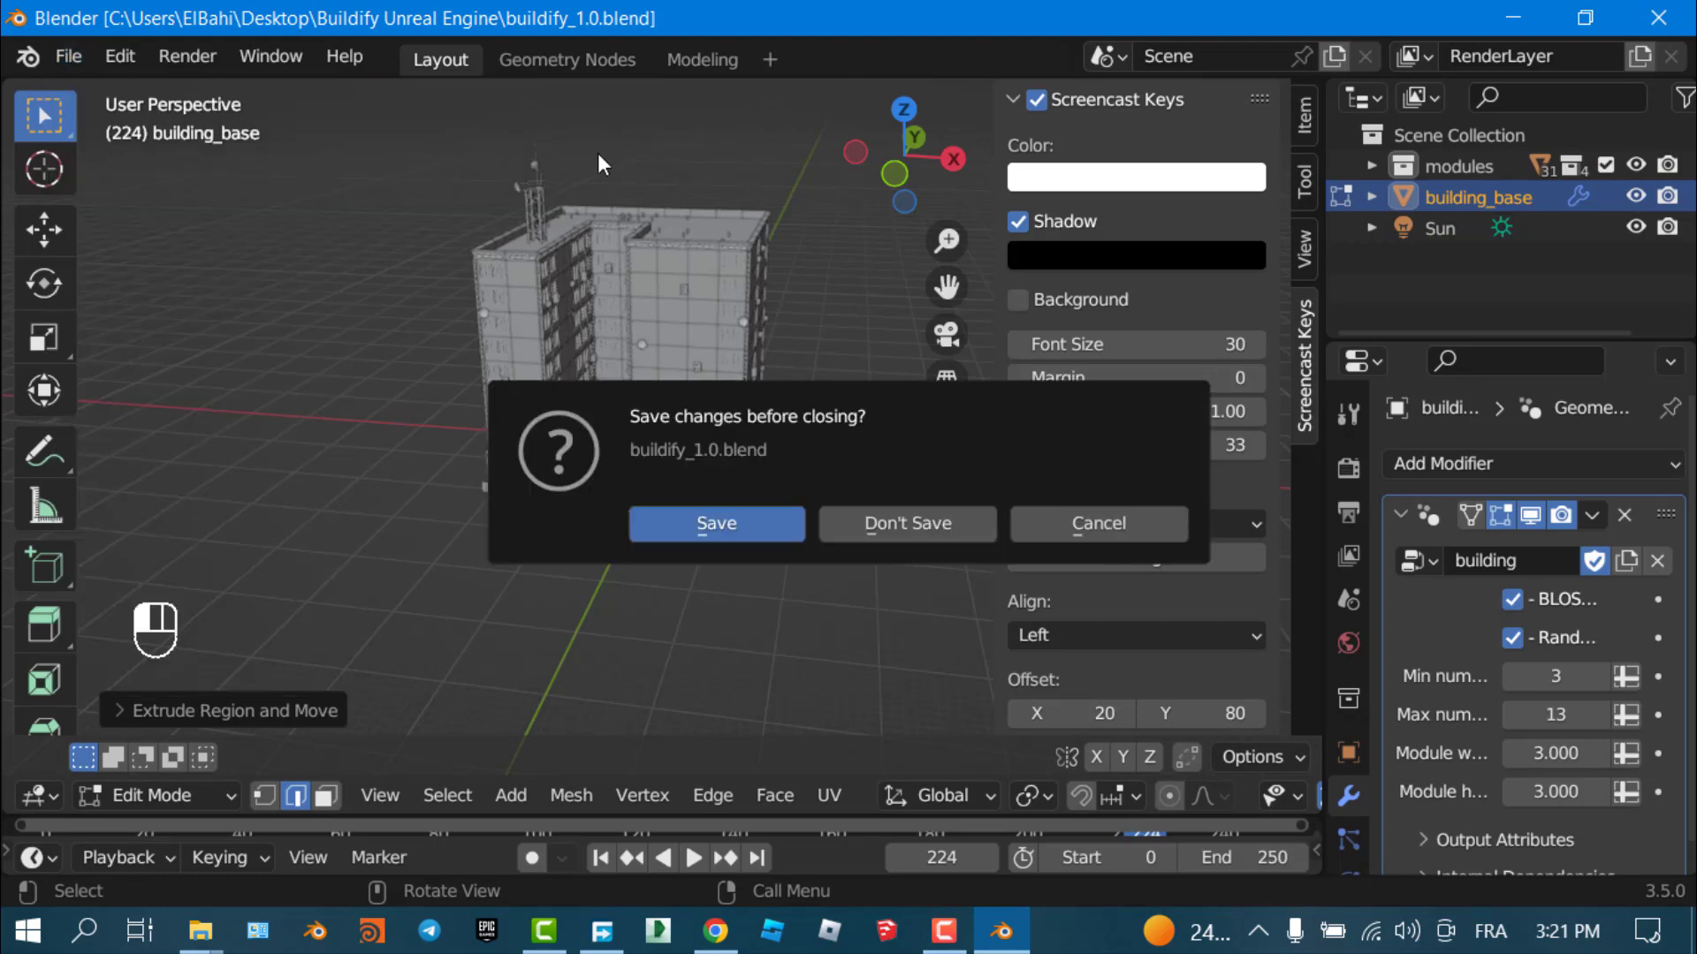
left_click(895, 530)
mouse_move(838, 429)
middle_mouse_down()
mouse_move(845, 461)
mouse_move(840, 425)
middle_mouse_up()
left_click_drag(825, 277, 707, 495)
Delete the default cube and show the widened blender-osm tab in the sidebar
key("Delete")
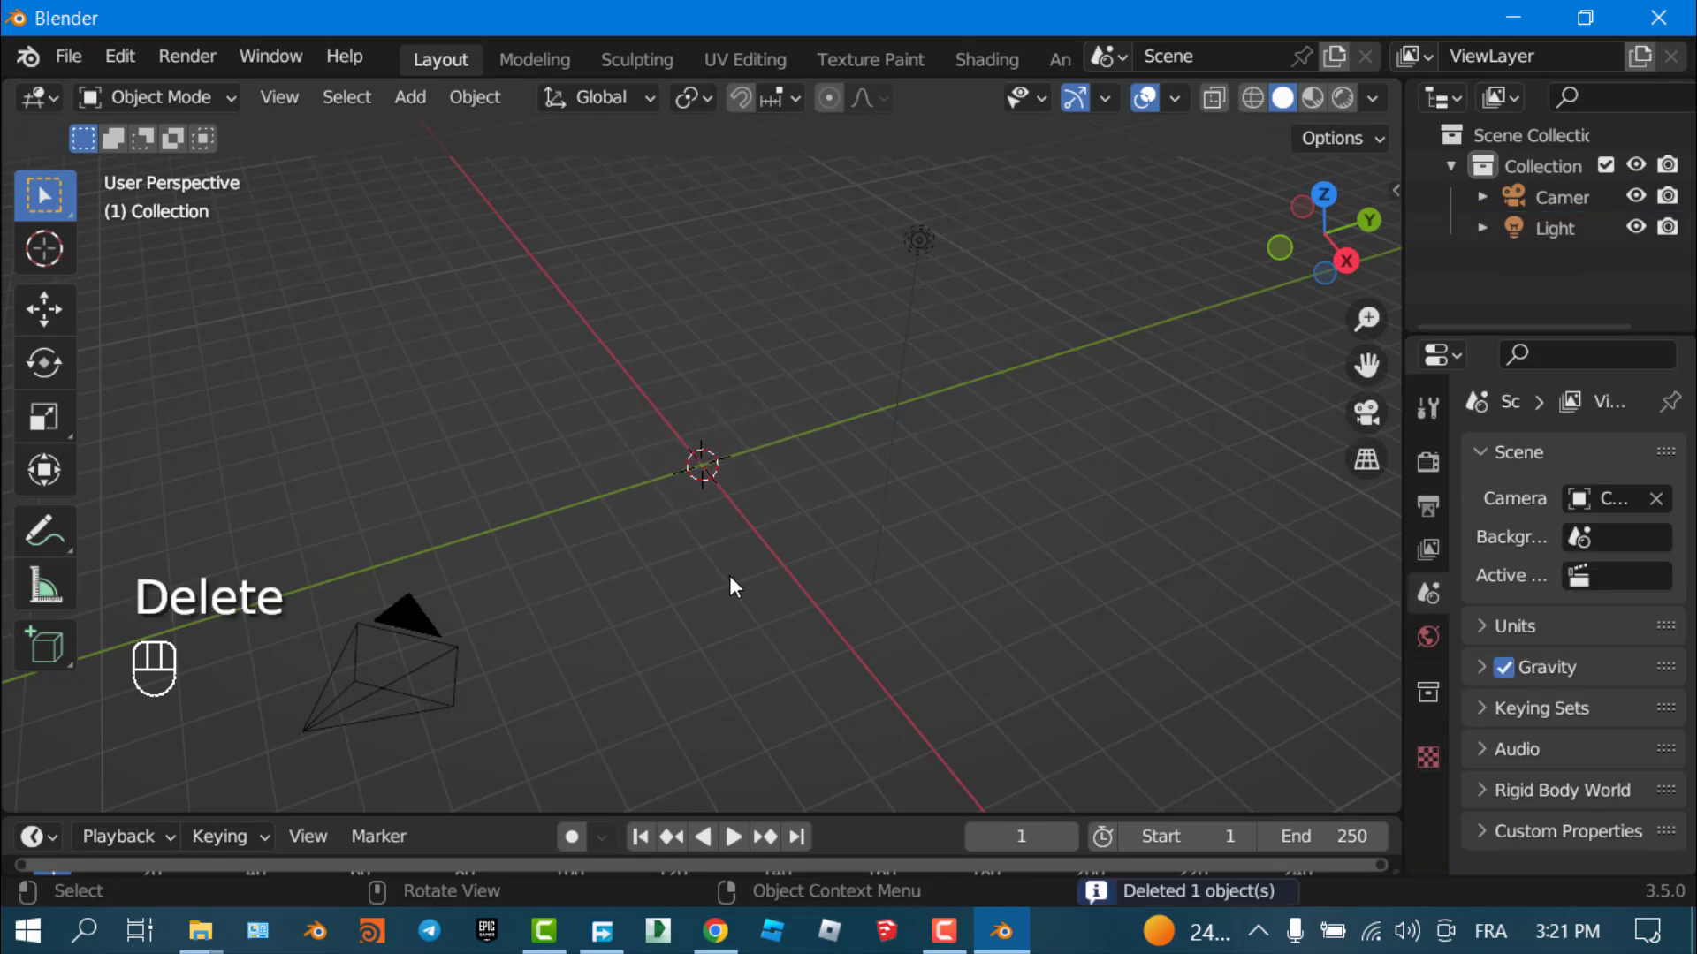
left_click(1397, 190)
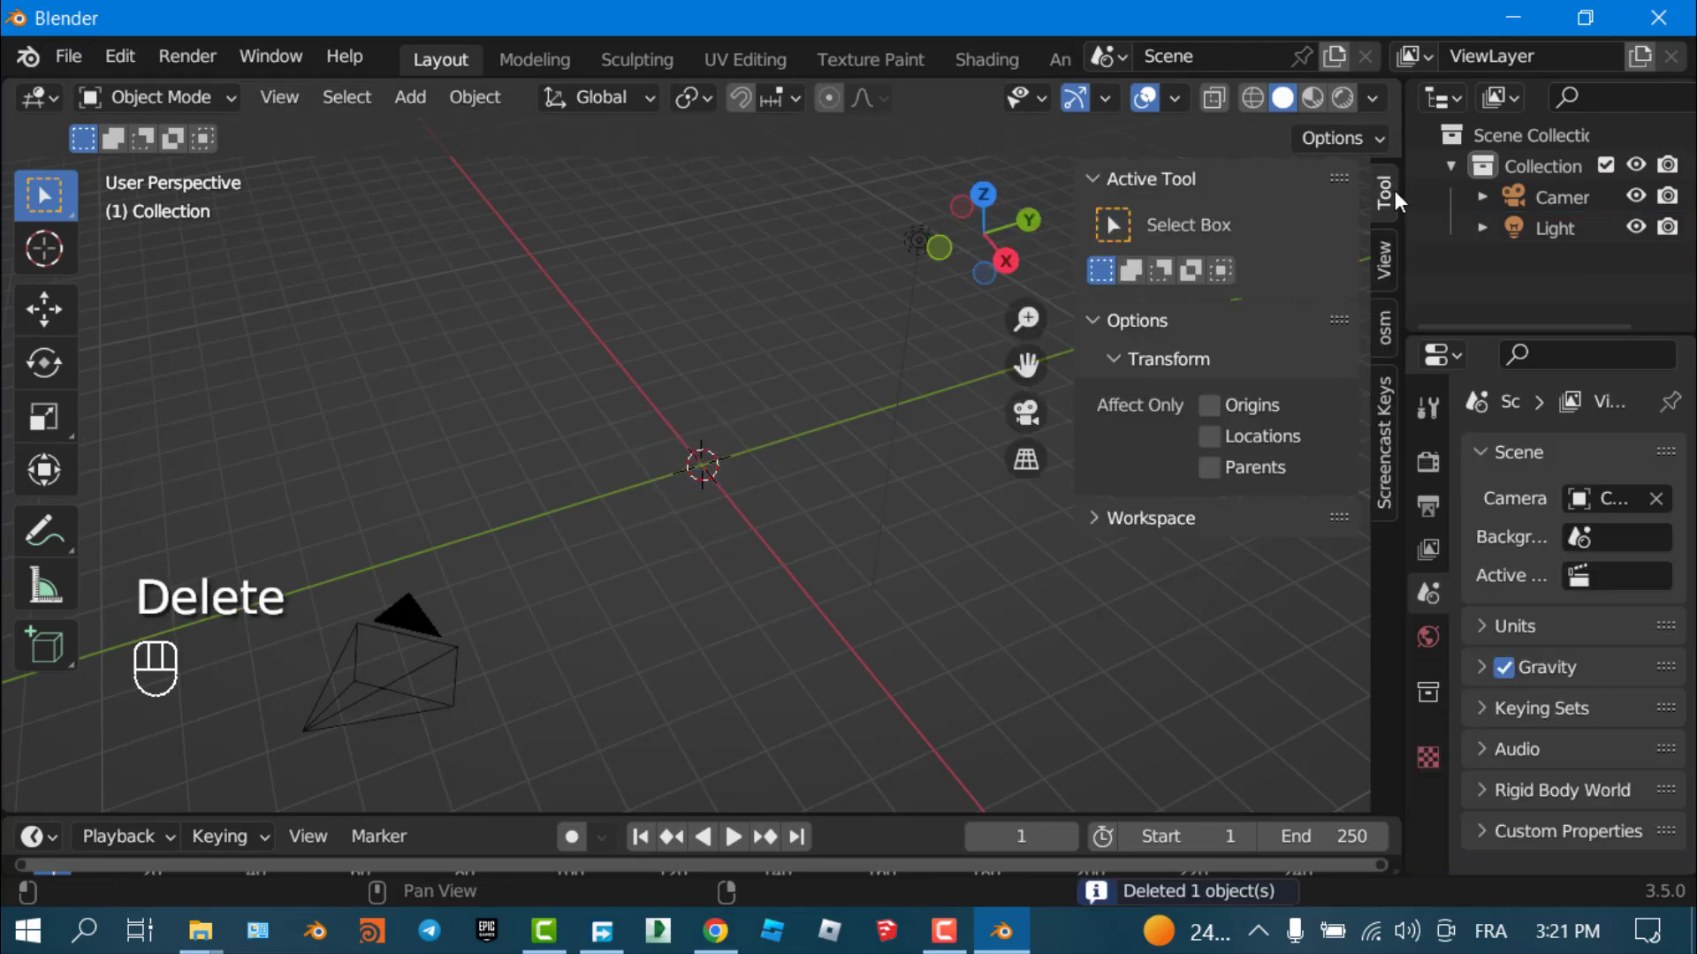
left_click(1385, 324)
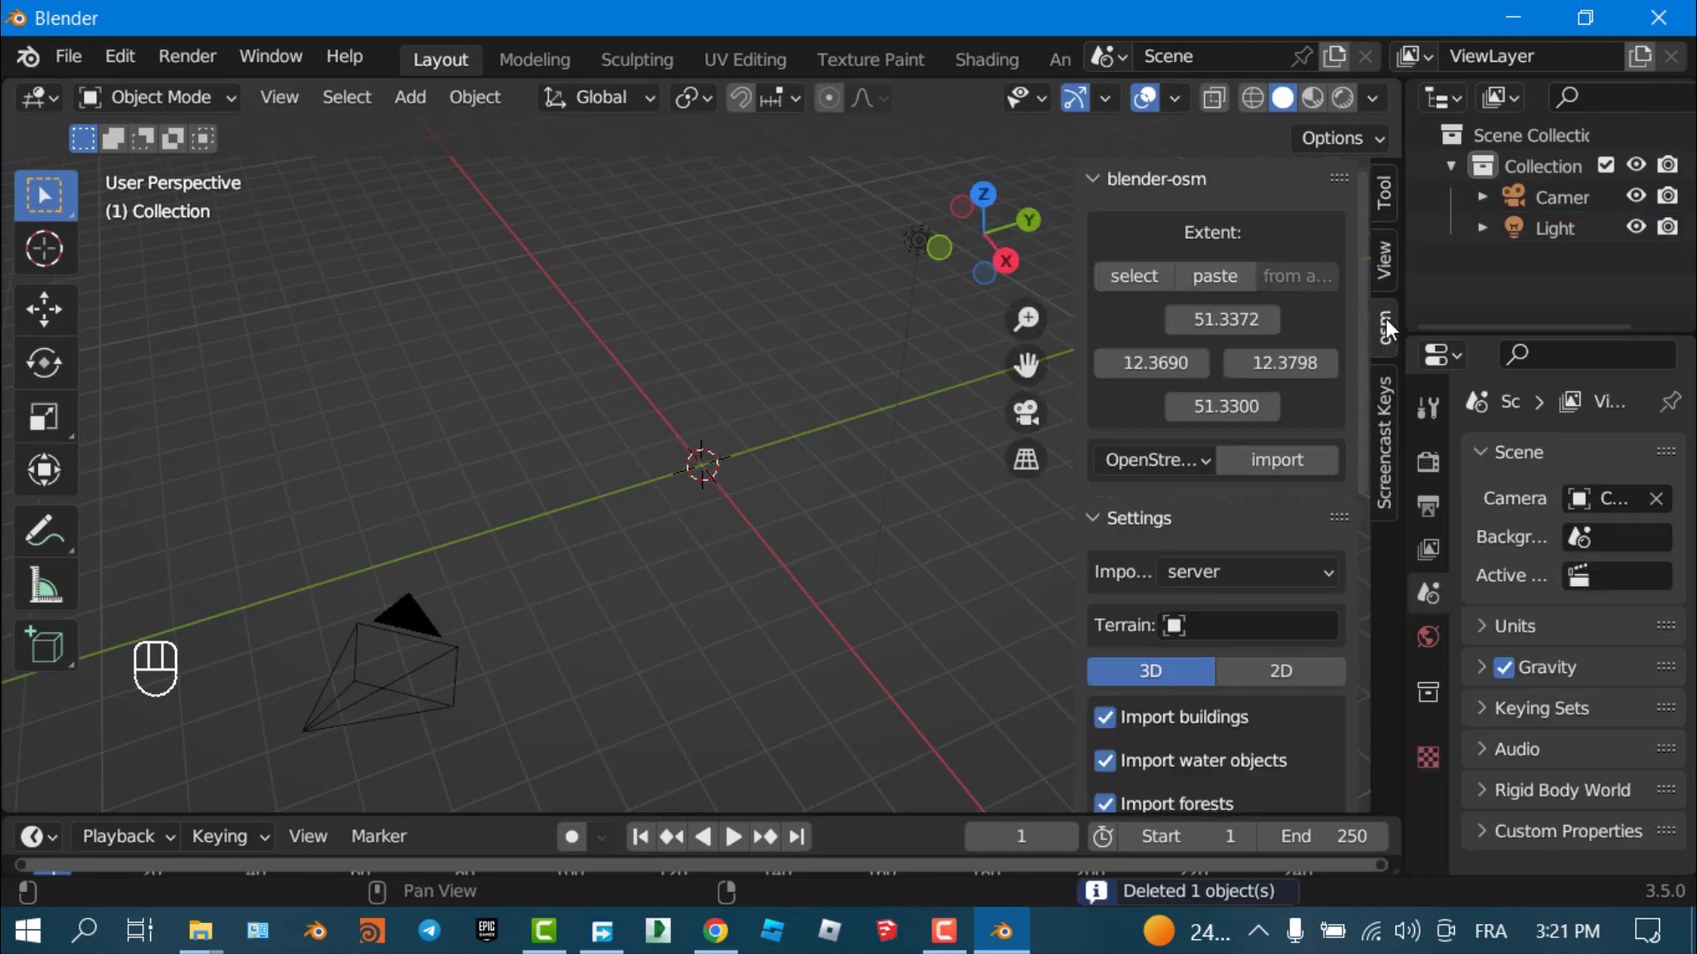
scroll(1282, 406, "down", 4)
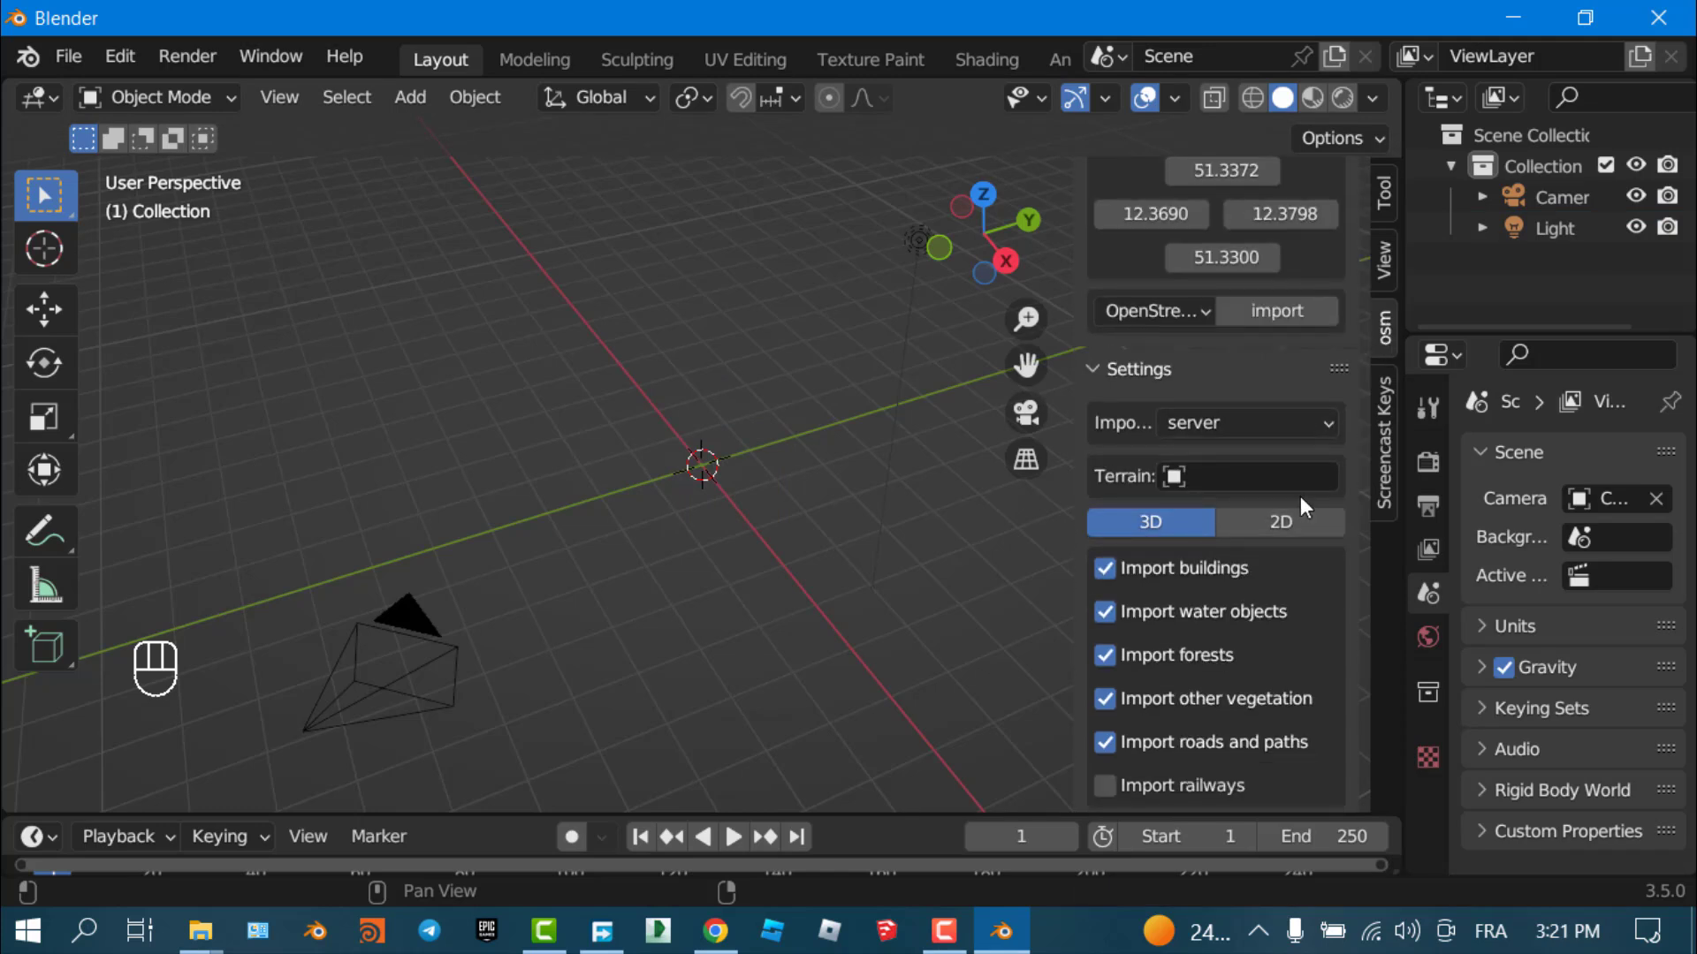
scroll(1301, 496, "up", 4)
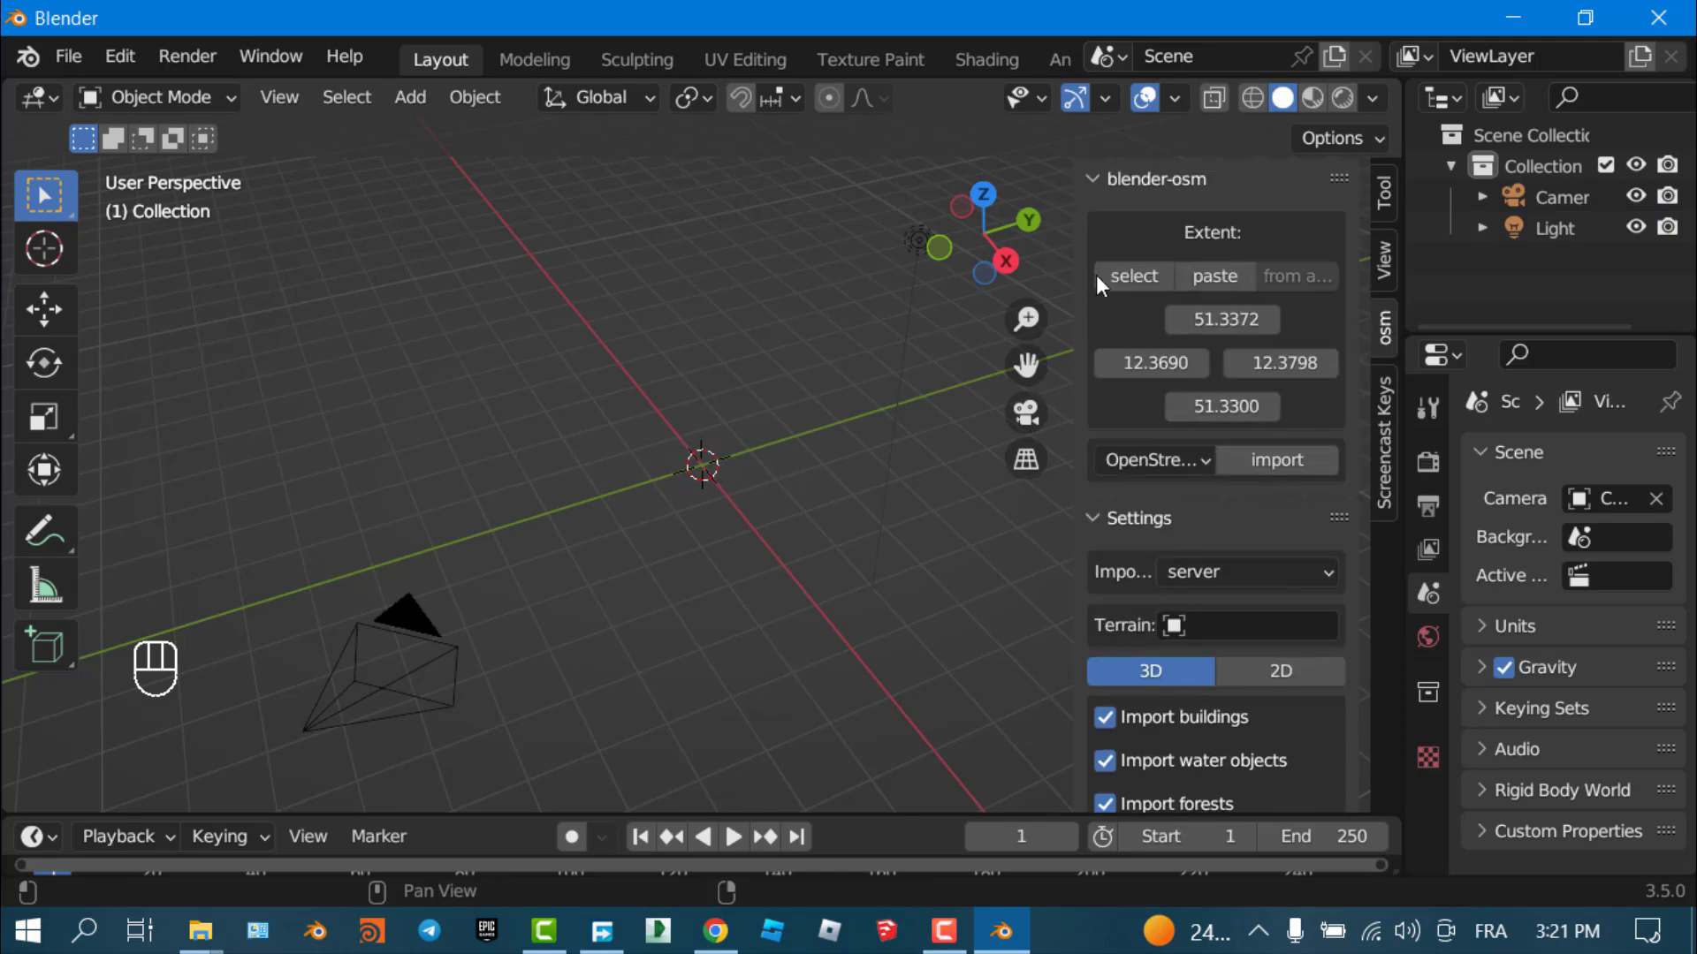
left_click_drag(1066, 279, 991, 279)
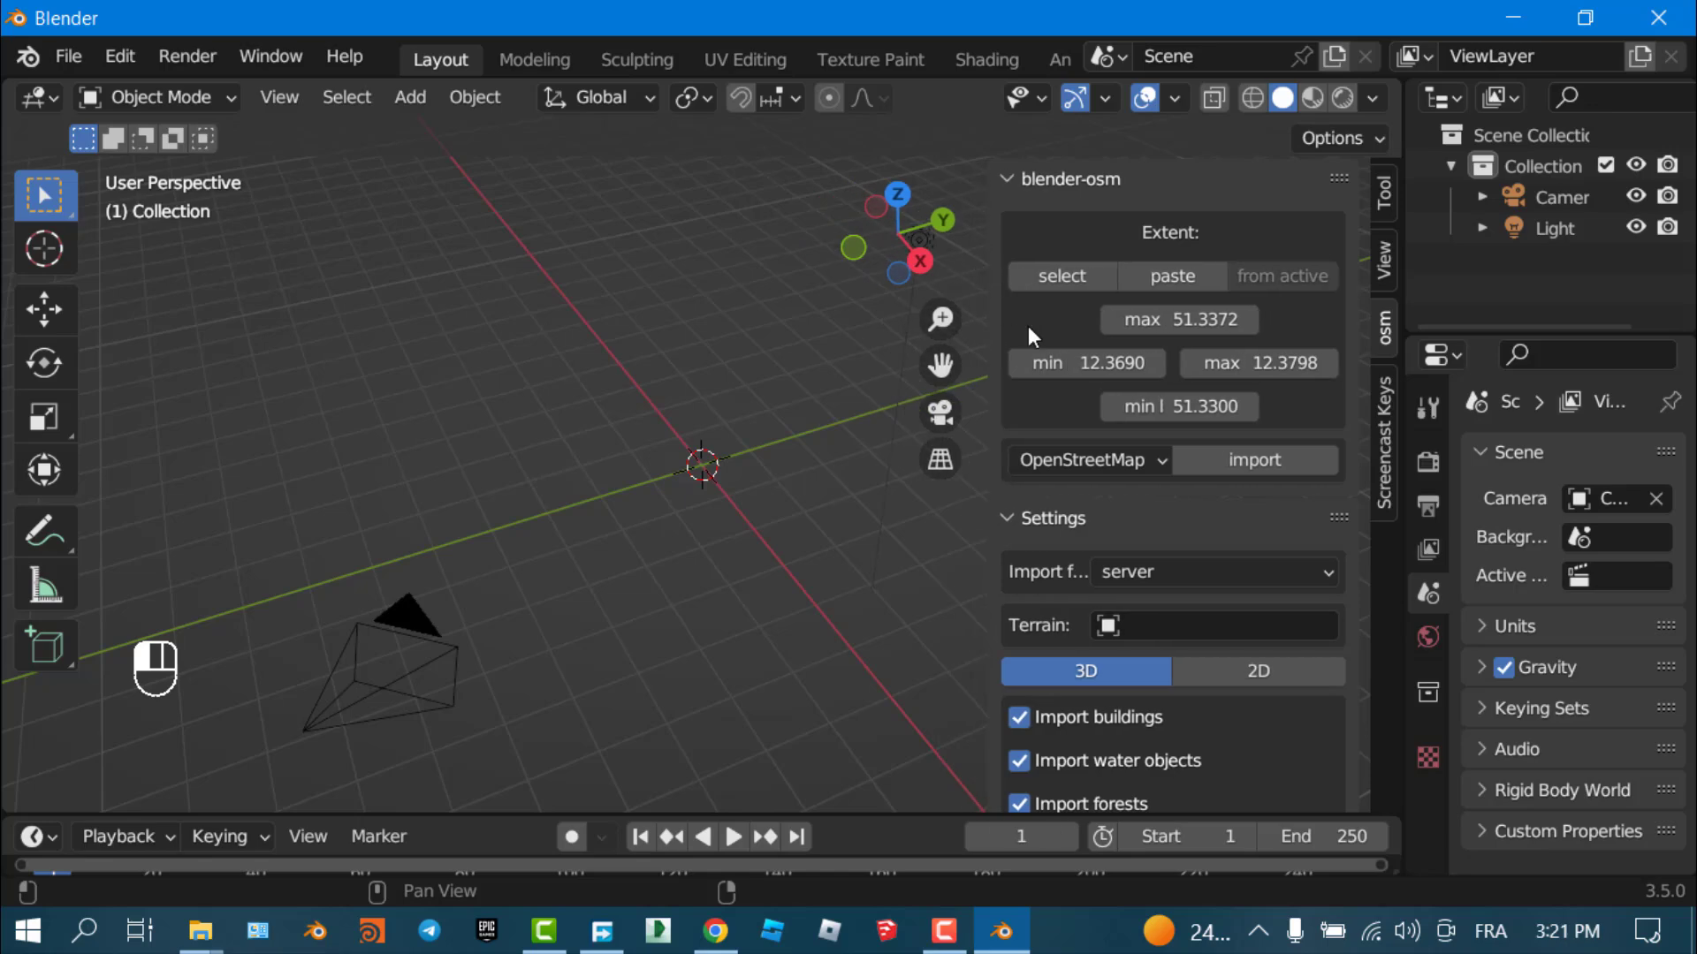
Launch the blender-osm Extent 'select' web map
scroll(414, 519, "down", 3)
middle_click_drag(580, 443, 703, 363)
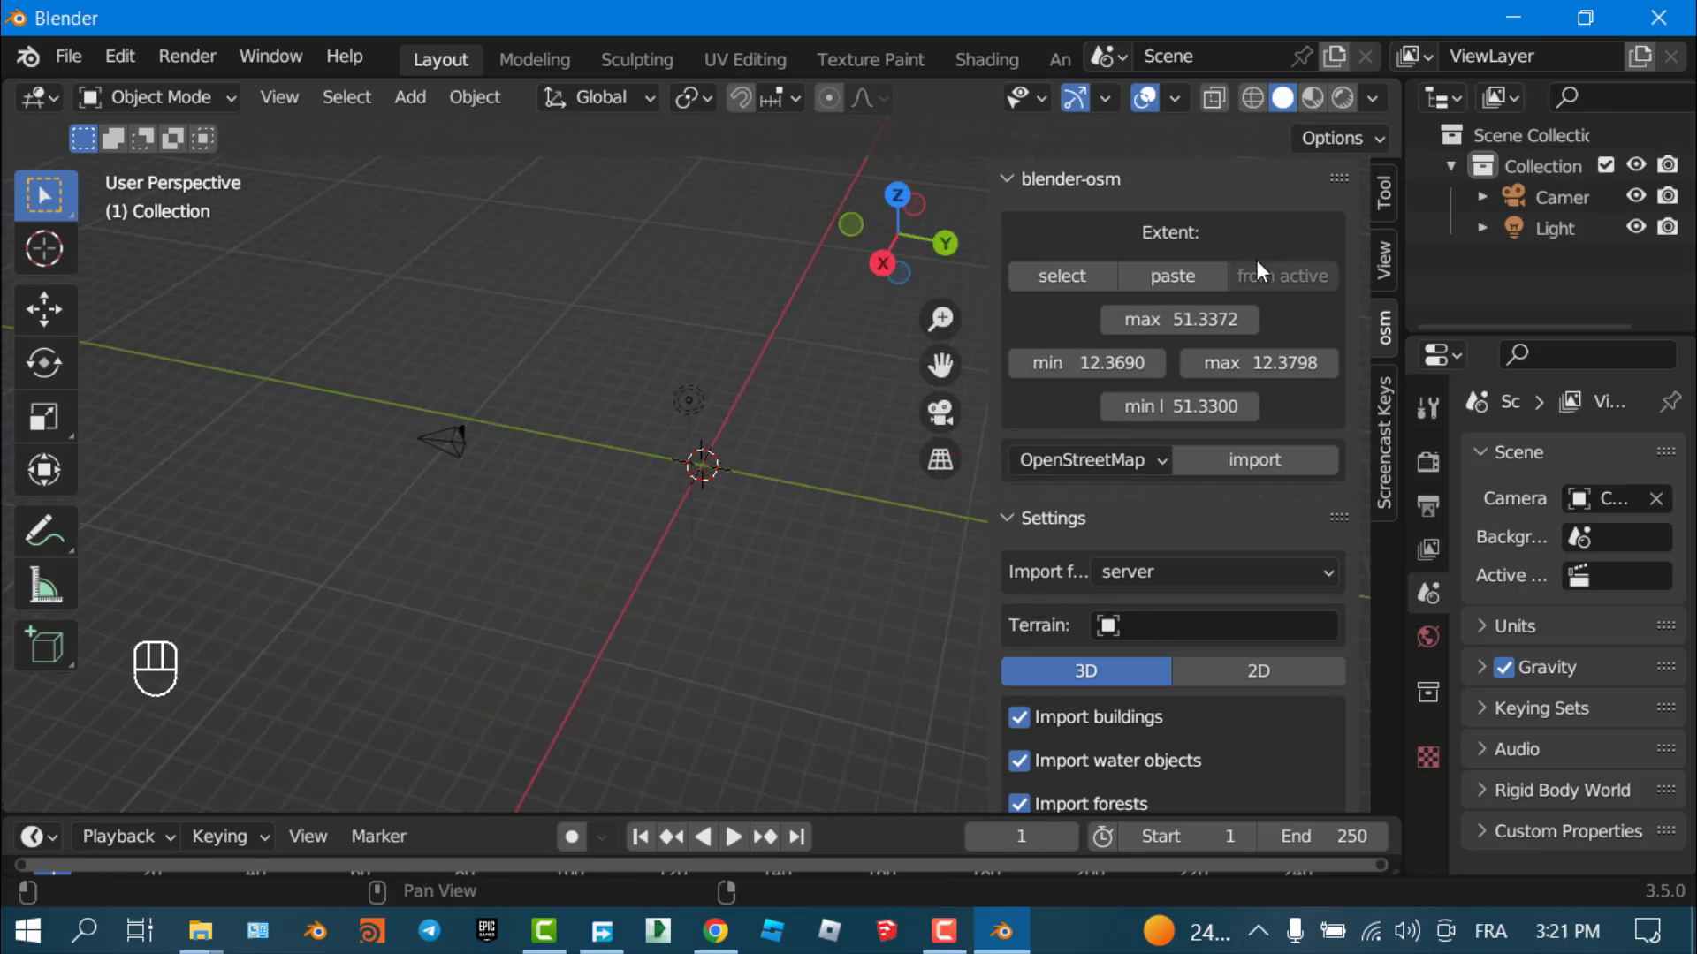
left_click(1080, 277)
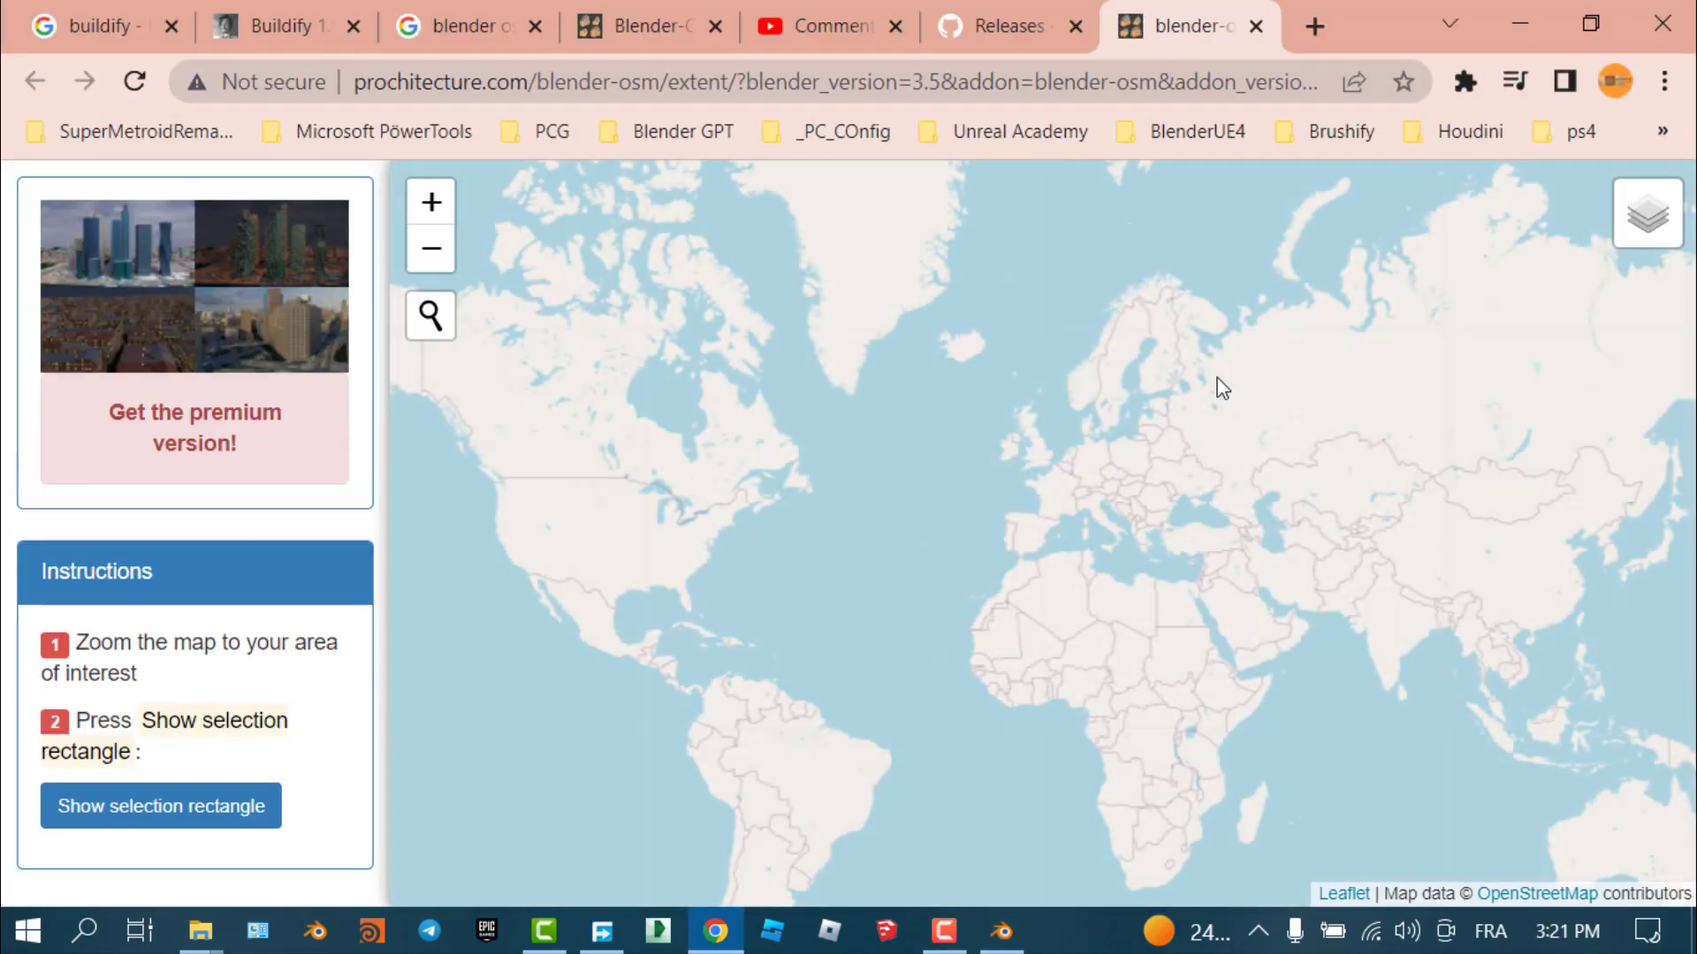
Search the map for 'annaba' and jump to the 23000 Annaba, Algeria result
left_click(430, 315)
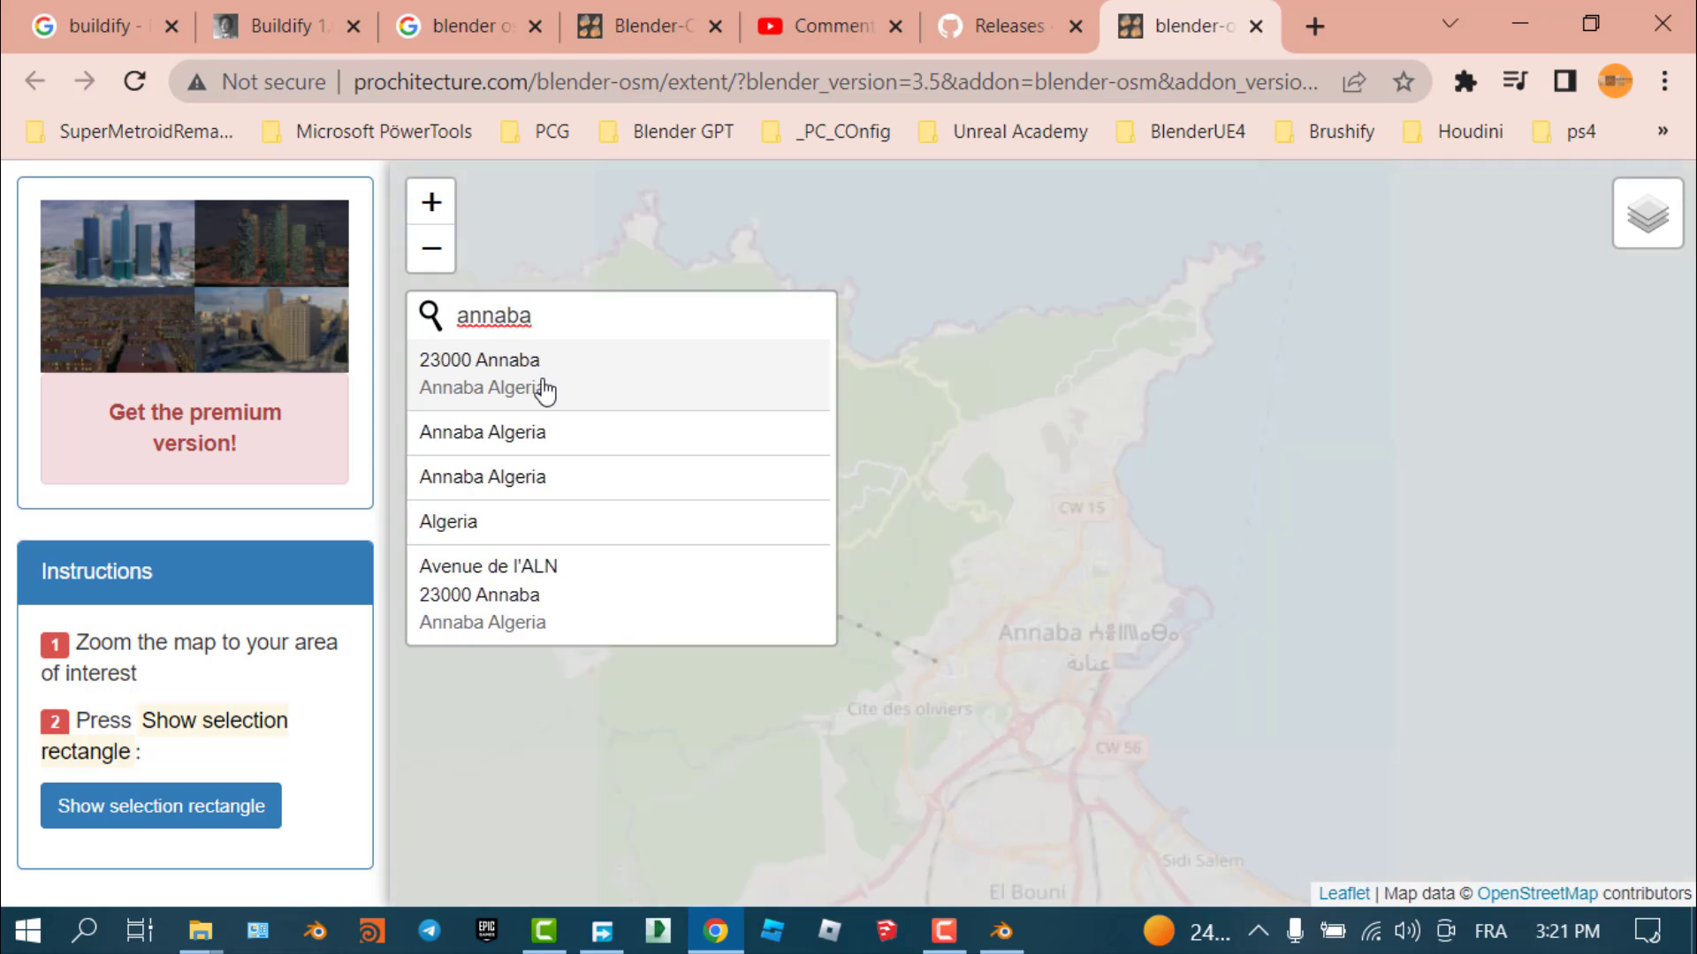
left_click(544, 387)
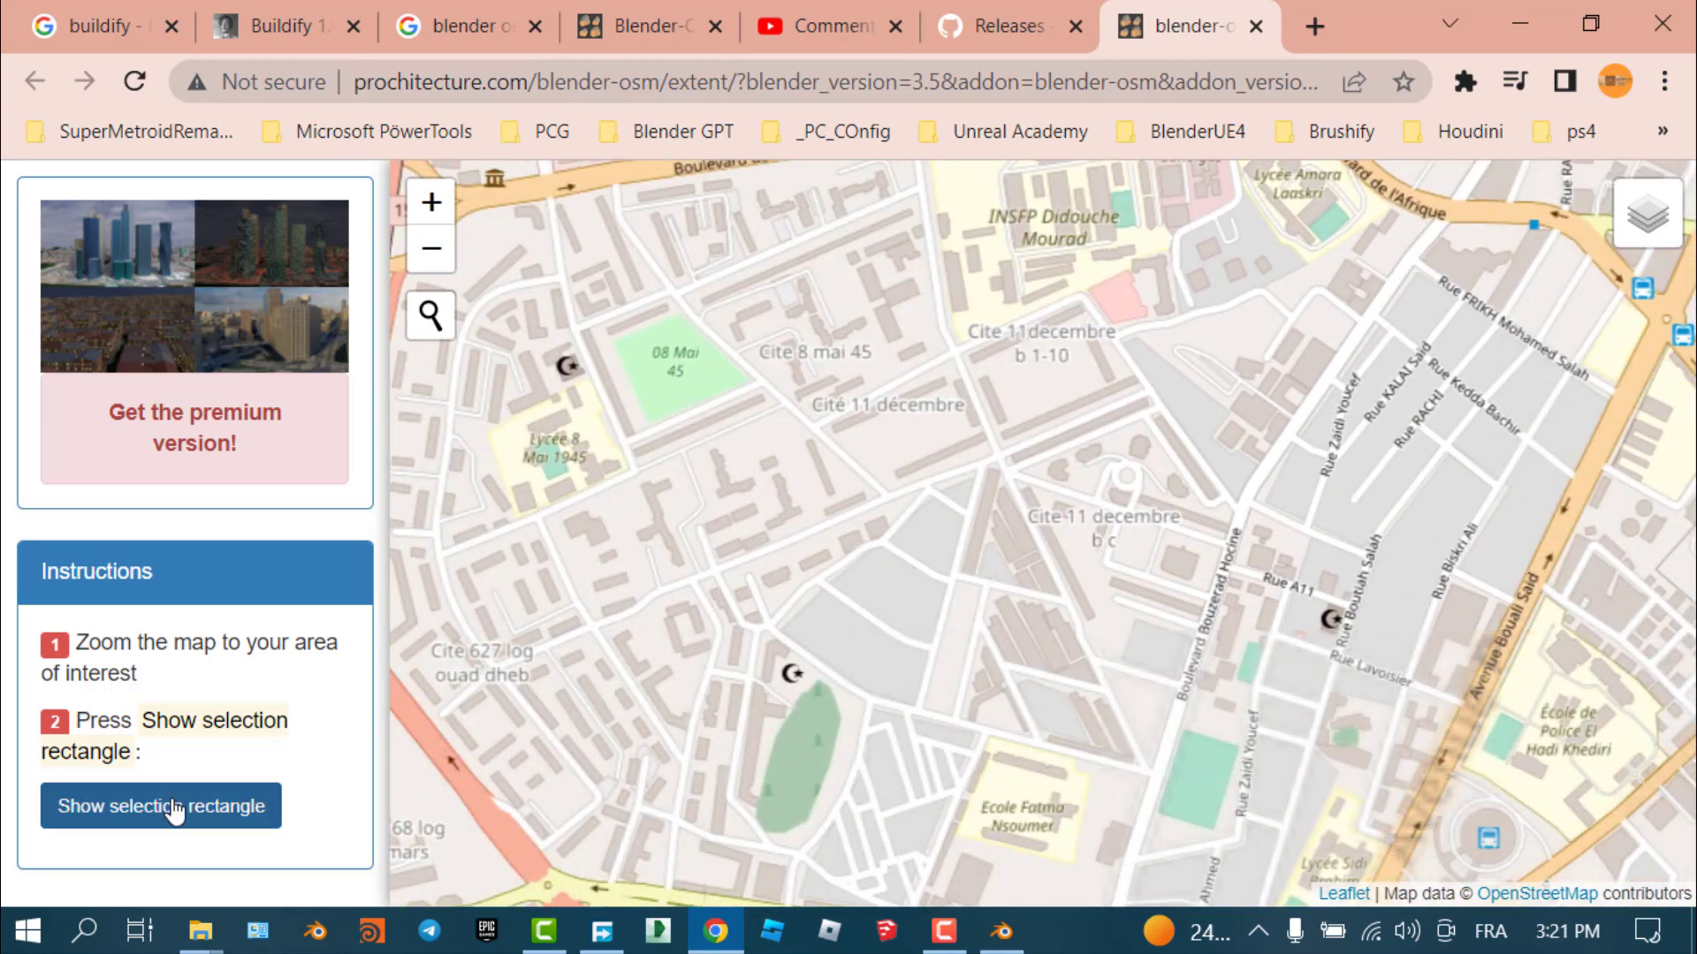
Show the selection rectangle and drag its corners around central Annaba
left_click(174, 806)
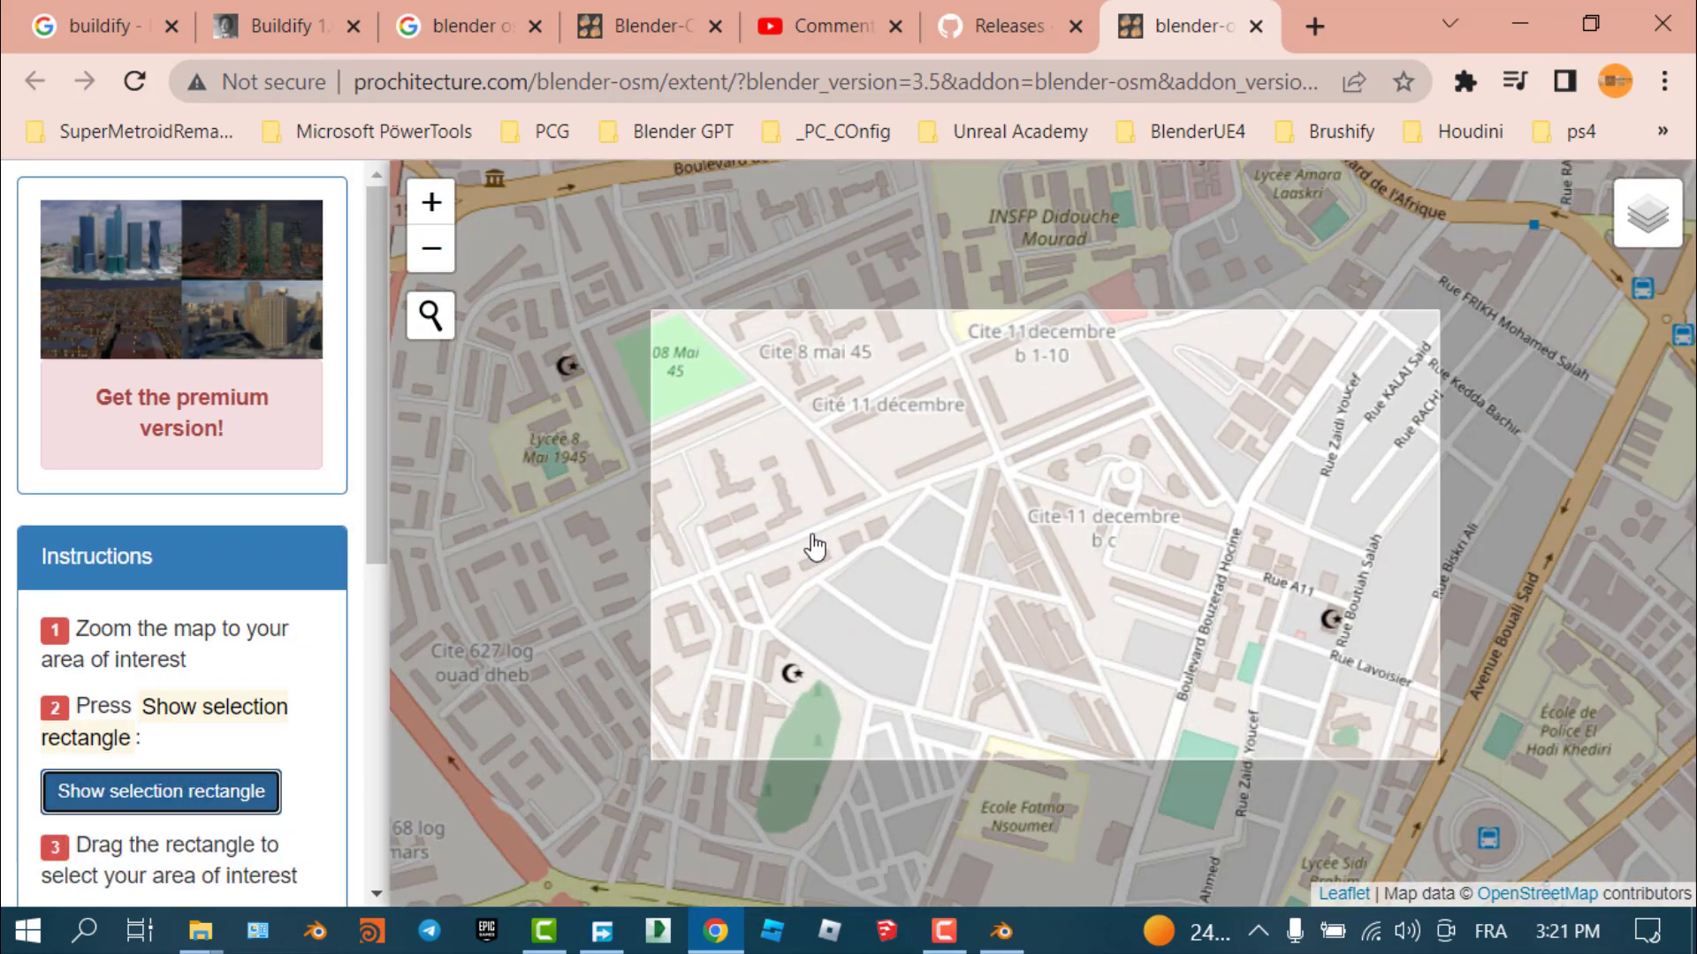
scroll(1112, 528, "down", 2)
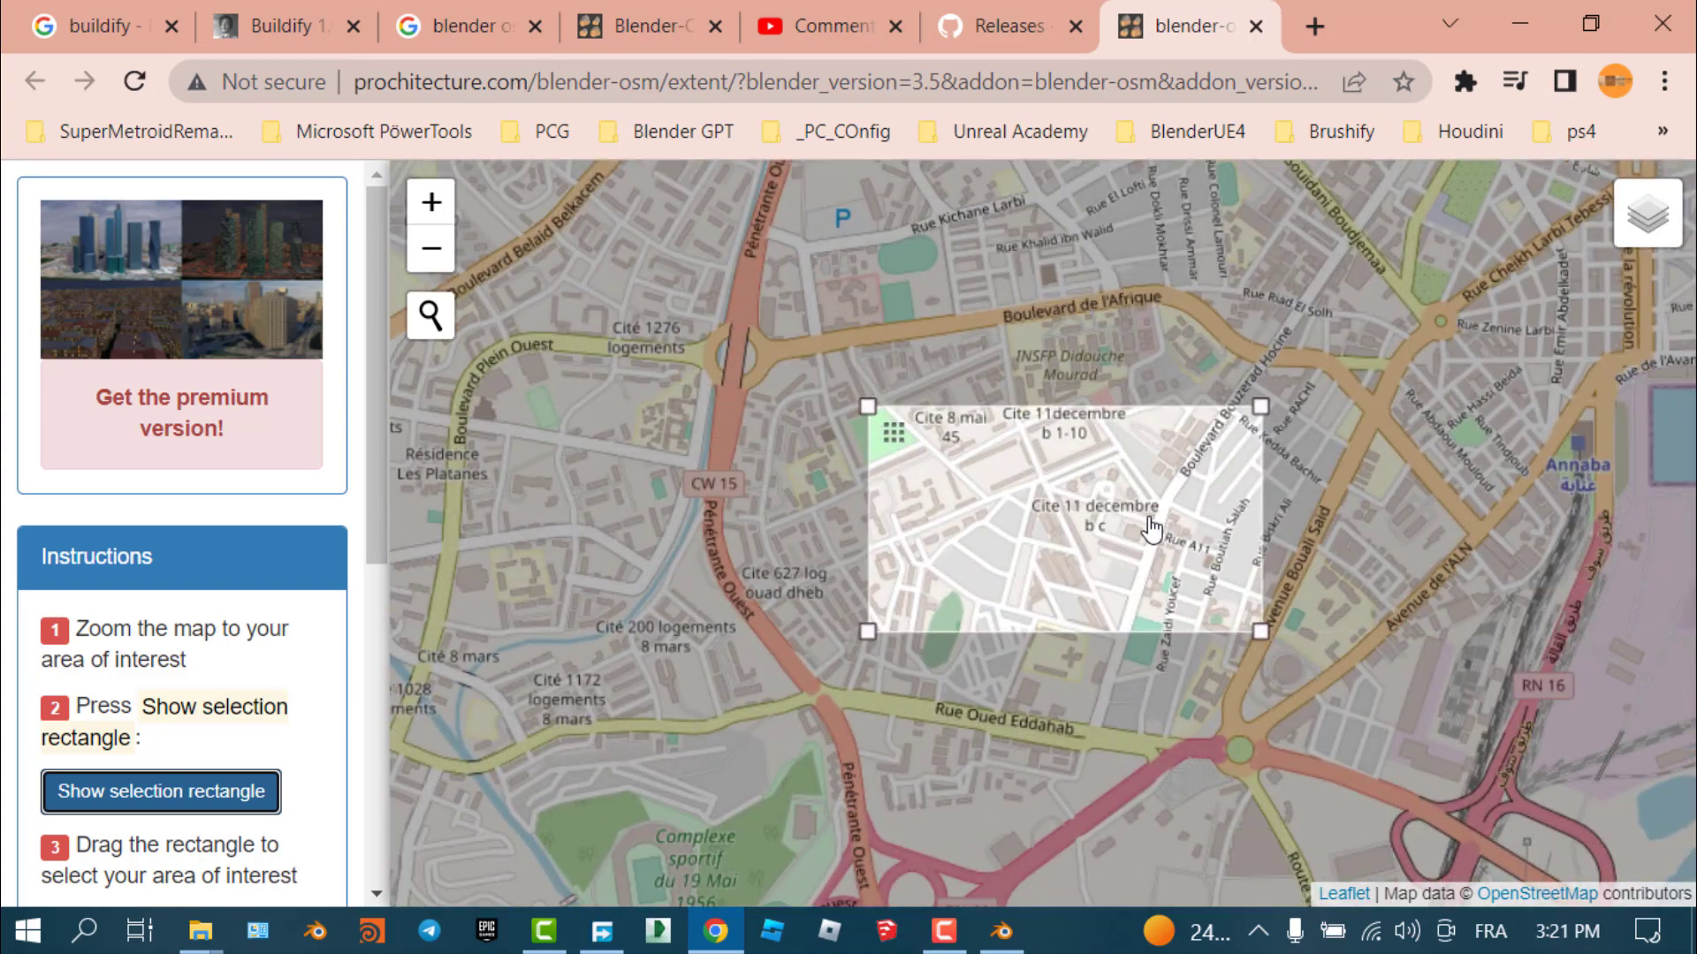
scroll(1124, 535, "down", 2)
left_click_drag(1188, 375, 1096, 540)
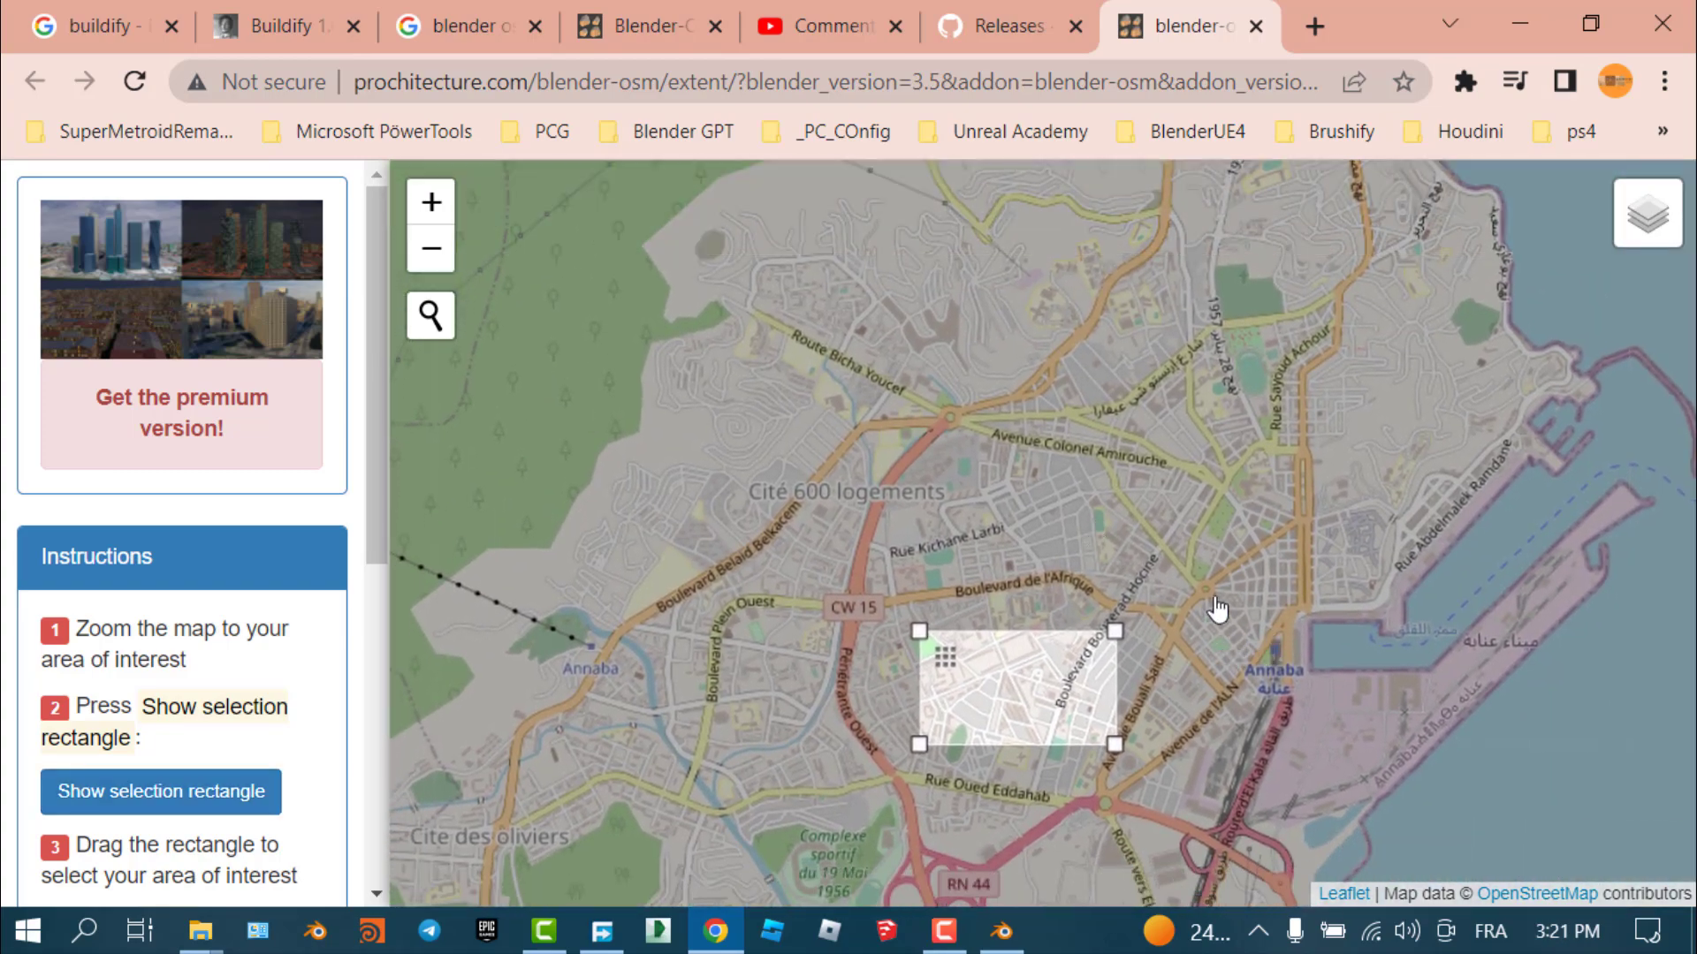
left_click_drag(1219, 609, 1148, 629)
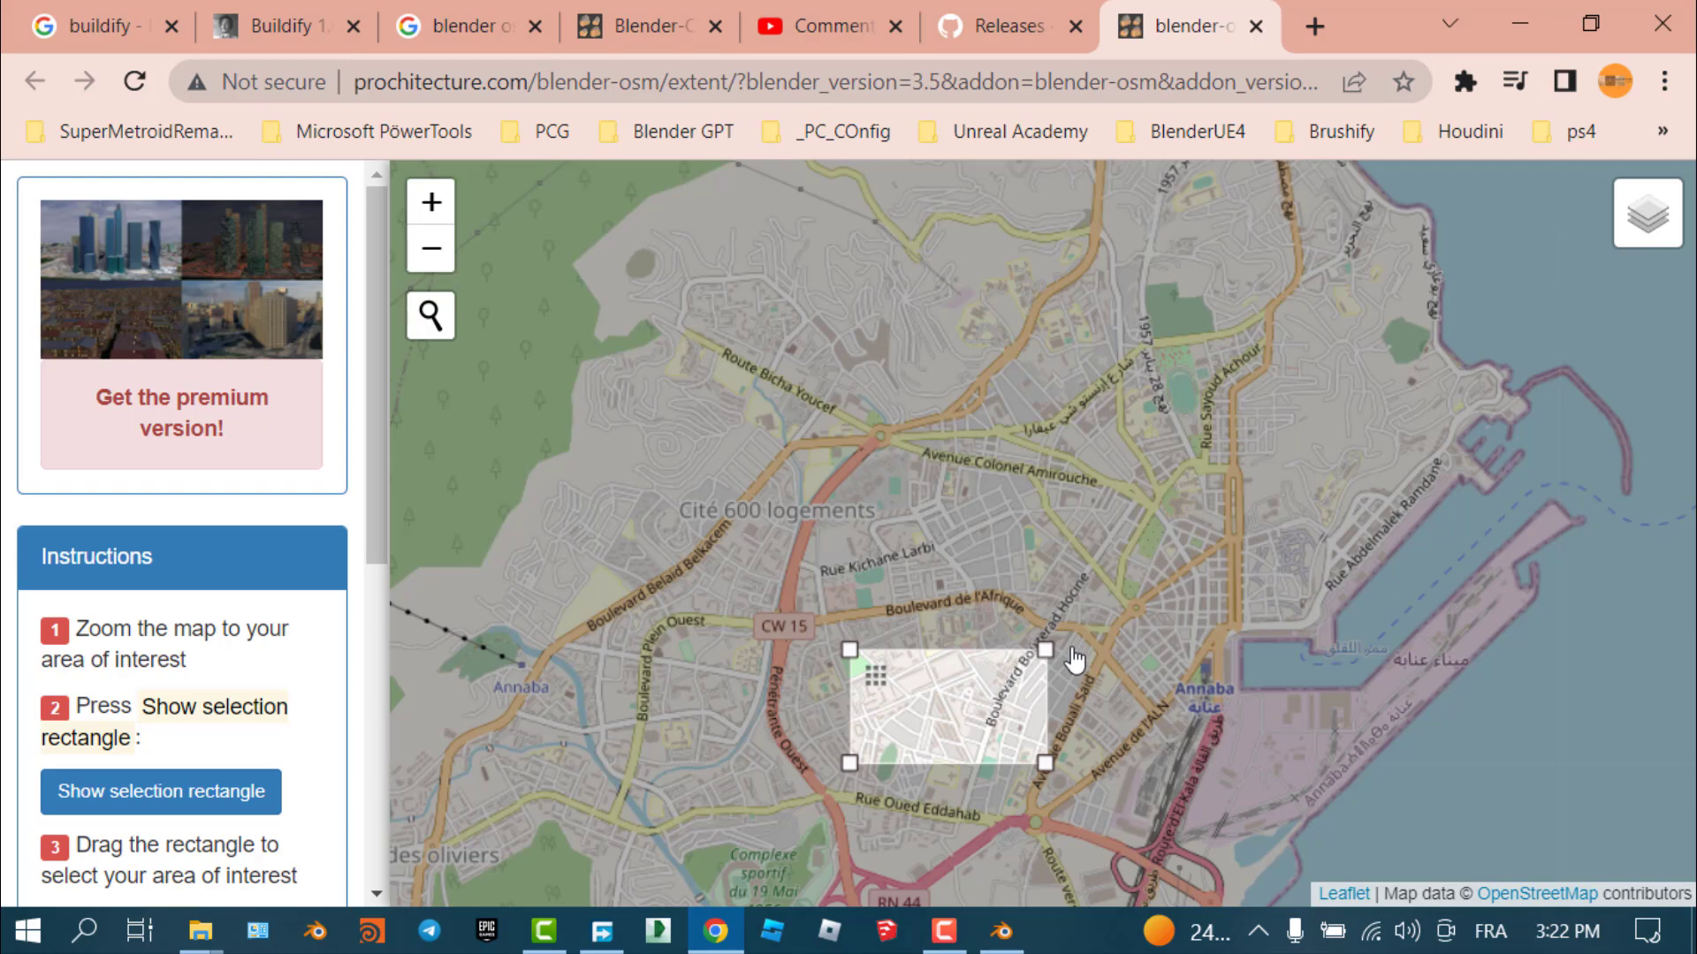
left_click_drag(1045, 756, 1266, 711)
left_click_drag(856, 648, 1067, 540)
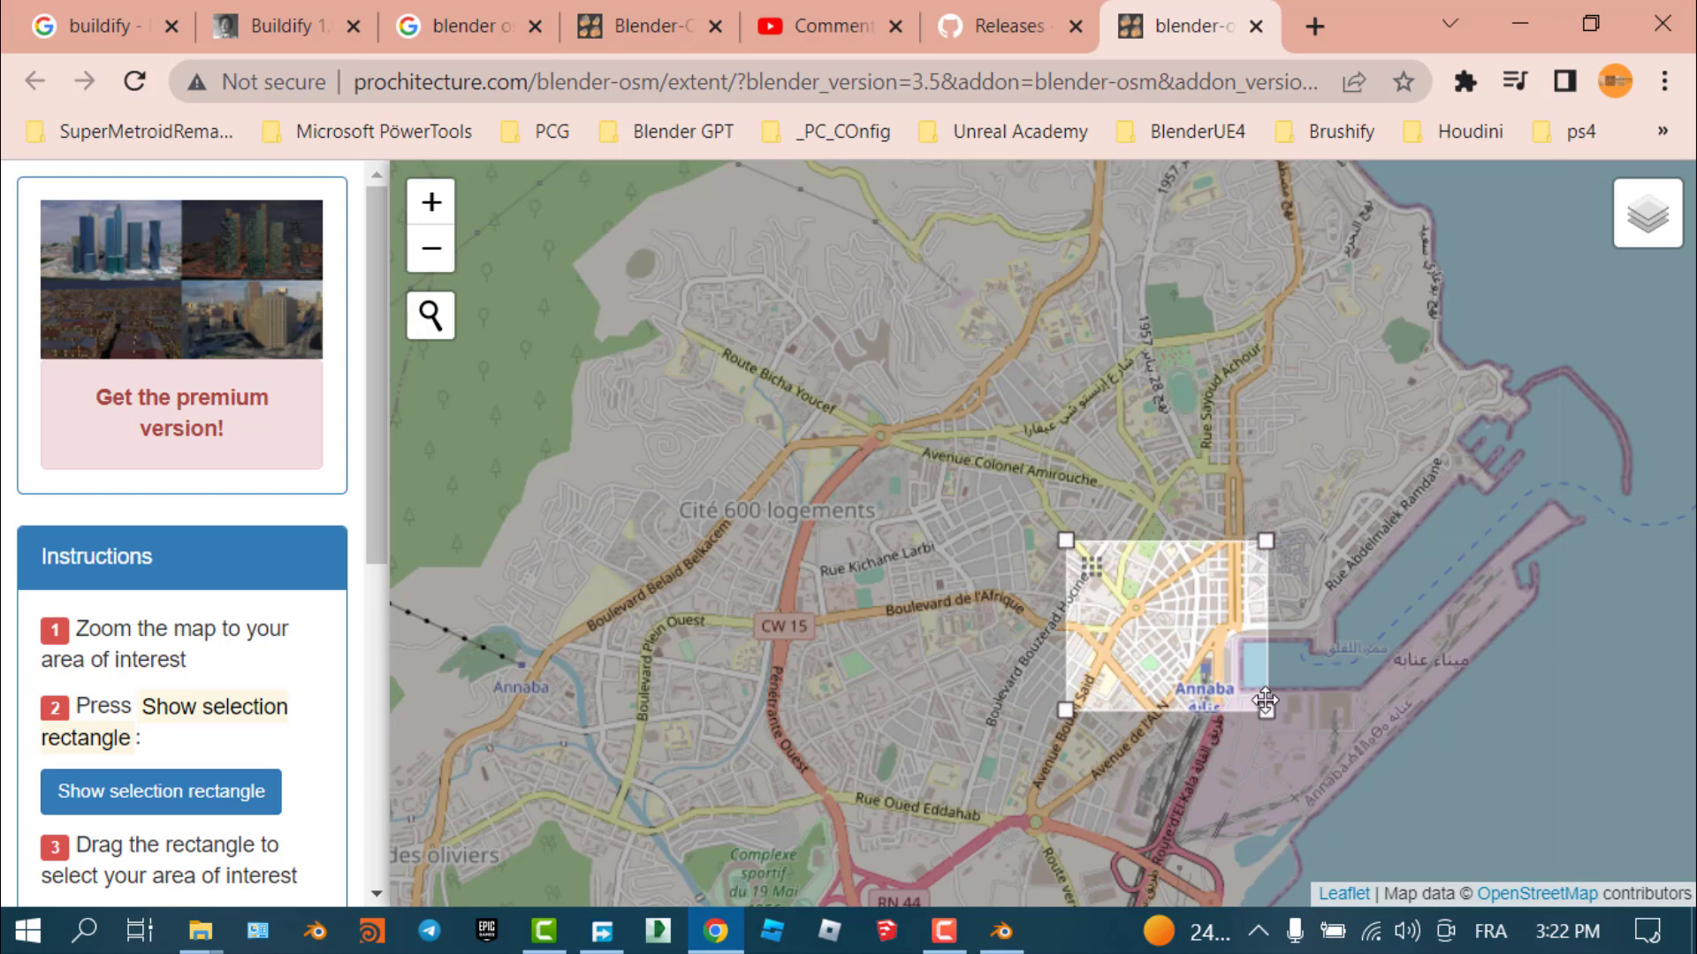
left_click_drag(1266, 710, 1211, 669)
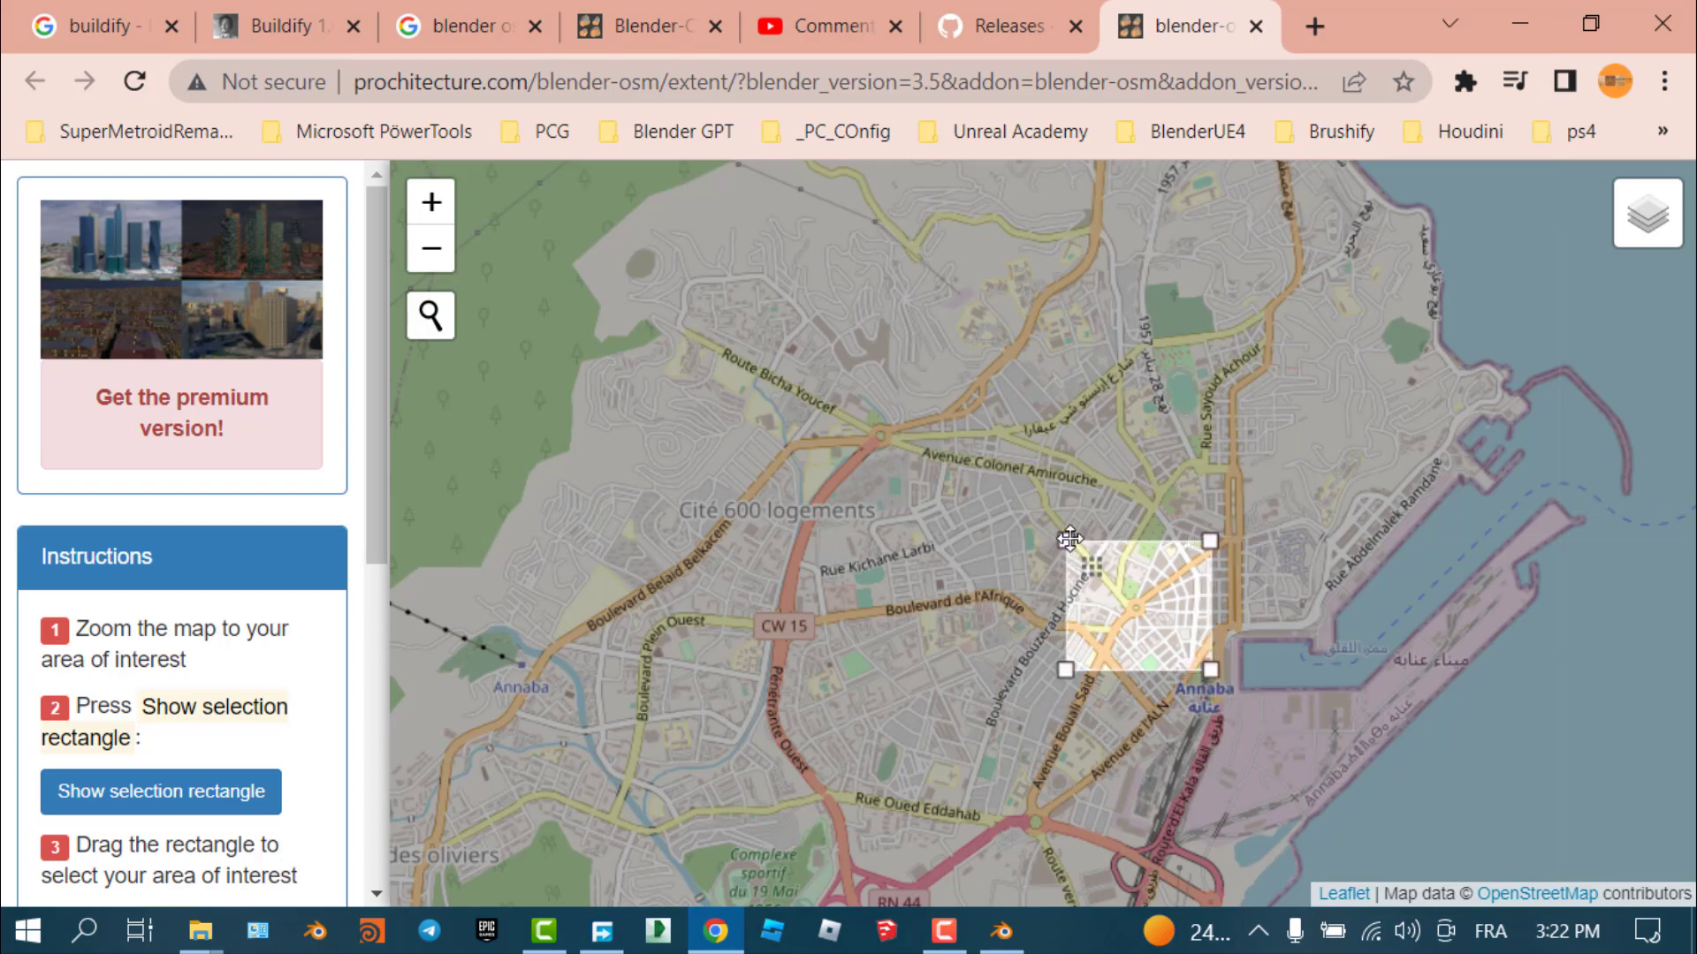
left_click_drag(1066, 540, 1076, 555)
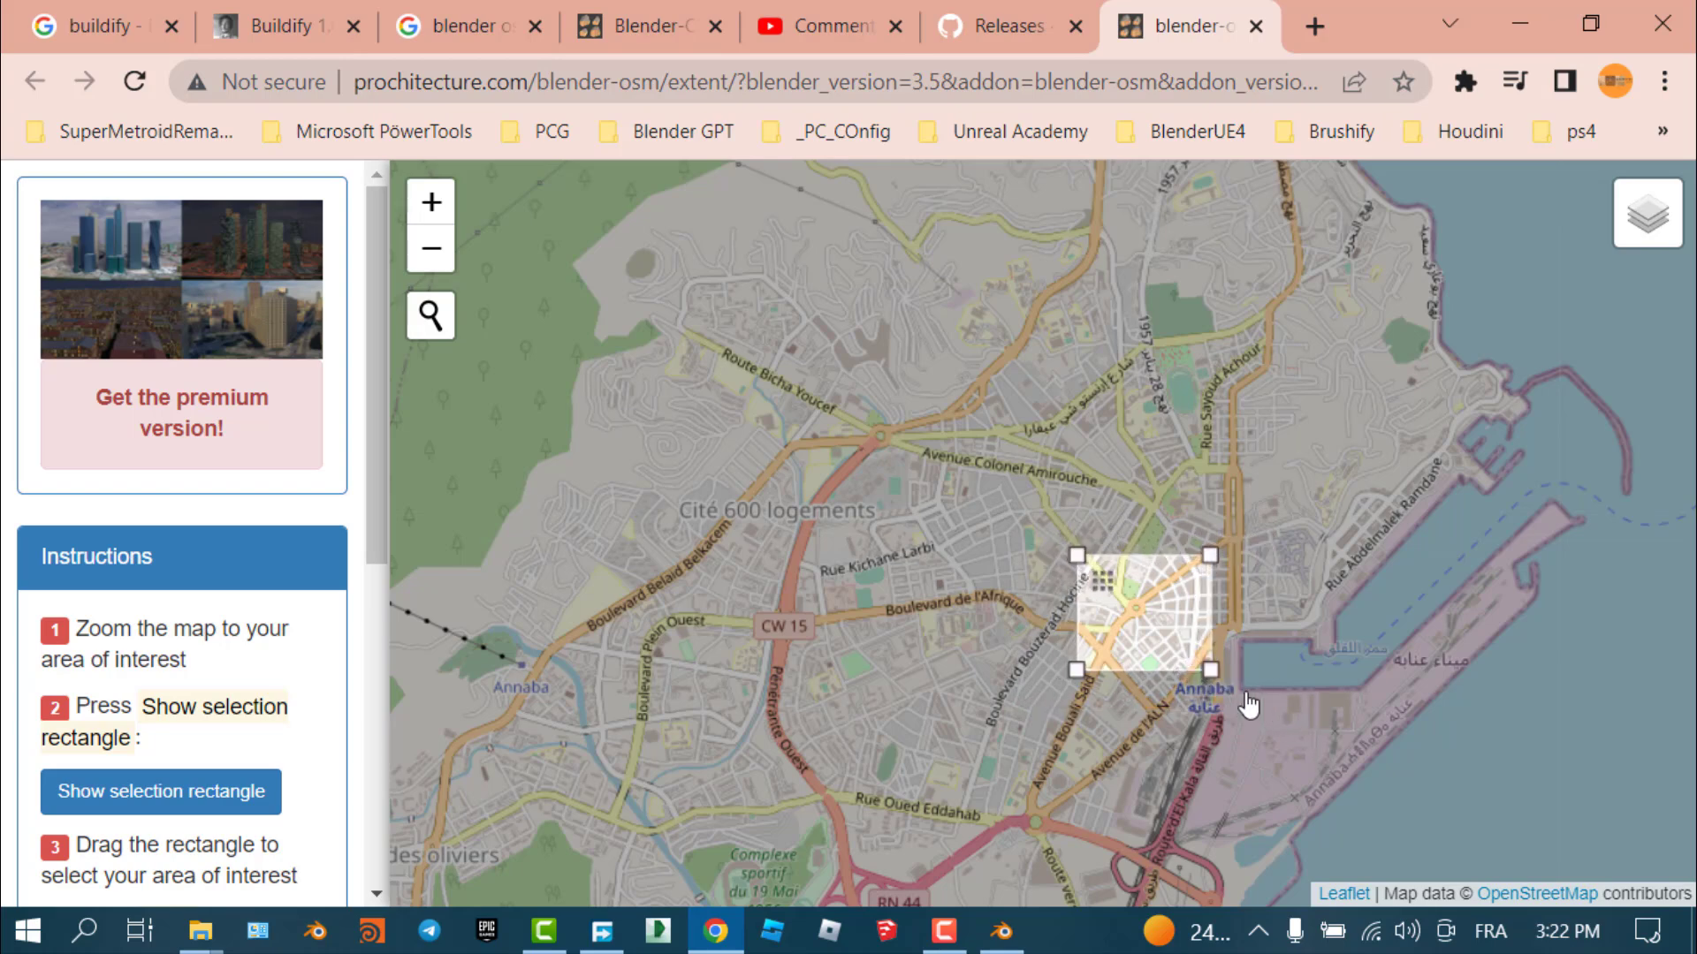
Refine the rectangle to a 0.7 x 0.6 km area, copy its coordinates, and return to Blender
scroll(1244, 694, "up", 2)
left_click_drag(1168, 387, 1292, 502)
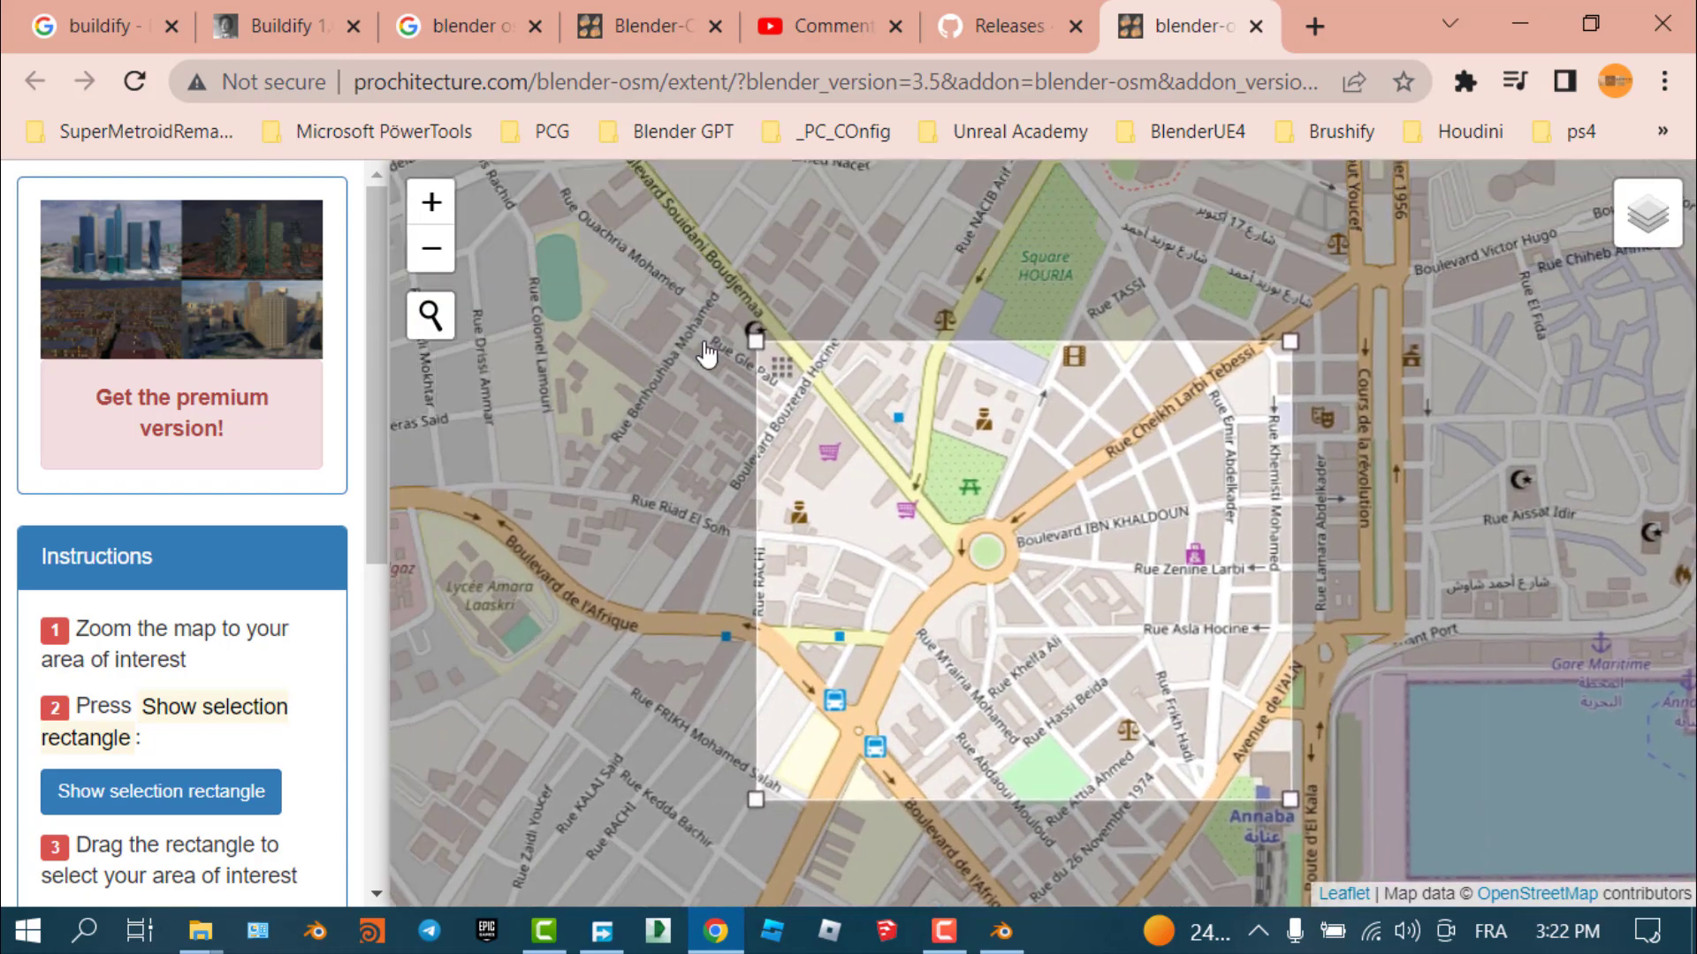
left_click_drag(757, 339, 714, 332)
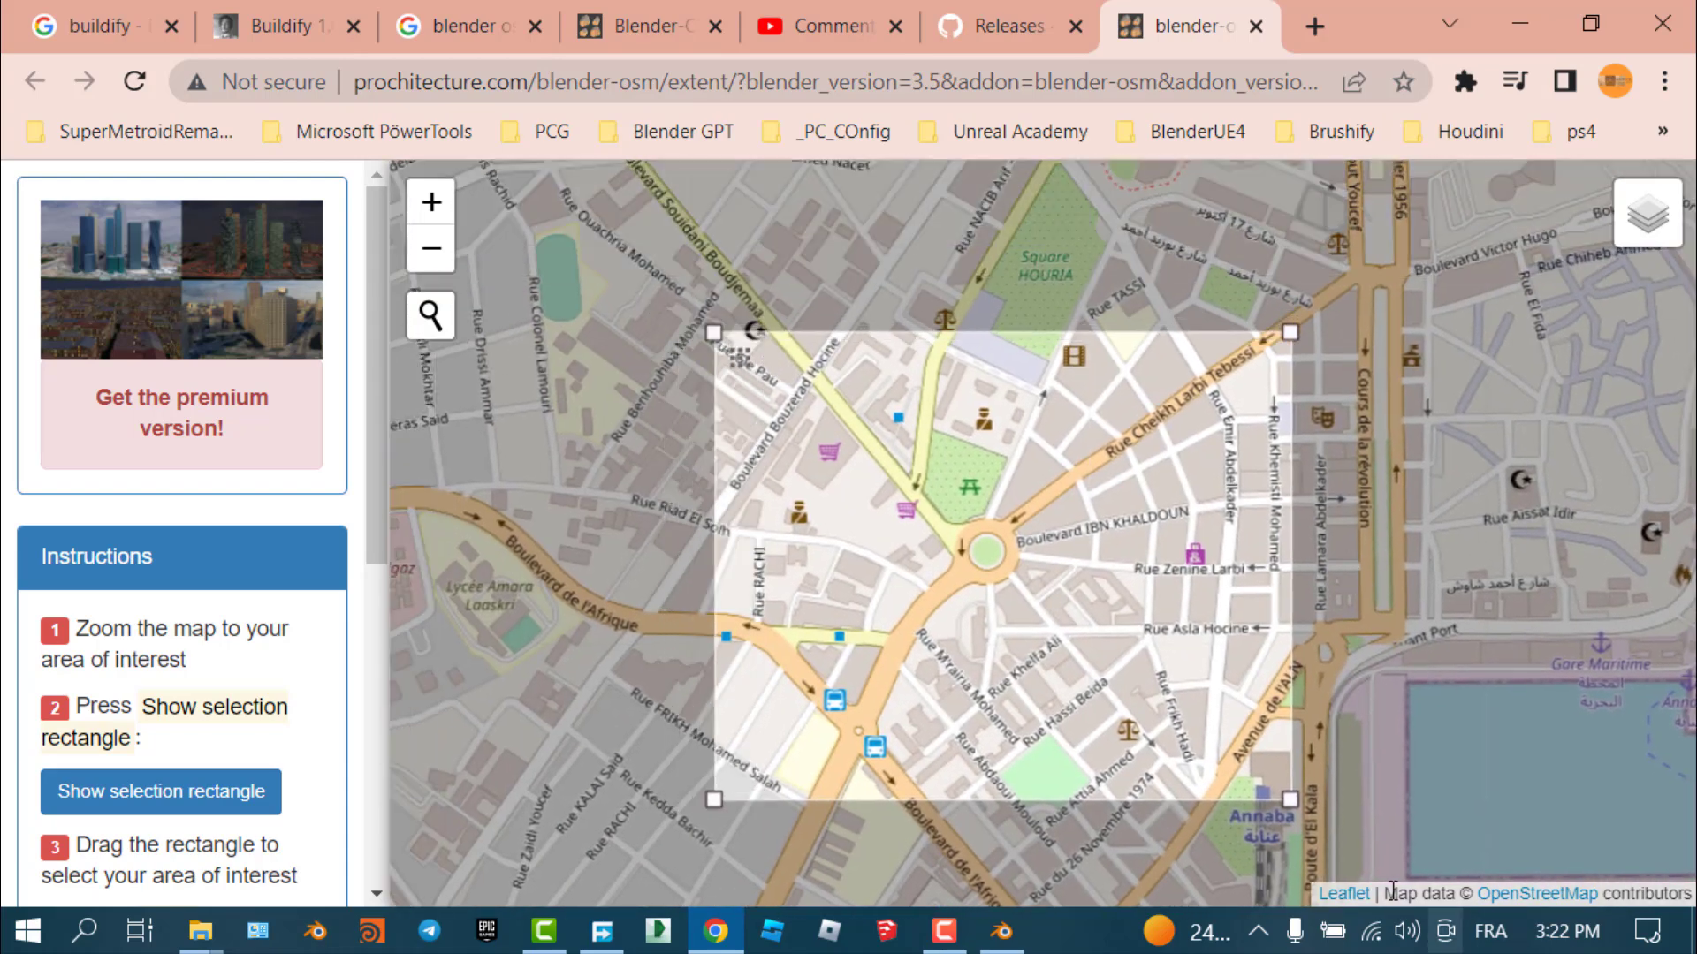
left_click_drag(1288, 799, 1241, 798)
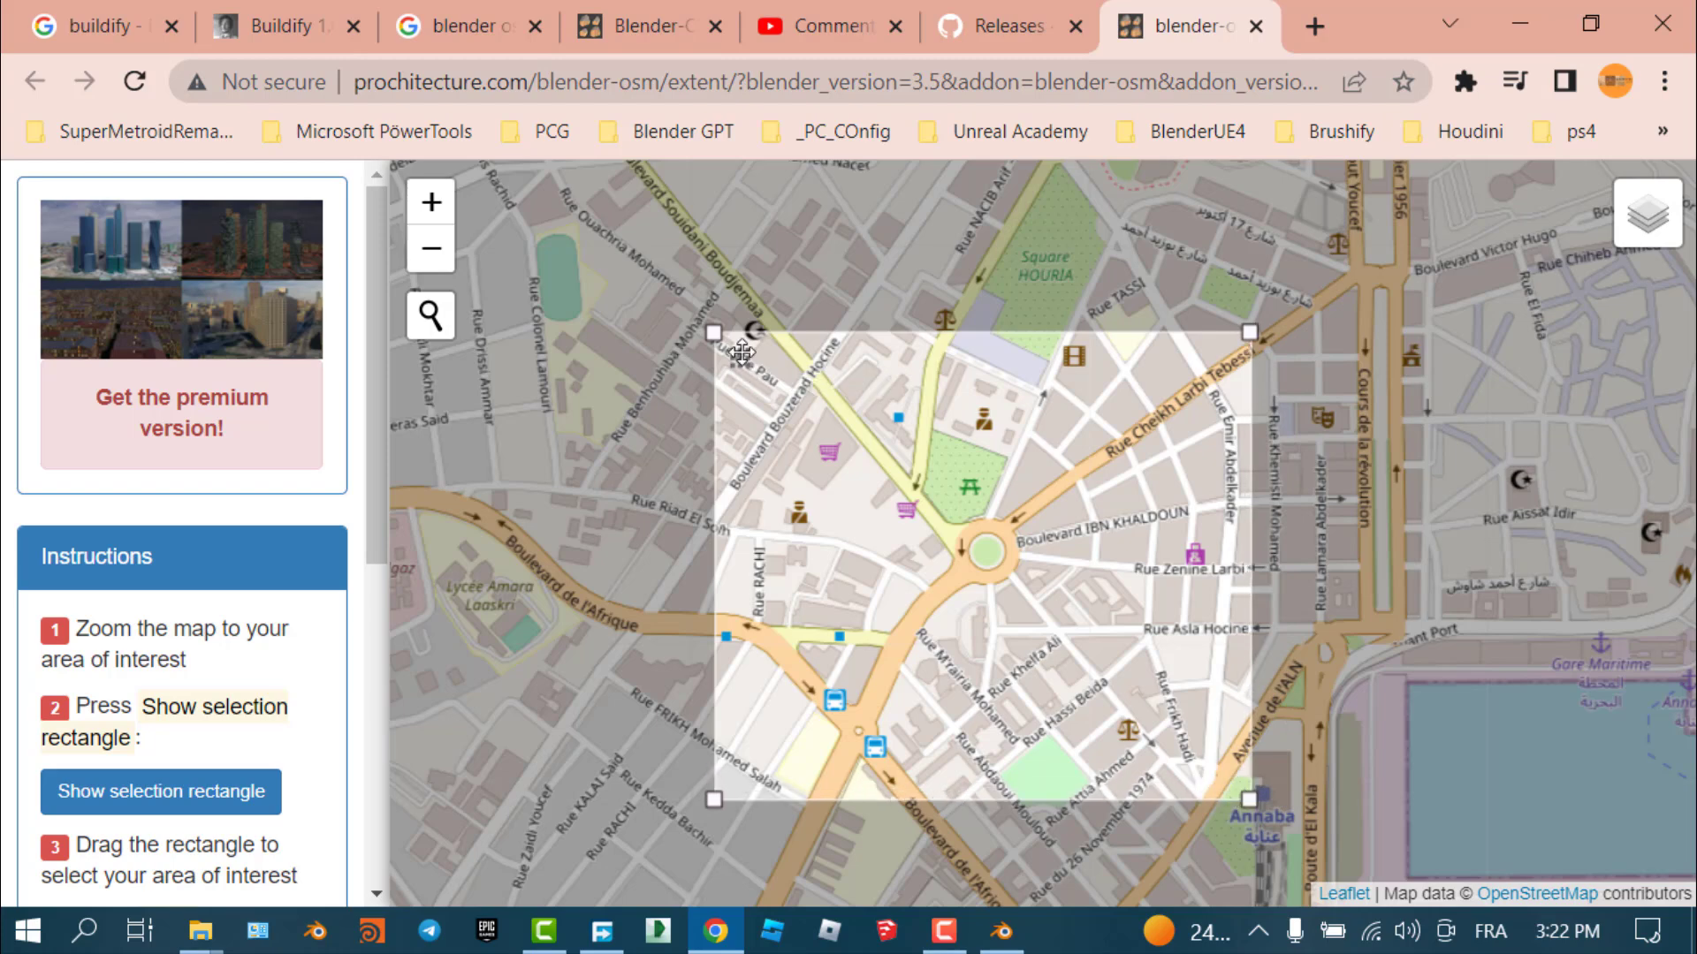
scroll(232, 594, "down", 7)
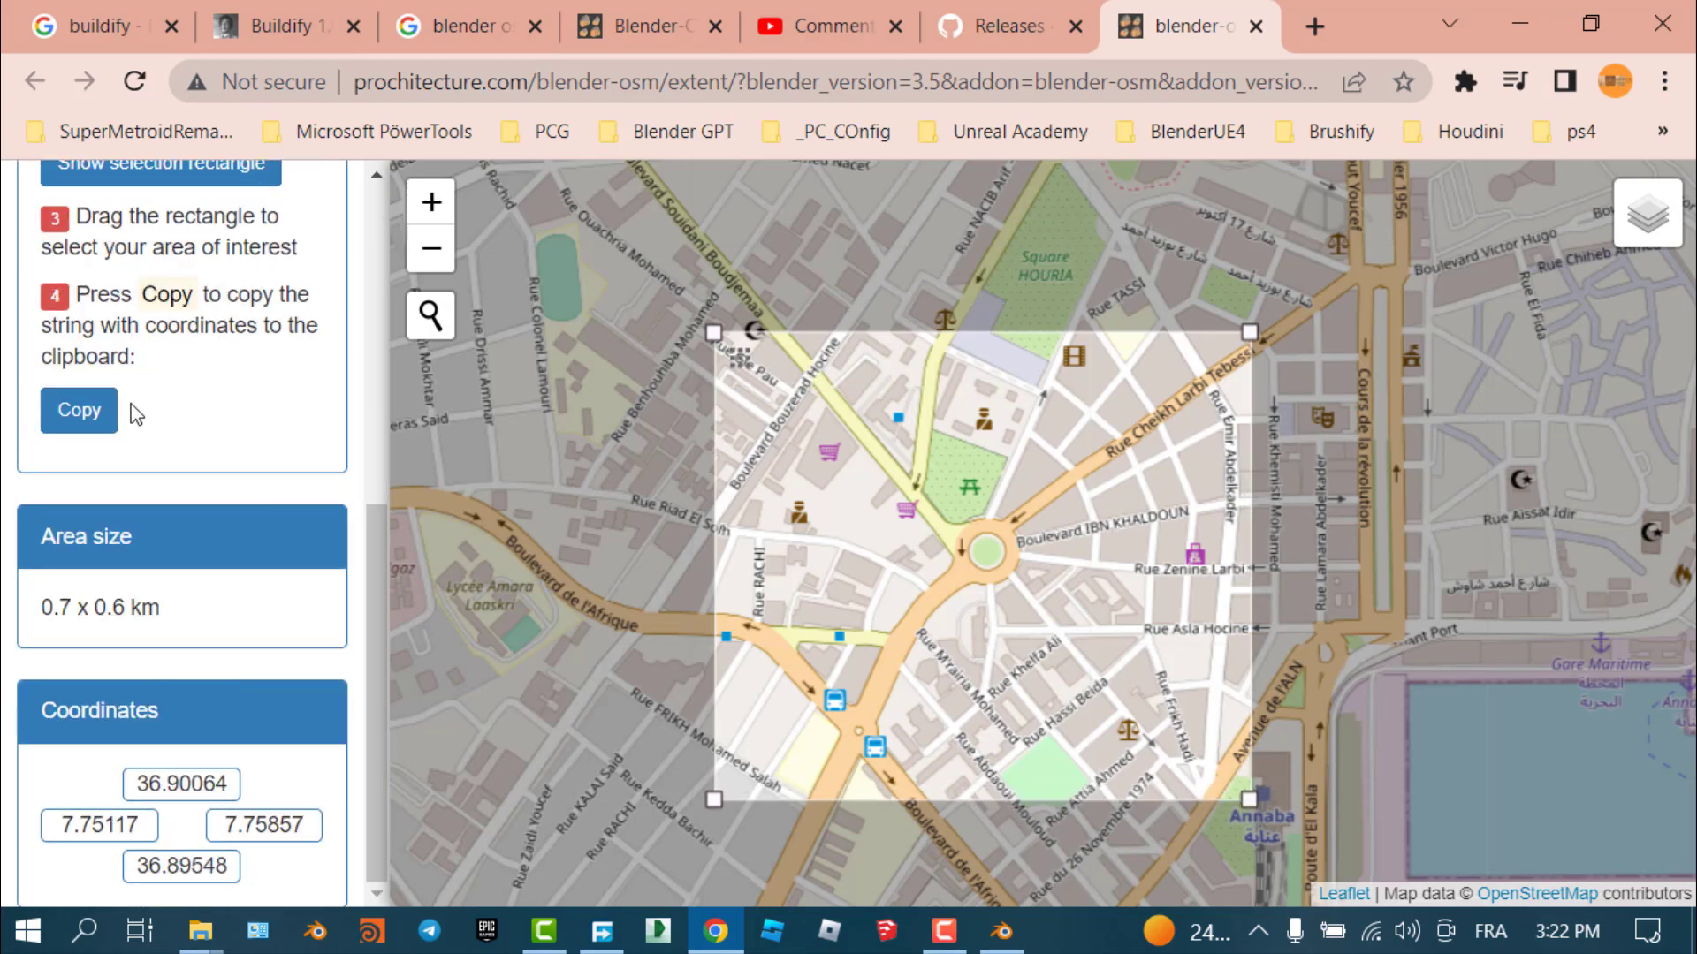
left_click(99, 414)
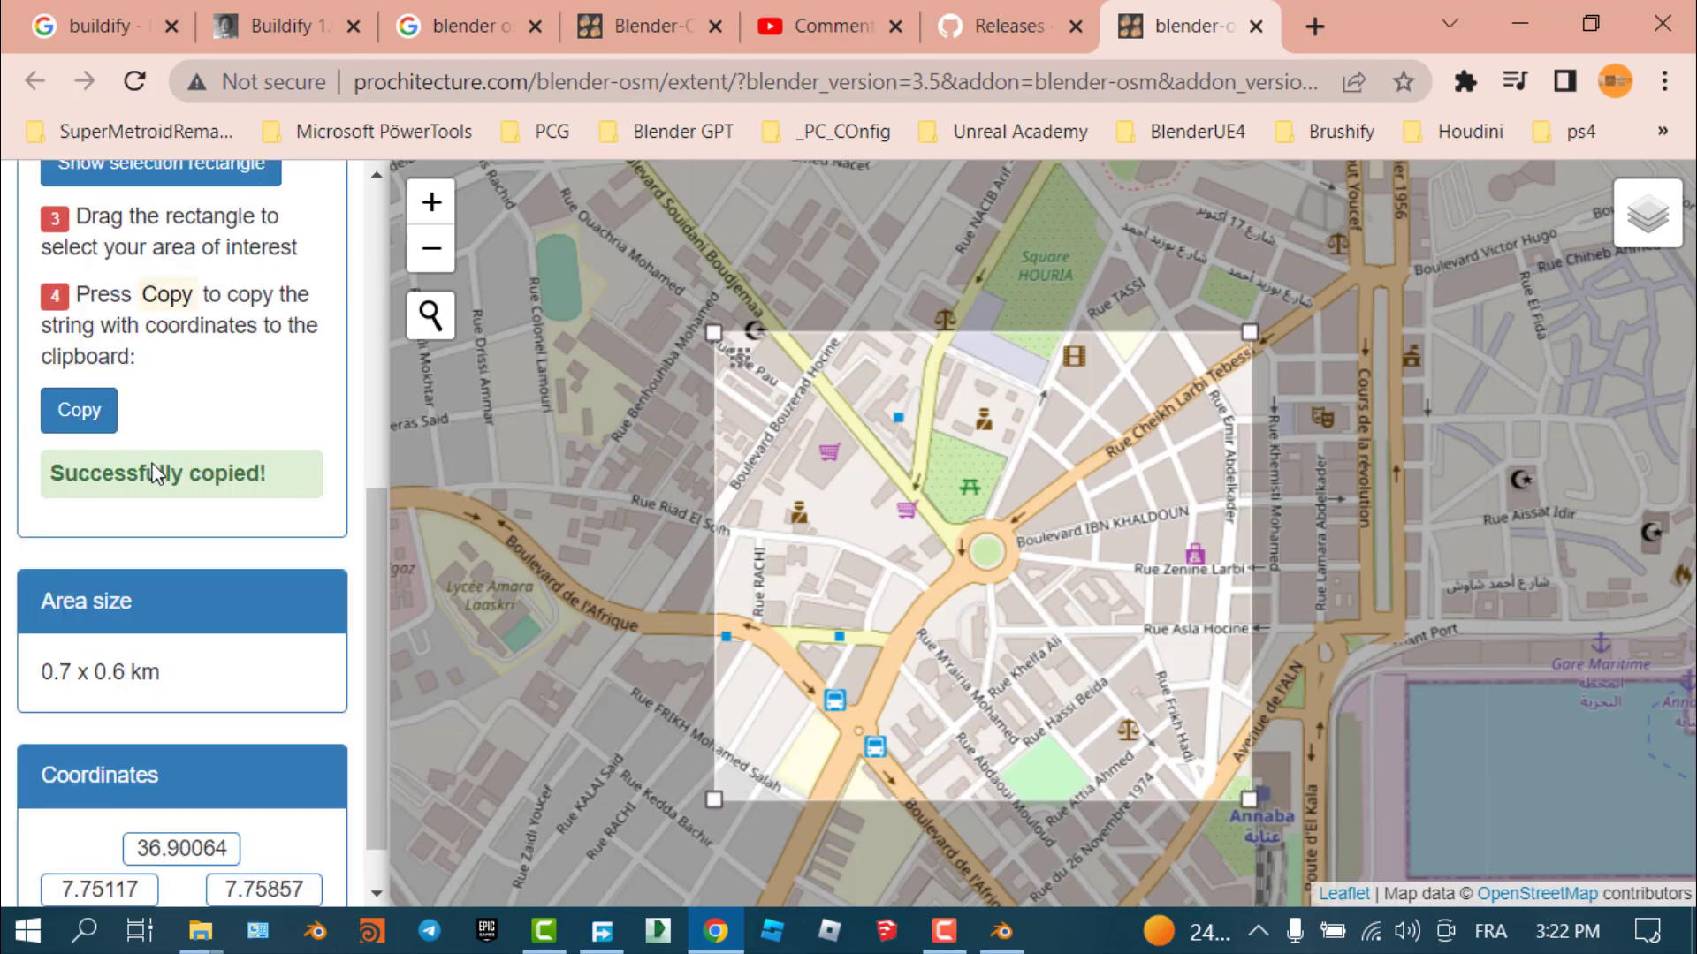
left_click(1001, 931)
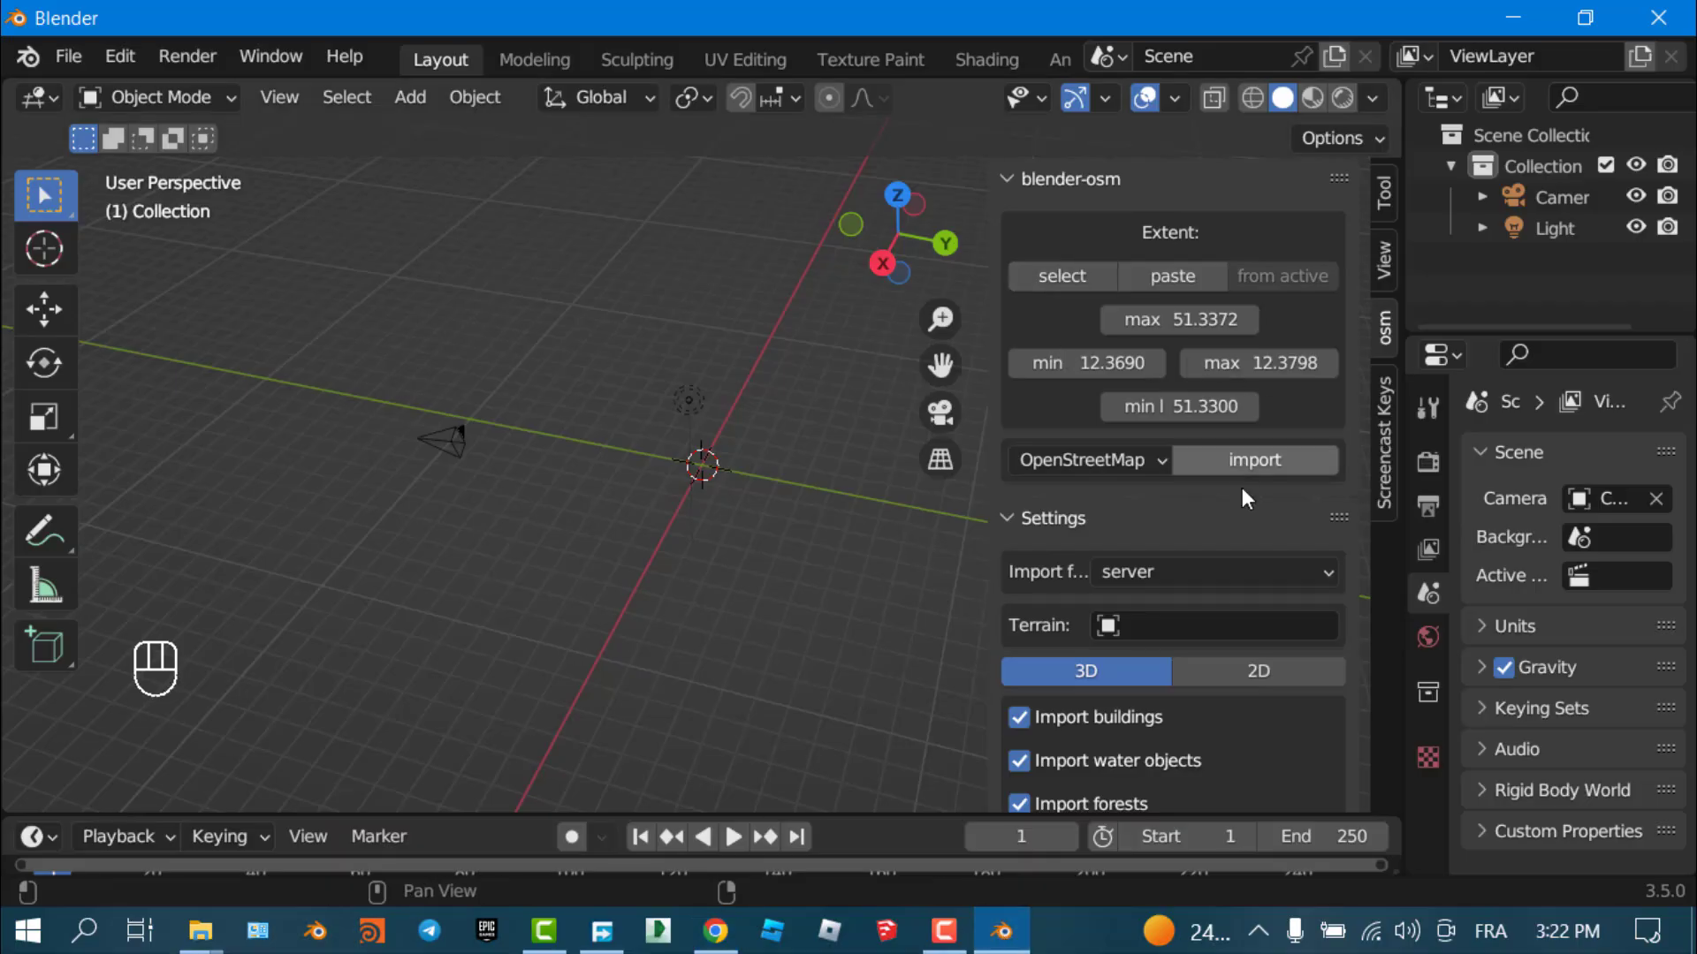
Paste the Annaba coordinates into the extent, set the import to 2D, and uncheck Import forests
left_click(1181, 272)
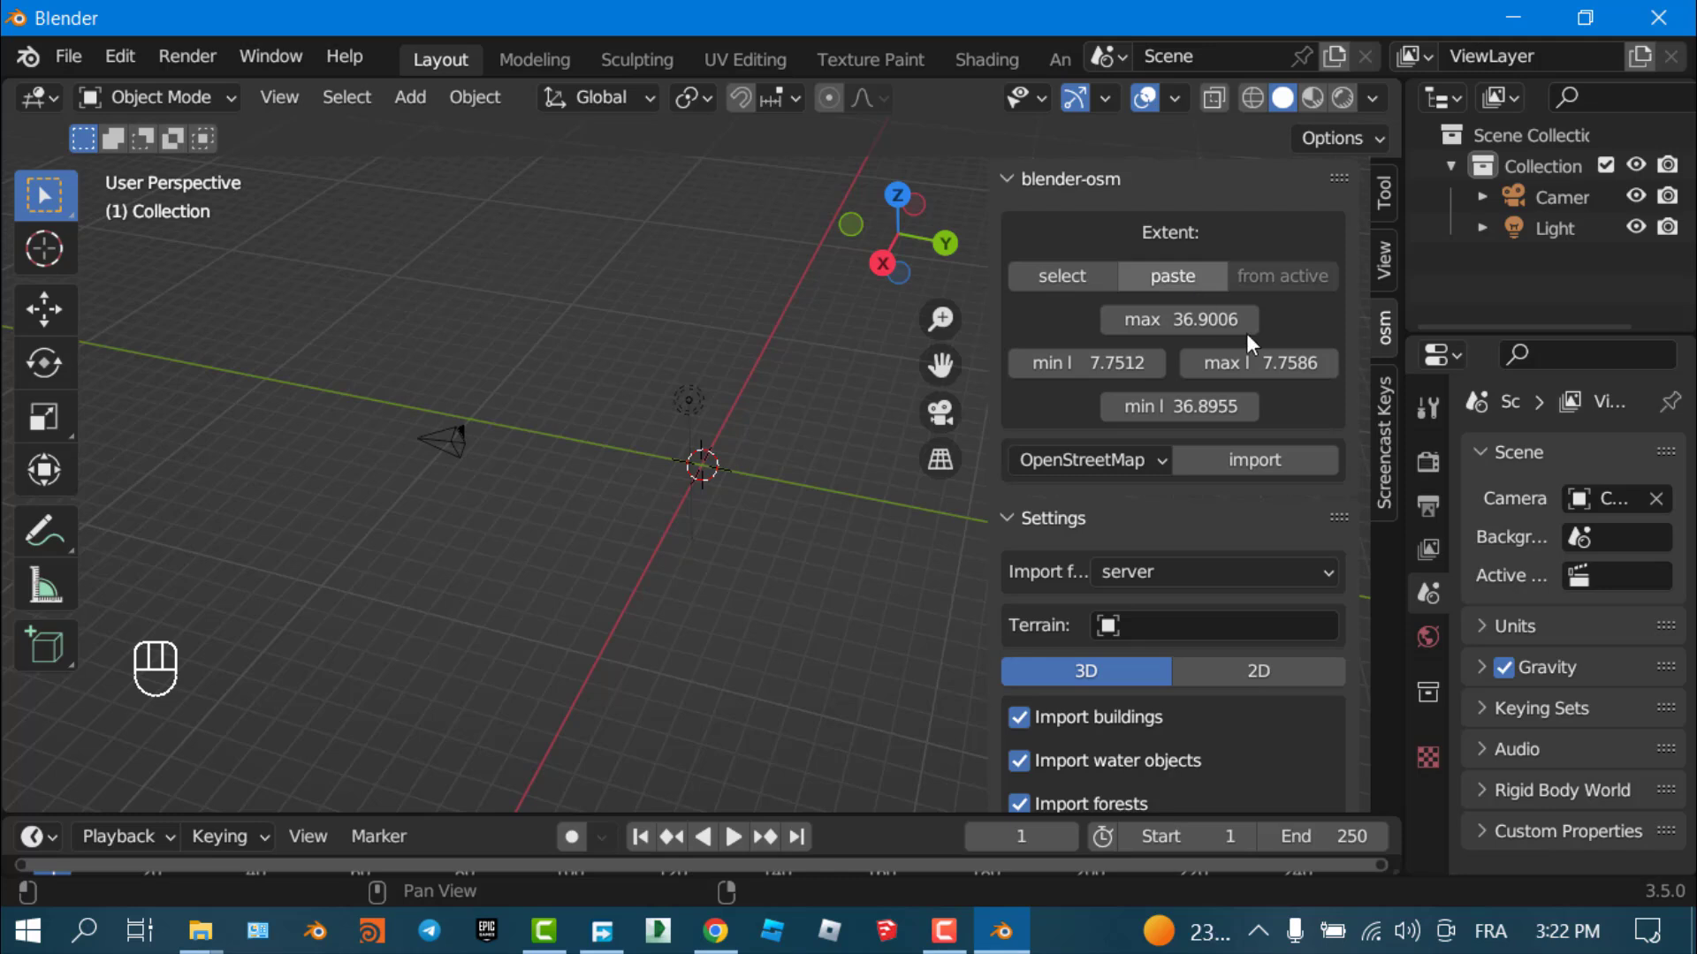
scroll(1209, 590, "down", 3)
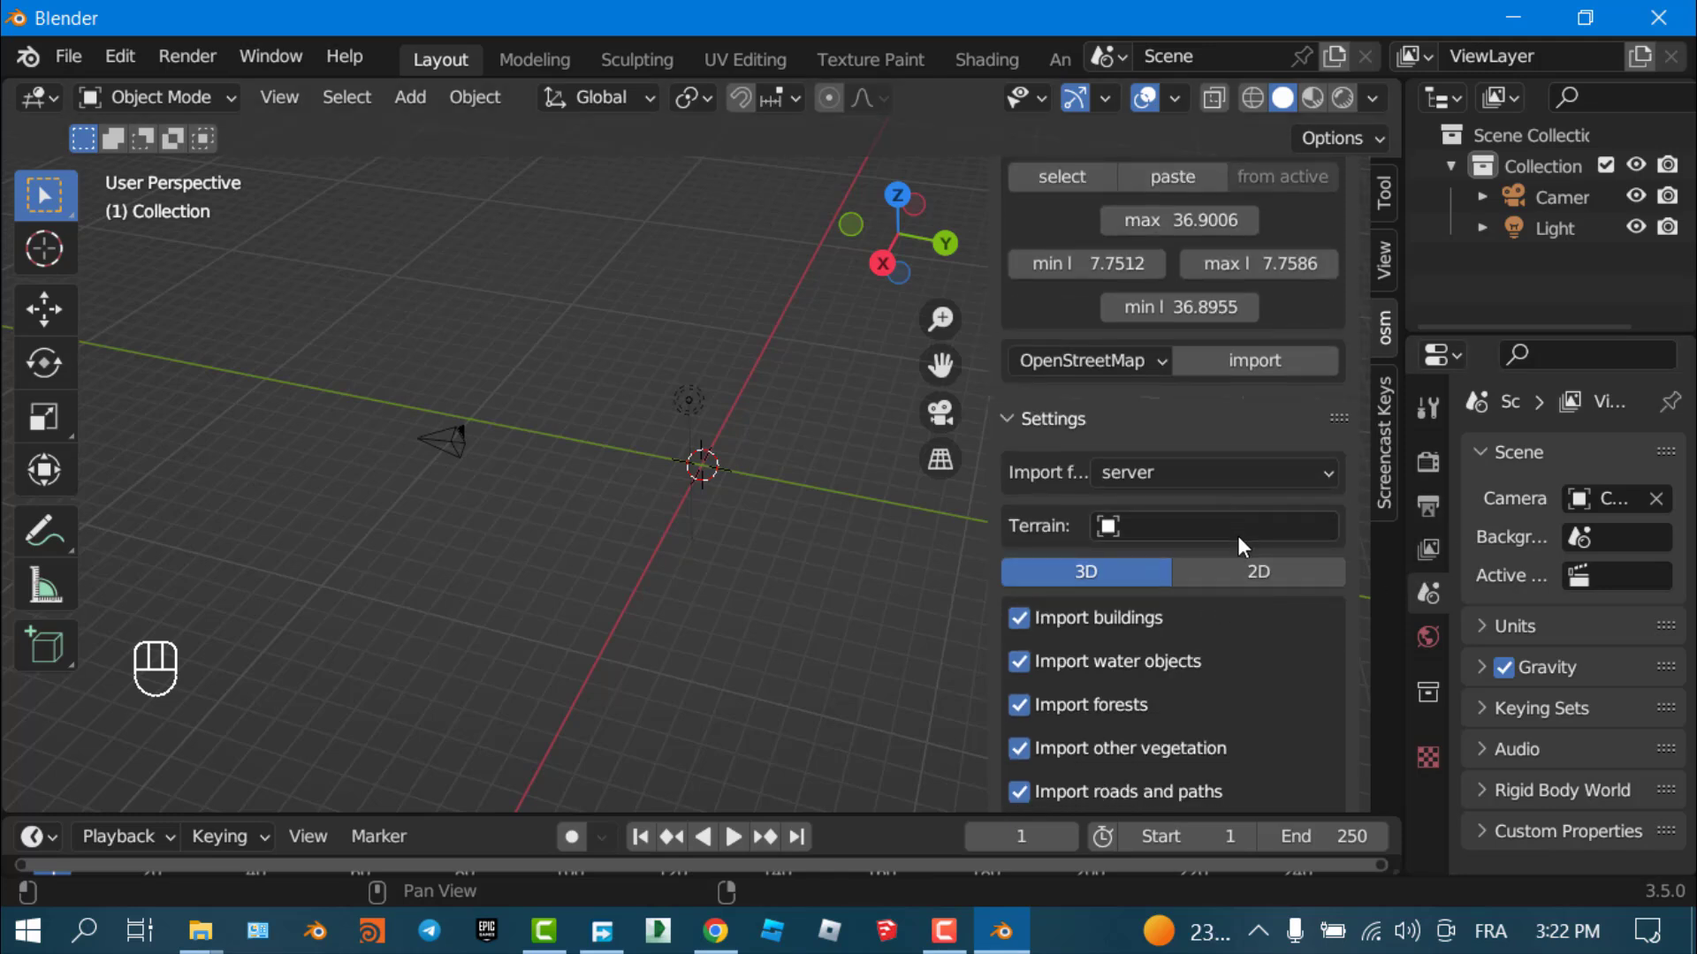
scroll(1237, 539, "down", 4)
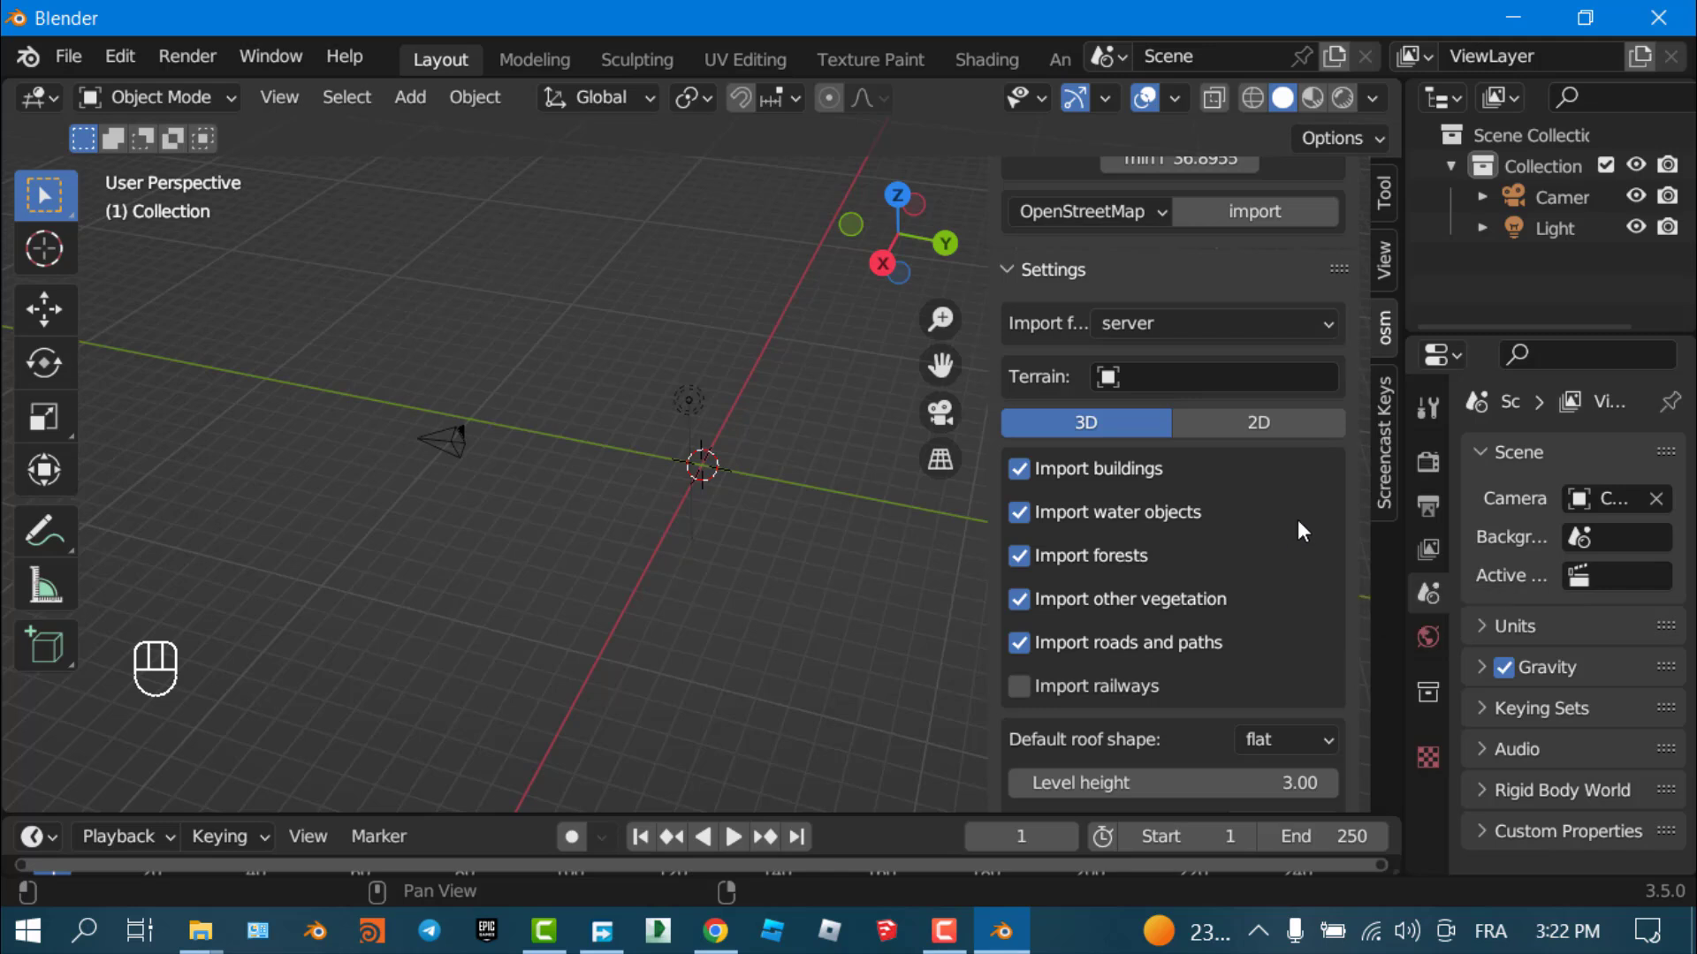
left_click(1285, 422)
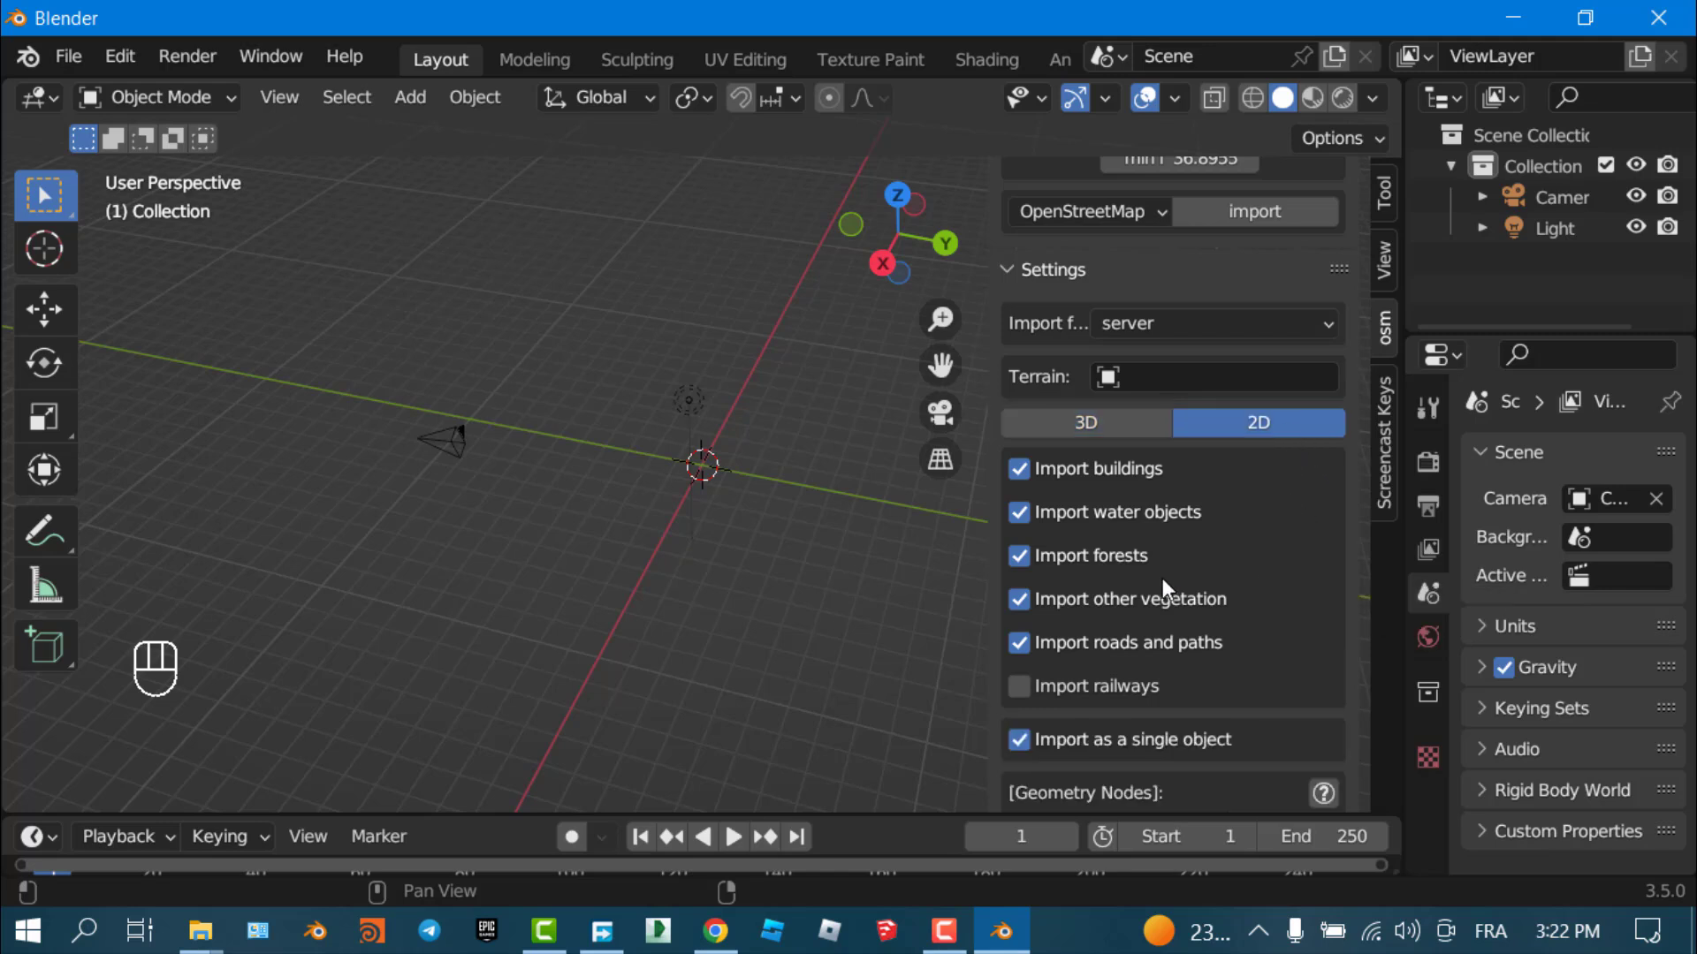
left_click(1019, 557)
scroll(1158, 563, "down", 4)
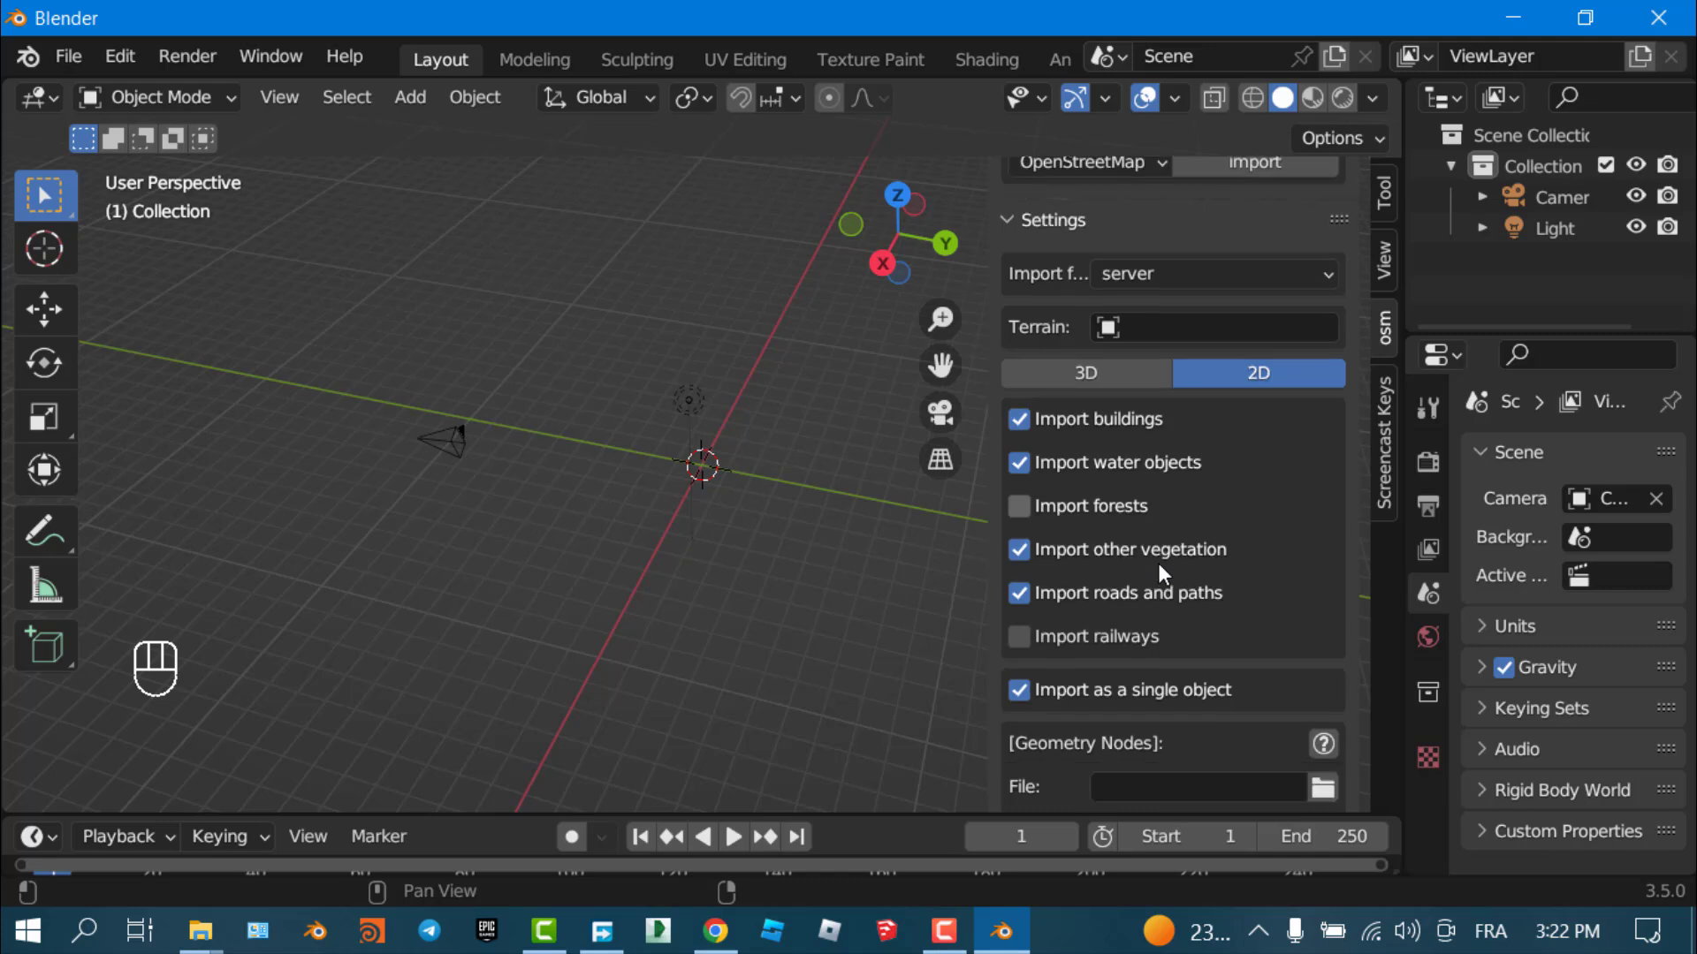
scroll(1203, 535, "down", 3)
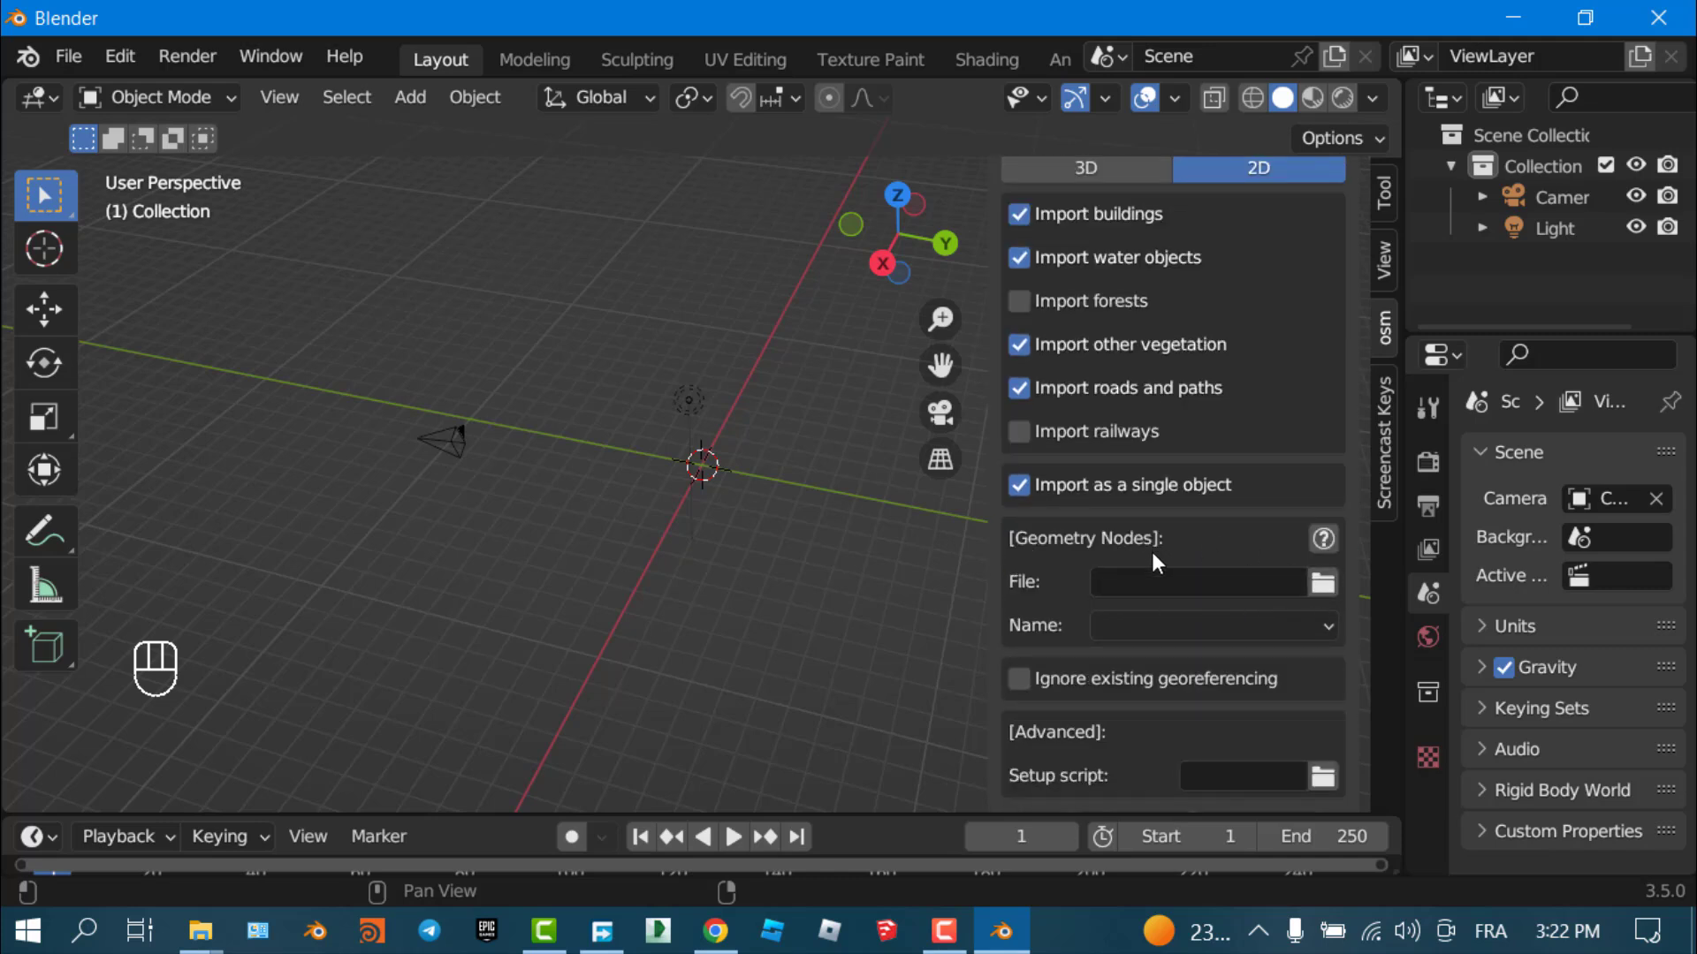
Set the Geometry Nodes File to buildify_1.0.blend from Desktop > Buildify Unreal Engine
left_click(1322, 586)
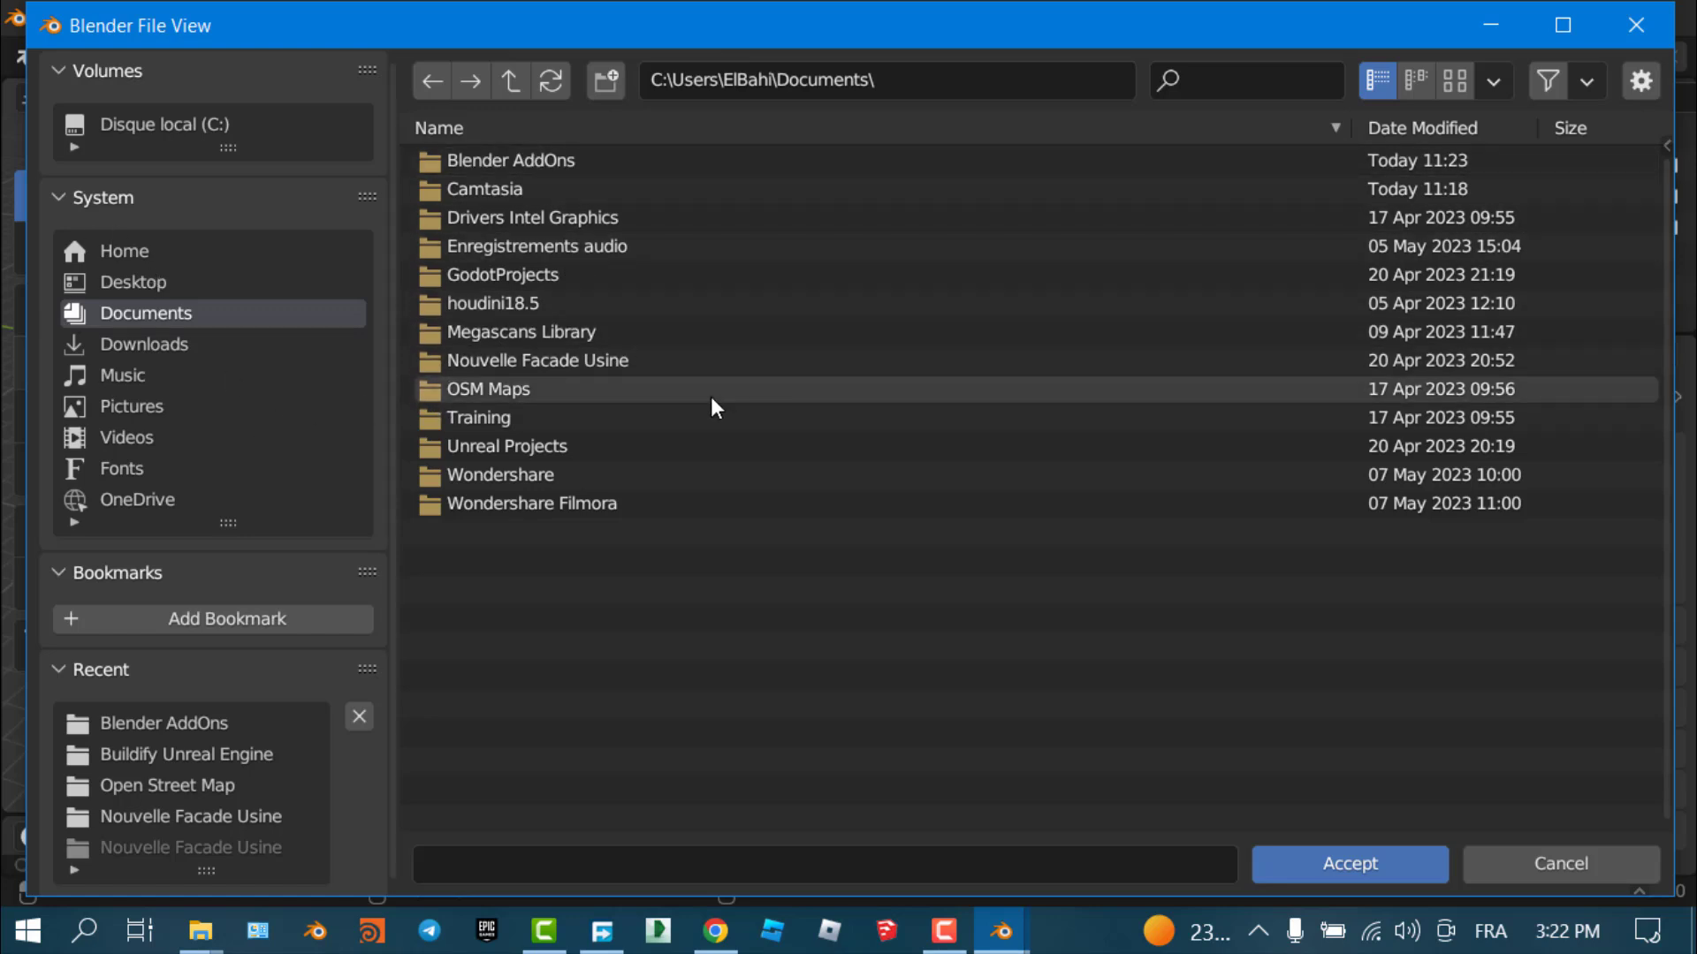
left_click(147, 280)
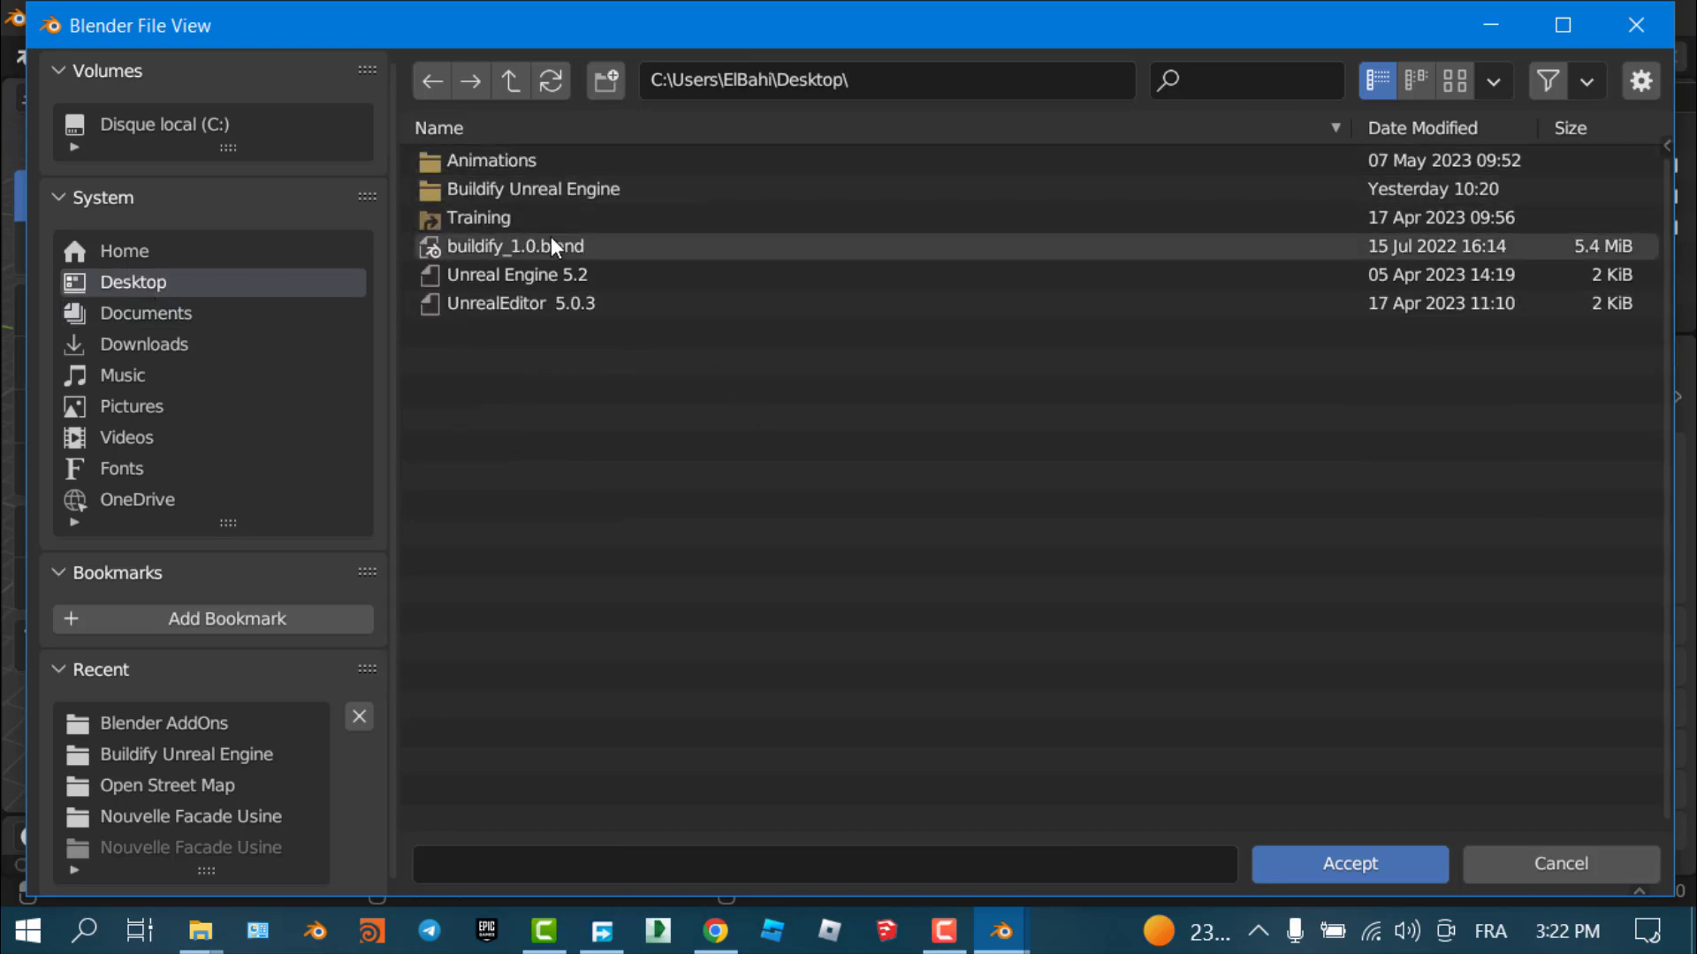
left_click(580, 187)
double_click(788, 193)
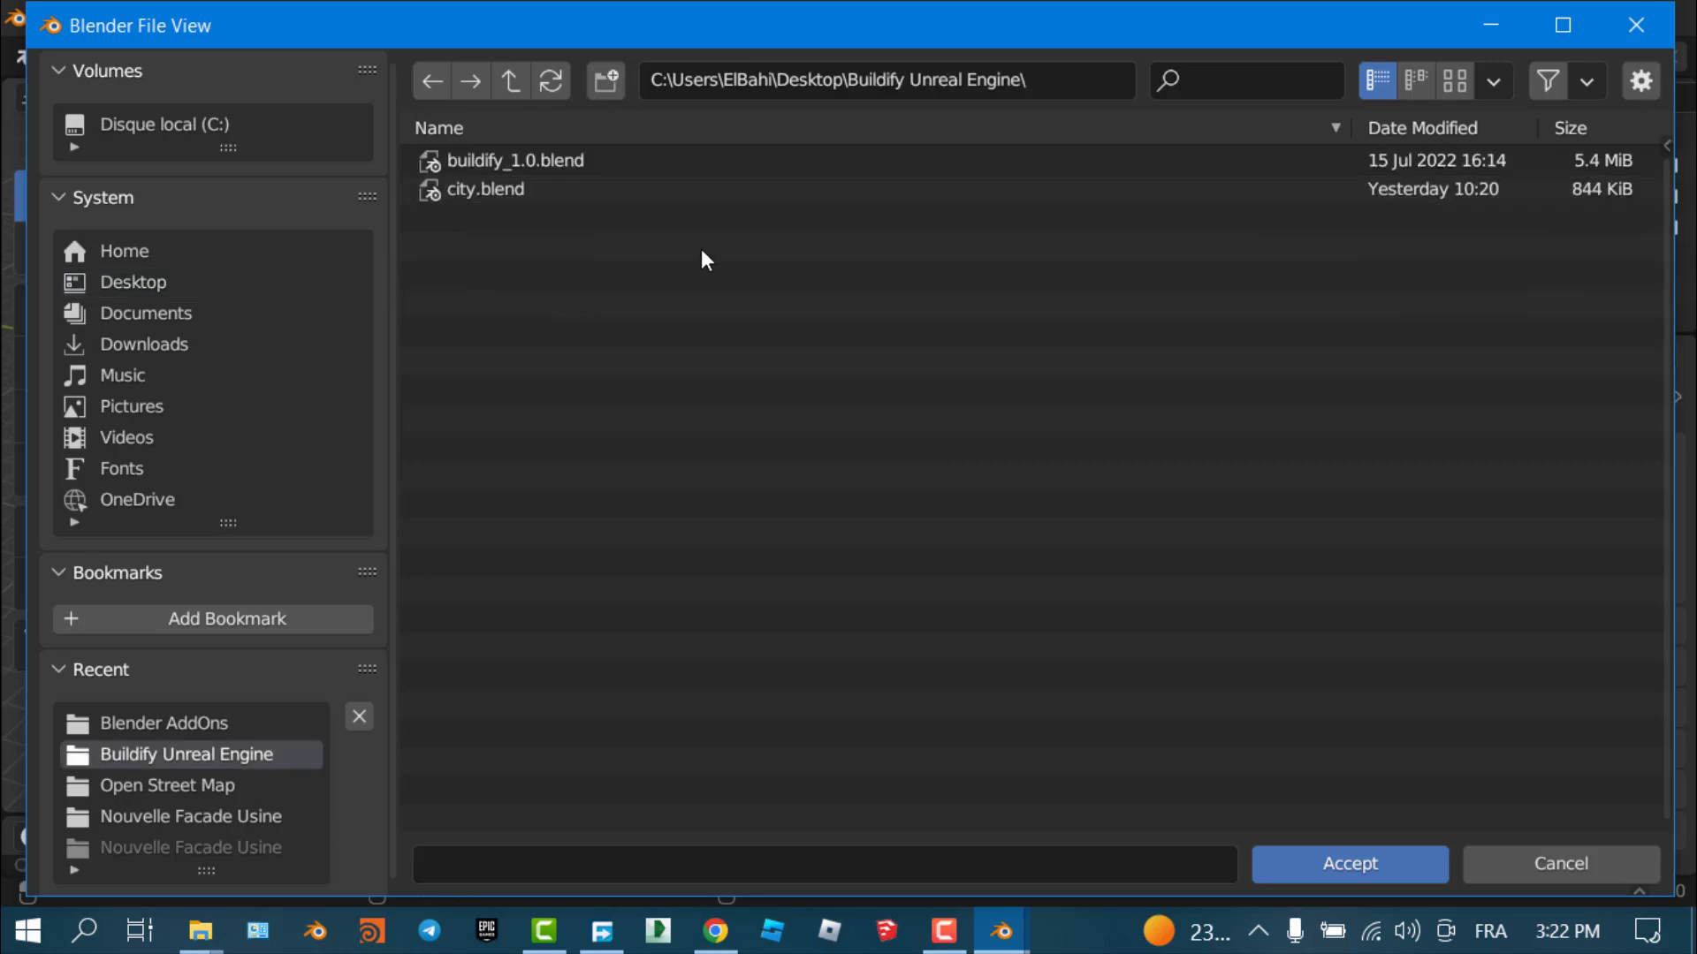
left_click(507, 160)
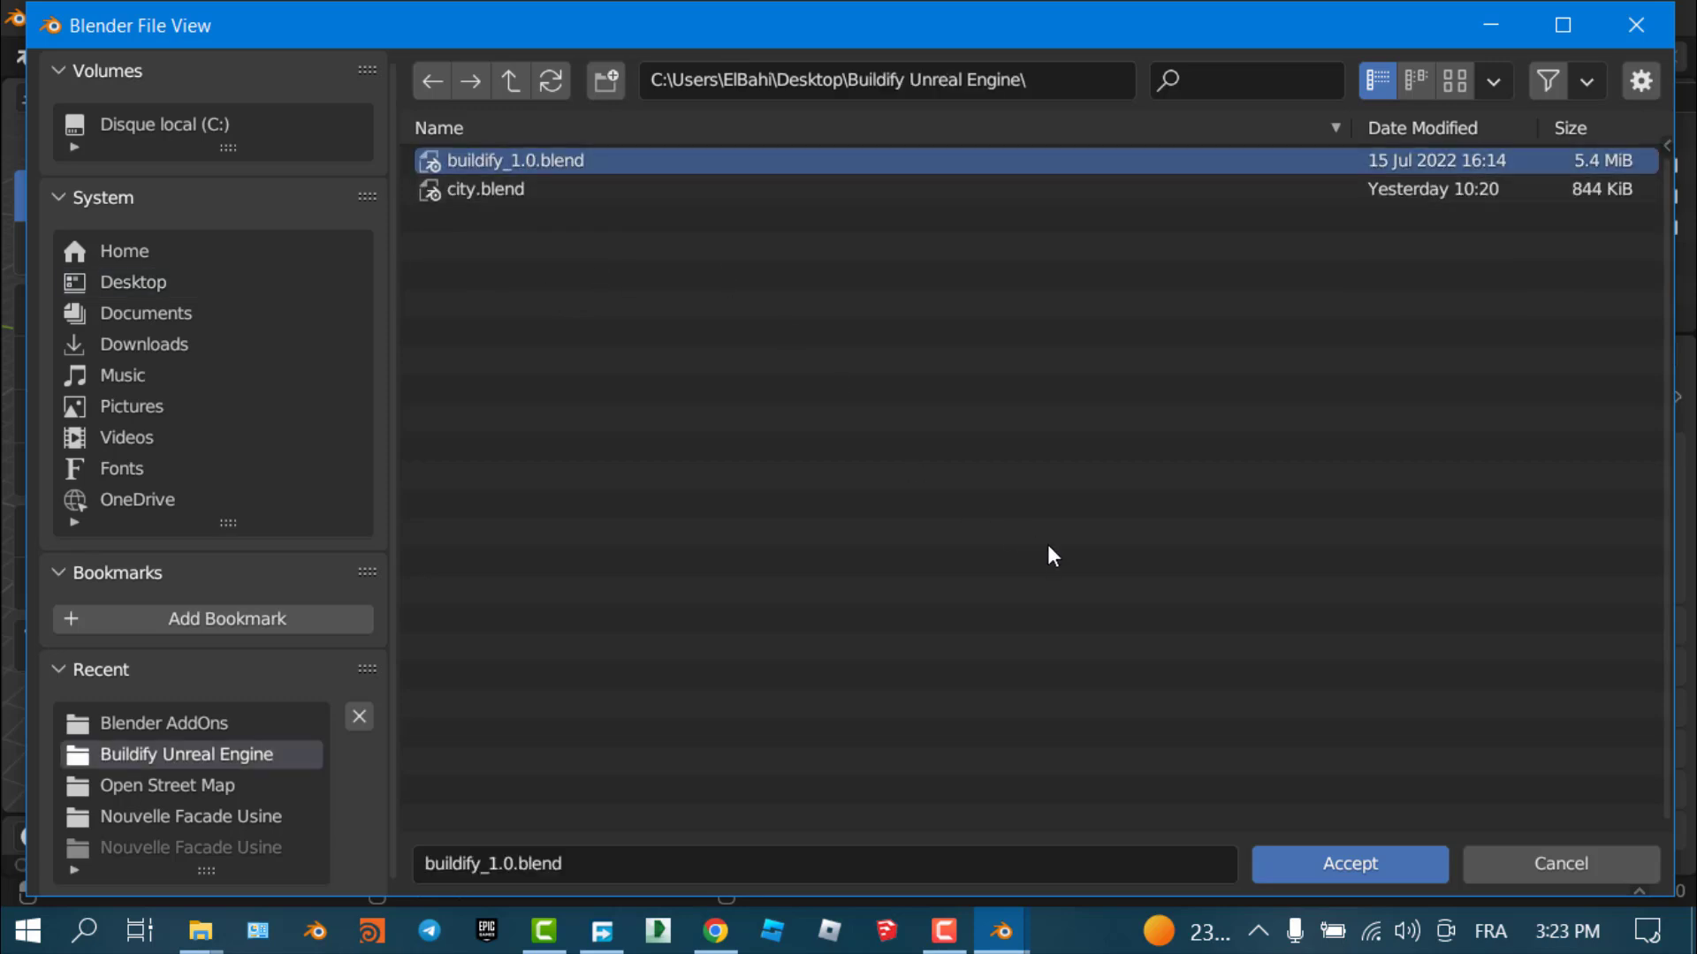
left_click(1349, 857)
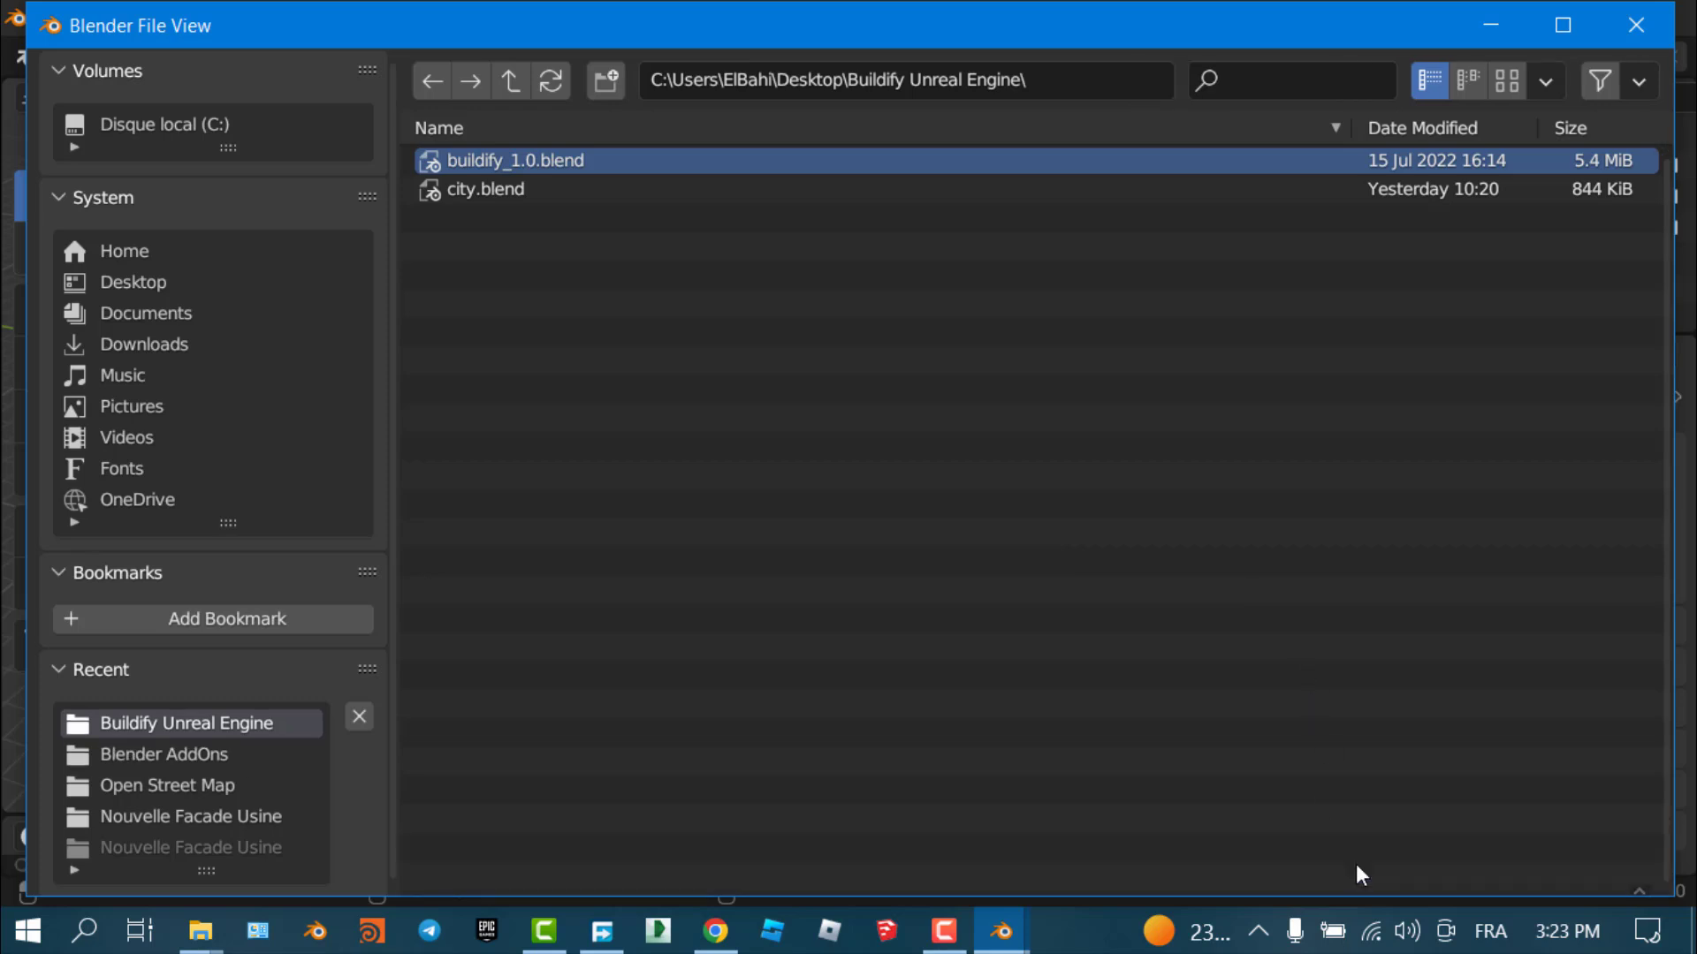
Choose the 'building' node setup and import the Annaba area as the map_6.osm collection
left_click(1263, 624)
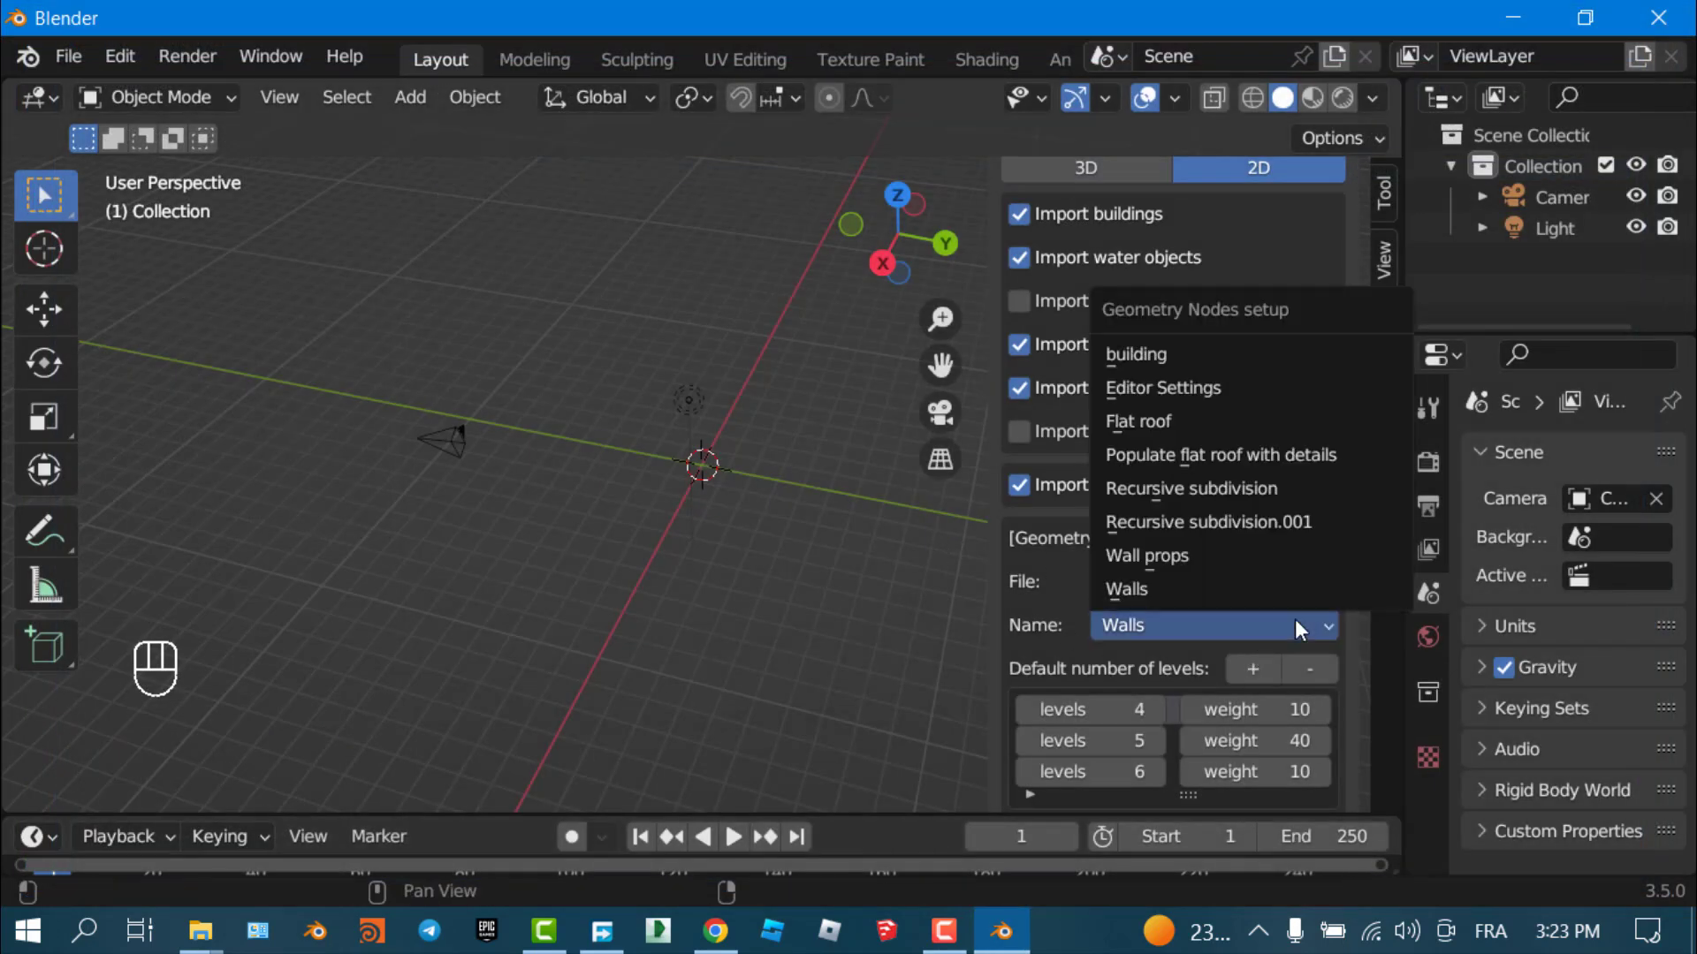
left_click(1169, 355)
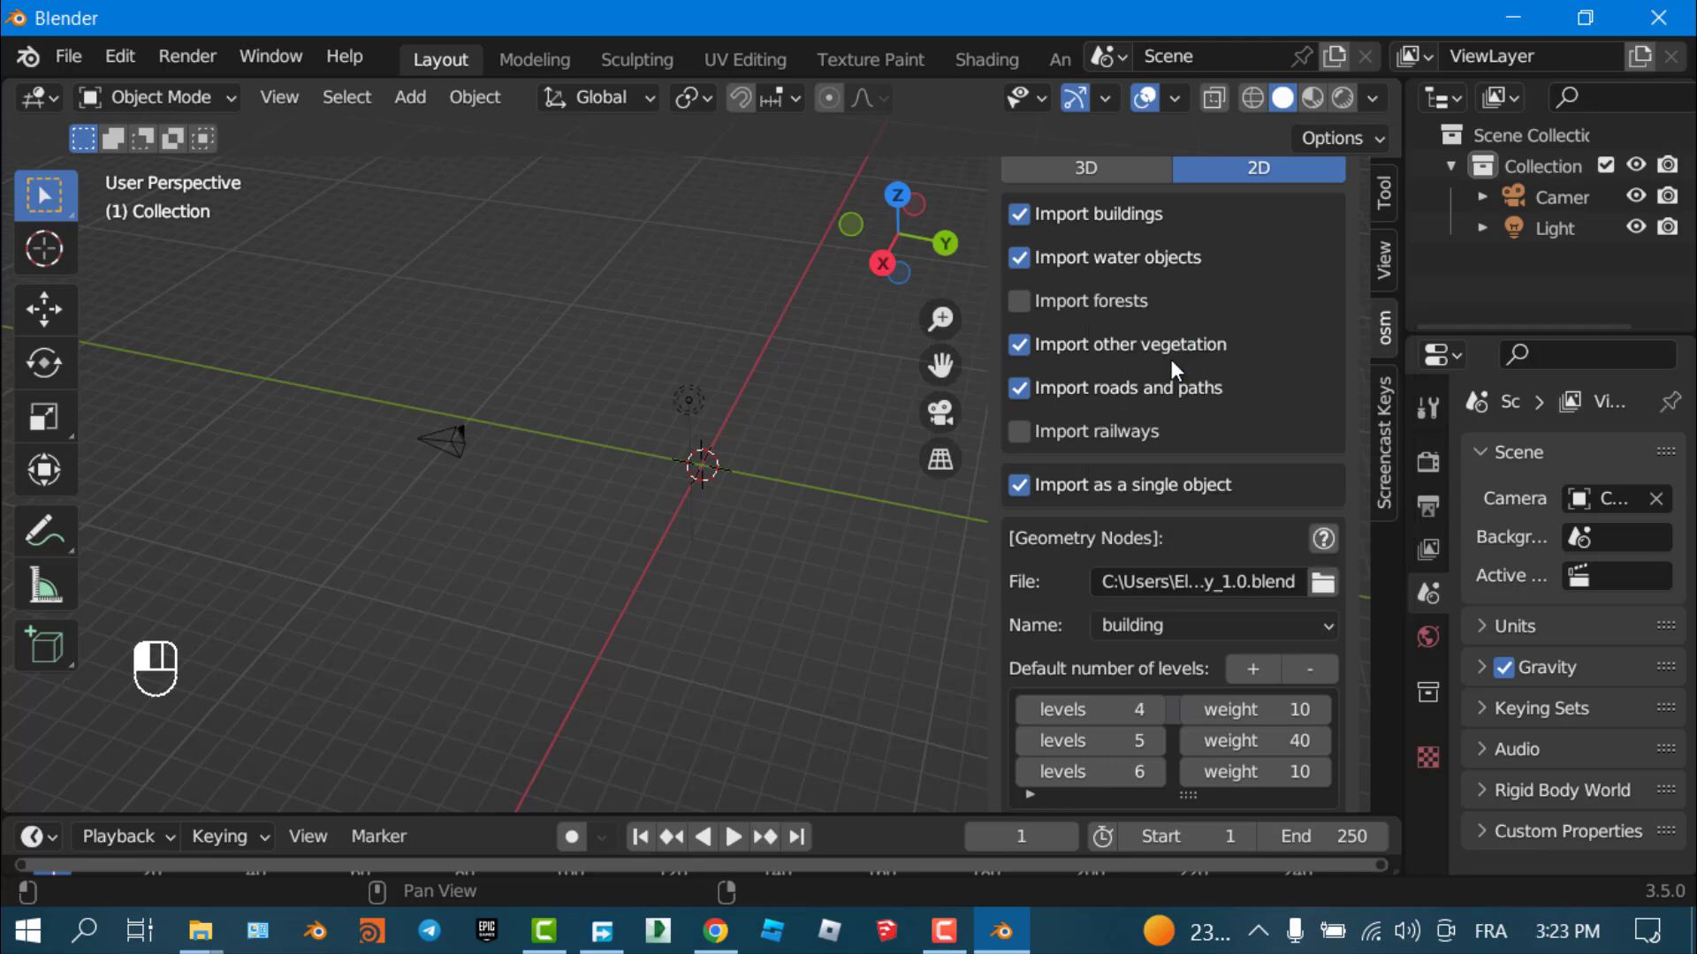
scroll(1223, 486, "down", 4)
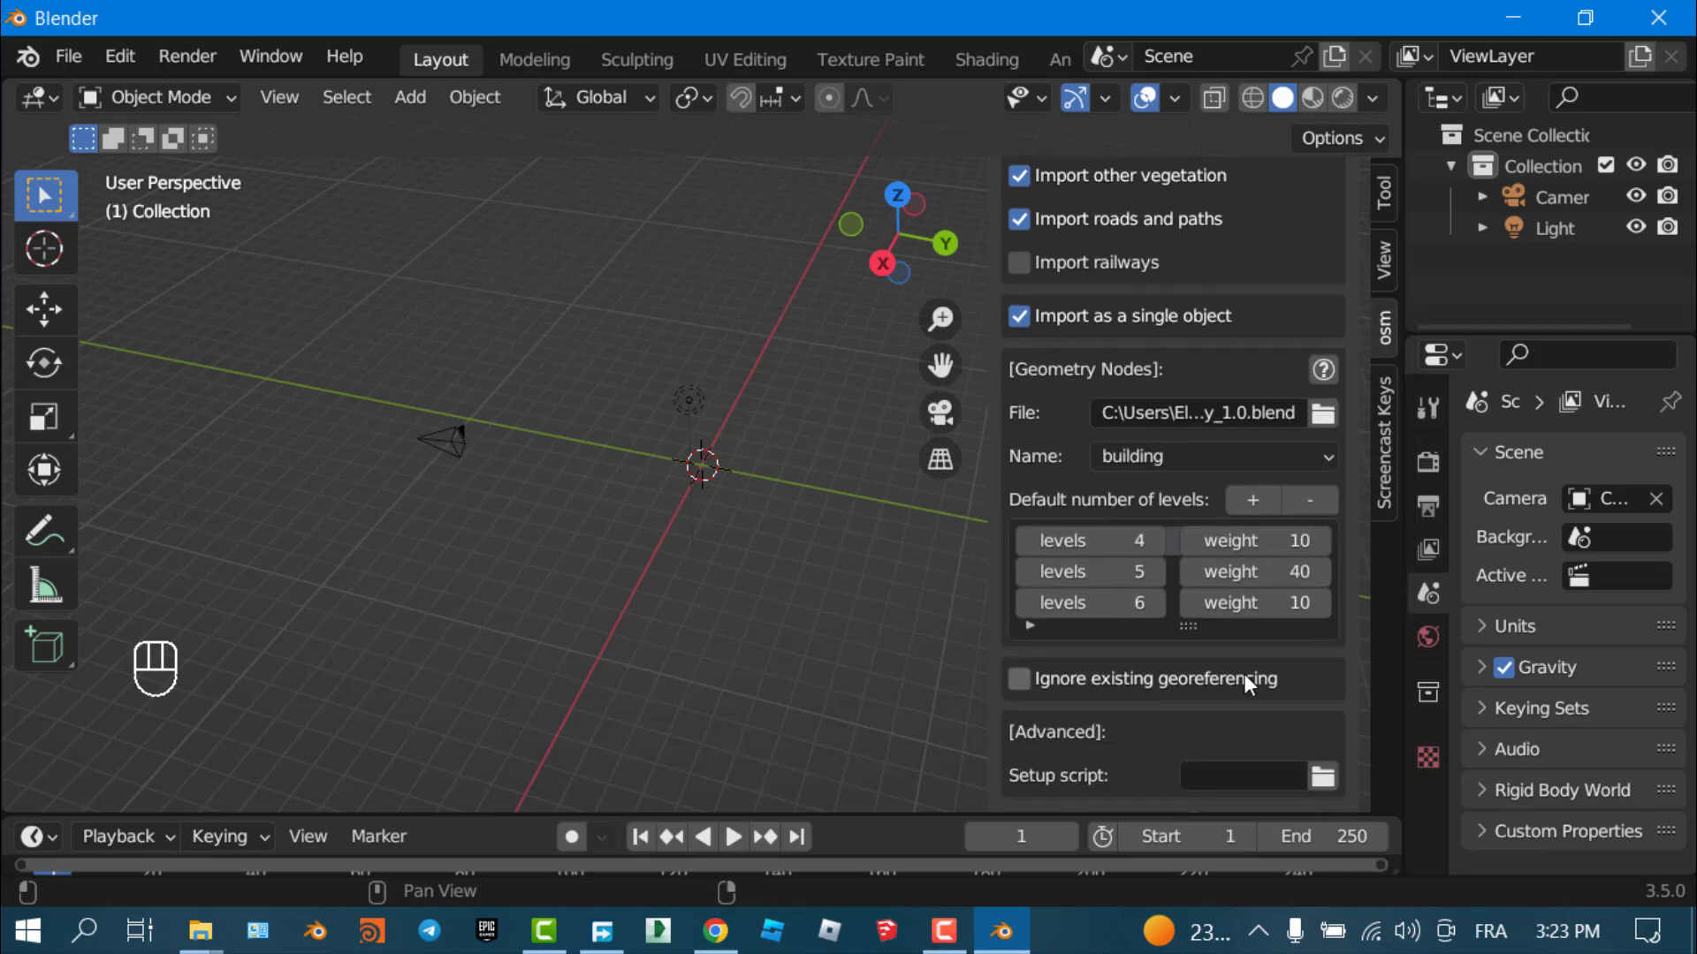
scroll(1202, 585, "up", 12)
scroll(1201, 511, "up", 3)
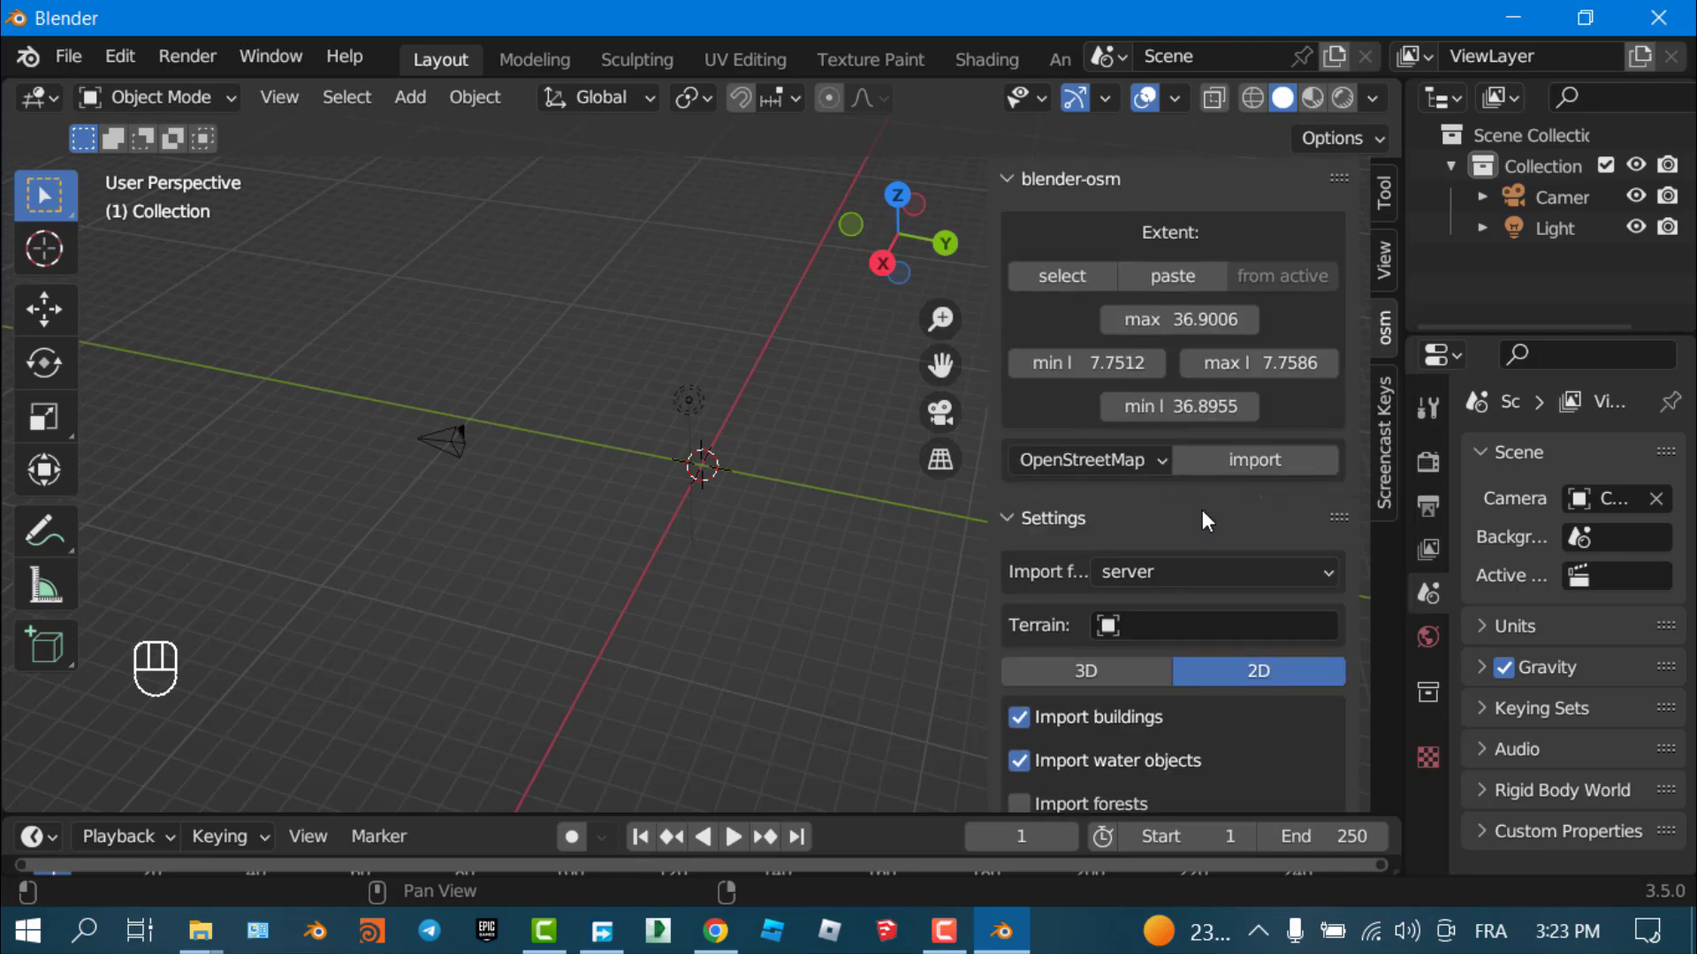
left_click(1246, 462)
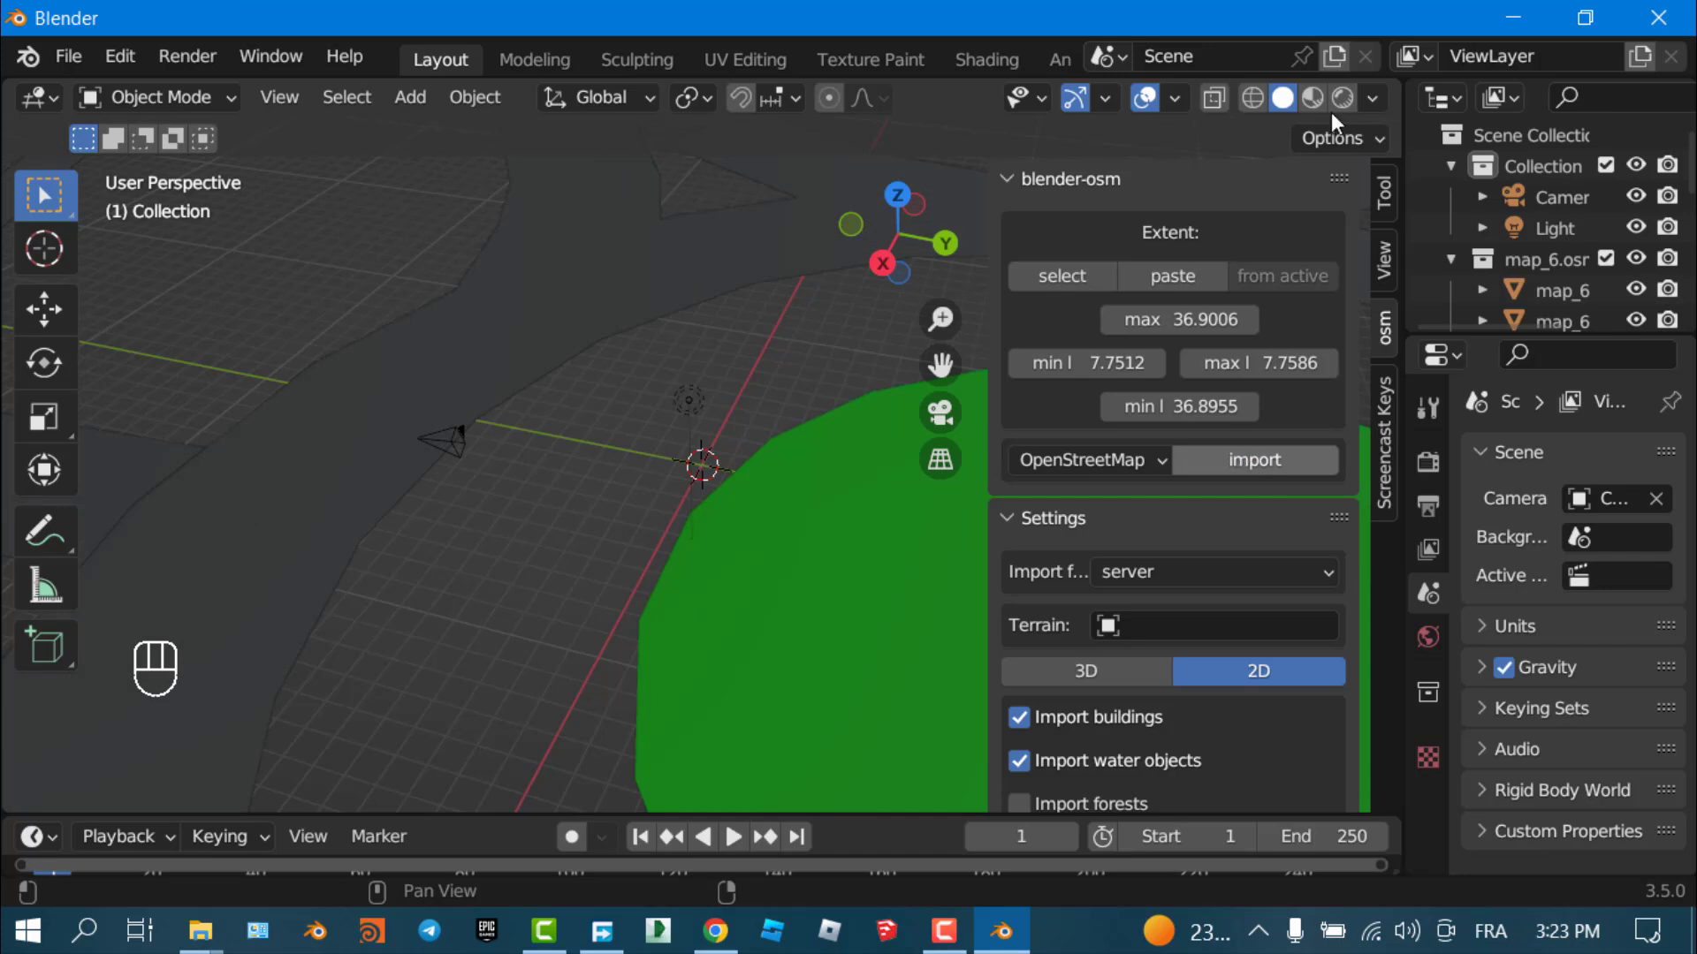
Hide the sidebar, zoom out and orbit over the imported Annaba buildings, then reopen the sidebar
left_click(1386, 412)
left_click(1389, 334)
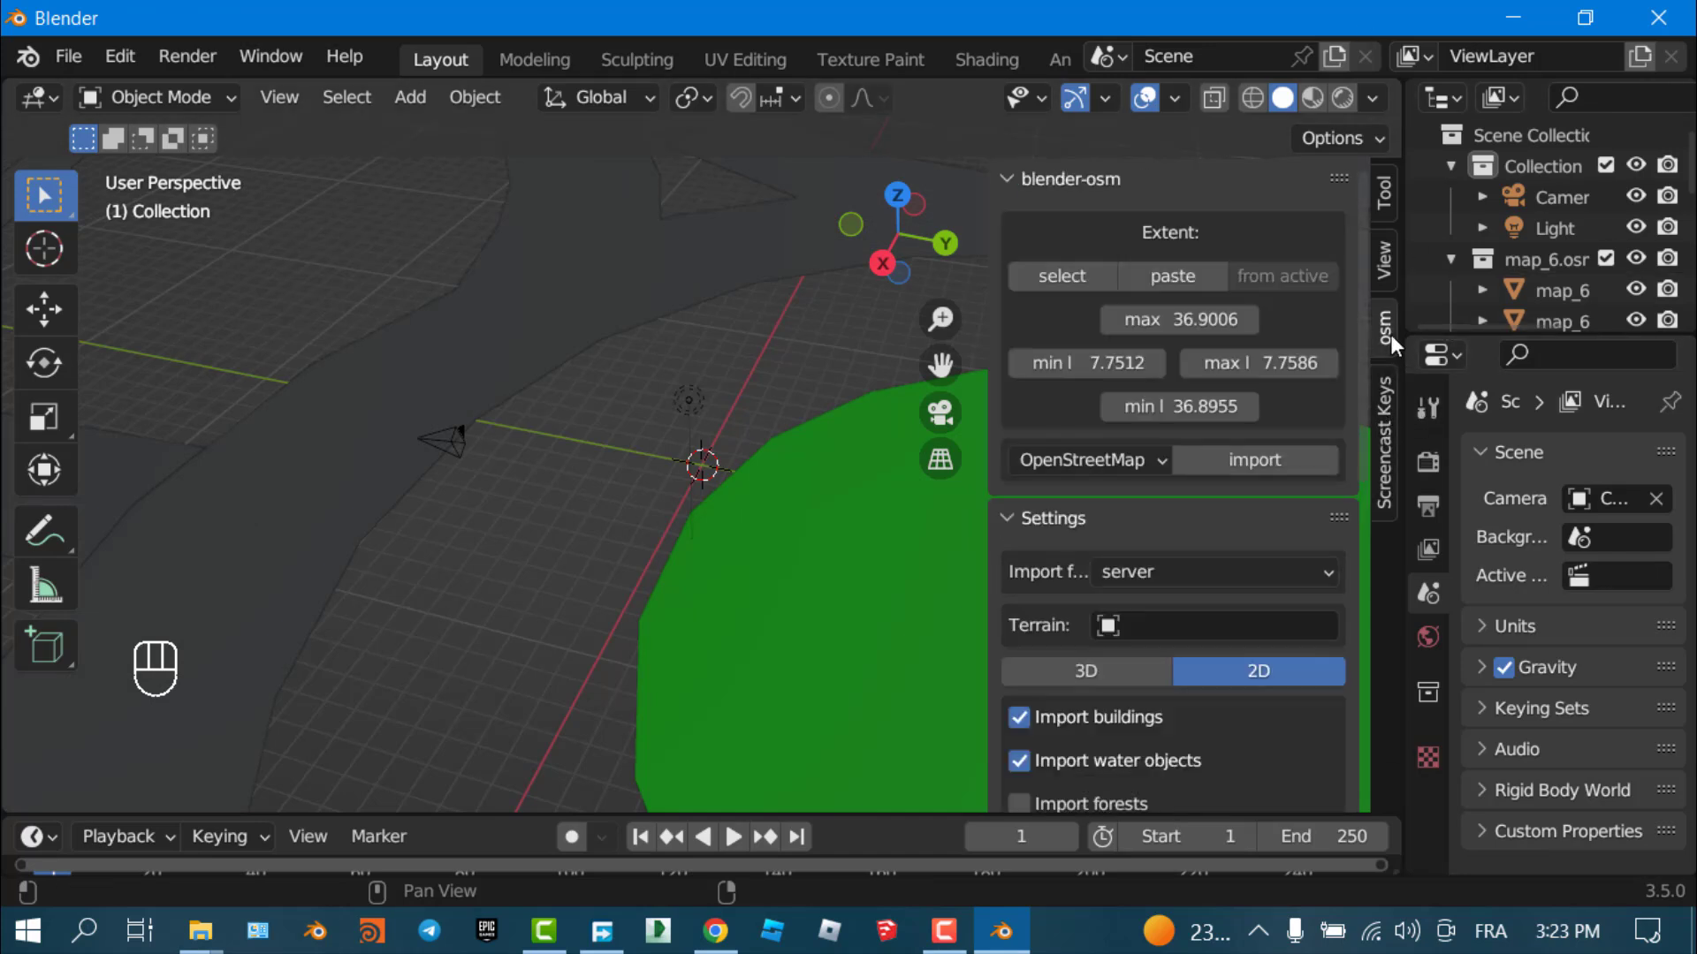
key("n")
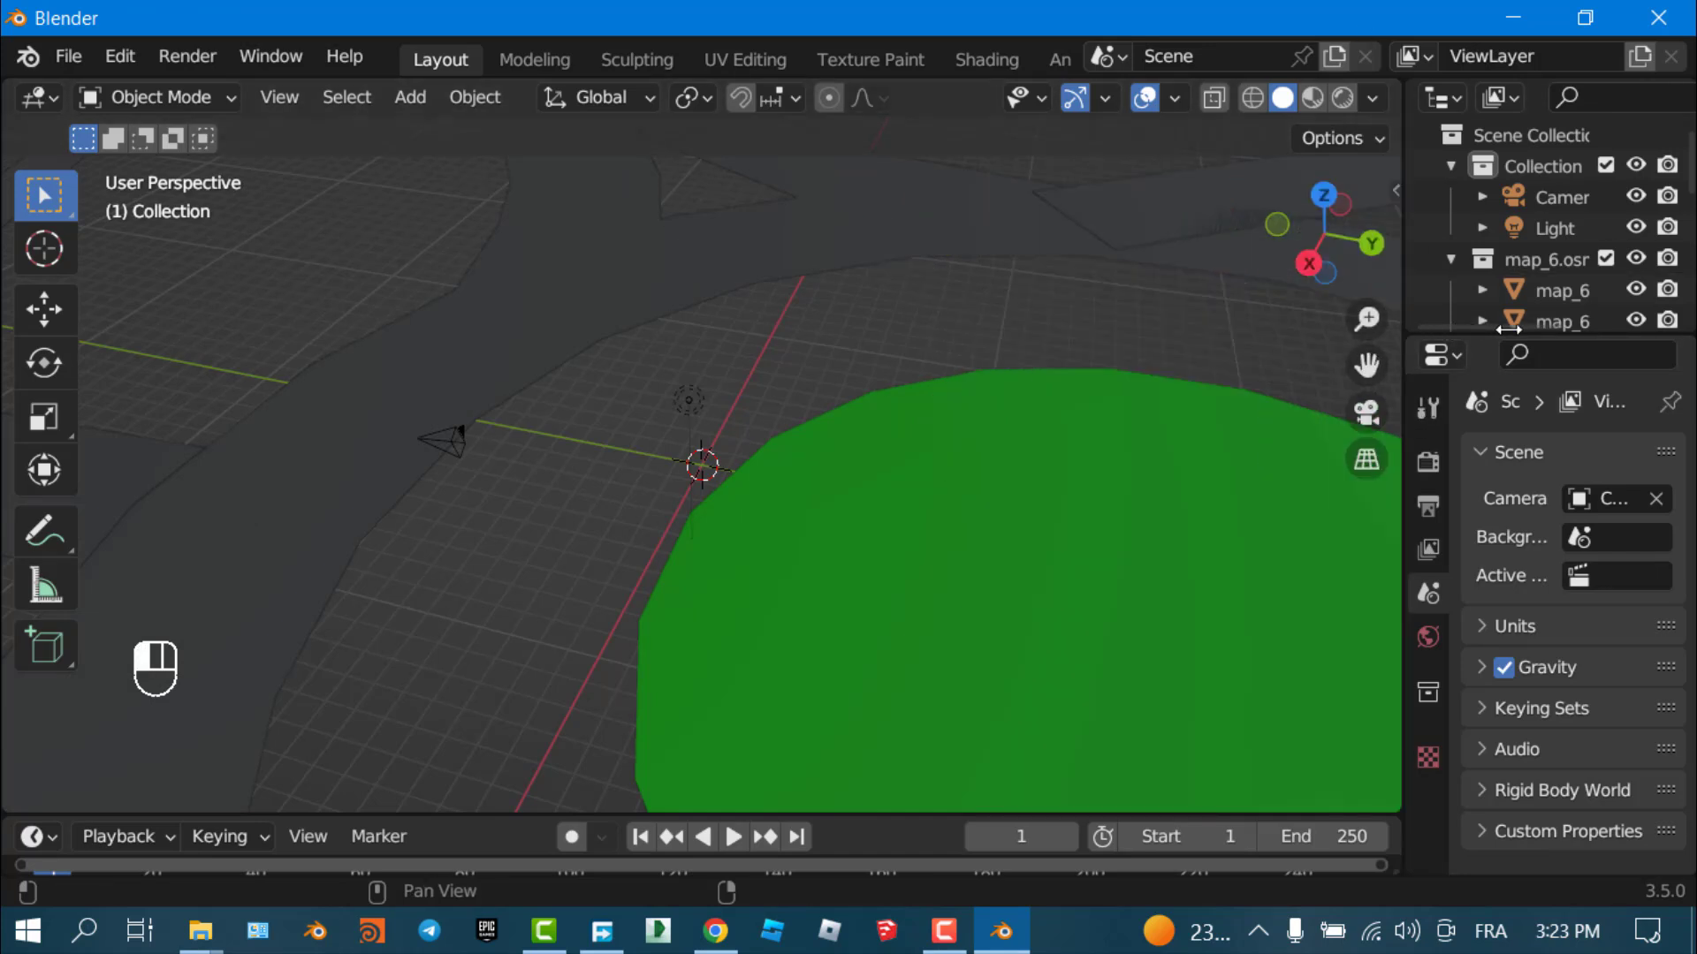
scroll(668, 468, "down", 5)
scroll(668, 469, "down", 3)
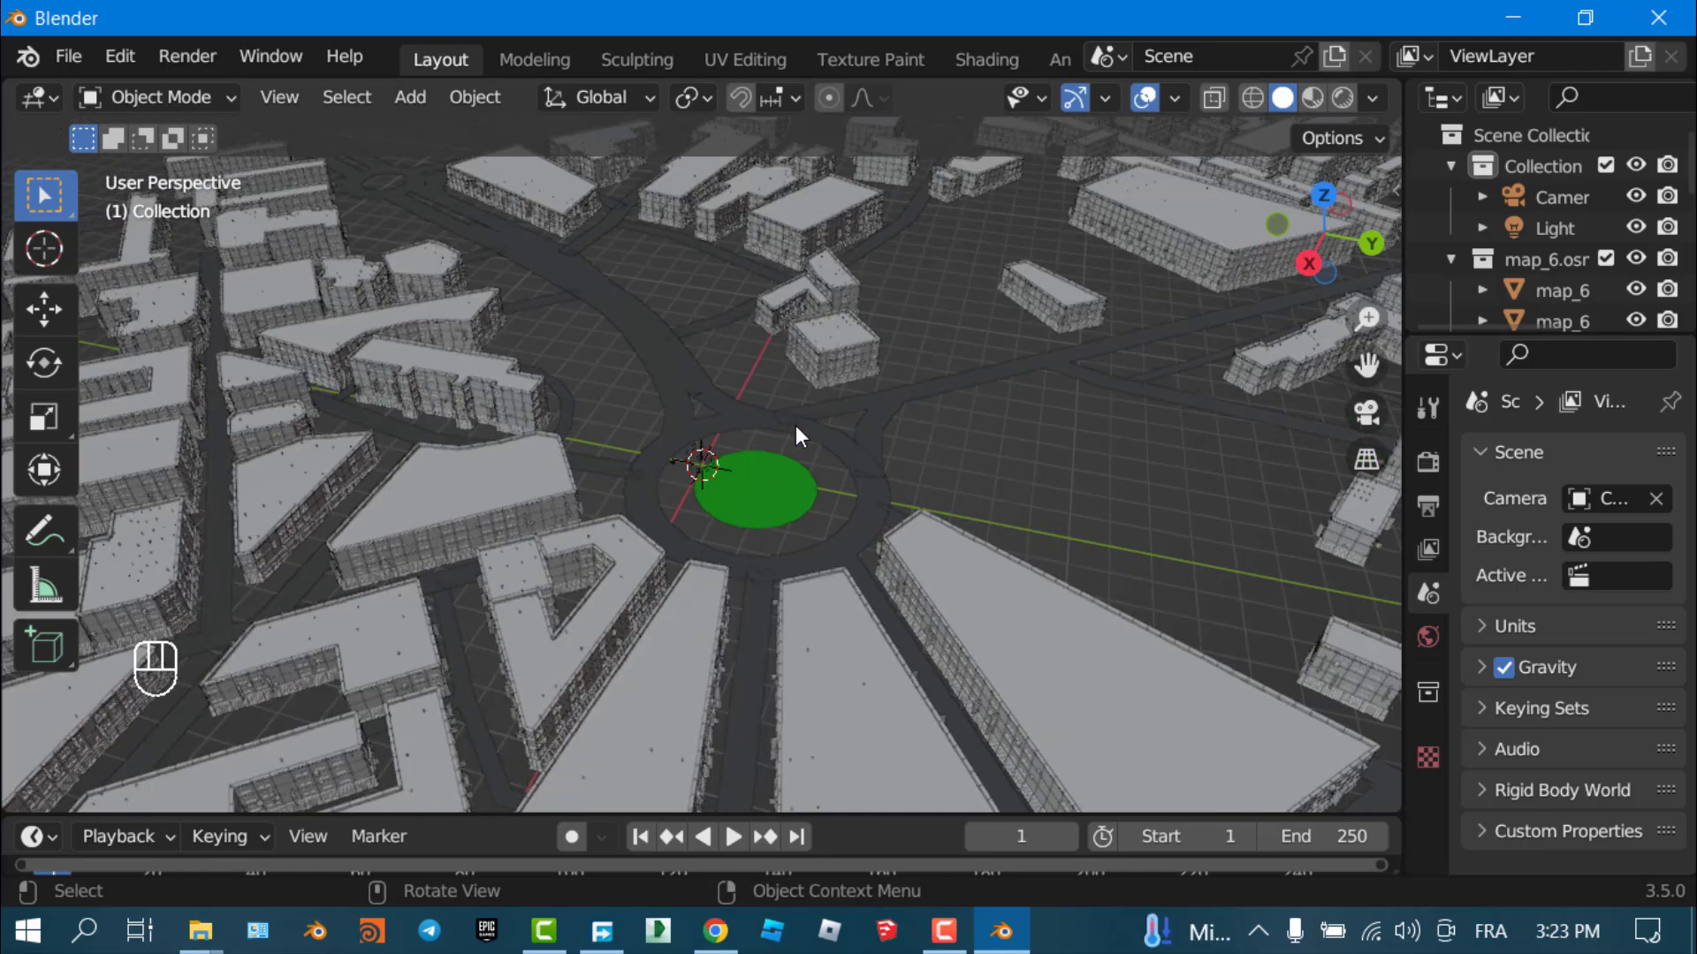
scroll(795, 426, "down", 3)
middle_click_drag(795, 426, 744, 501)
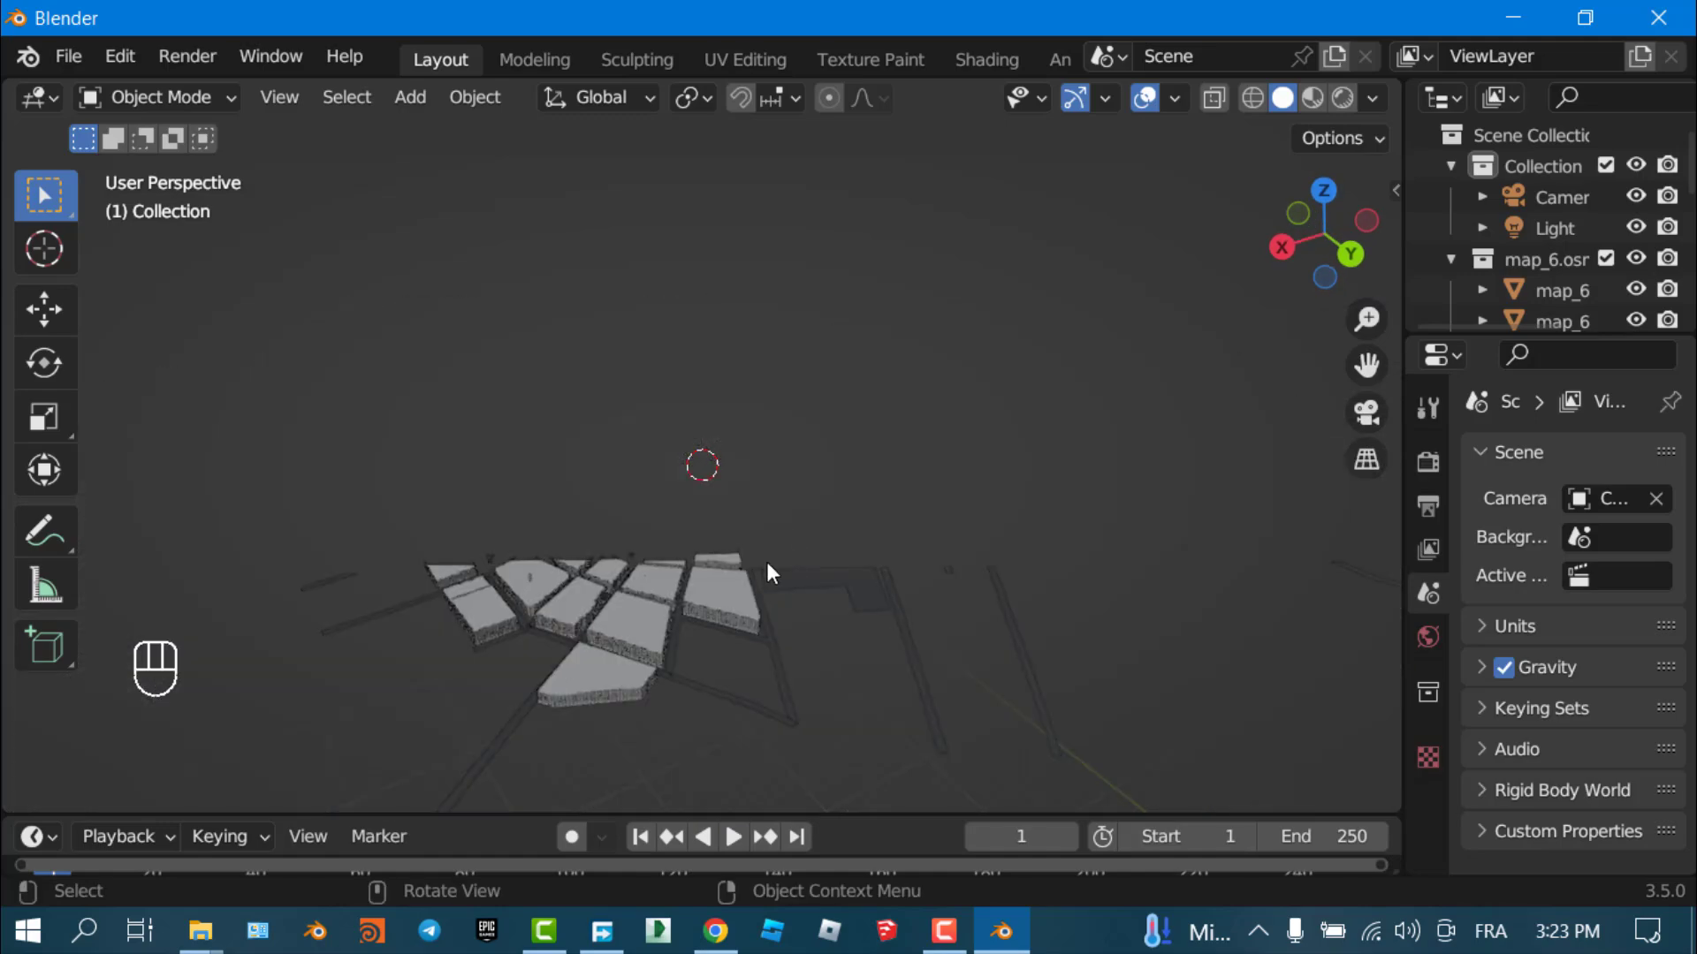
scroll(767, 562, "up", 4)
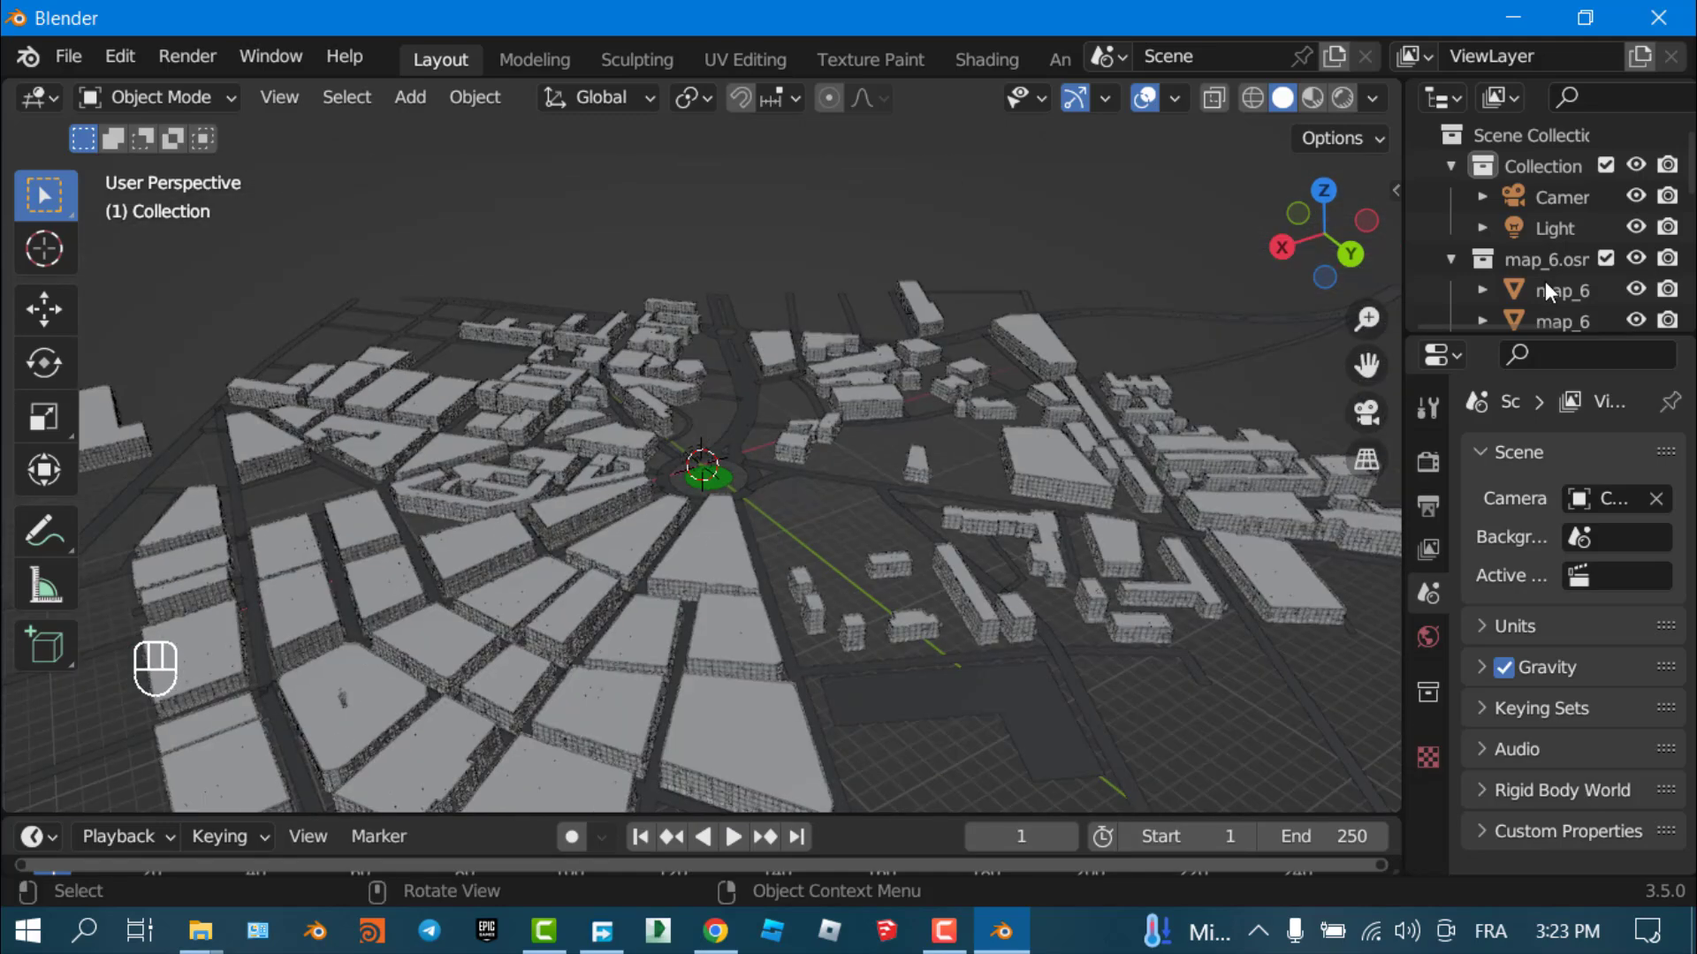
left_click(1395, 190)
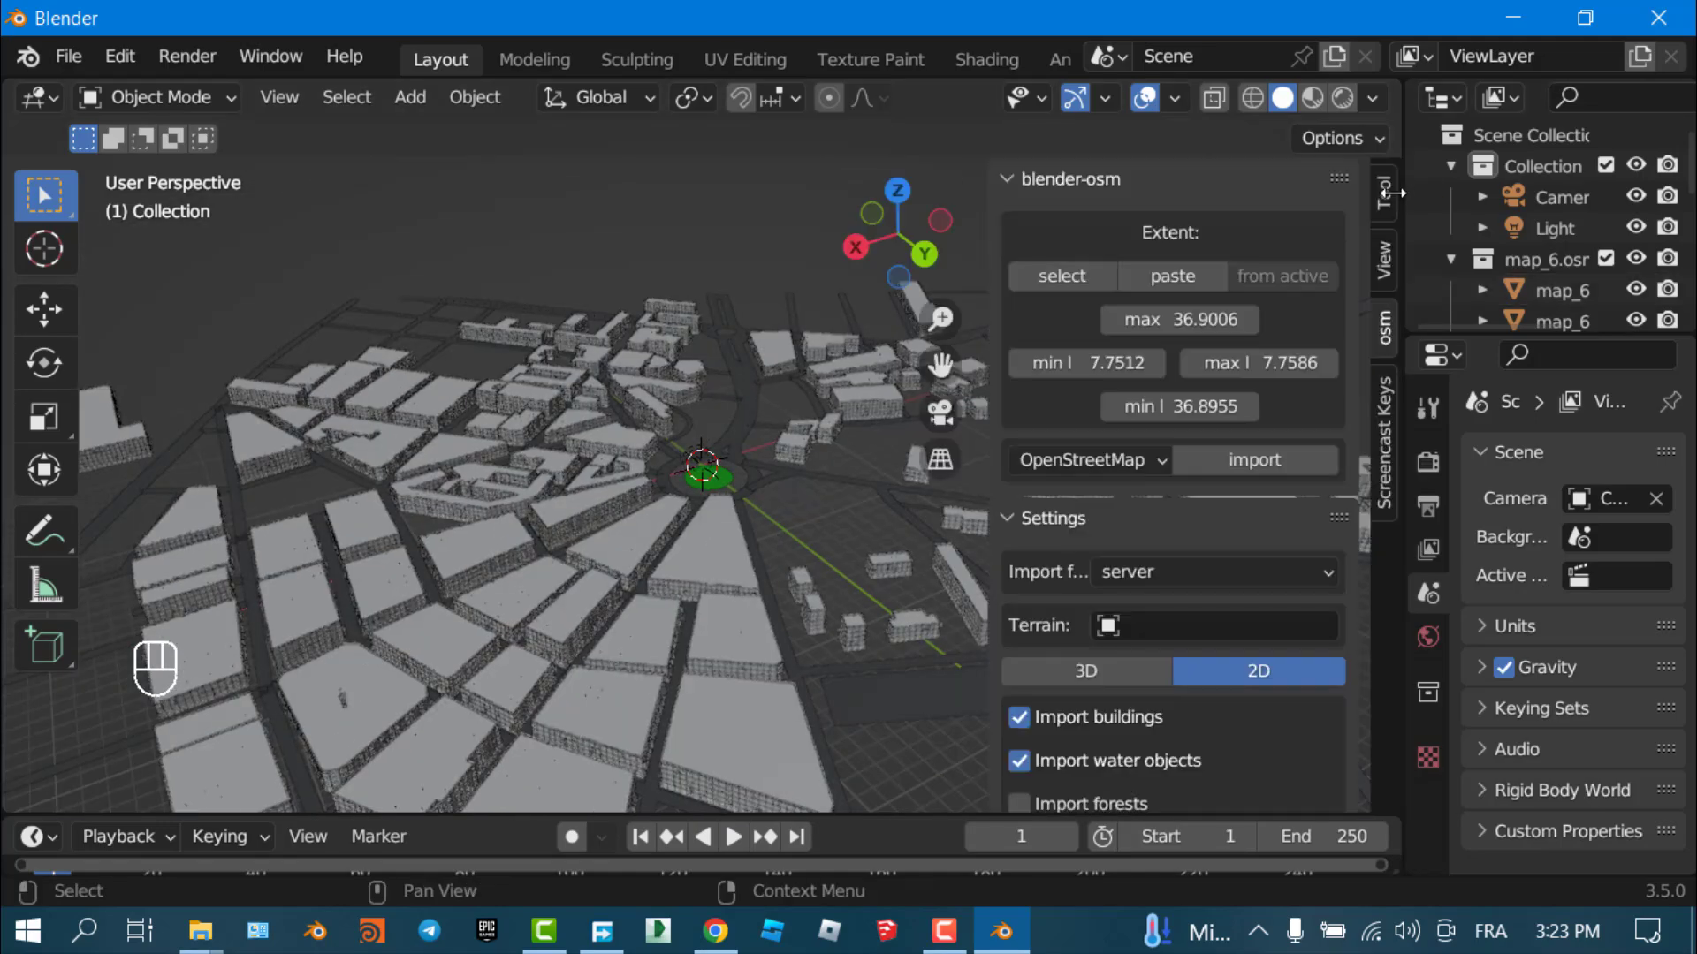
Set the viewport Clip End to 10000 m in the sidebar's View tab
left_click(1385, 260)
left_click(1338, 292)
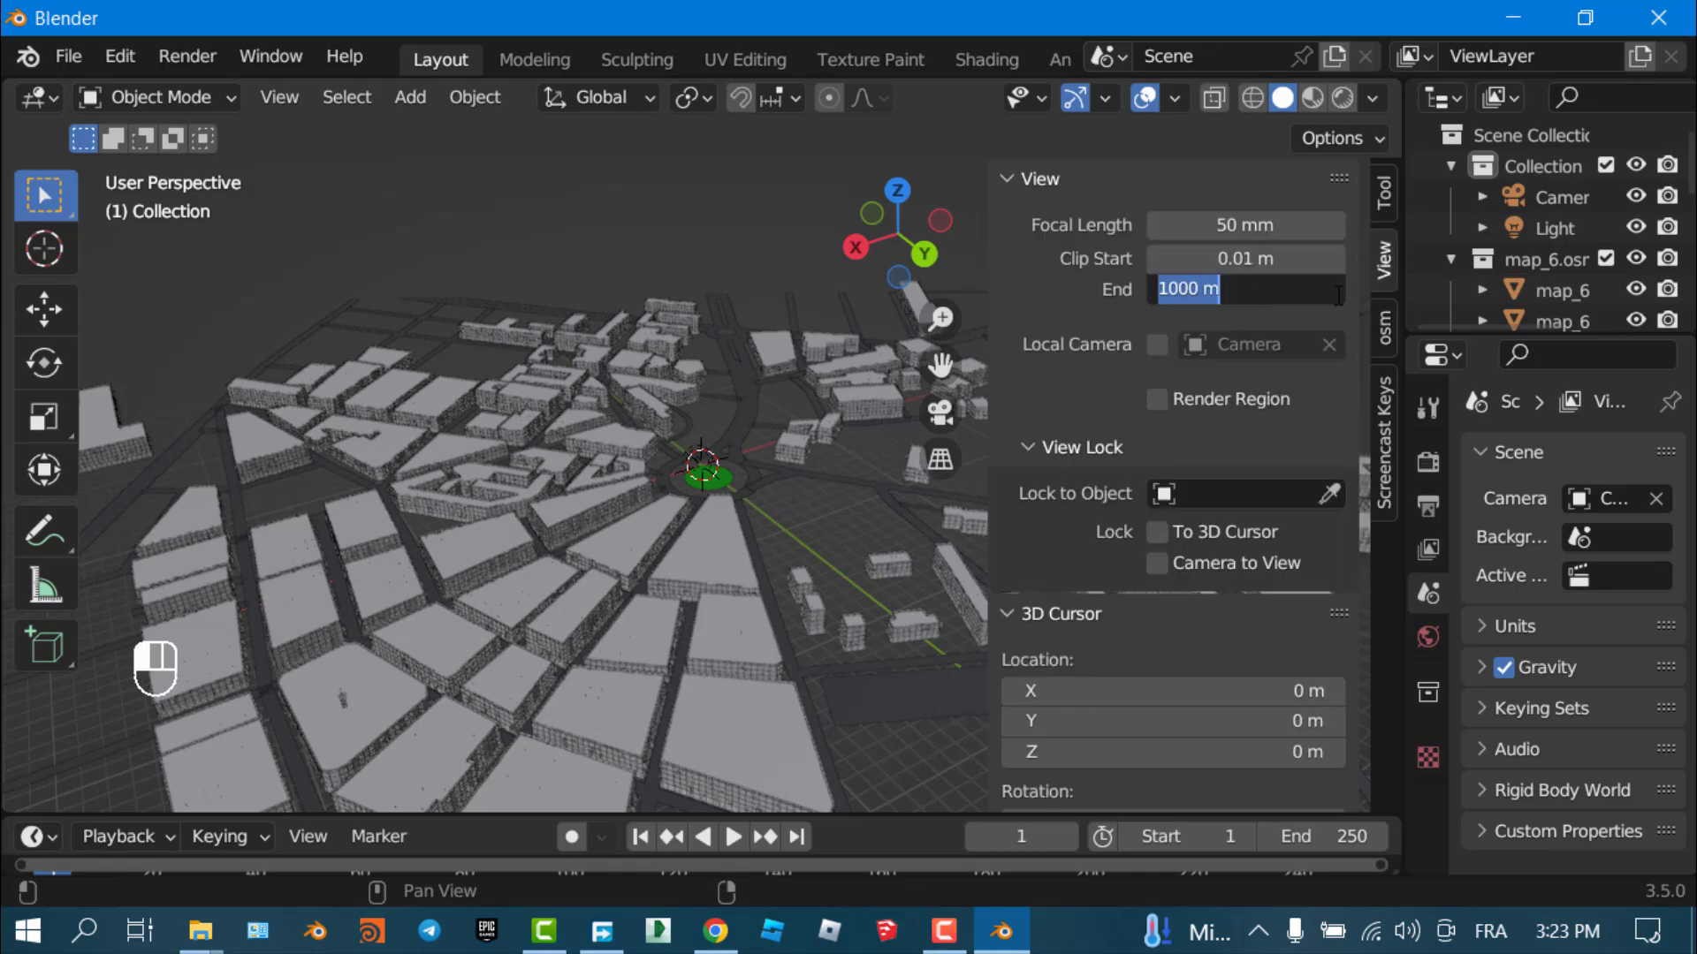
type("10000")
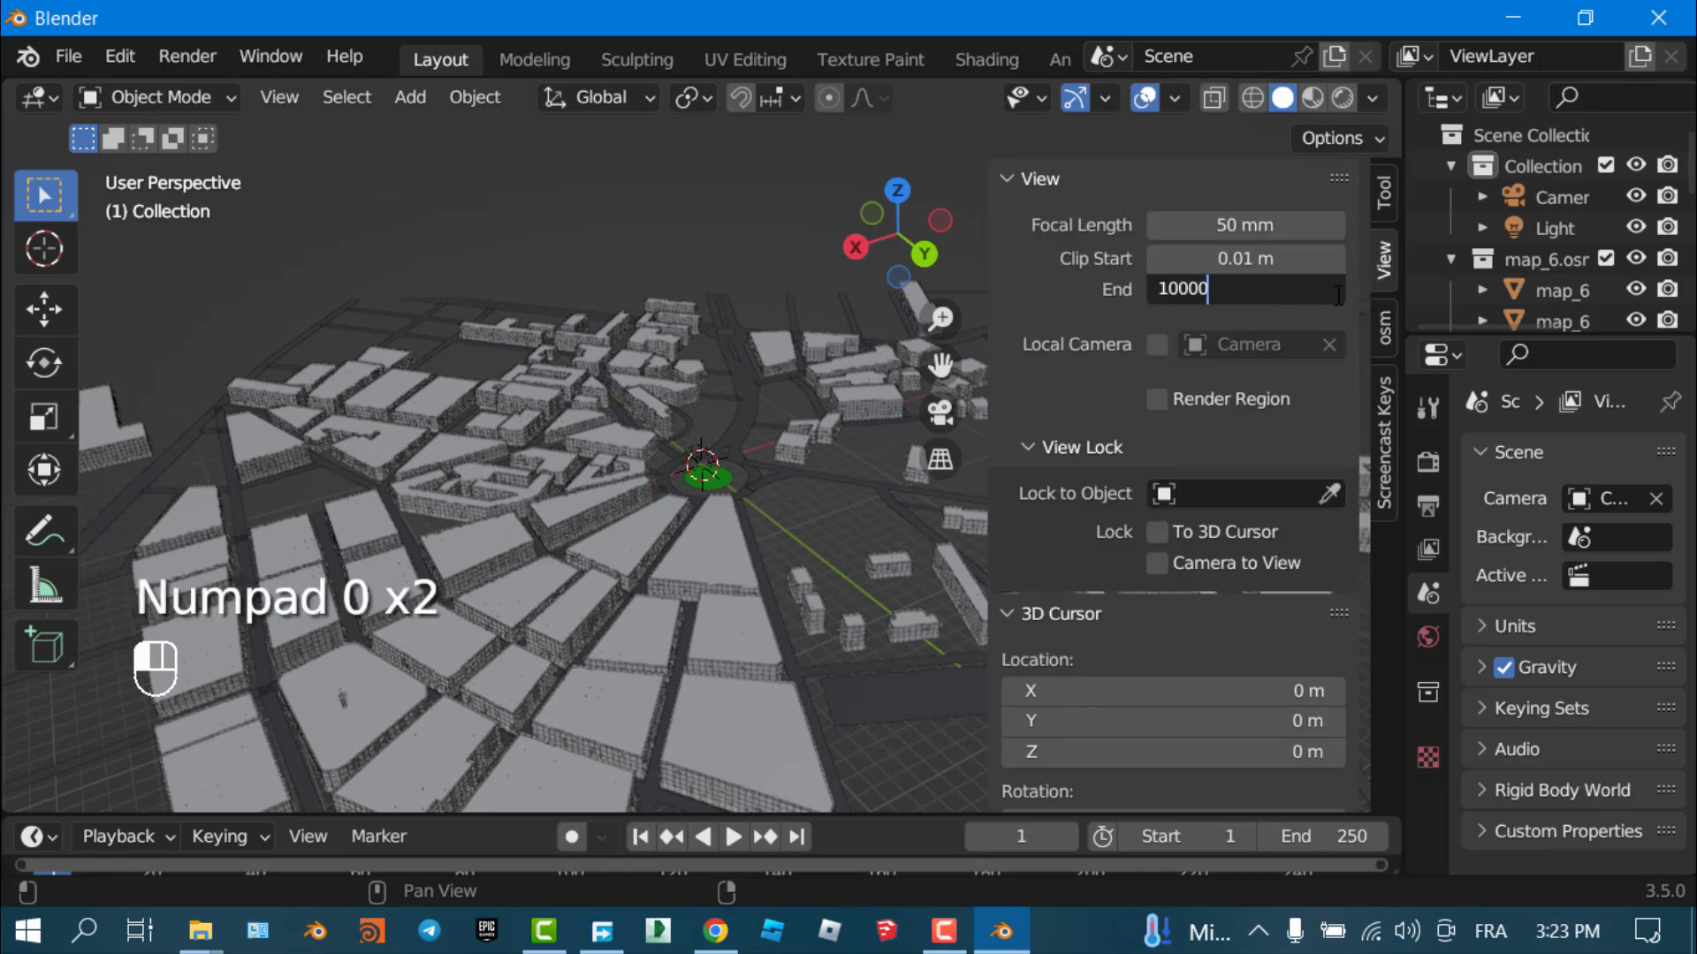
key("Return")
scroll(873, 481, "down", 5)
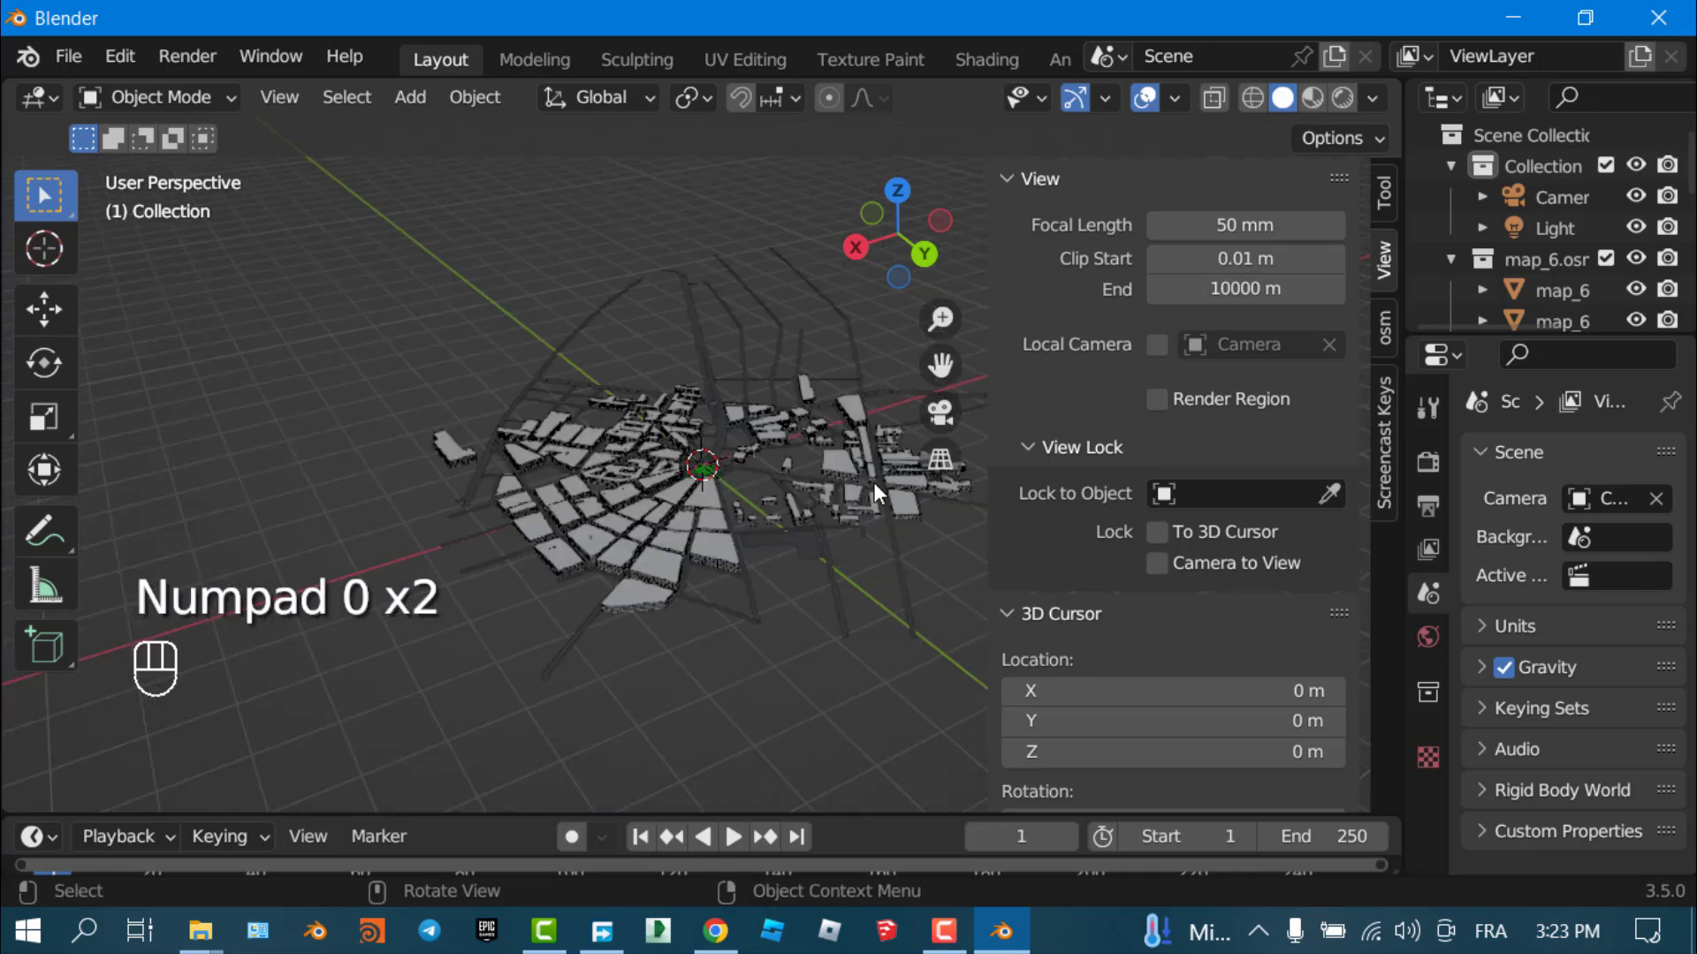
scroll(740, 449, "up", 5)
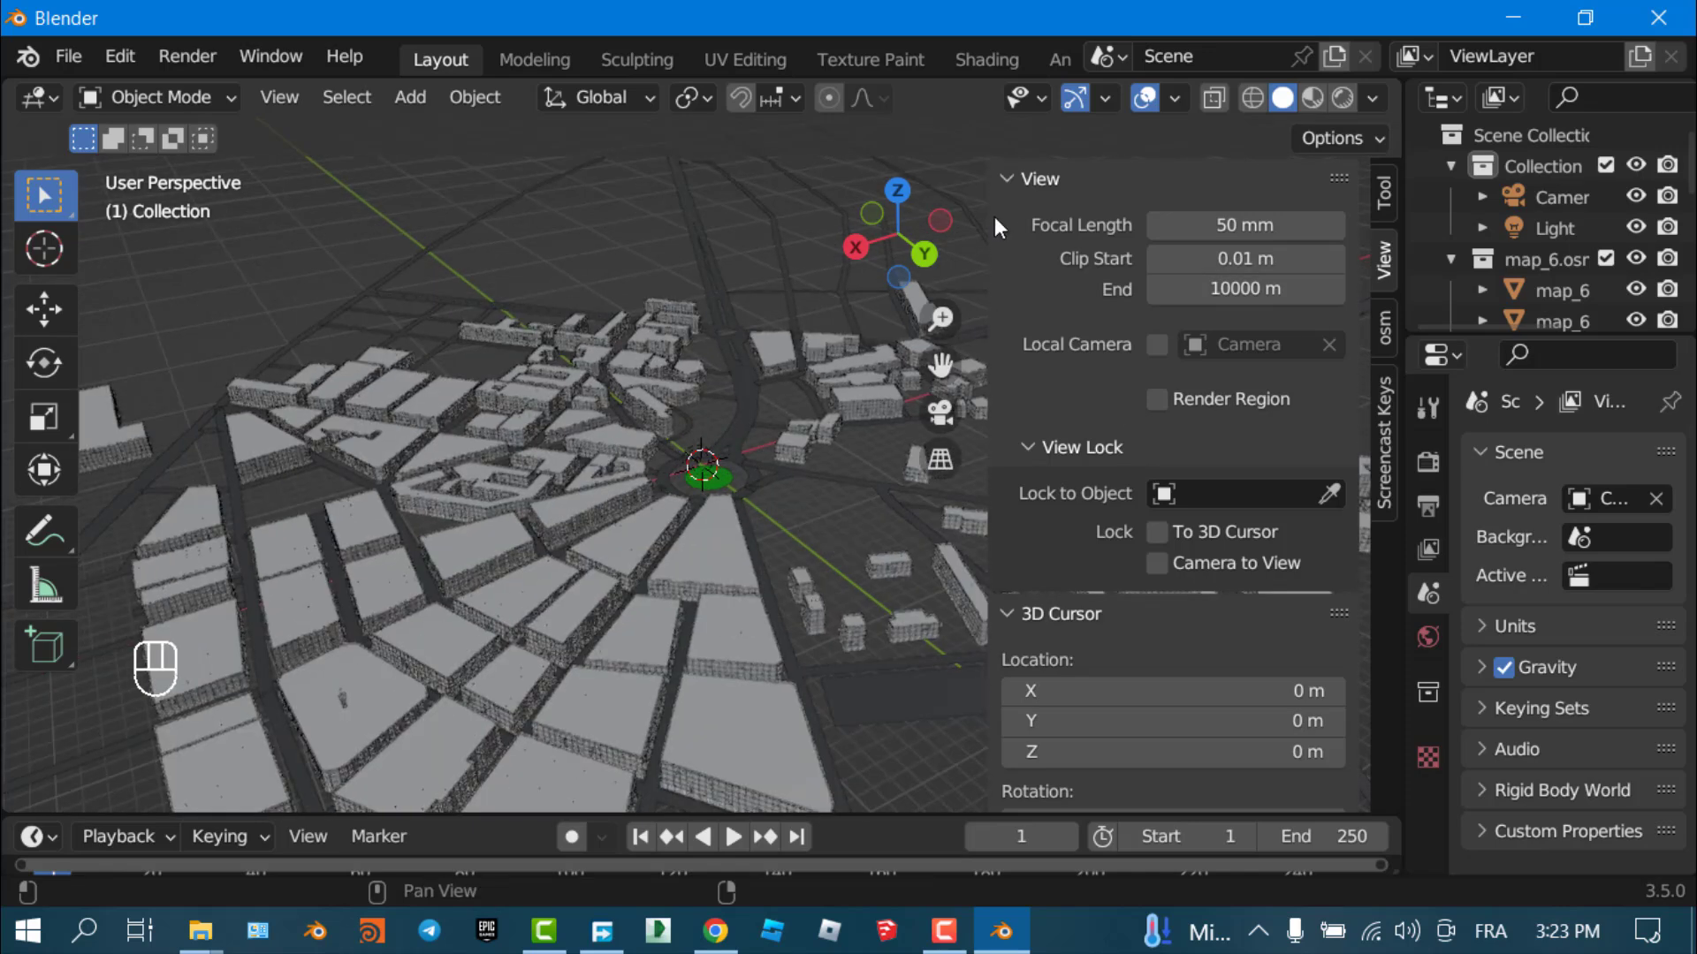
Narrow the sidebar to widen the 3D view, then inspect the city around the roundabout
left_click_drag(988, 215, 1321, 216)
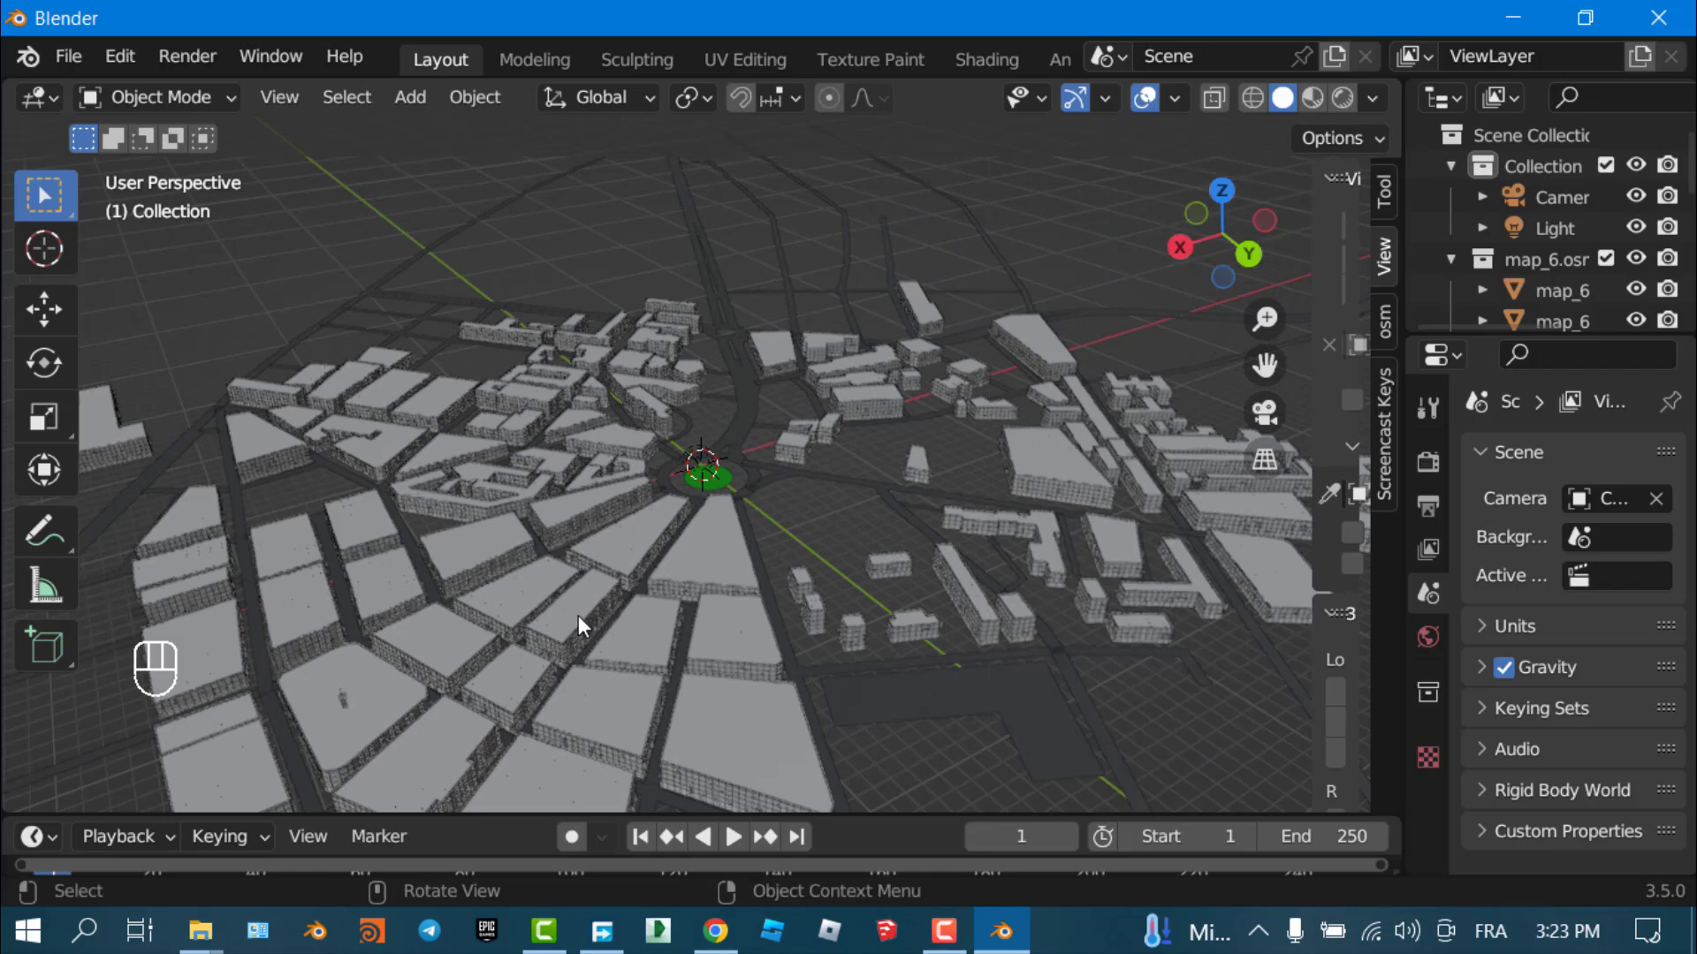
scroll(934, 533, "down", 3)
middle_click_drag(795, 543, 912, 643)
scroll(914, 570, "up", 5)
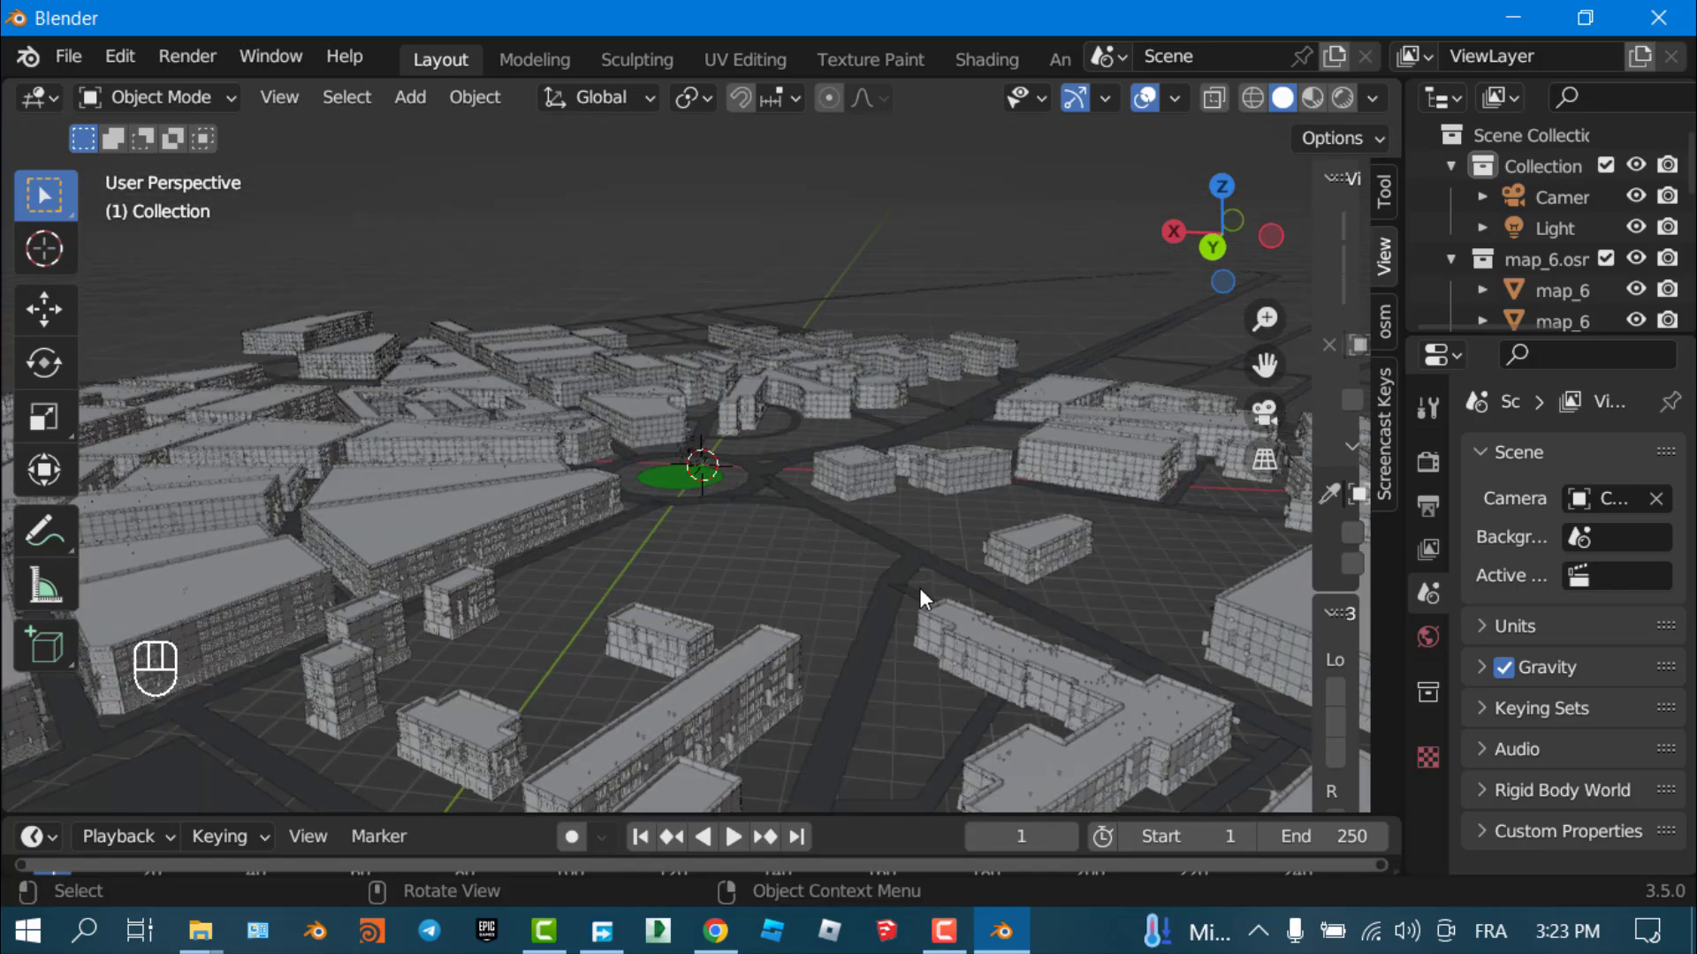
scroll(919, 587, "up", 2)
middle_click_drag(652, 493, 800, 480)
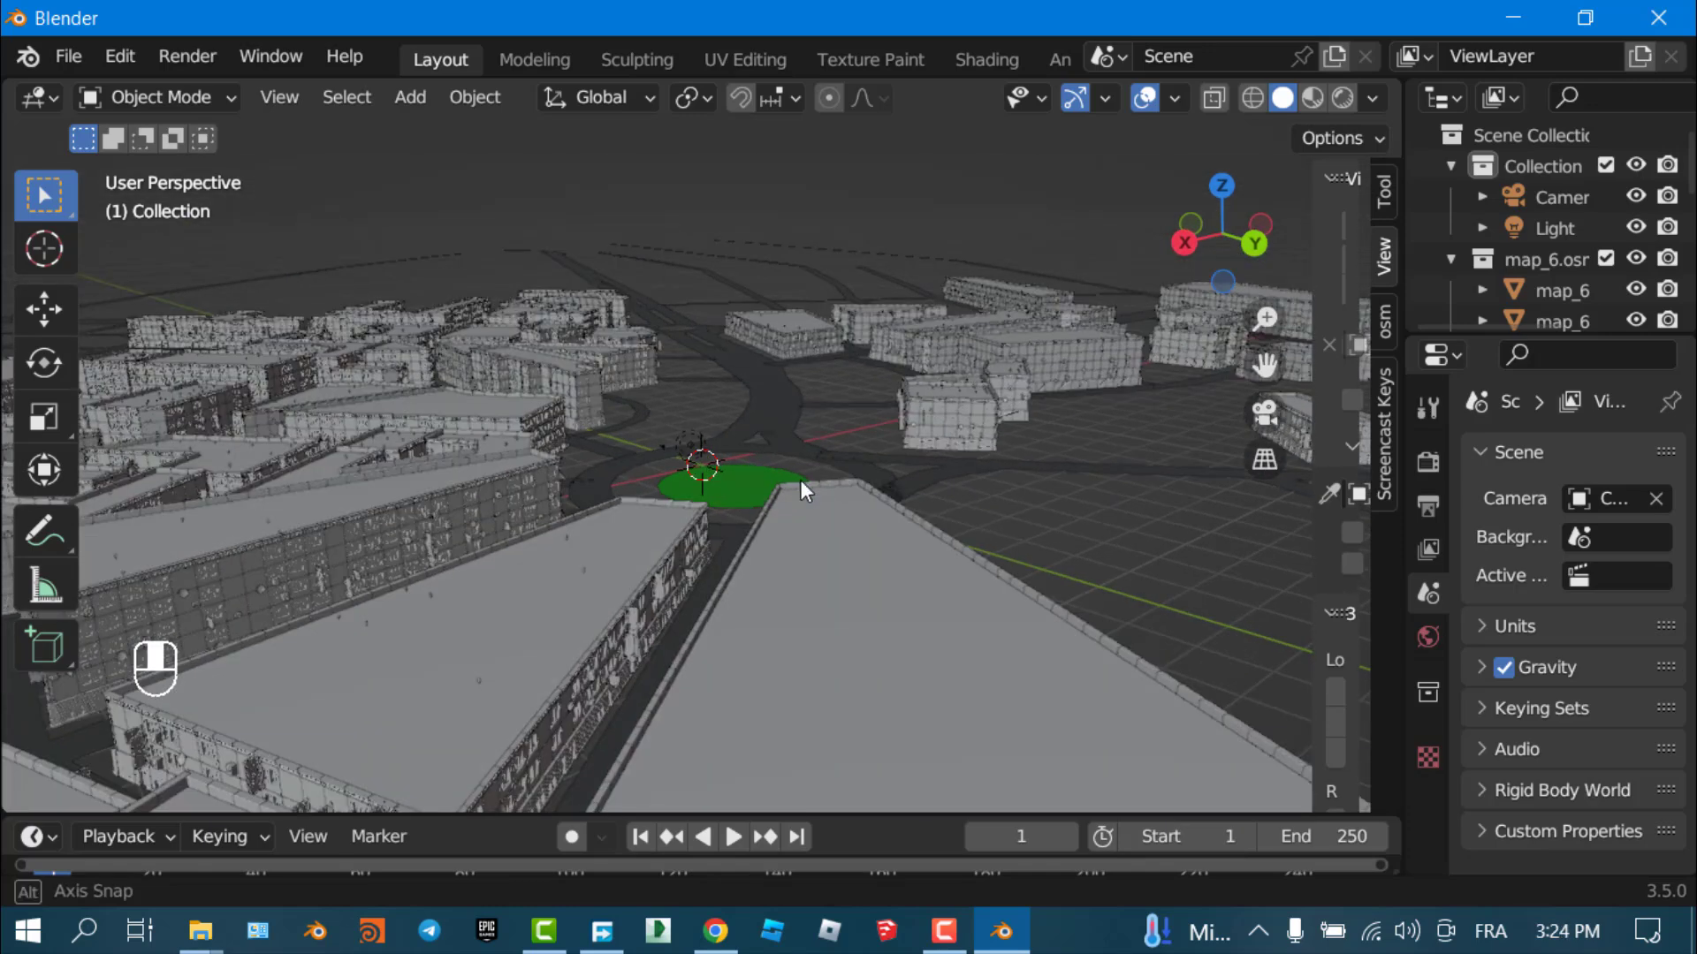
Switch the viewport to Material Preview and view the textured city from a lower angle
left_click(1314, 98)
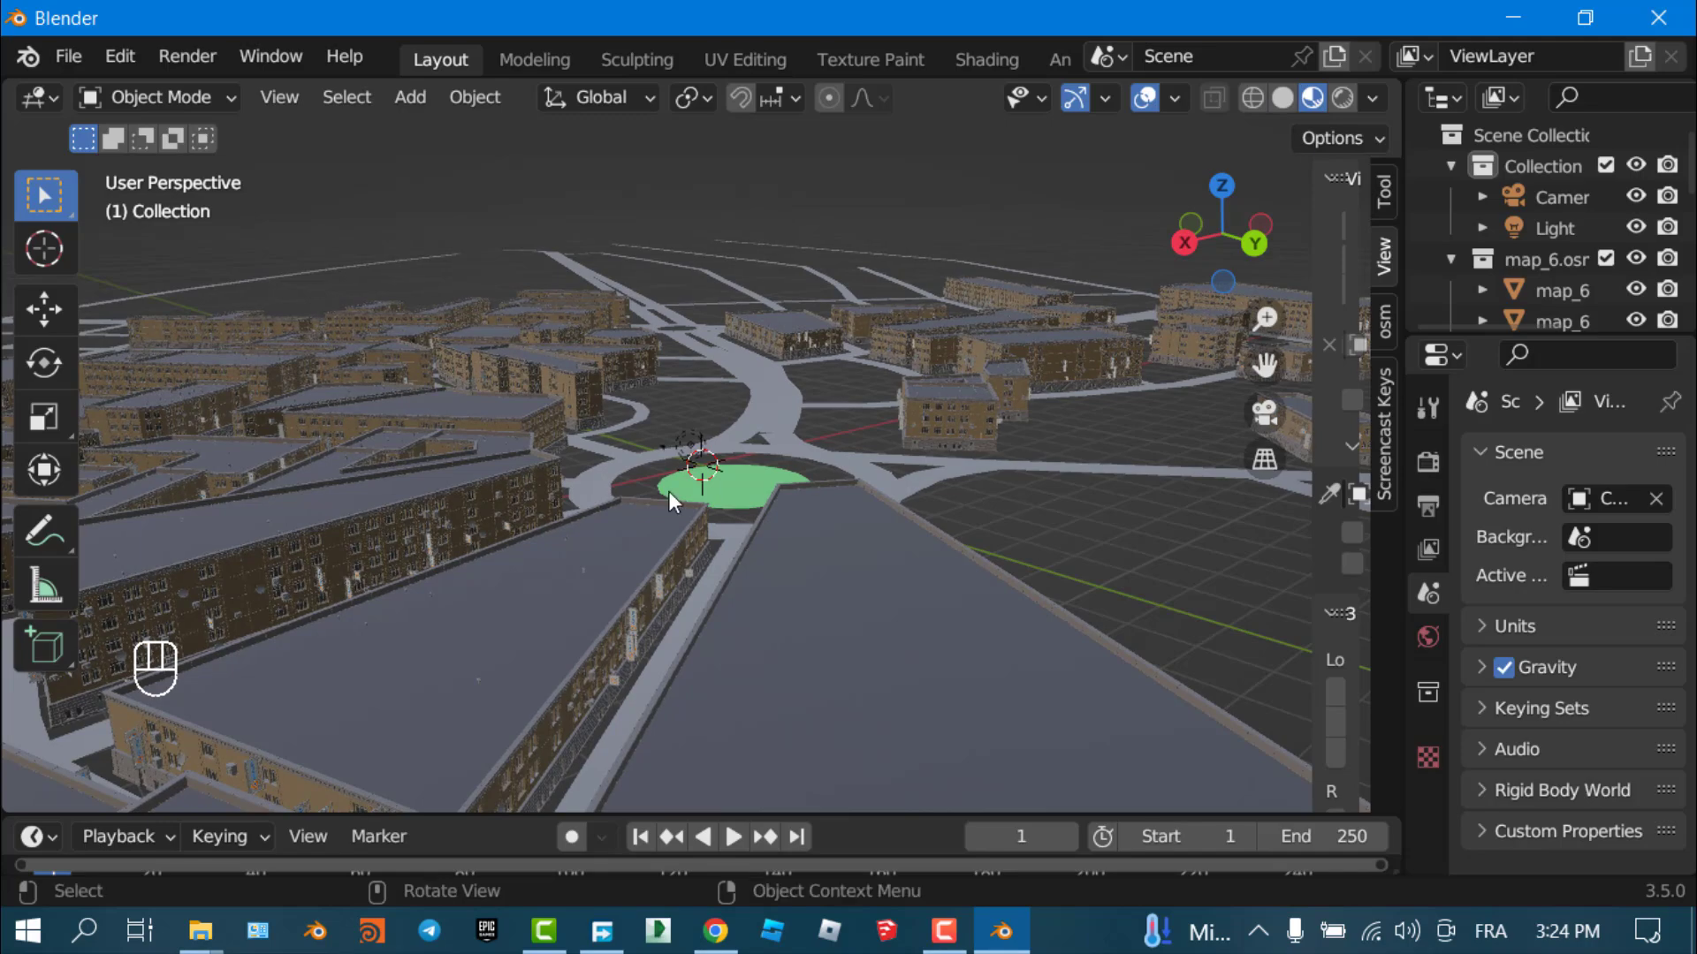
middle_click_drag(712, 528, 402, 564)
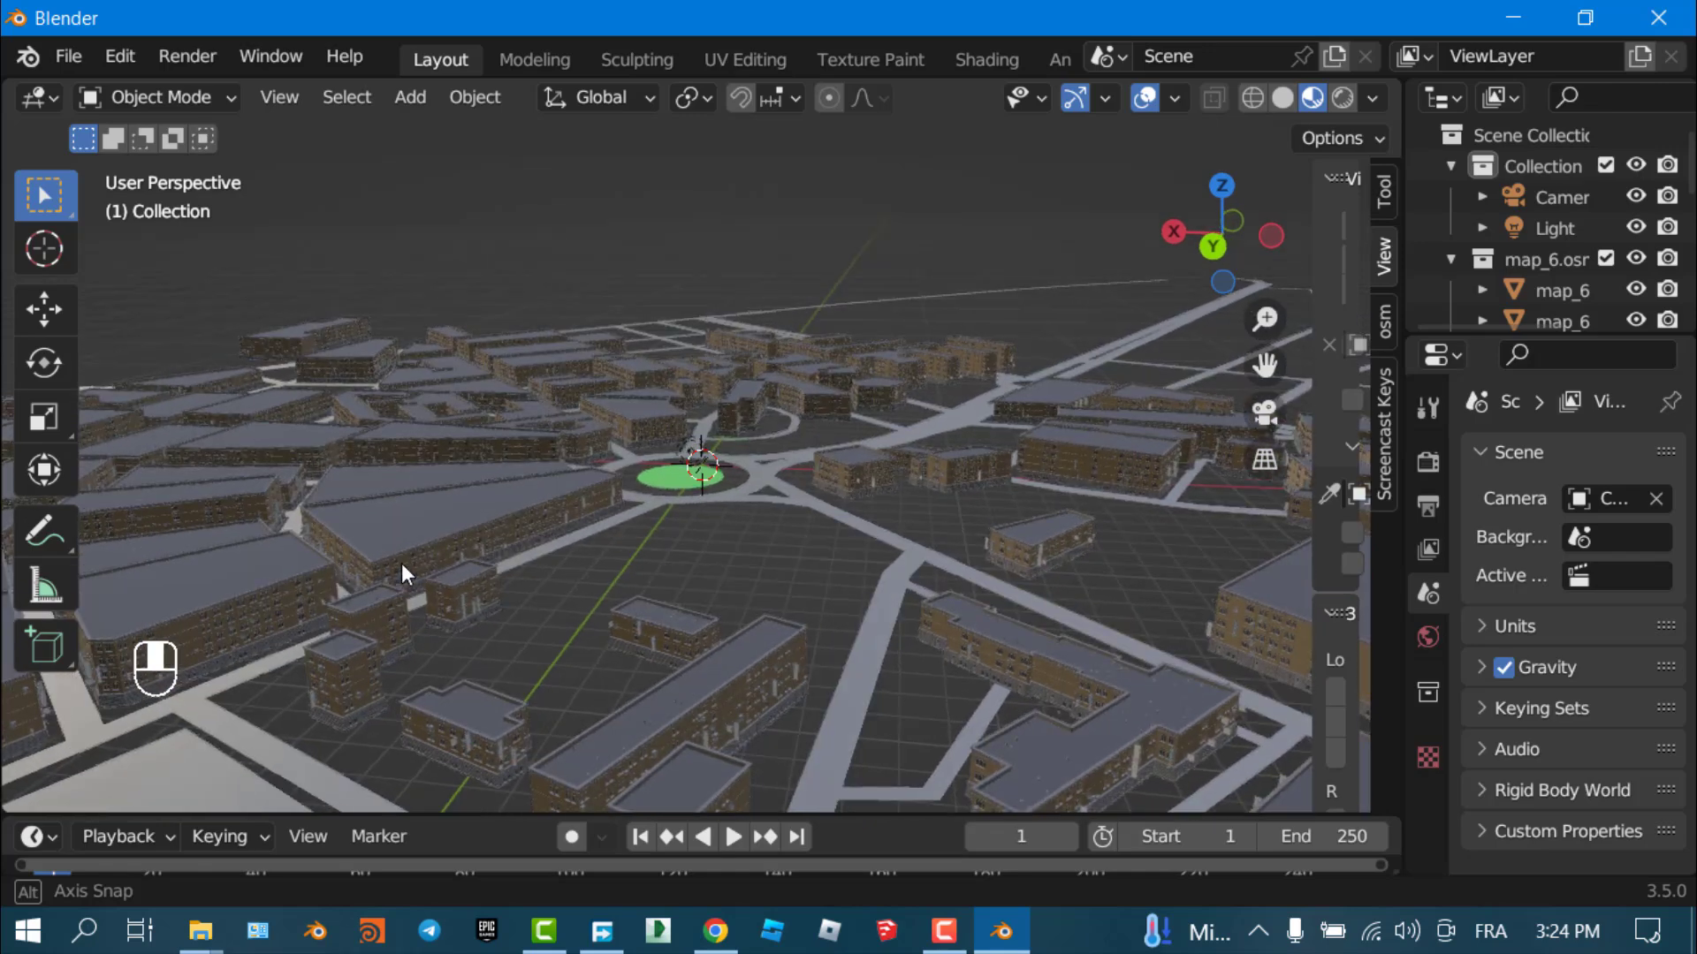
middle_click_drag(401, 565, 402, 564)
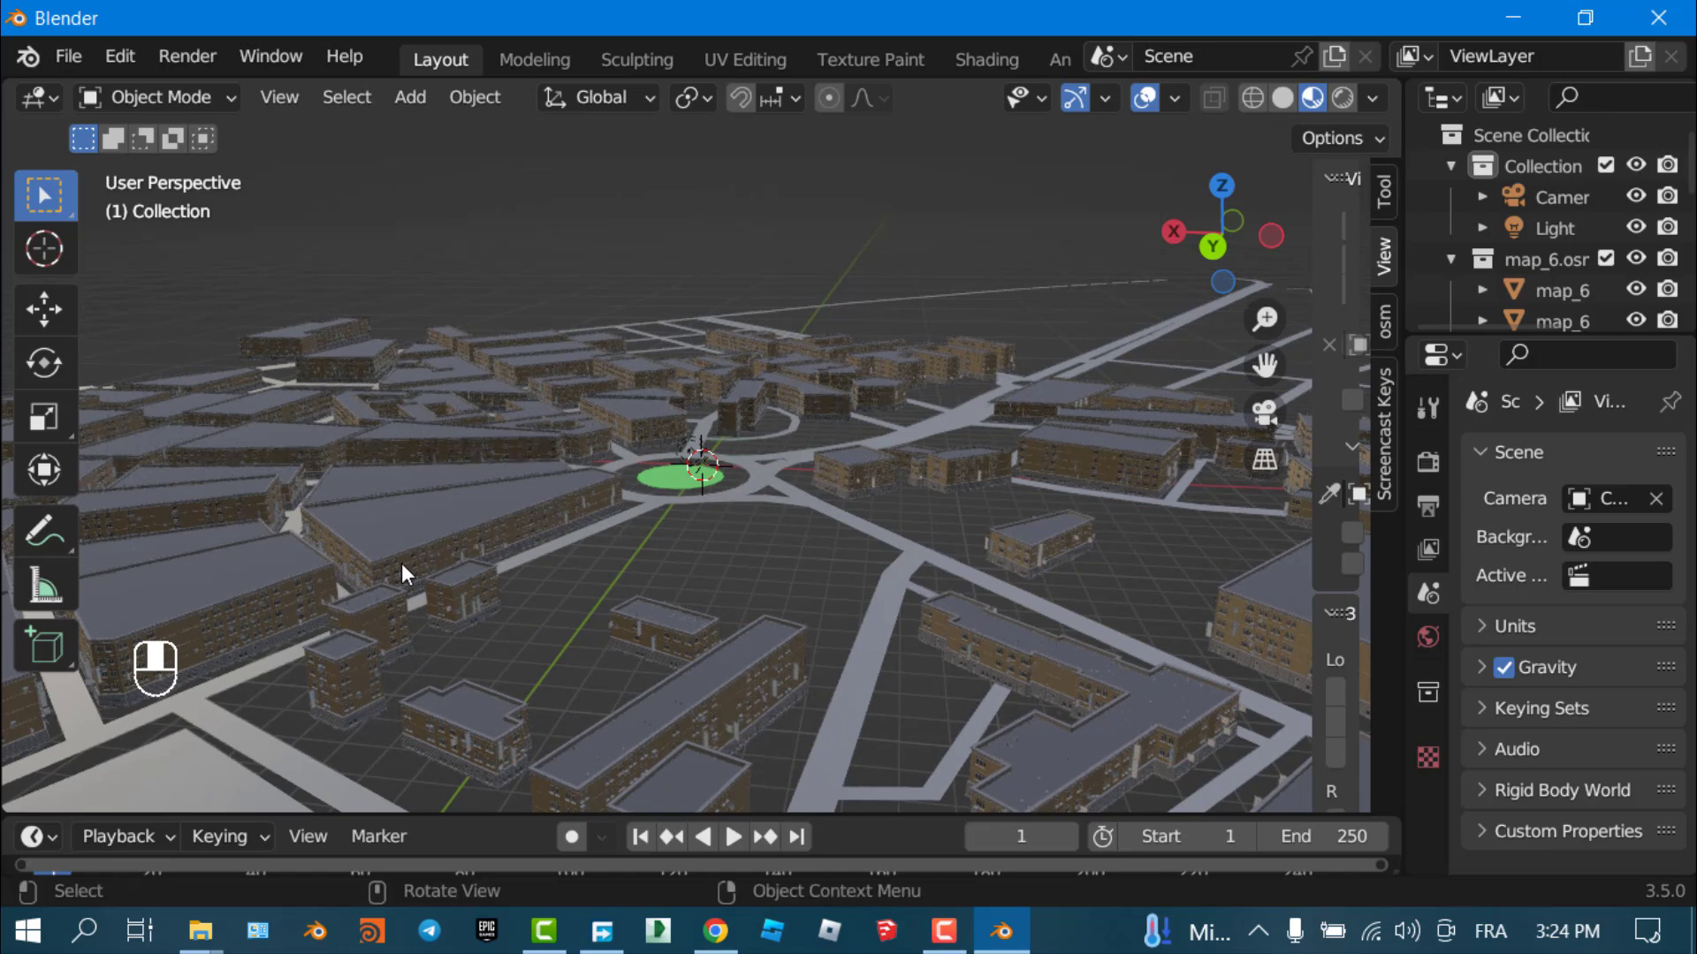